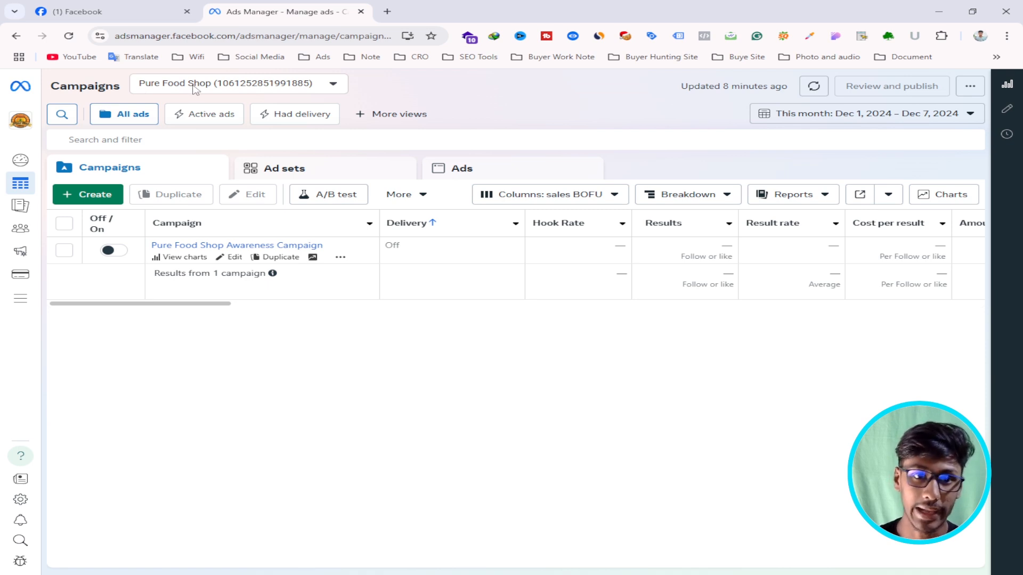
- Start creating a new campaign in the Pure Food Shop ad account
left_click(94, 195)
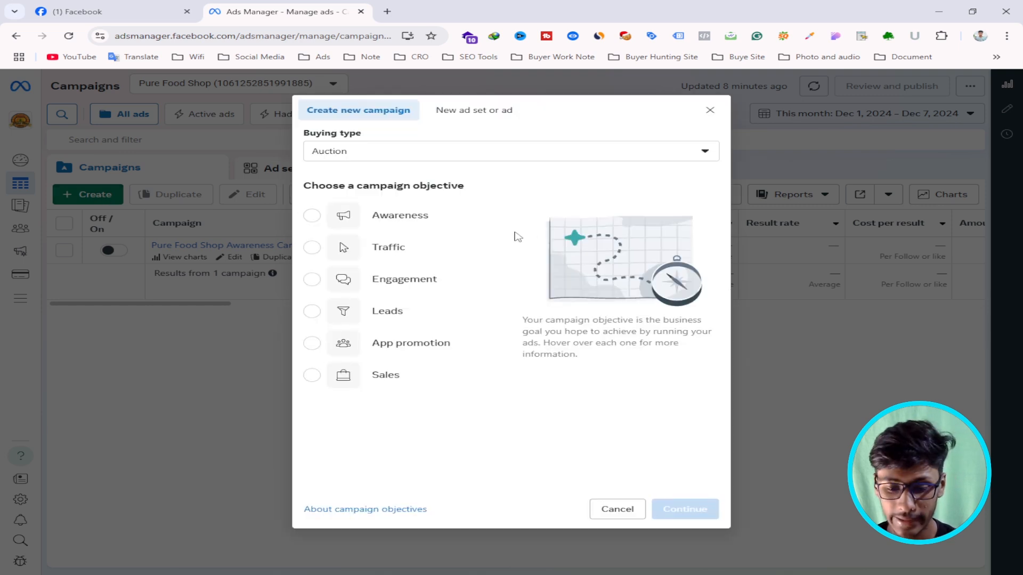
key("Print")
left_click_drag(132, 70, 933, 559)
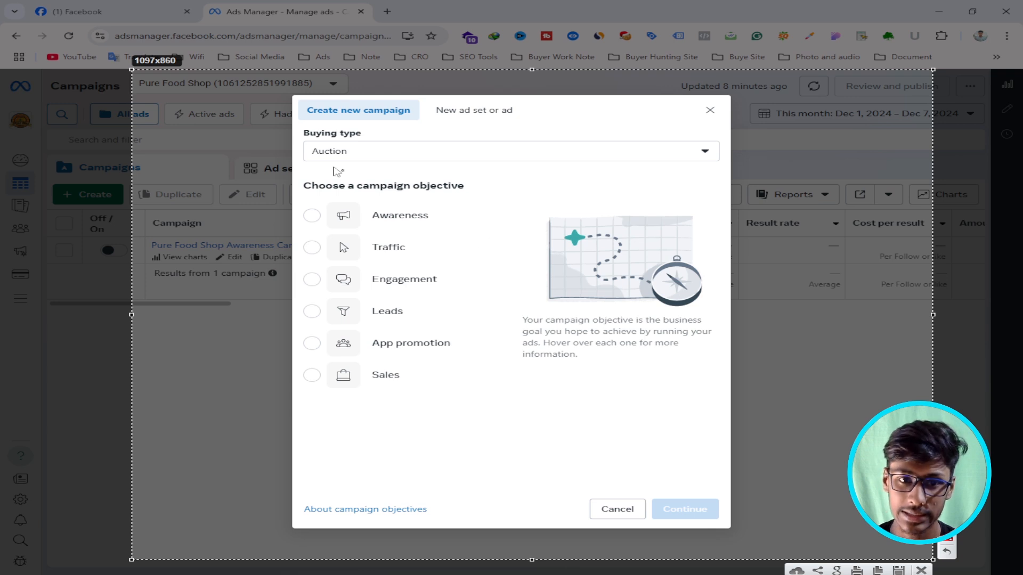
left_click_drag(296, 126, 722, 171)
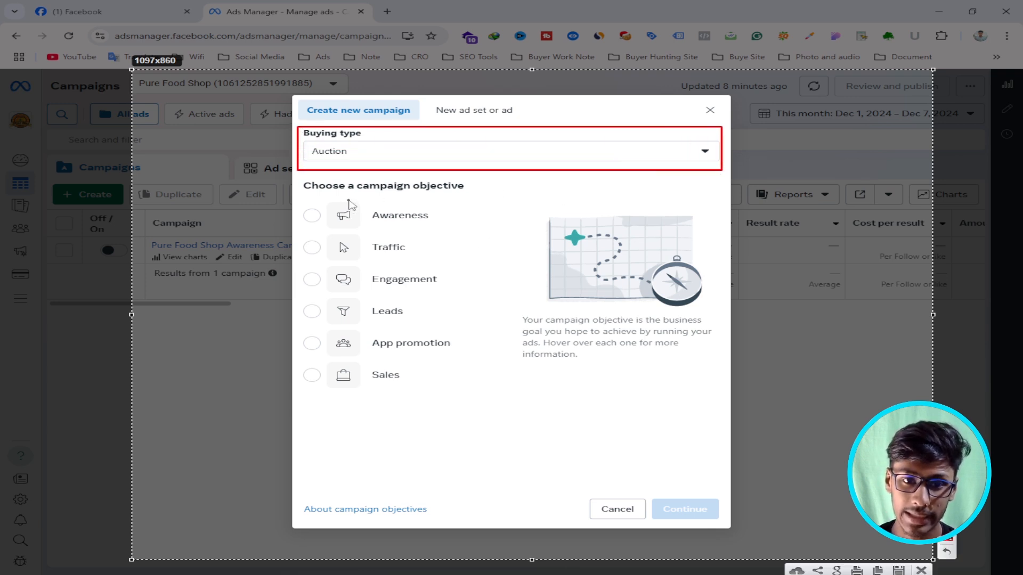
left_click_drag(361, 202, 477, 360)
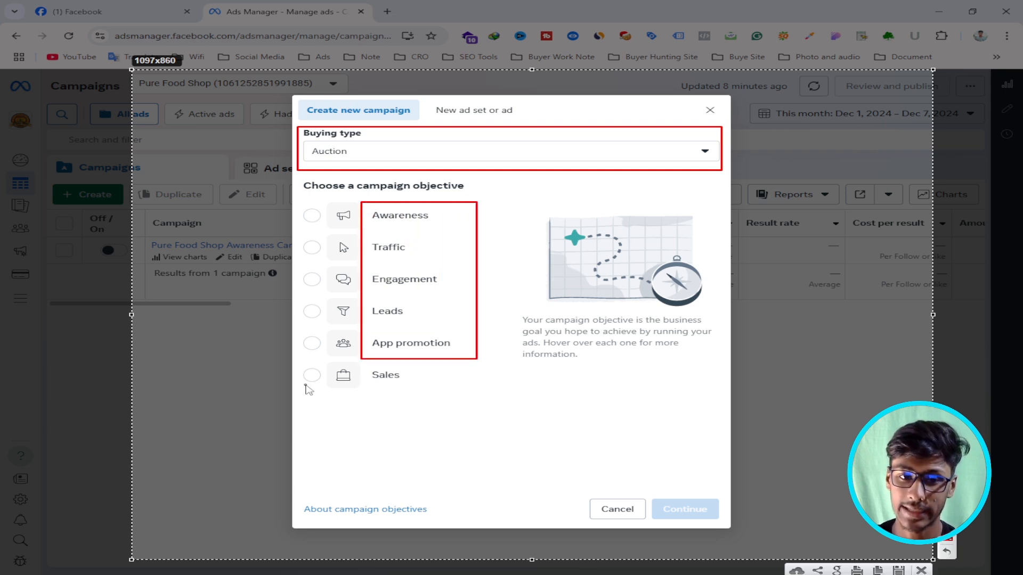
left_click_drag(298, 358, 615, 409)
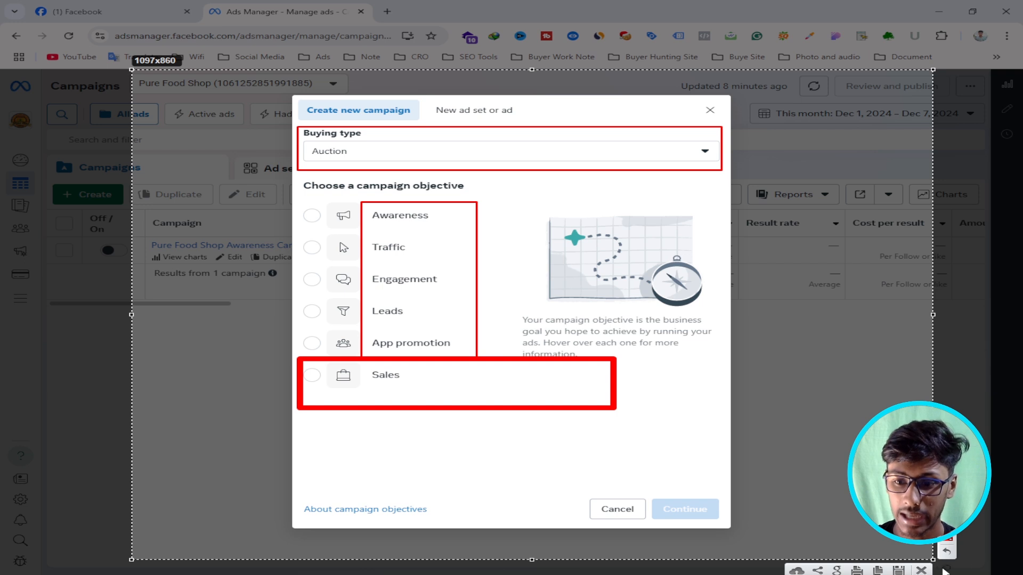
left_click(921, 570)
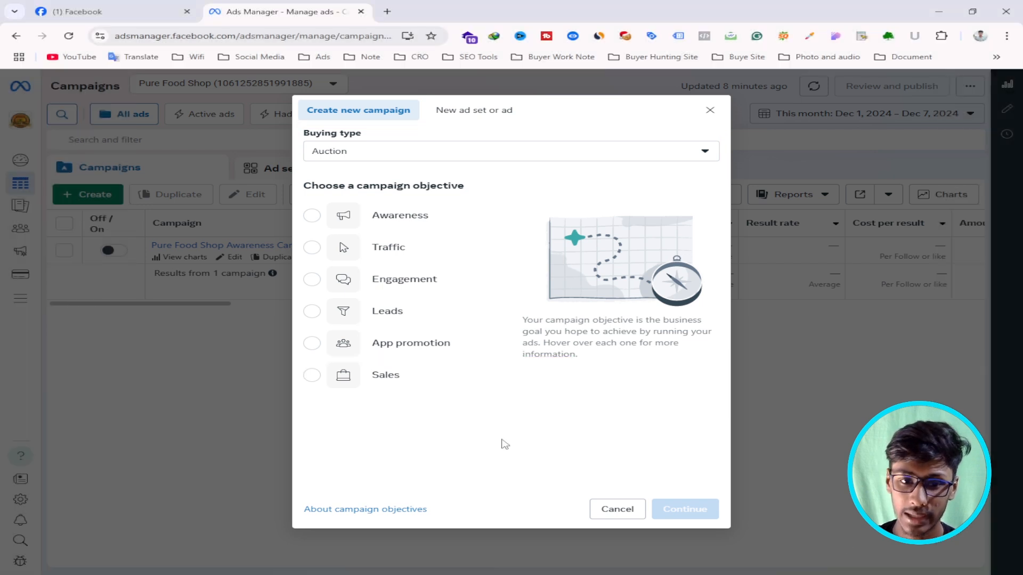
- Choose Sales as the campaign objective and continue with the manual sales campaign setup
left_click(416, 374)
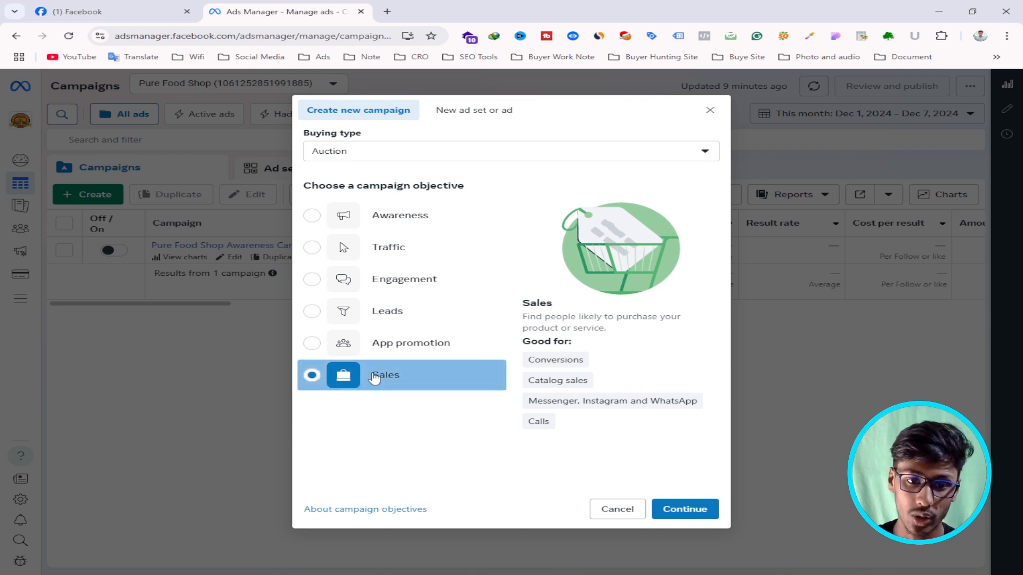
left_click(678, 513)
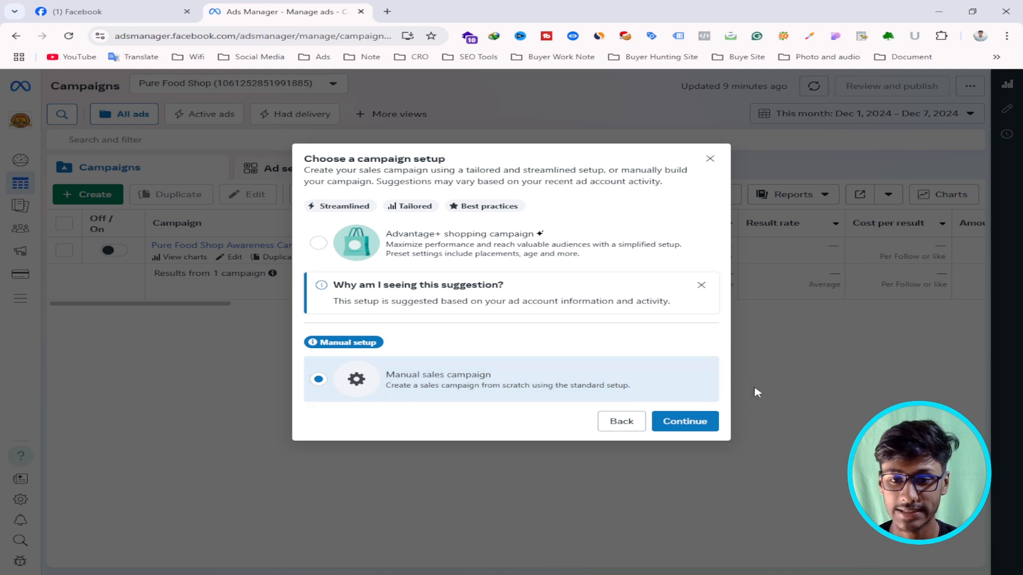
left_click(693, 424)
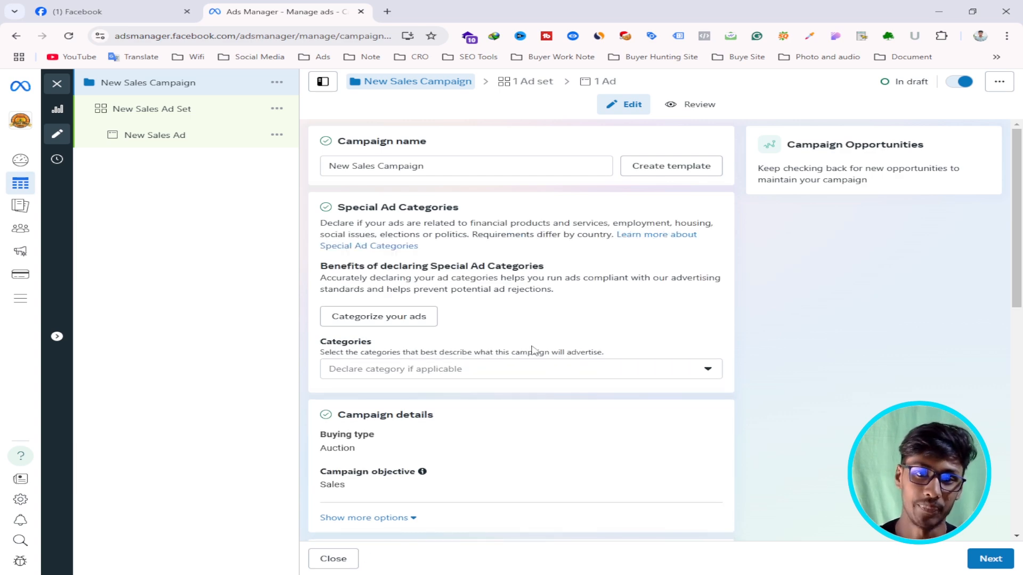
- Look through the draft campaign's settings and its ad set and ad levels, ending back on the campaign level
scroll(507, 288, "down", 7)
scroll(485, 338, "up", 7)
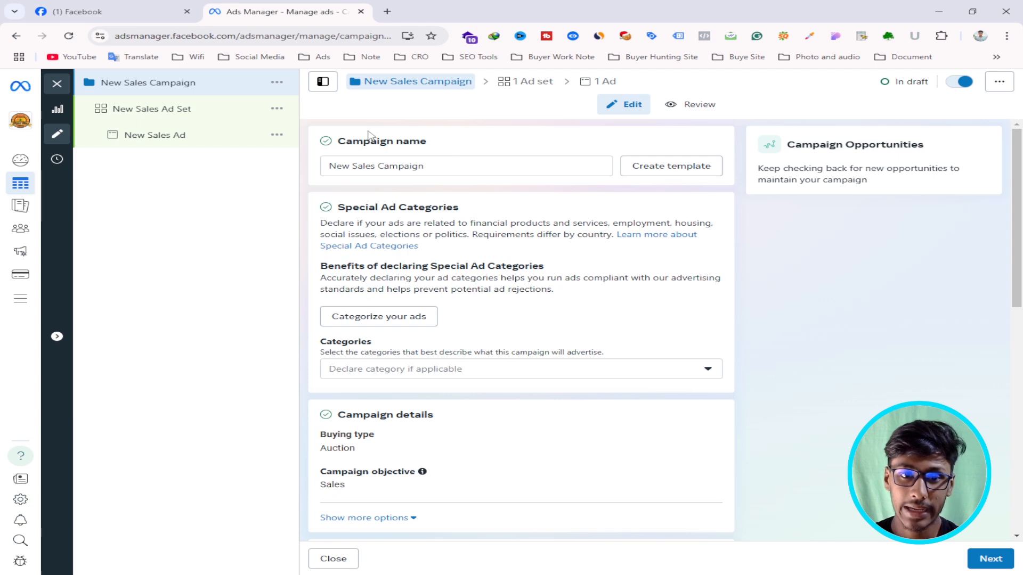
left_click_drag(345, 141, 437, 144)
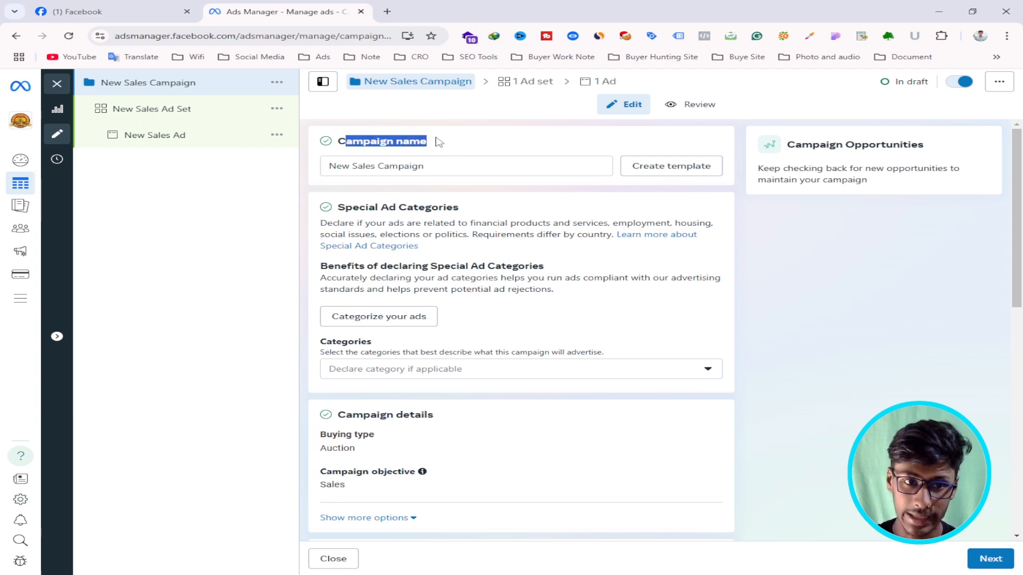
scroll(455, 213, "down", 8)
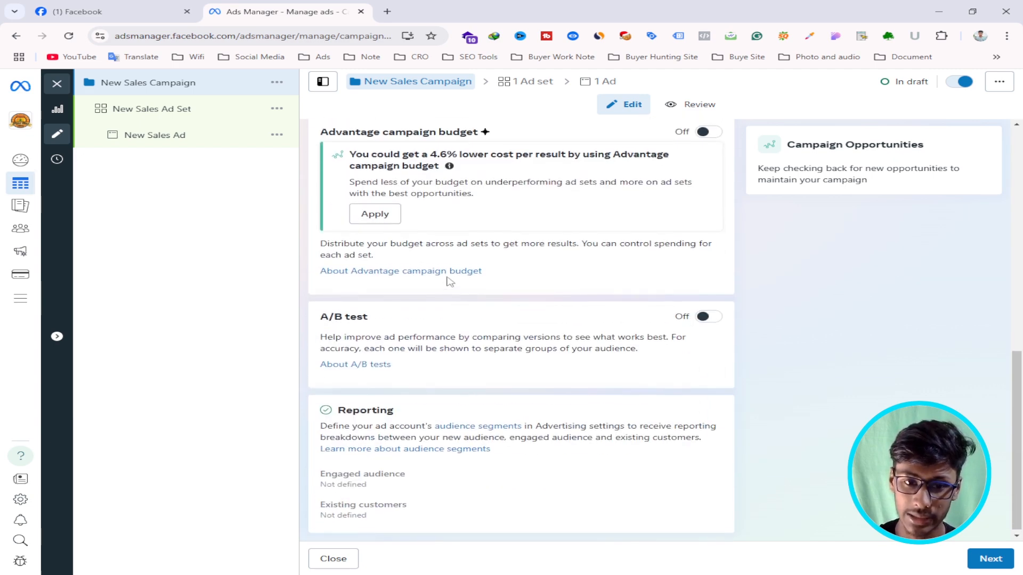
scroll(463, 303, "up", 8)
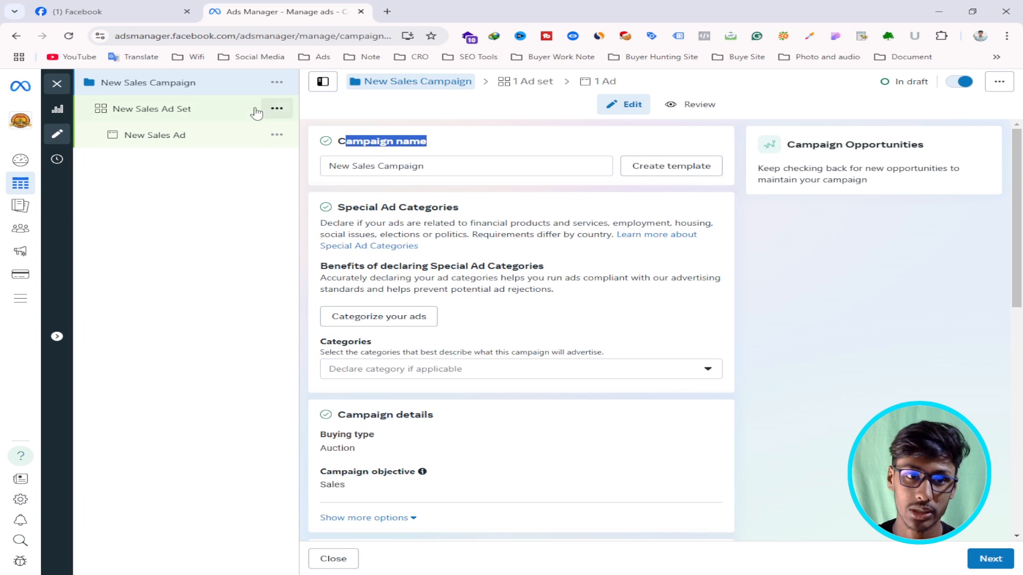
left_click(174, 110)
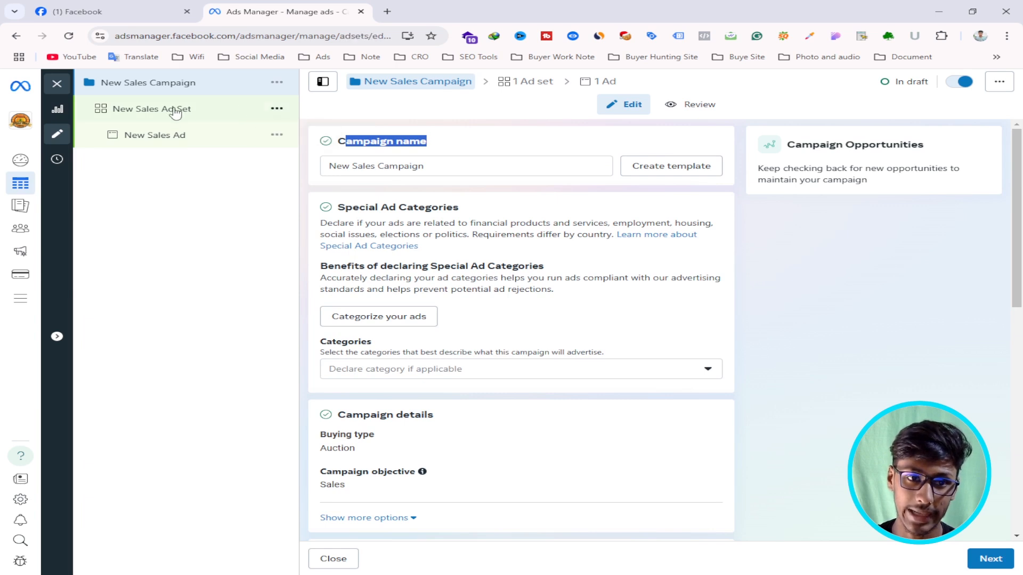
left_click(171, 142)
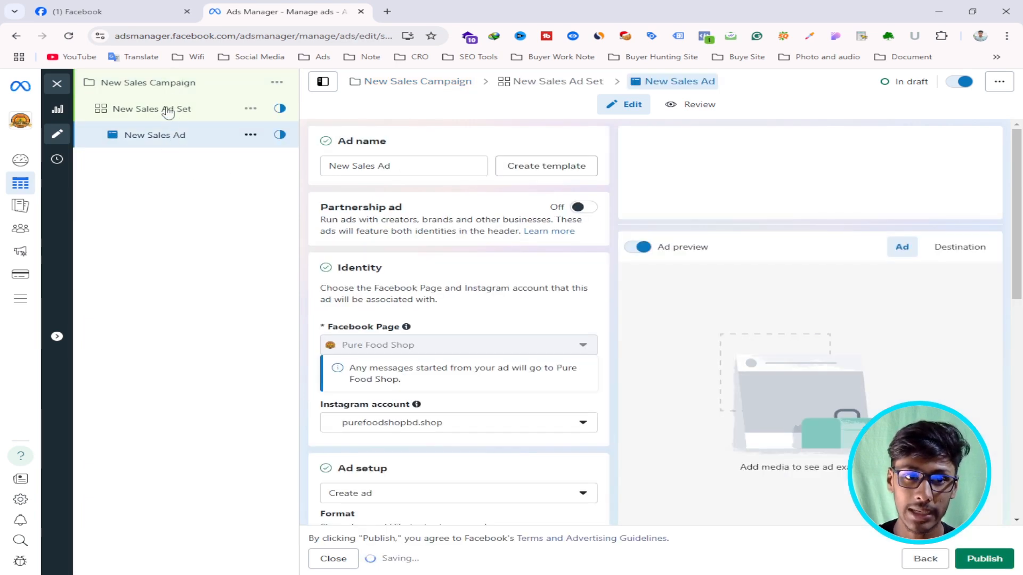
left_click(165, 87)
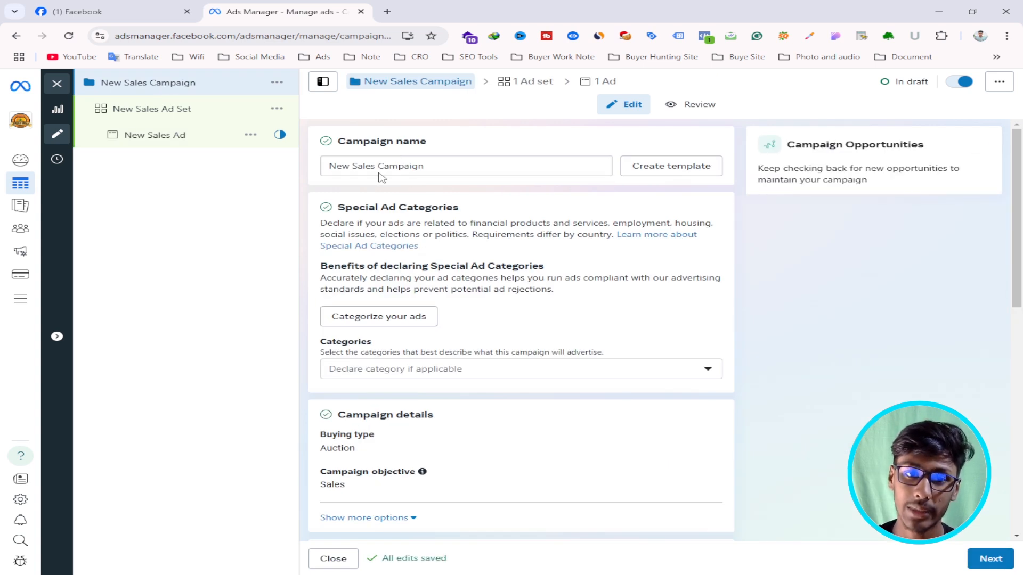
- Rename the new sales campaign to "Sales ads Campaign 5"
left_click(353, 166)
key("BackSpace")
key("BackSpace")
key("BackSpace")
key("BackSpace")
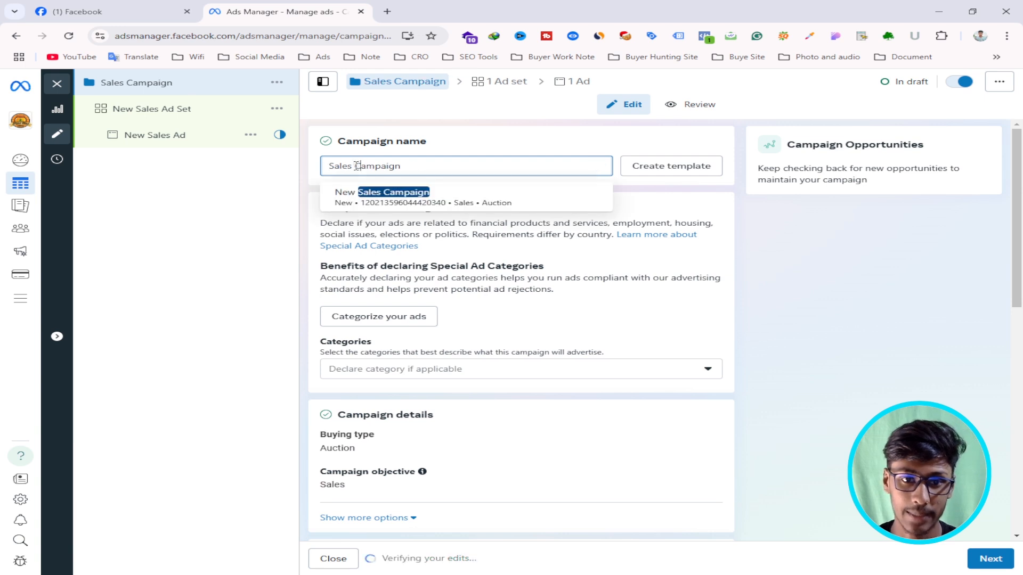
type("ads")
left_click(463, 169)
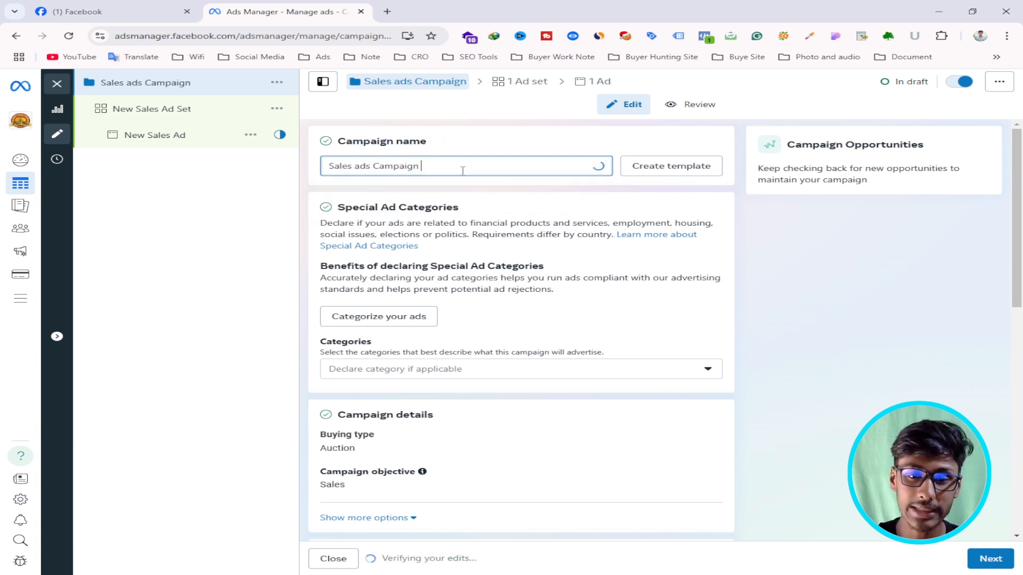
type("5")
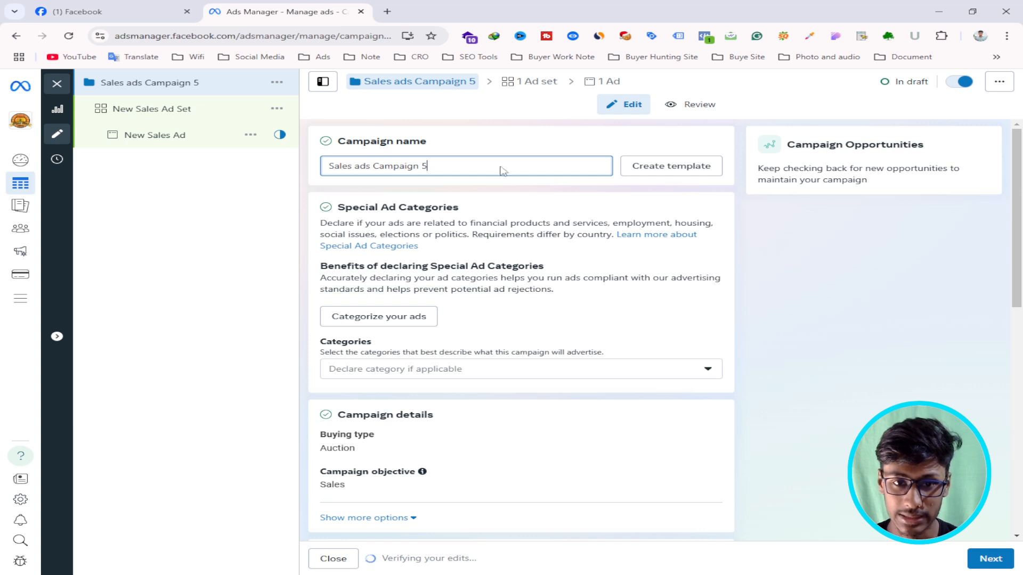
- Replace the number at the end of the campaign name so it reads "Sales ads Campaign 3$"
double_click(424, 166)
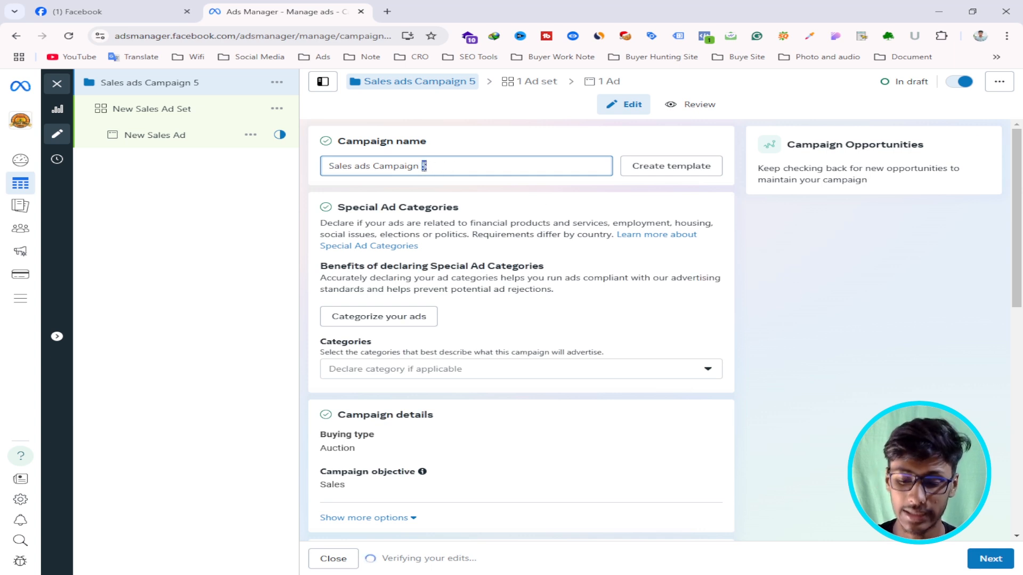
type("3")
left_click(831, 334)
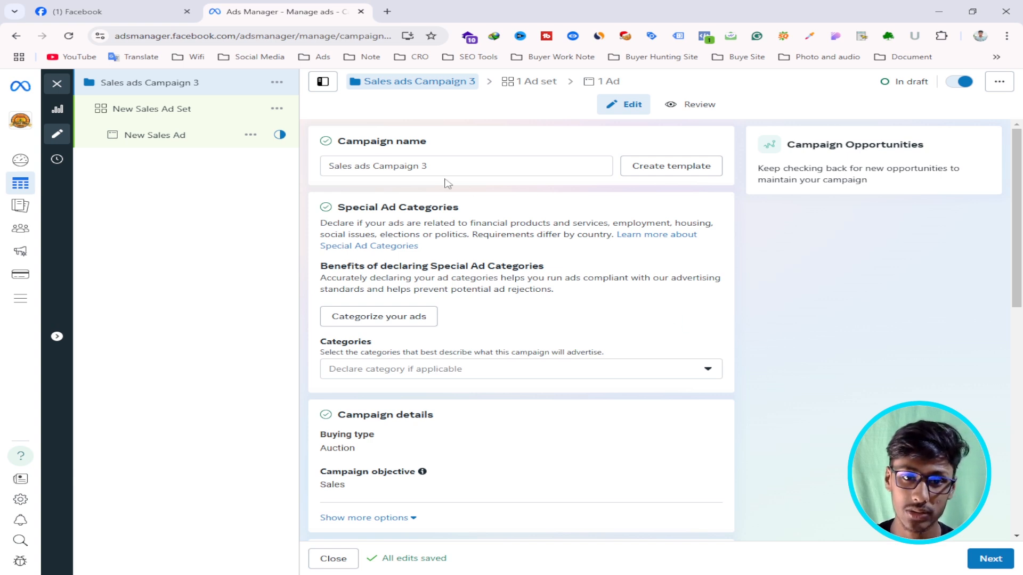
left_click(424, 167)
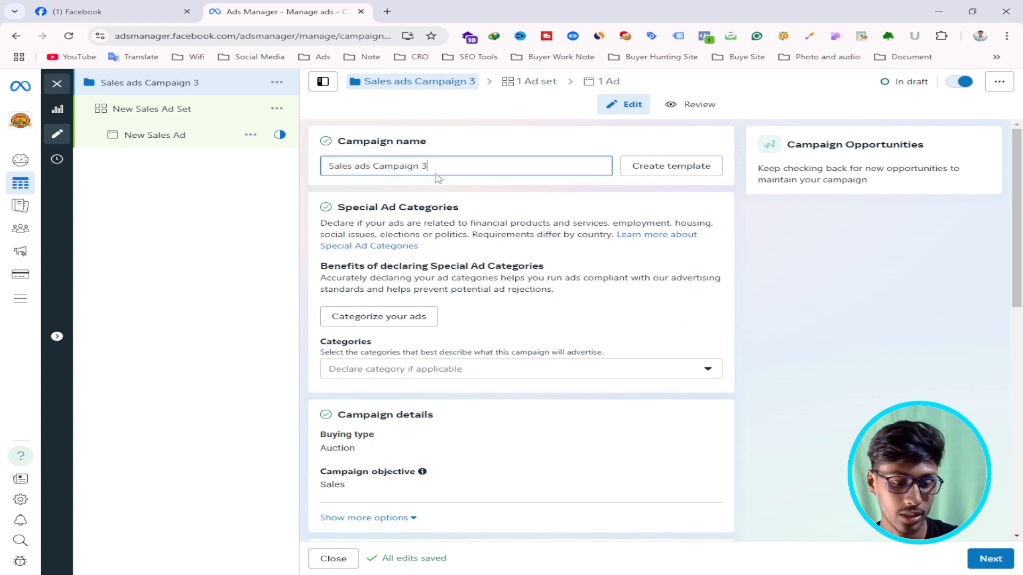
type("$")
left_click(743, 298)
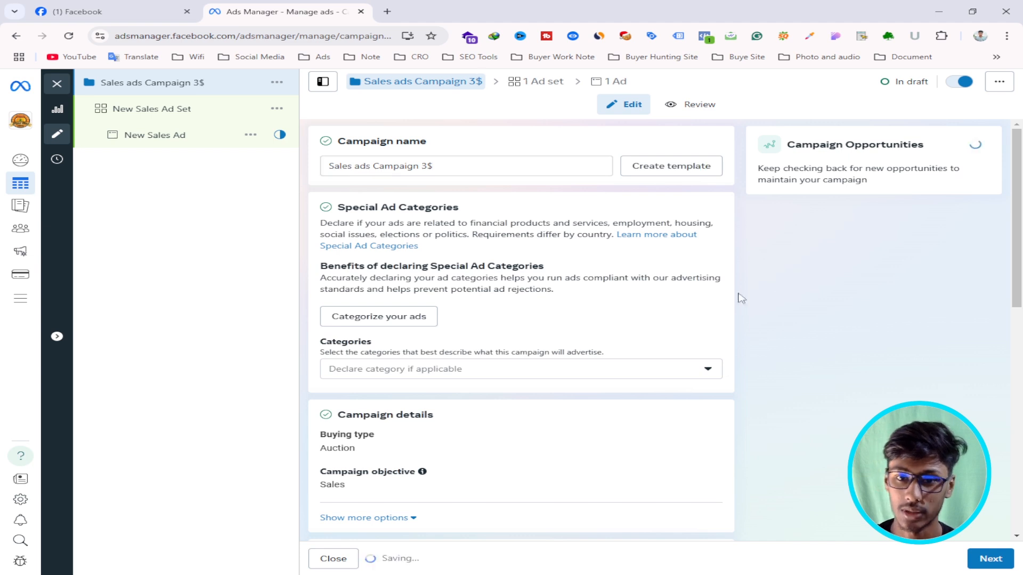
- Reveal the additional options in the campaign details to view the campaign spending limit setting
left_click_drag(329, 166, 442, 166)
scroll(767, 400, "down", 2)
scroll(564, 301, "up", 2)
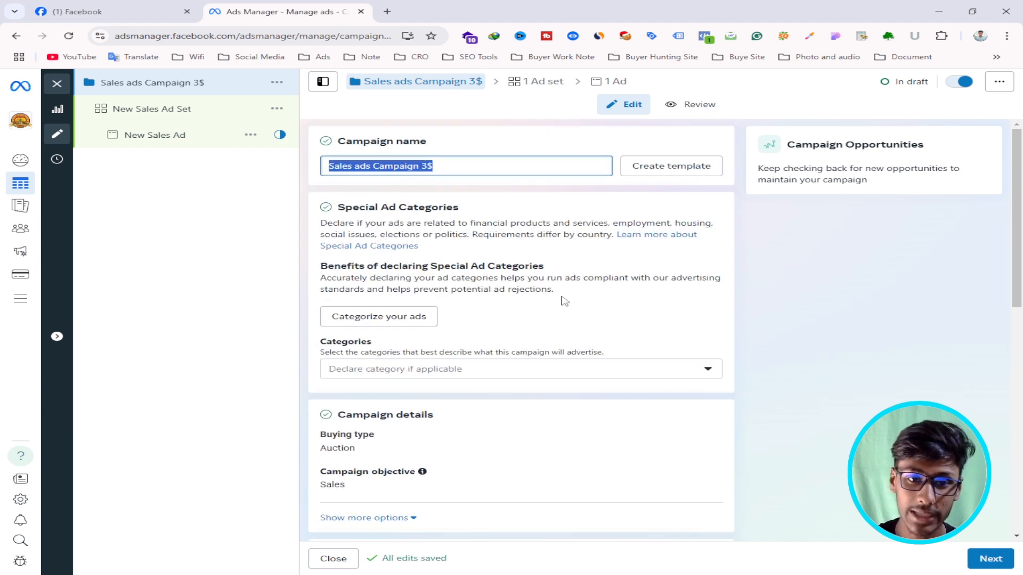
scroll(373, 257, "down", 2)
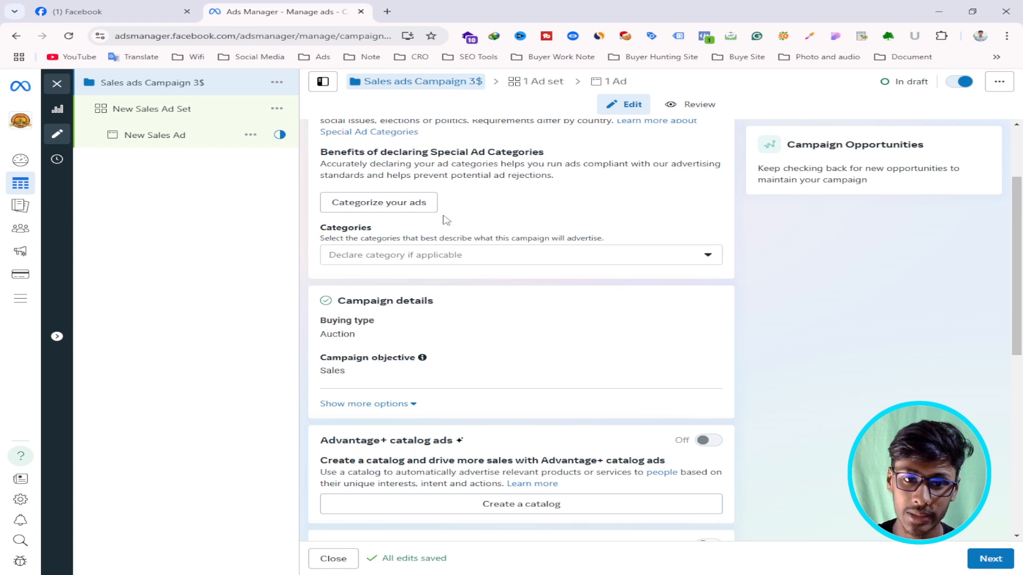
scroll(634, 274, "down", 3)
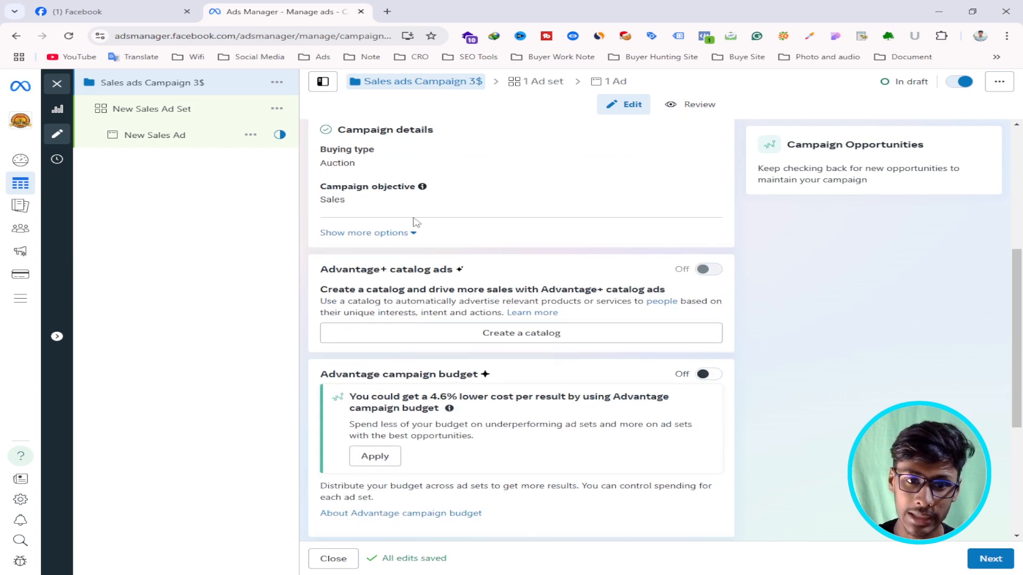
left_click(377, 234)
scroll(384, 213, "down", 1)
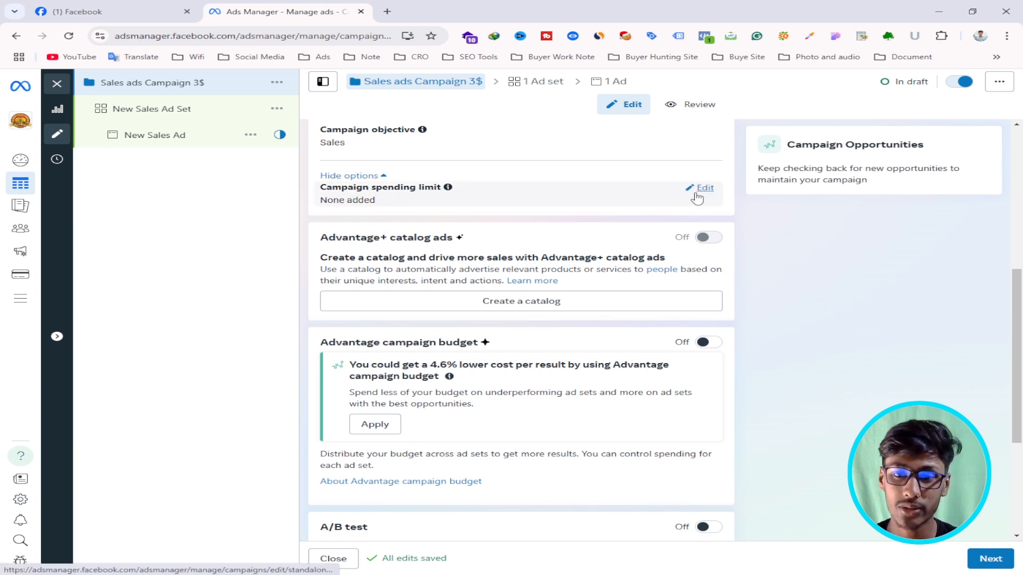
- Examine the Advantage+ catalog ads section and the hint on its switch, continuing to the Advantage campaign budget section
scroll(532, 256, "down", 1)
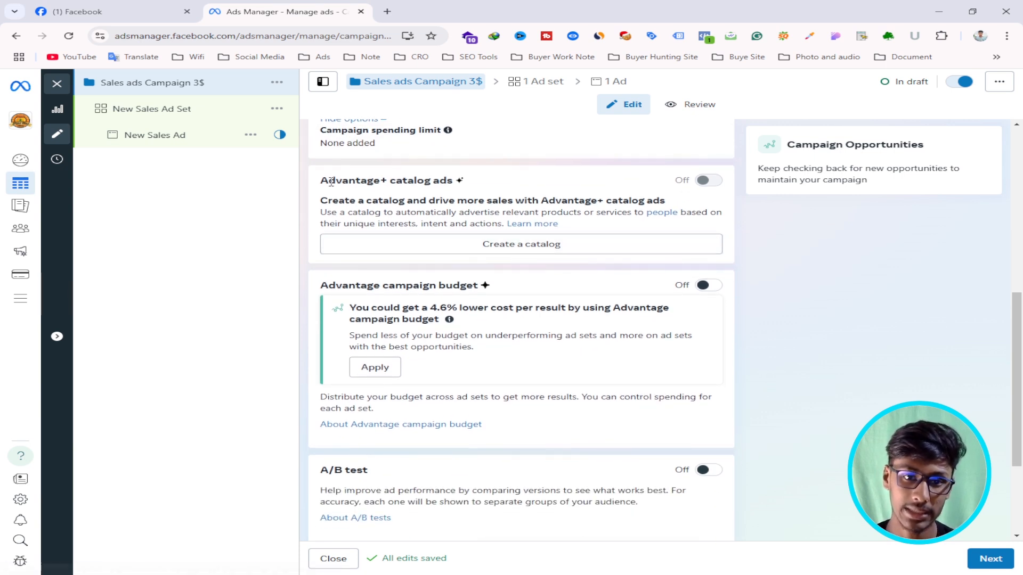
left_click_drag(371, 178, 474, 180)
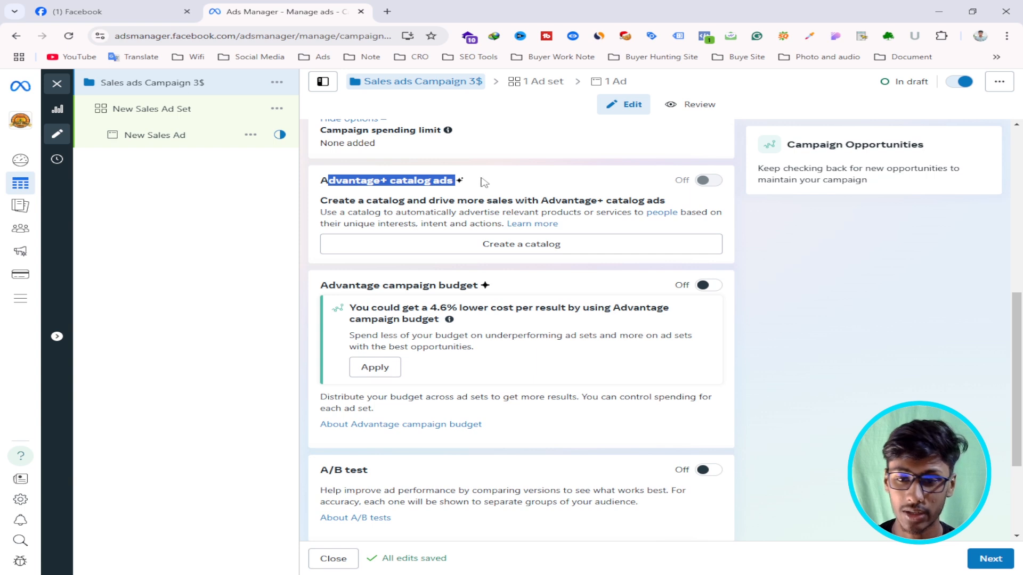
mouse_move(704, 180)
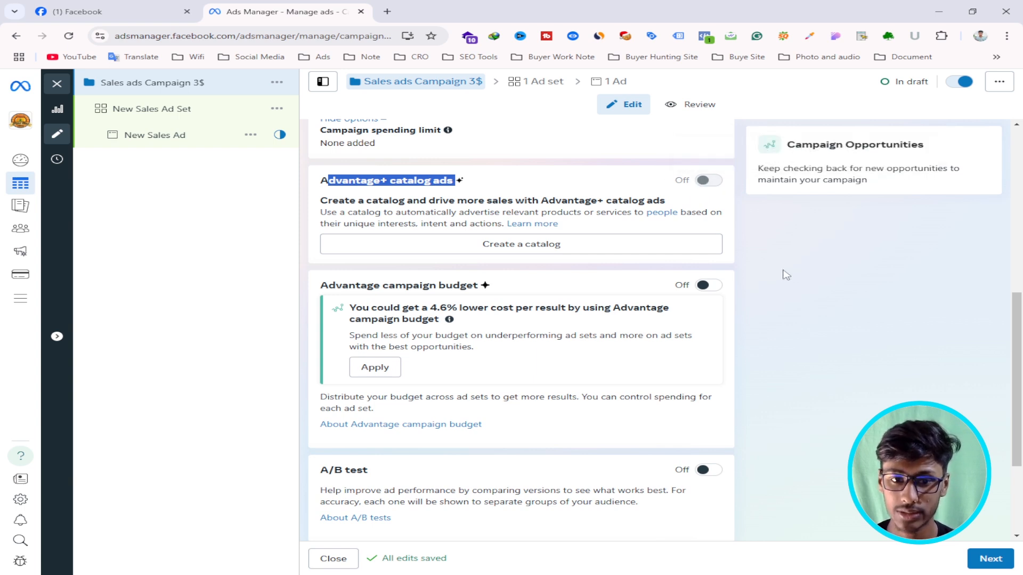
scroll(783, 276, "down", 1)
scroll(379, 274, "up", 2)
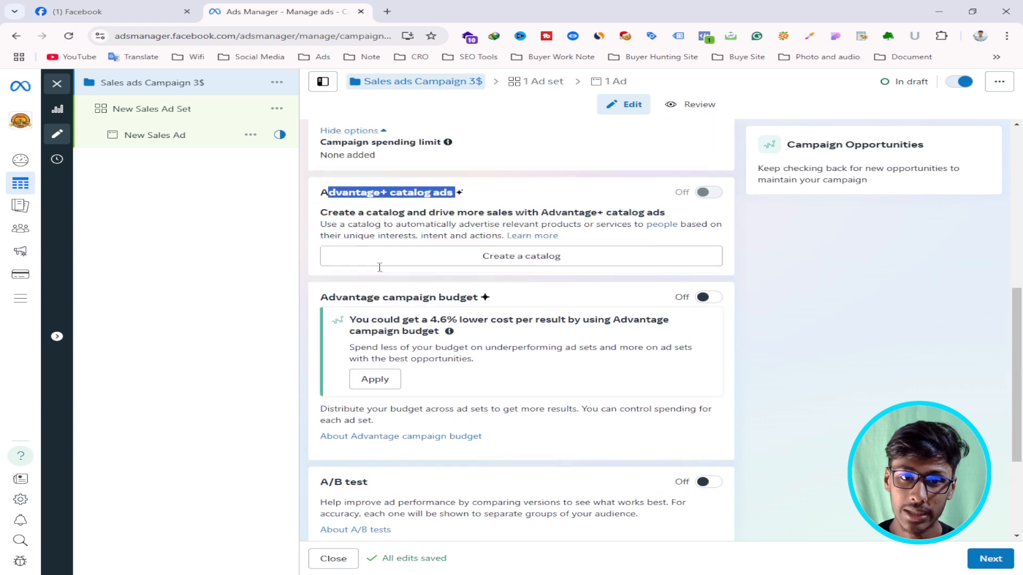
triple_click(356, 233)
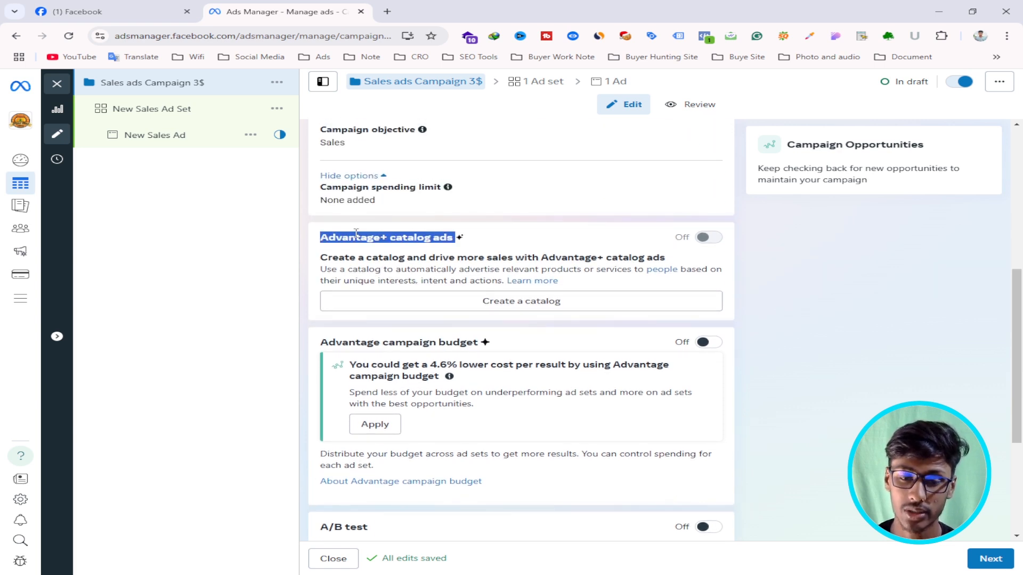
double_click(356, 233)
left_click(330, 237)
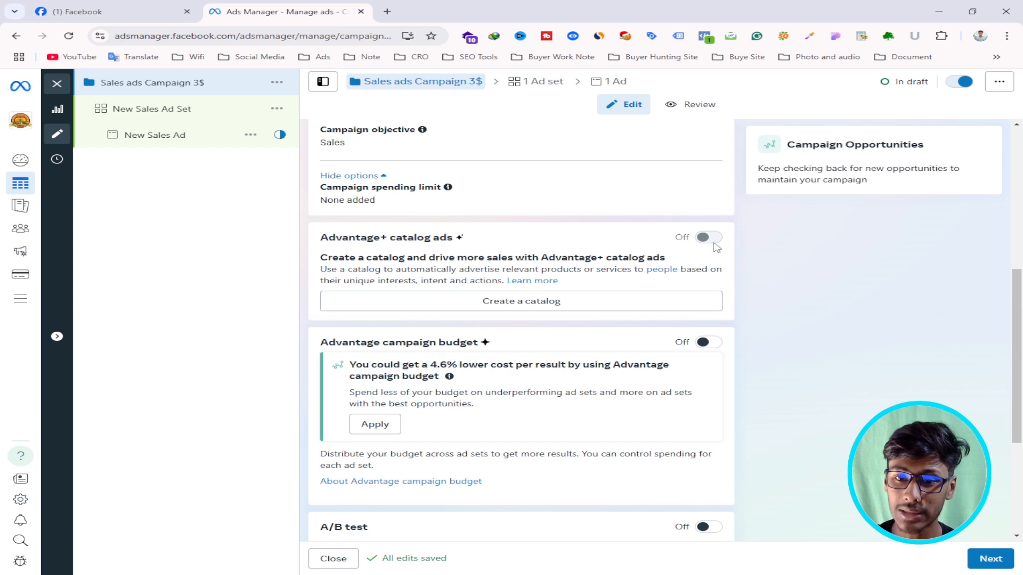
mouse_move(705, 234)
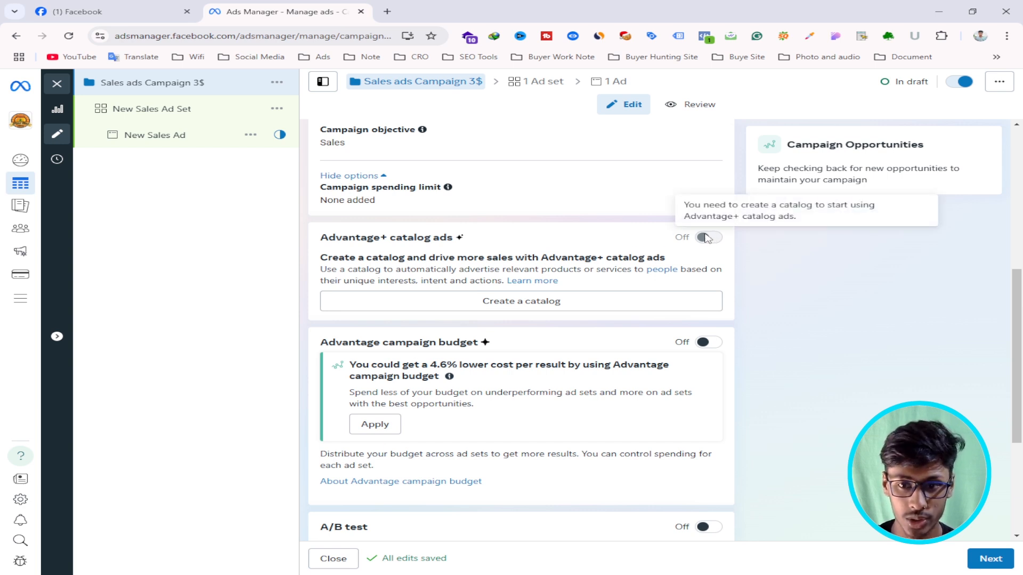
scroll(598, 238, "down", 2)
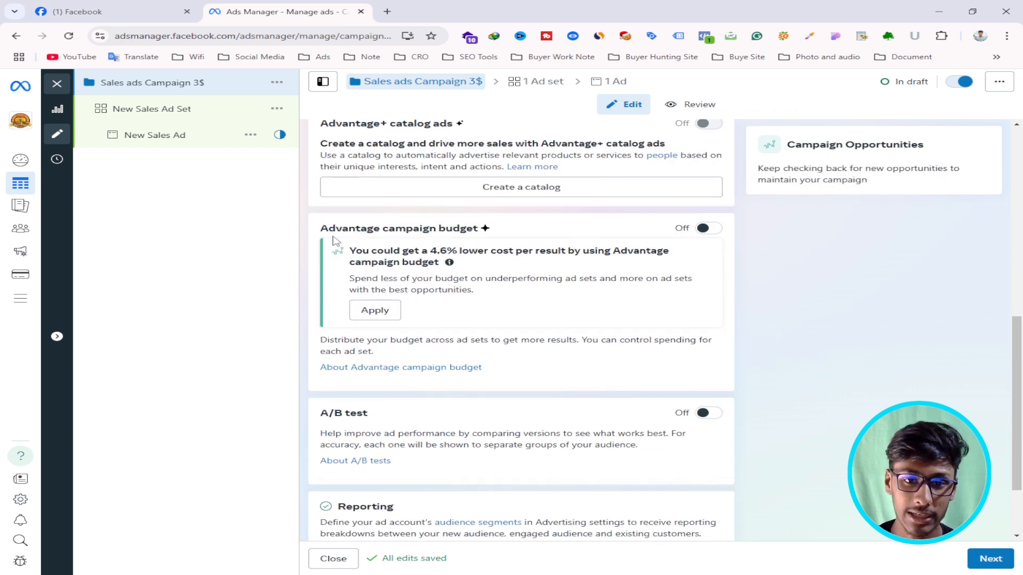
- Review the Advantage campaign budget and A/B test sections, leave both off, and continue to the ad set settings
left_click_drag(320, 228, 496, 233)
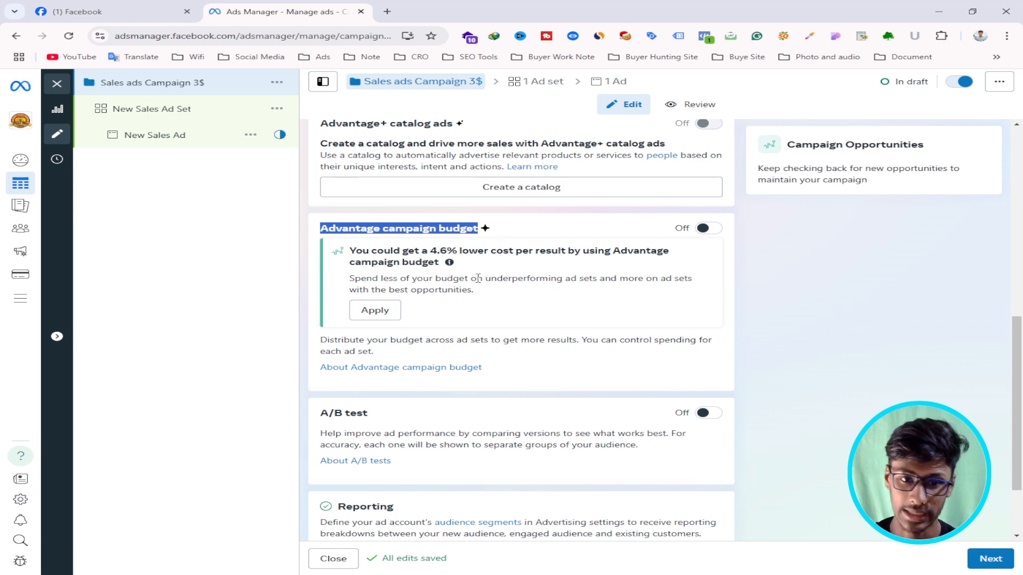
scroll(464, 282, "down", 2)
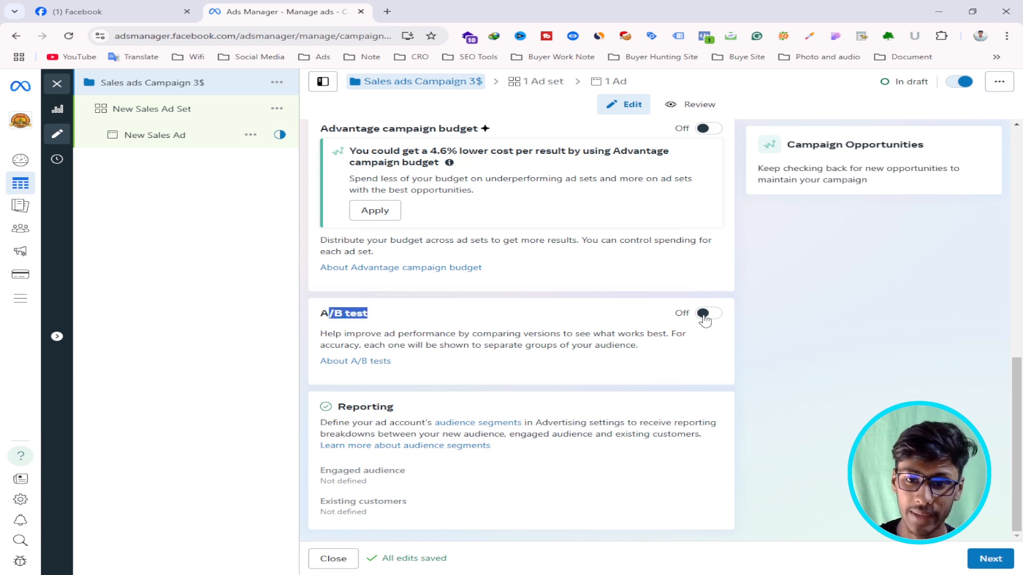
left_click(792, 328)
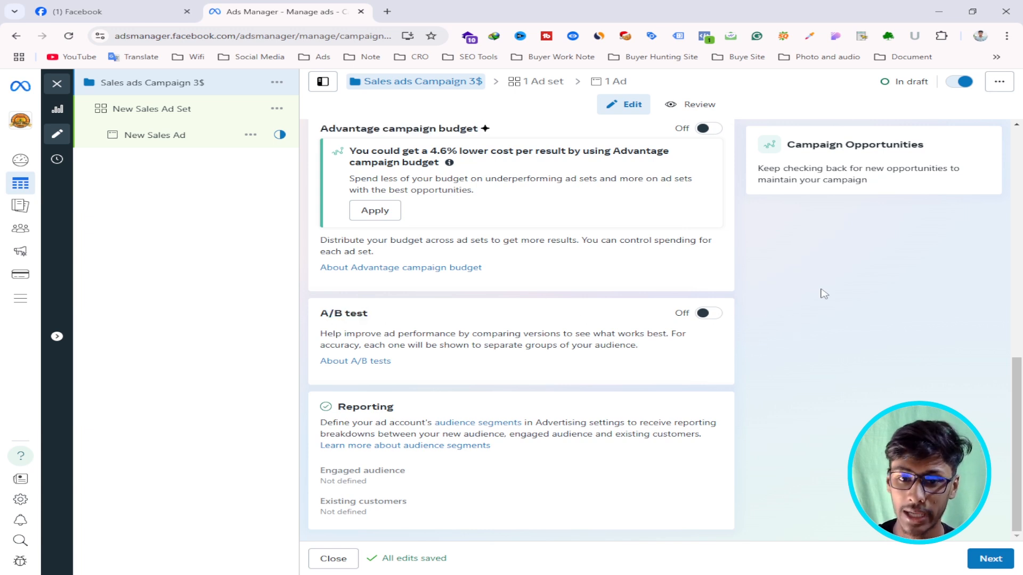
left_click(988, 559)
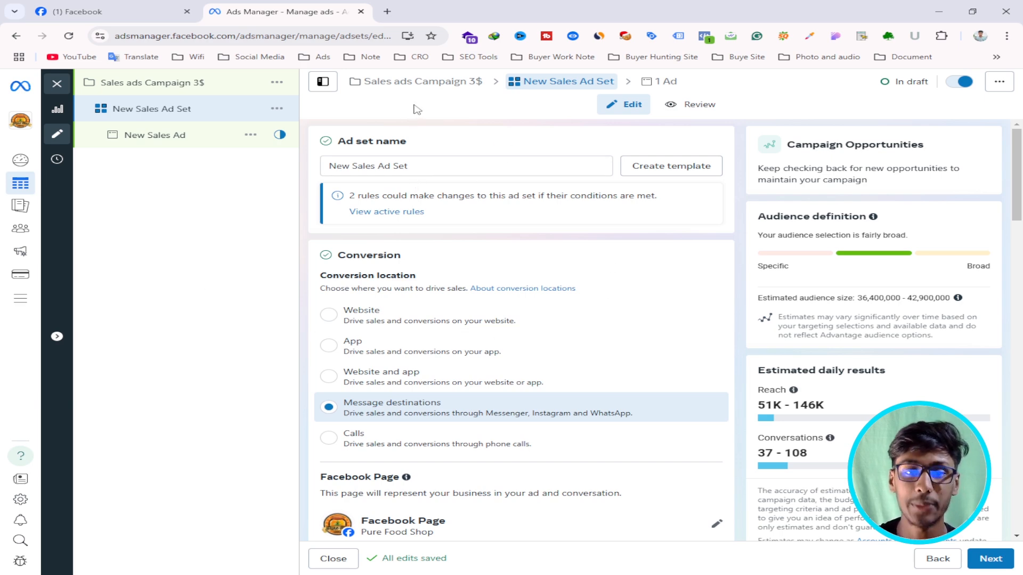
- Open purefoodshop.shop in a new browser tab and look through the products on its homepage
left_click(387, 9)
left_click(236, 32)
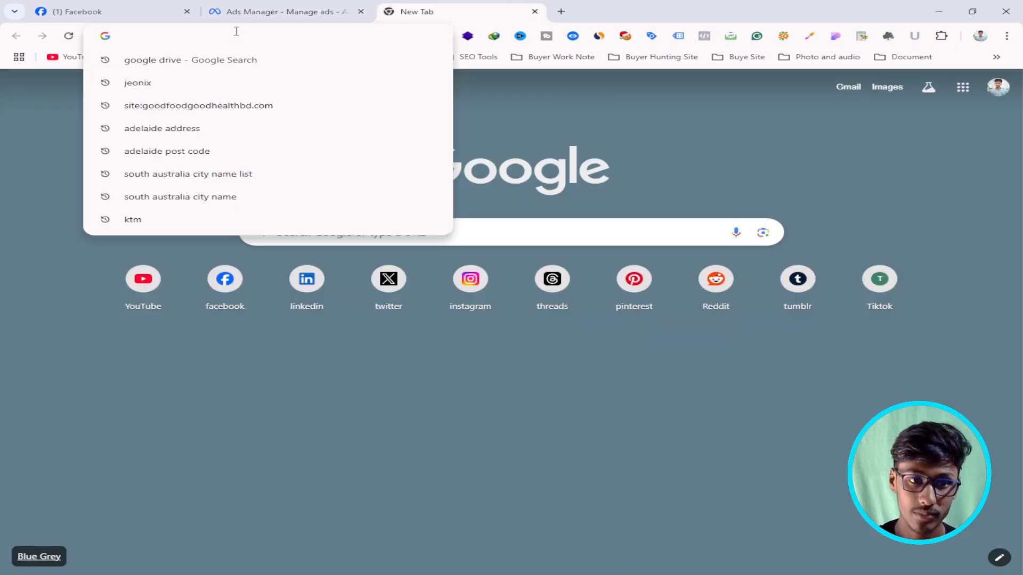
type("purefoodshop.shop")
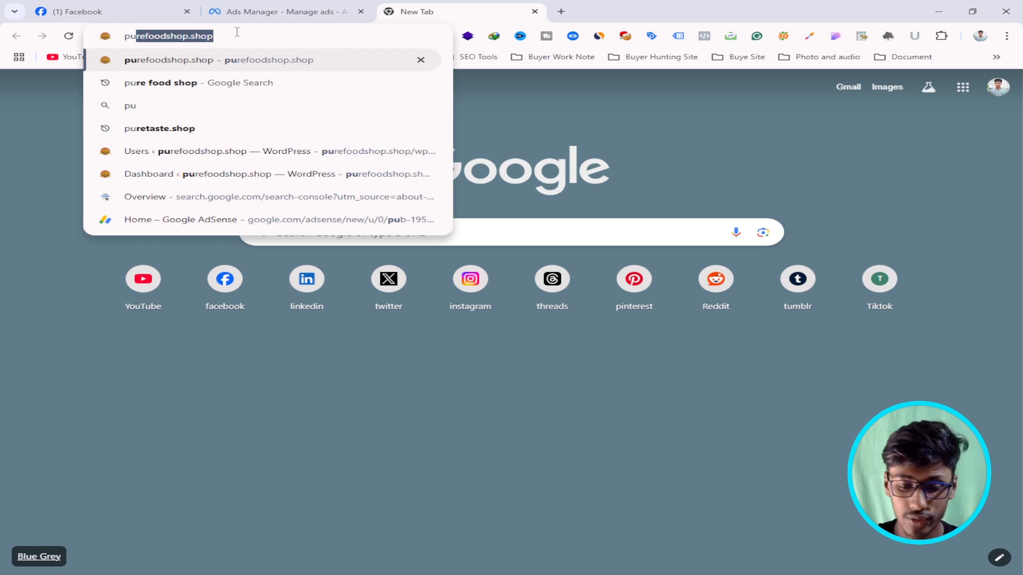
key("Return")
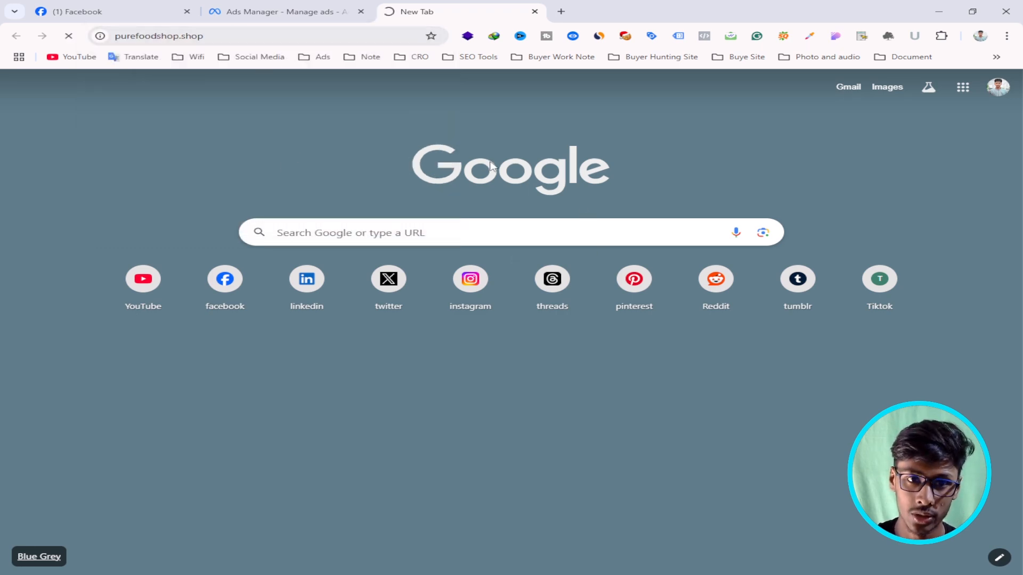
scroll(510, 222, "down", 5)
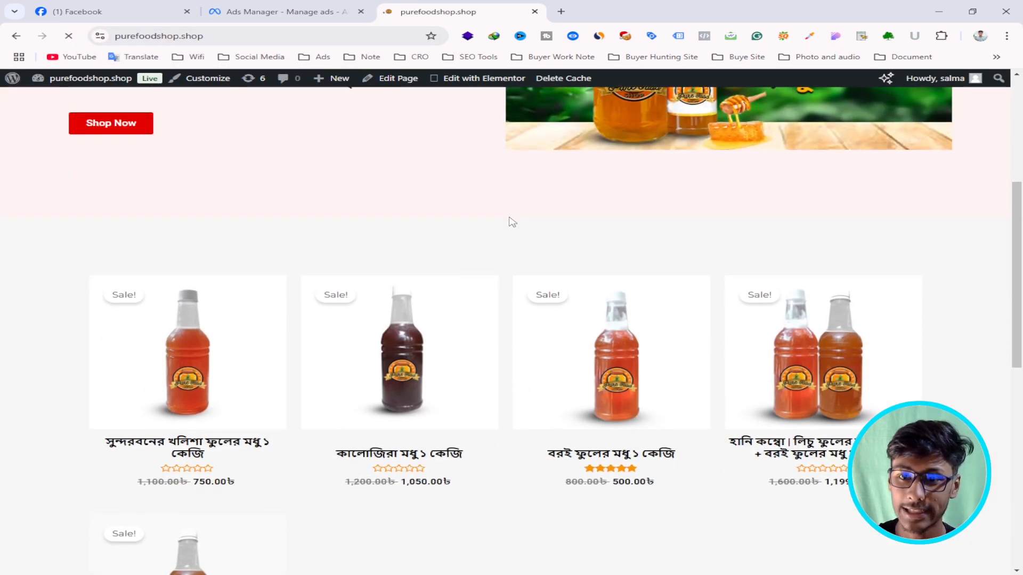
scroll(510, 222, "down", 10)
scroll(458, 219, "up", 6)
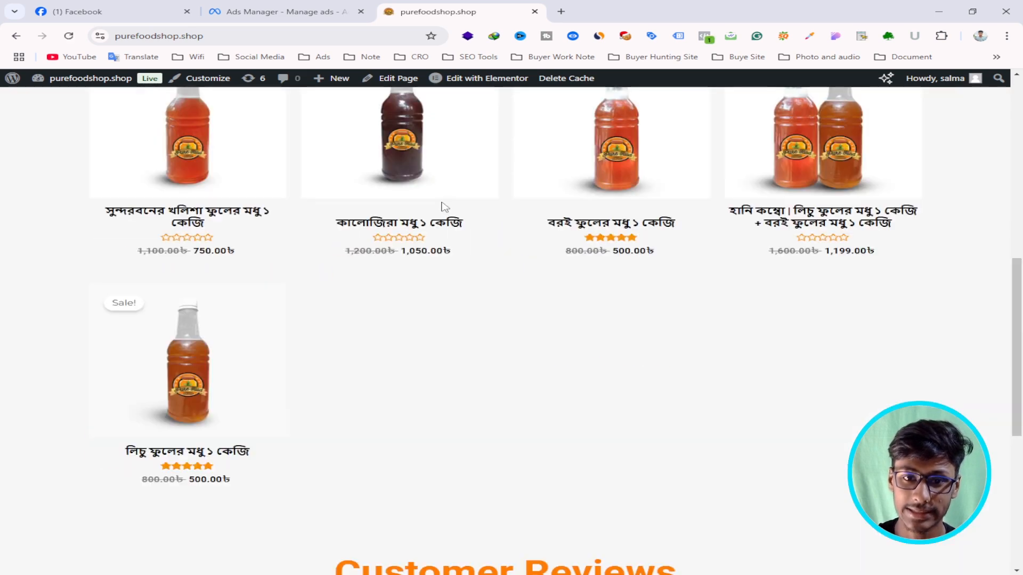
scroll(445, 207, "up", 8)
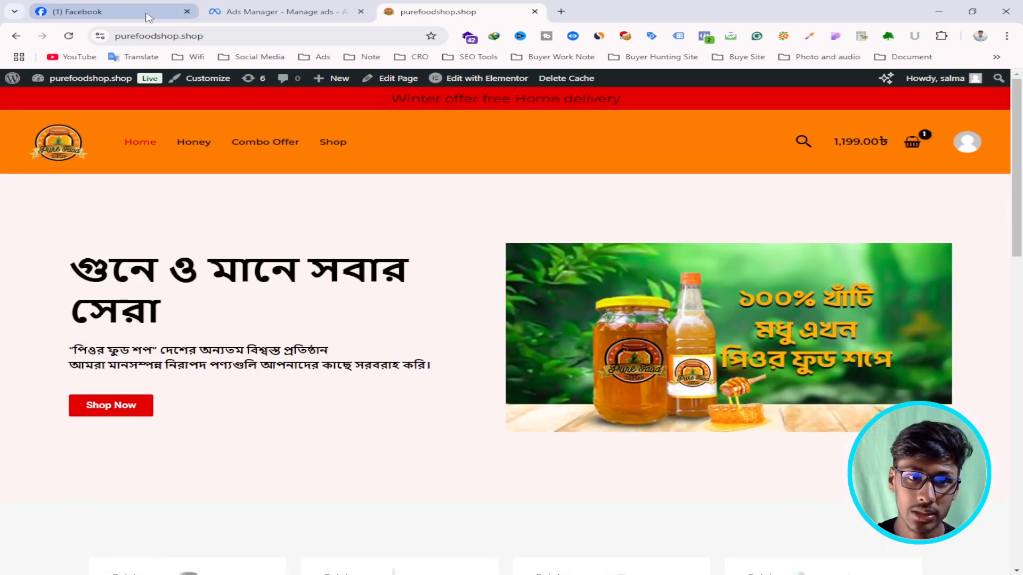
- Highlight the shop's full web address and glance over the homepage again
left_click(222, 33)
left_click(242, 33)
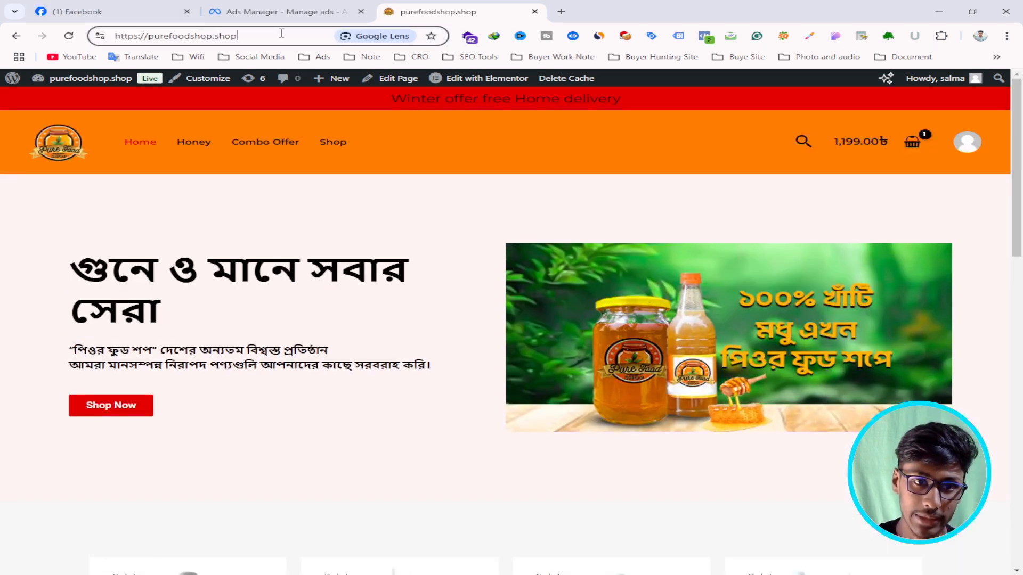
left_click_drag(254, 34, 117, 36)
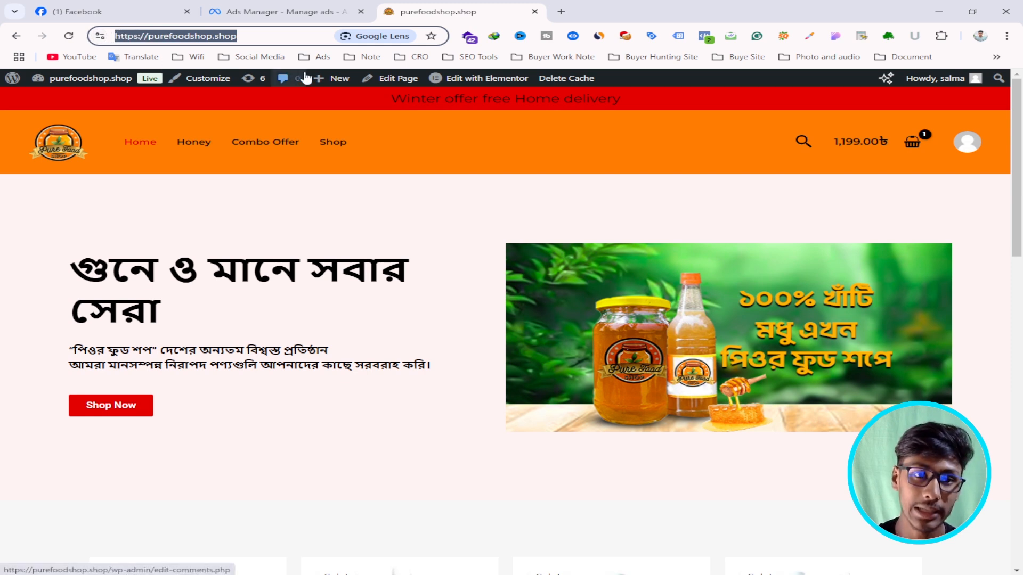
left_click(386, 188)
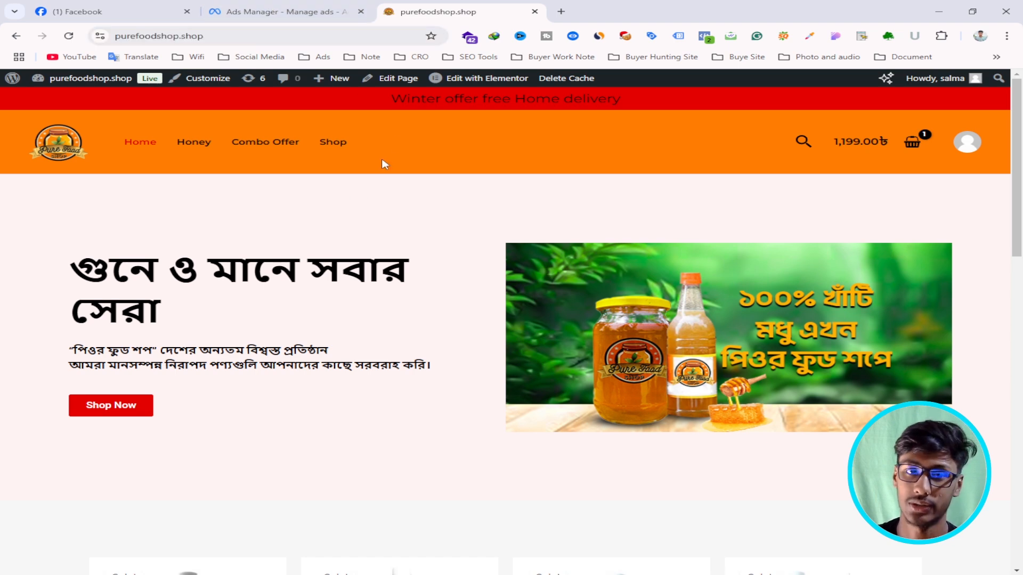
scroll(391, 176, "down", 5)
scroll(392, 176, "up", 5)
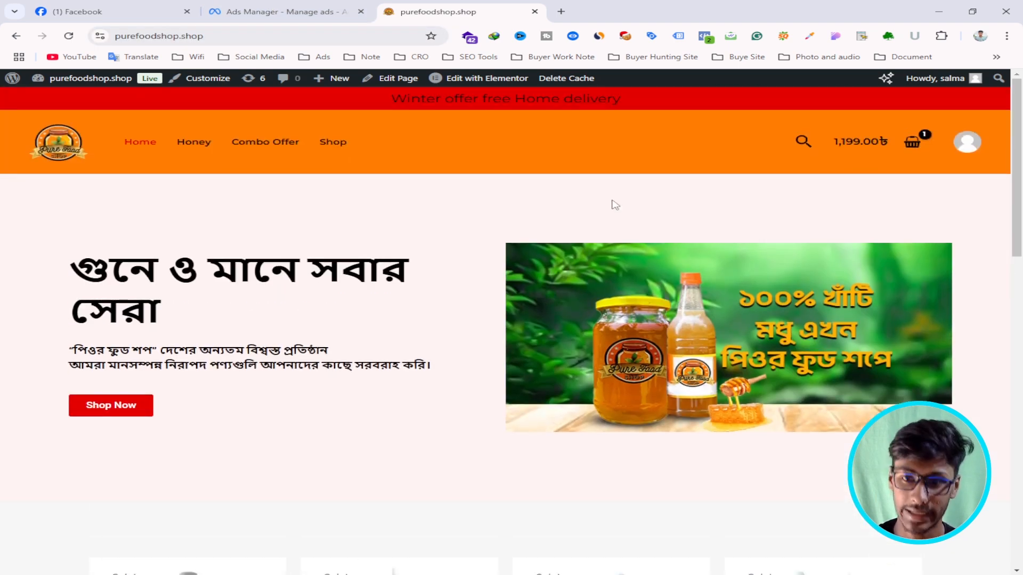
- Inspect the PageView and view_item_list events for the shop's homepage in Meta Pixel Helper
left_click(705, 36)
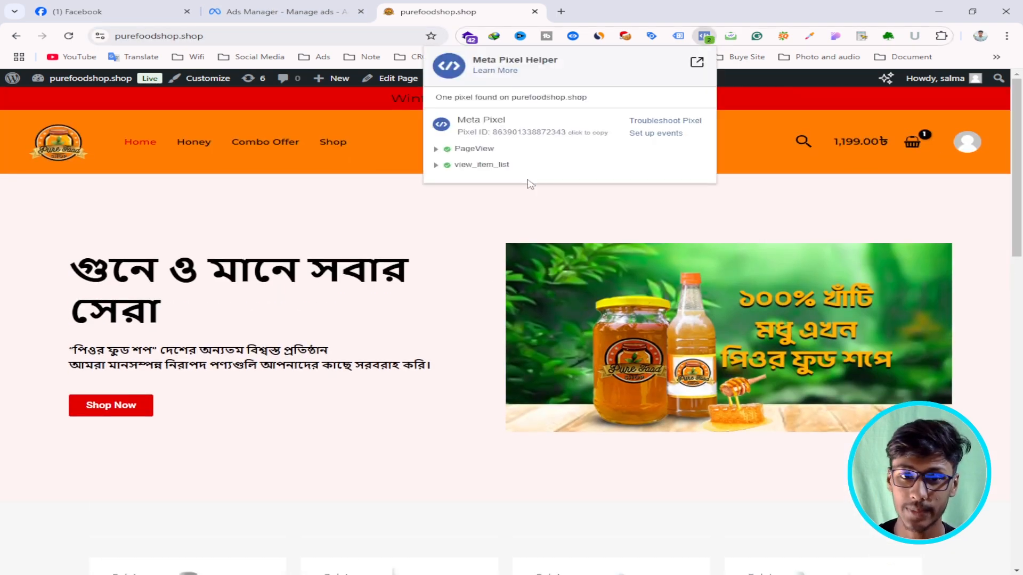
left_click(506, 166)
left_click(504, 166)
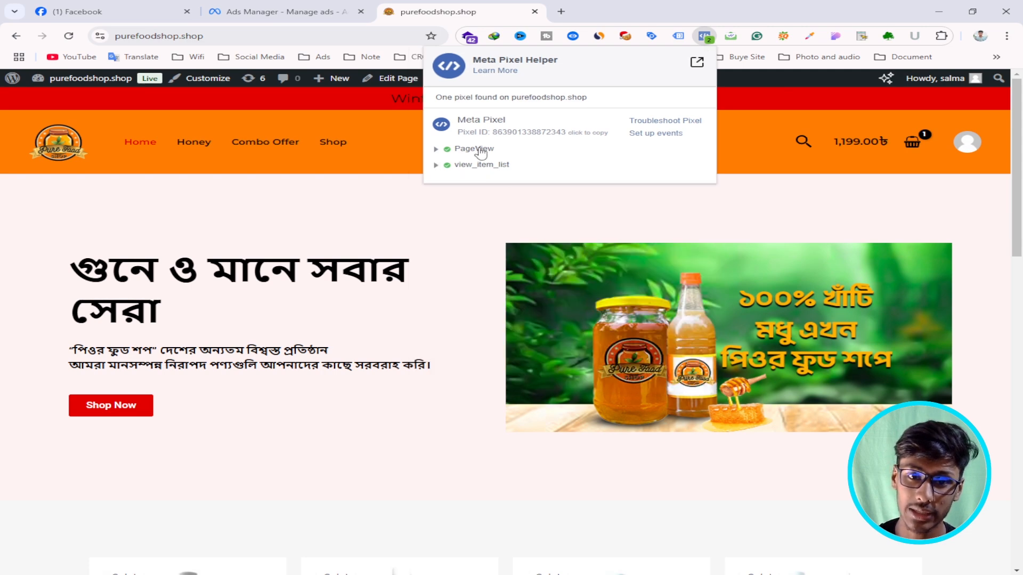
left_click(479, 151)
left_click(479, 150)
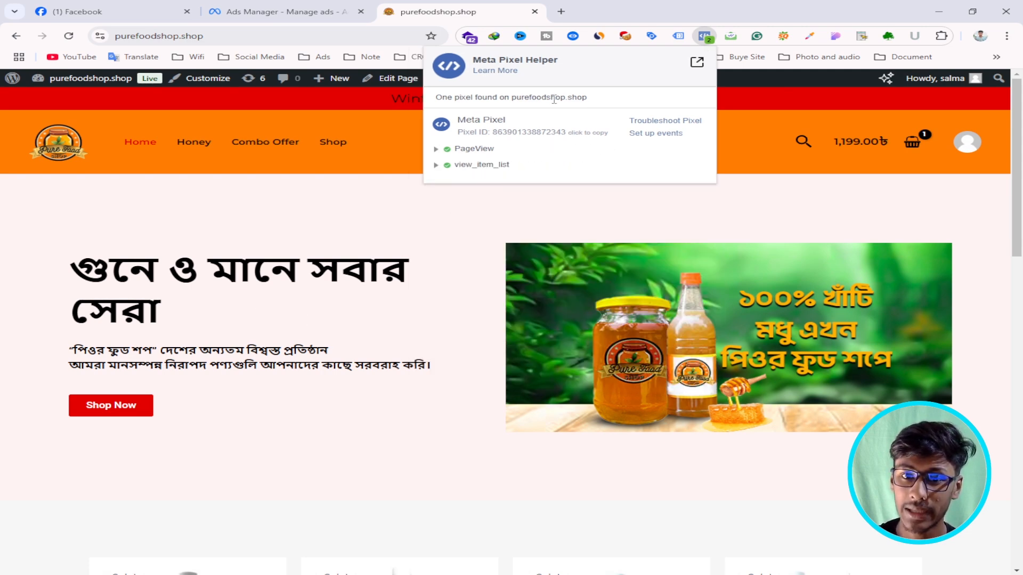
- Open the কালোজিরা মধু ১ কেজি product page and inspect its ViewContent event in Meta Pixel Helper
scroll(438, 338, "down", 6)
left_click(432, 308)
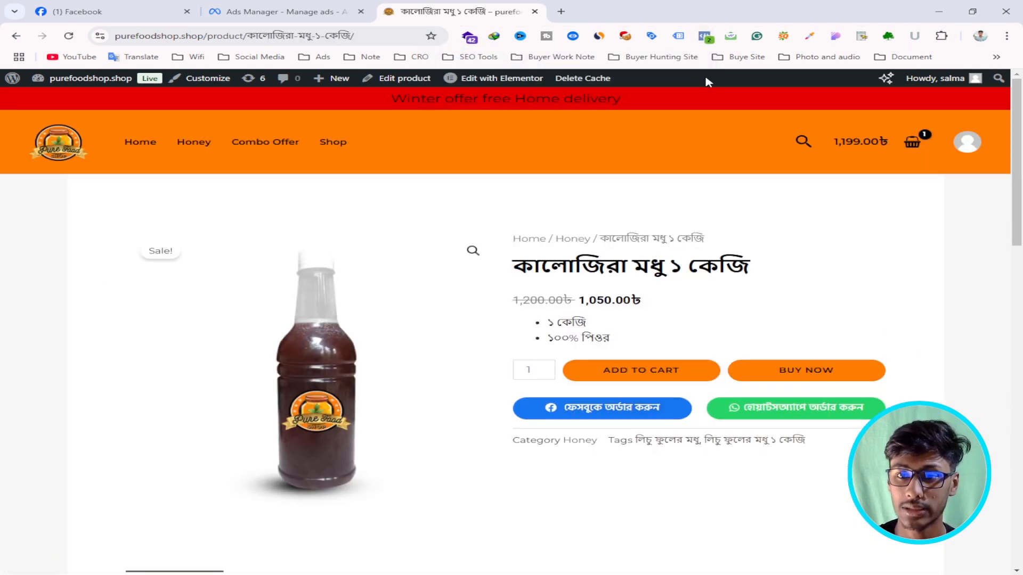
left_click(705, 36)
left_click(499, 170)
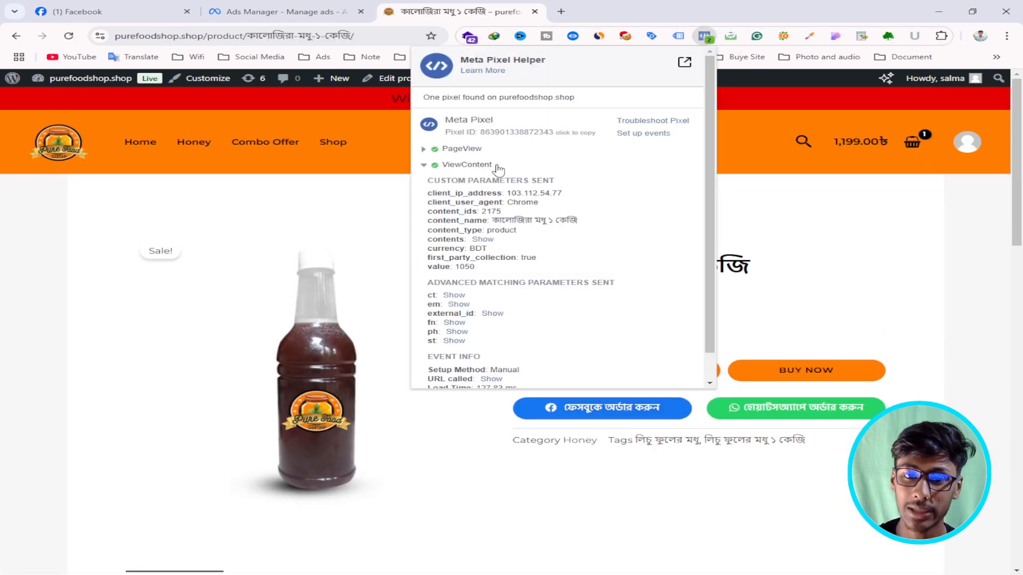
left_click(498, 169)
left_click(854, 205)
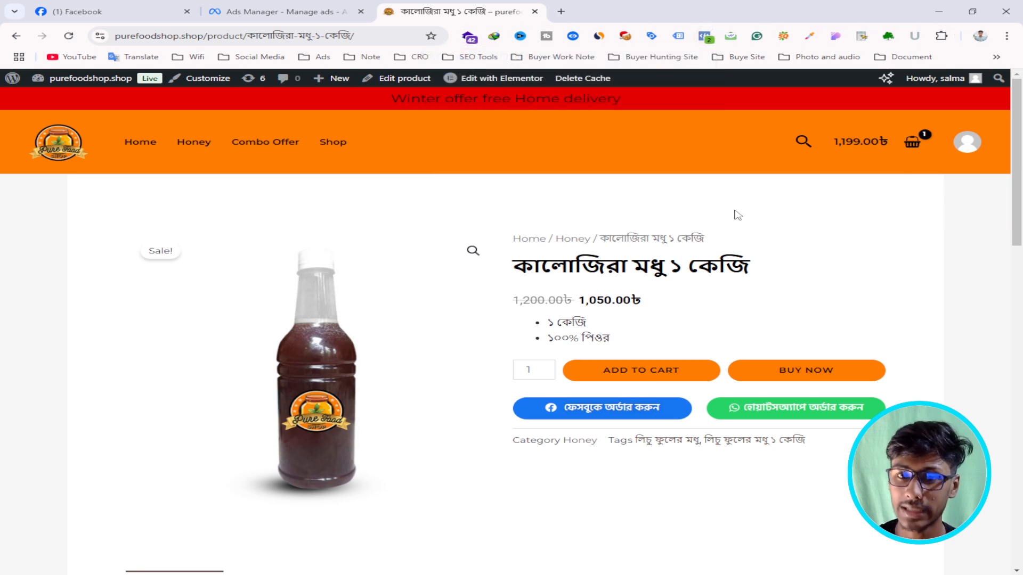
- Look over the honey product page alongside the ad set's conversion locations, ending back in Ads Manager
scroll(400, 250, "down", 3)
scroll(400, 247, "up", 3)
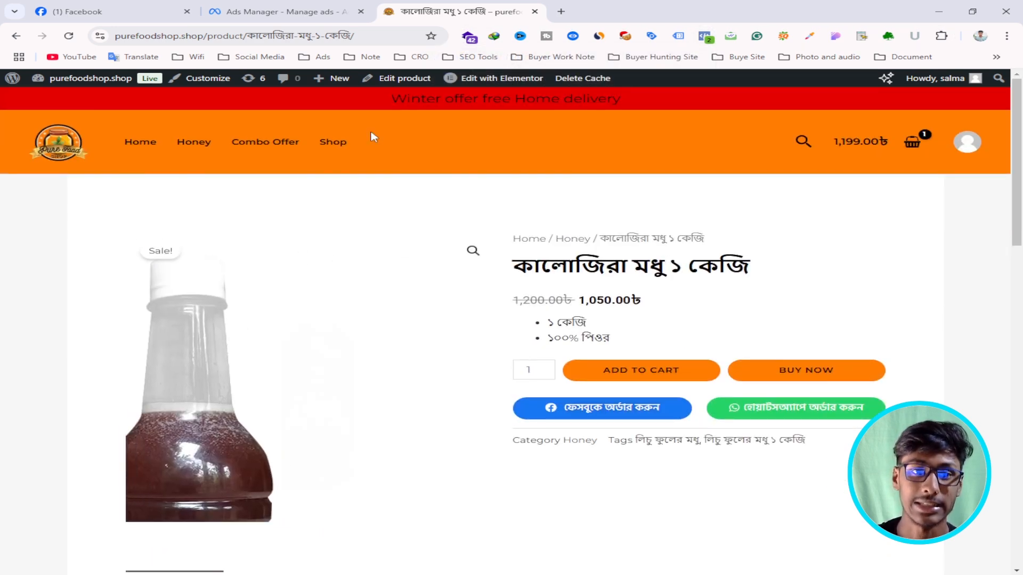
left_click(277, 11)
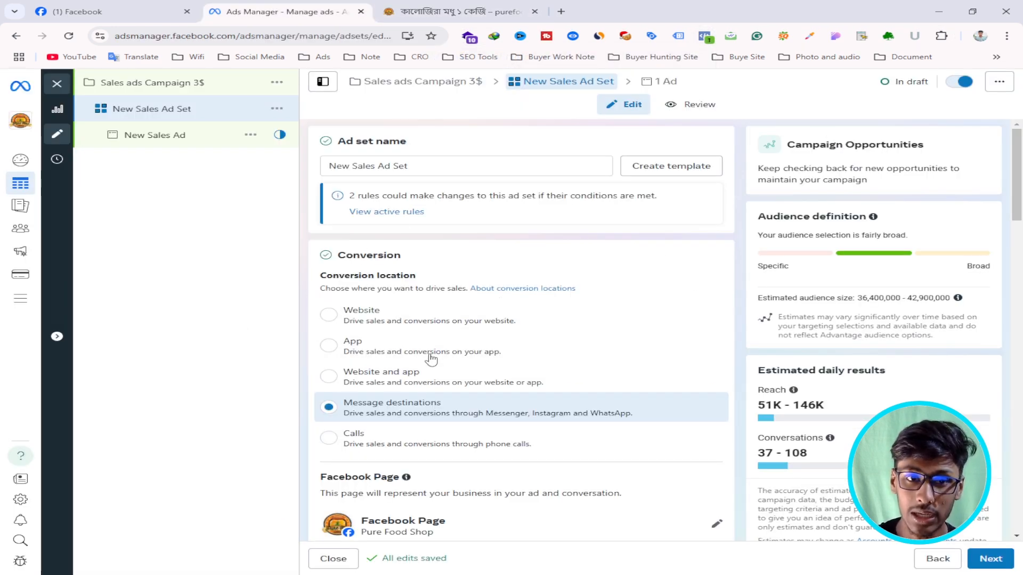
left_click(453, 11)
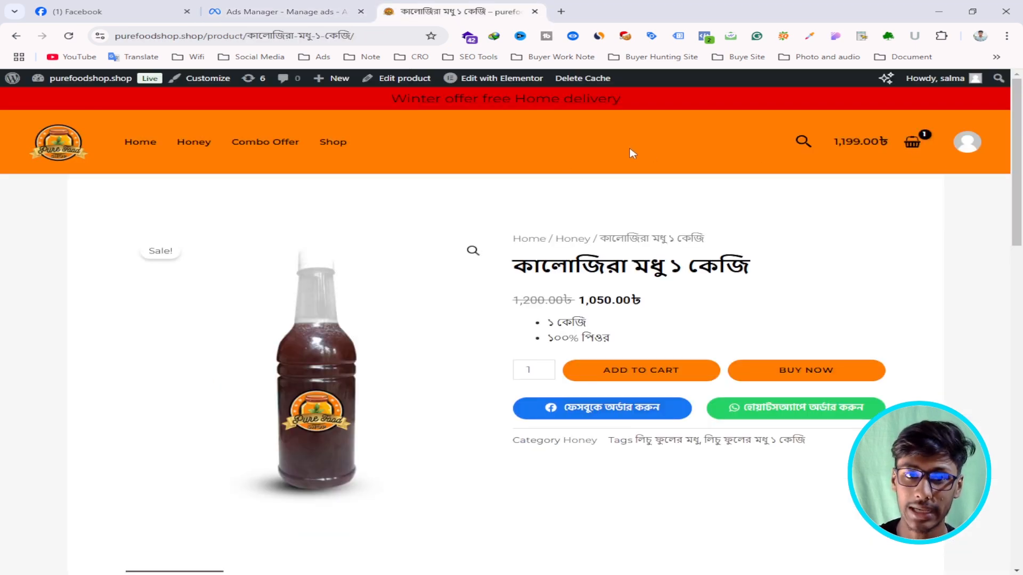
left_click(297, 10)
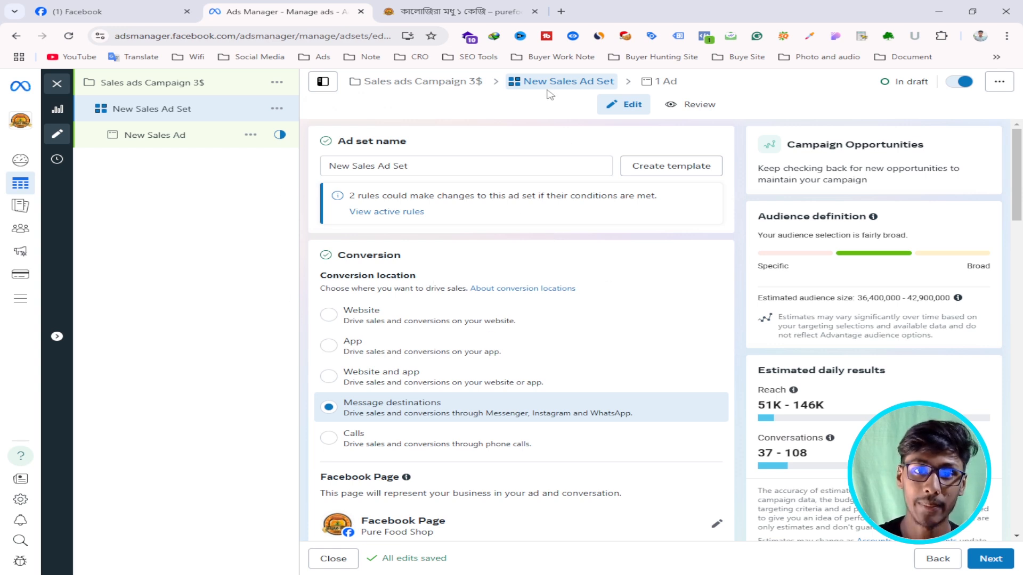
left_click(421, 11)
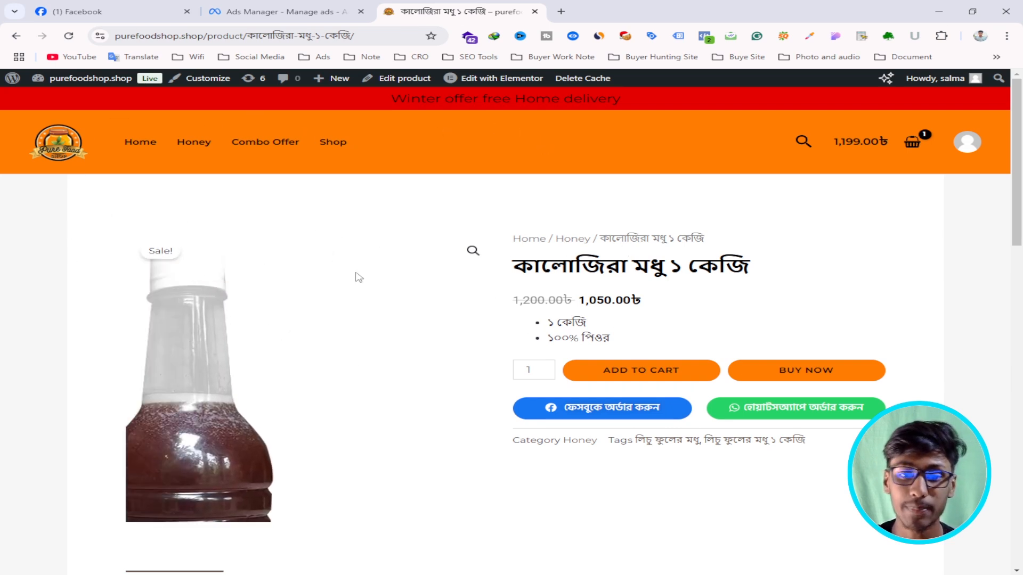
left_click(306, 6)
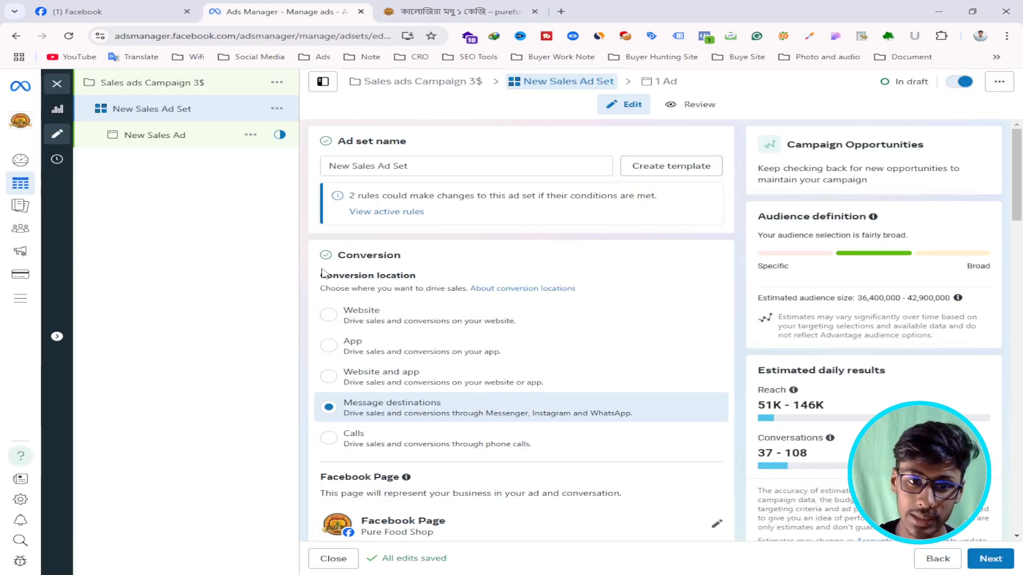
- Set the ad set's conversion location to Website
left_click_drag(323, 273, 424, 276)
left_click(424, 275)
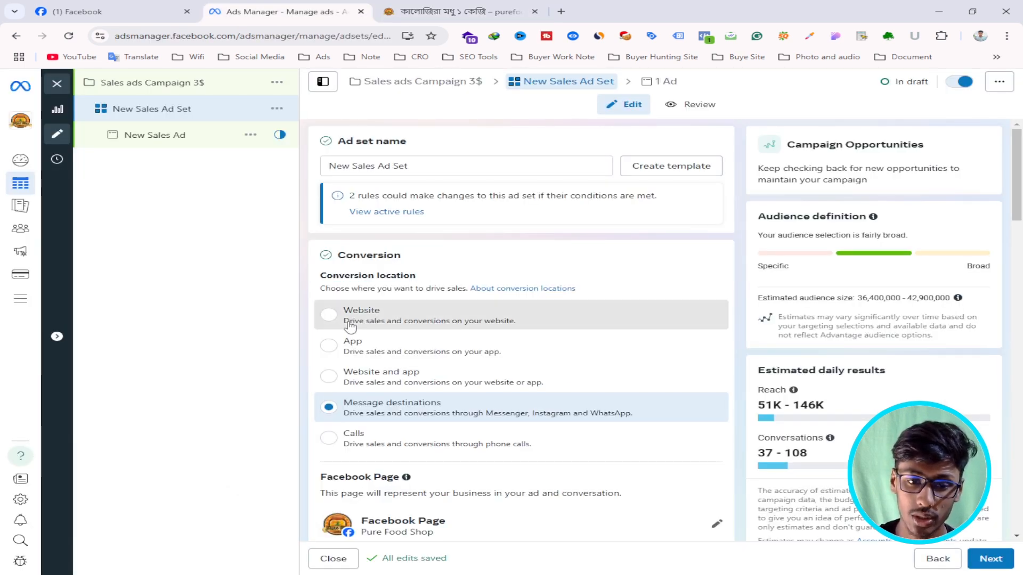
left_click(367, 320)
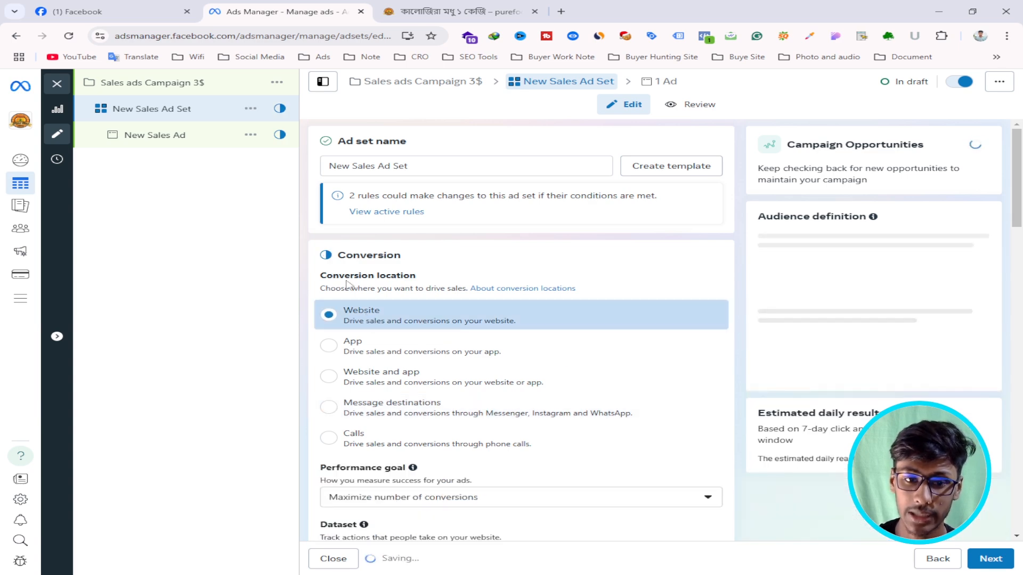
- Review the available performance goals for the ad set, keeping Maximize number of conversions
scroll(390, 322, "down", 4)
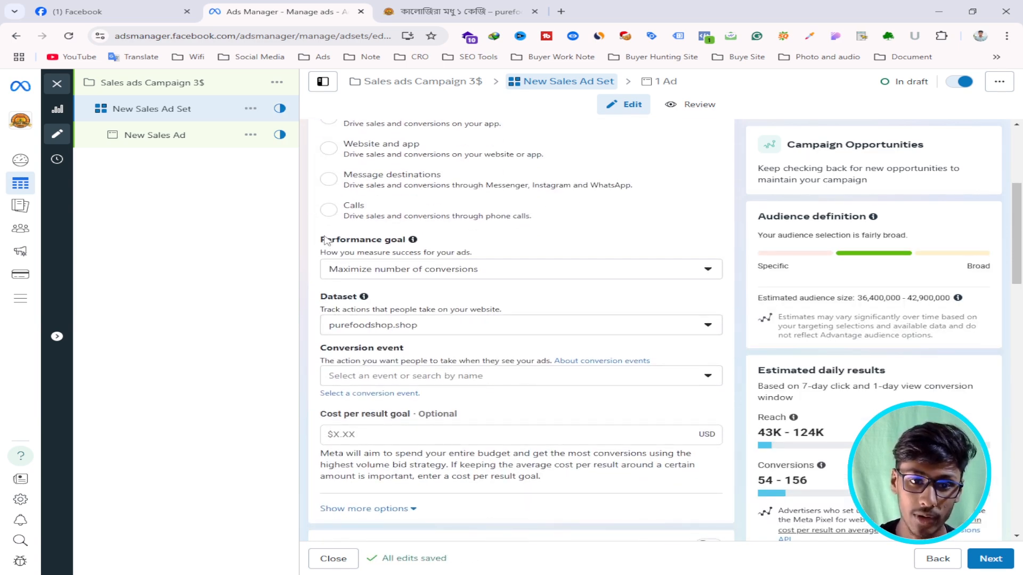
left_click_drag(322, 240, 403, 247)
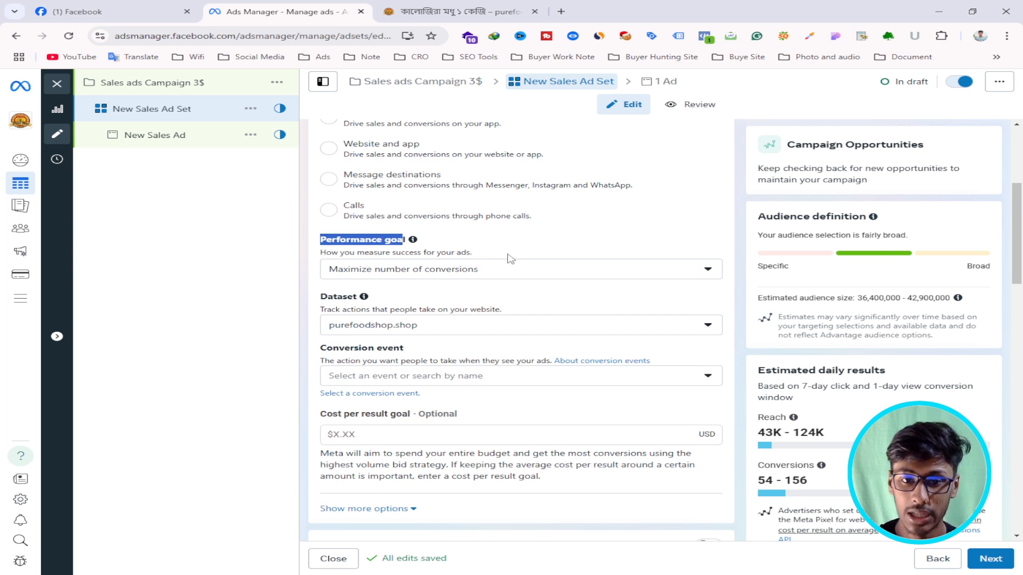
left_click(517, 275)
scroll(415, 389, "down", 1)
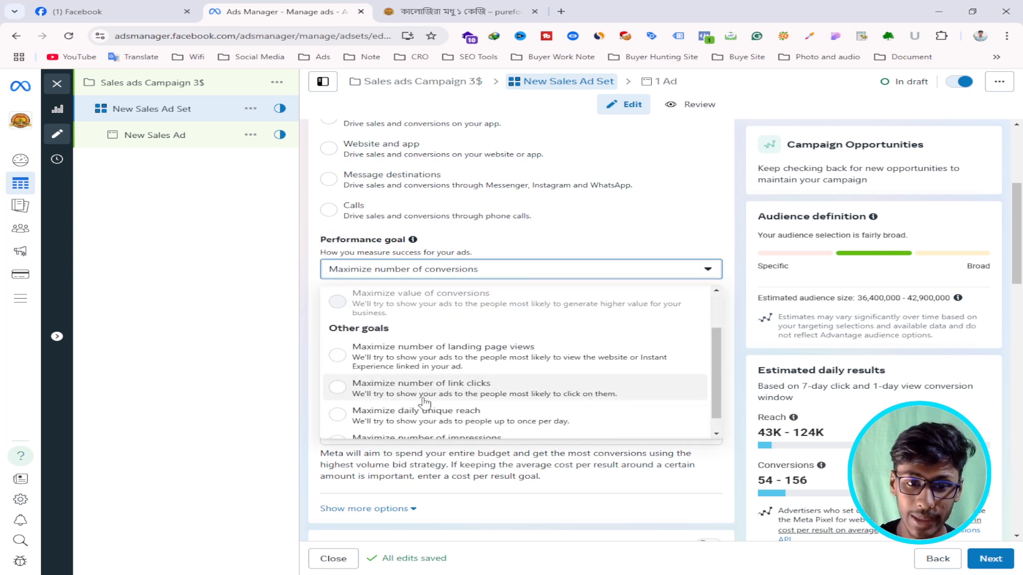
scroll(448, 384, "down", 2)
scroll(416, 373, "up", 4)
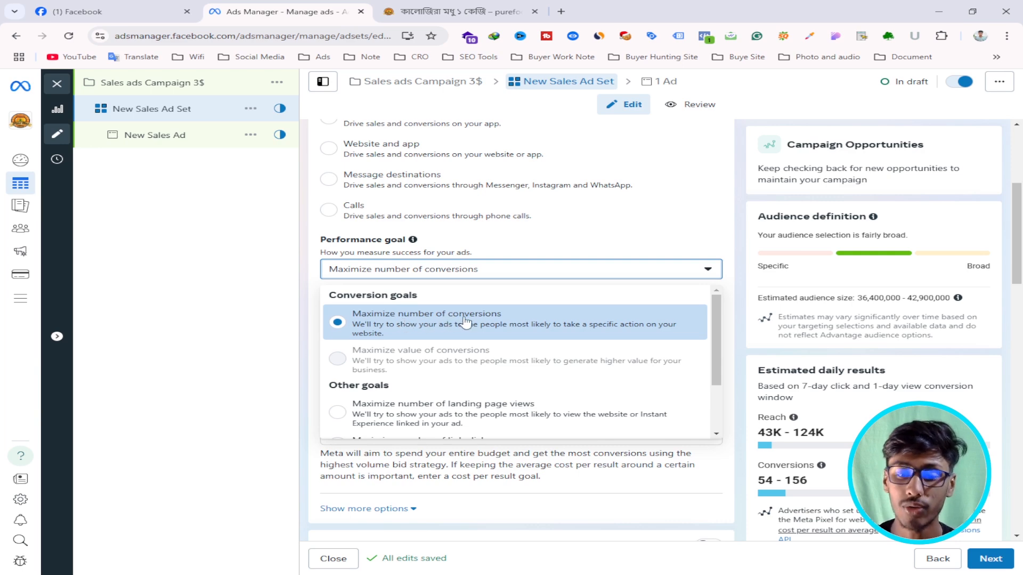
left_click(435, 358)
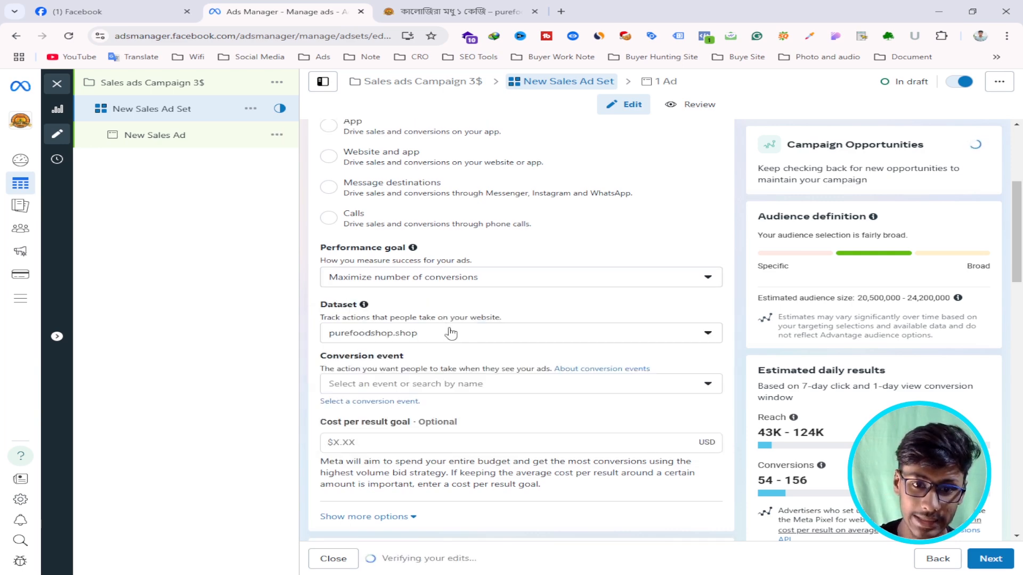
- Look through the conversion goals and other goals once more, keeping Maximize number of conversions as the performance goal
left_click(447, 335)
left_click(461, 298)
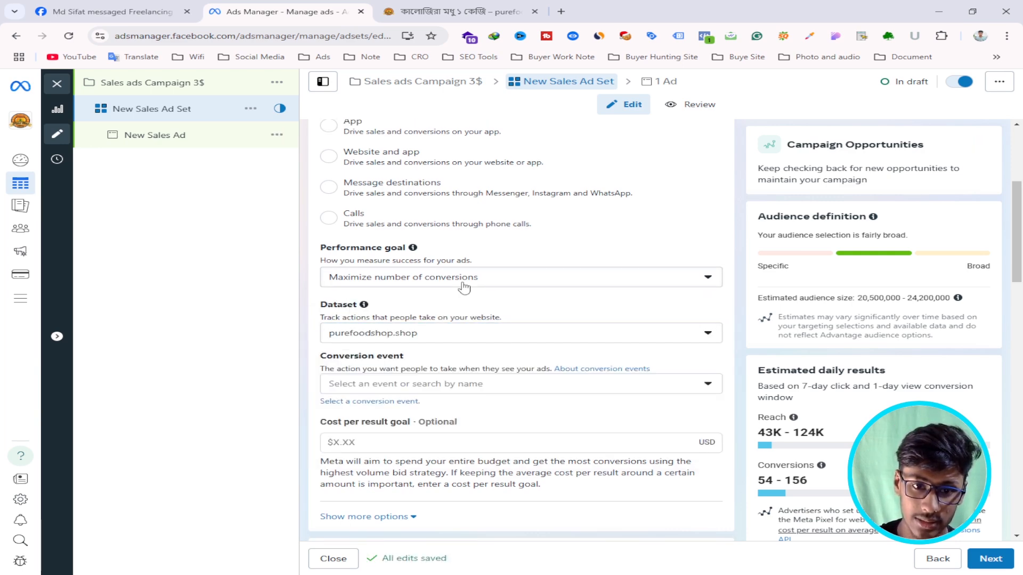
left_click(463, 287)
scroll(480, 399, "down", 3)
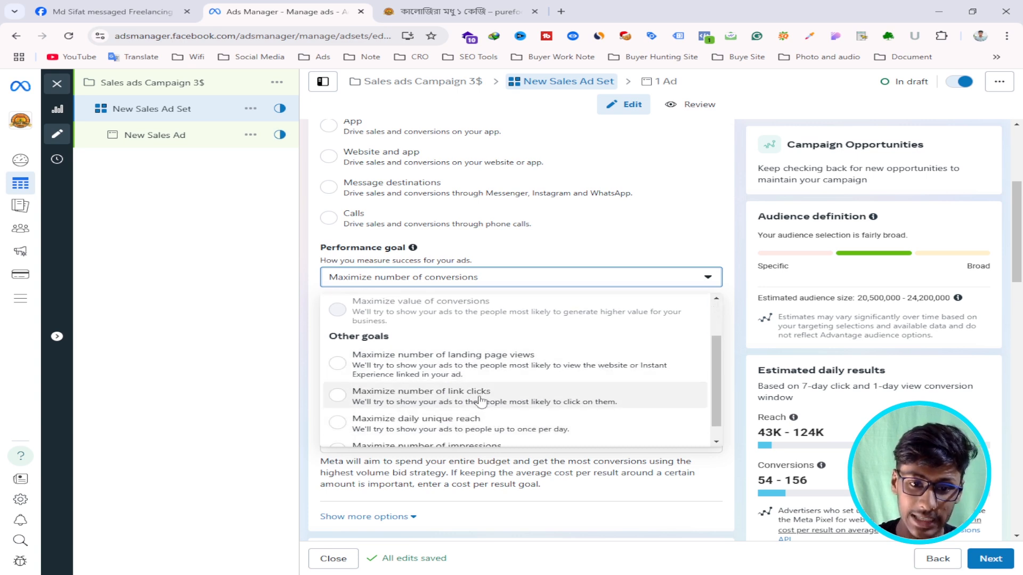
scroll(529, 410, "down", 1)
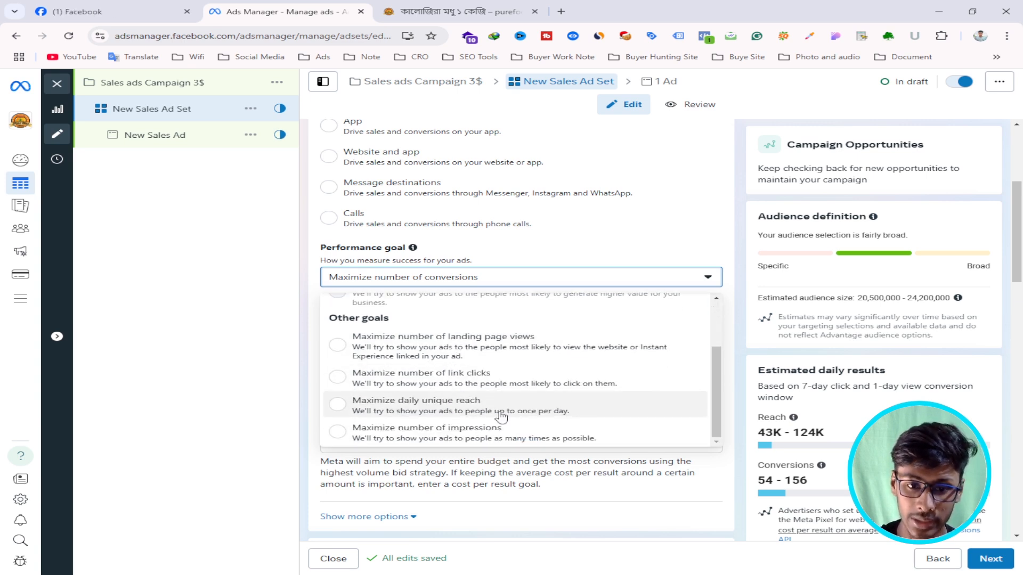
scroll(501, 416, "up", 3)
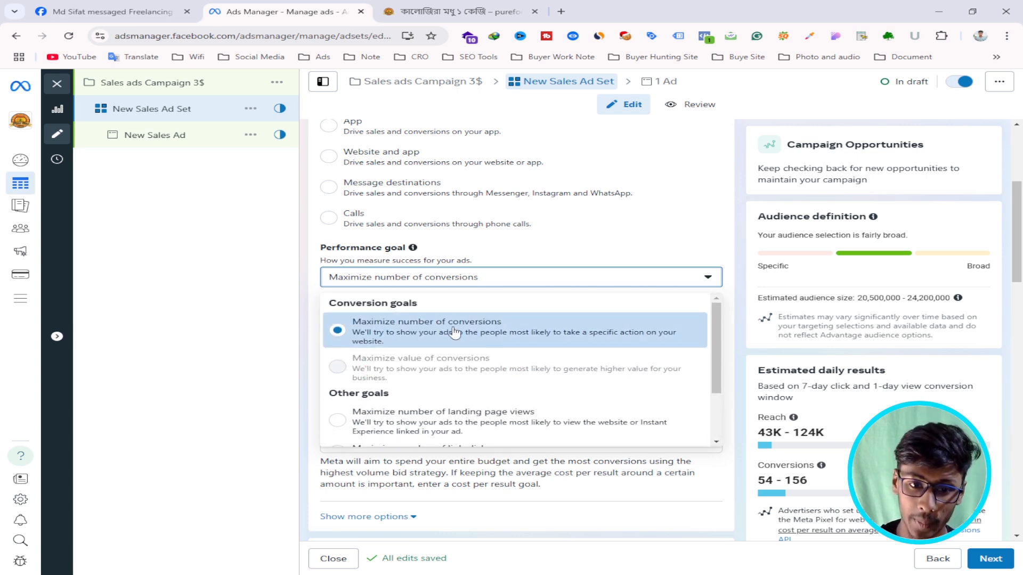
left_click(482, 333)
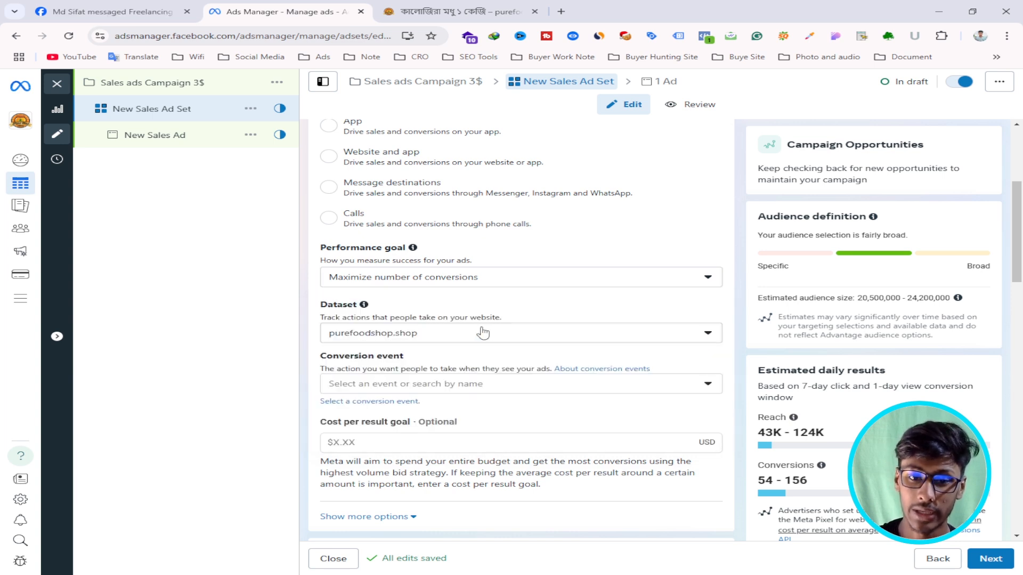
- Check the active datasets available to the ad set and keep purefoodshop.shop selected
scroll(472, 297, "down", 3)
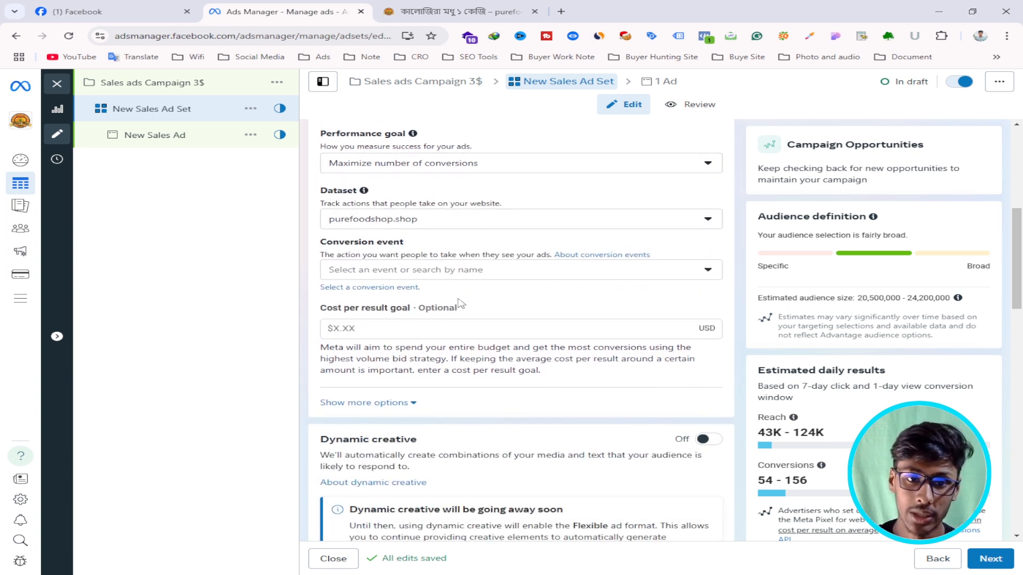
left_click(459, 224)
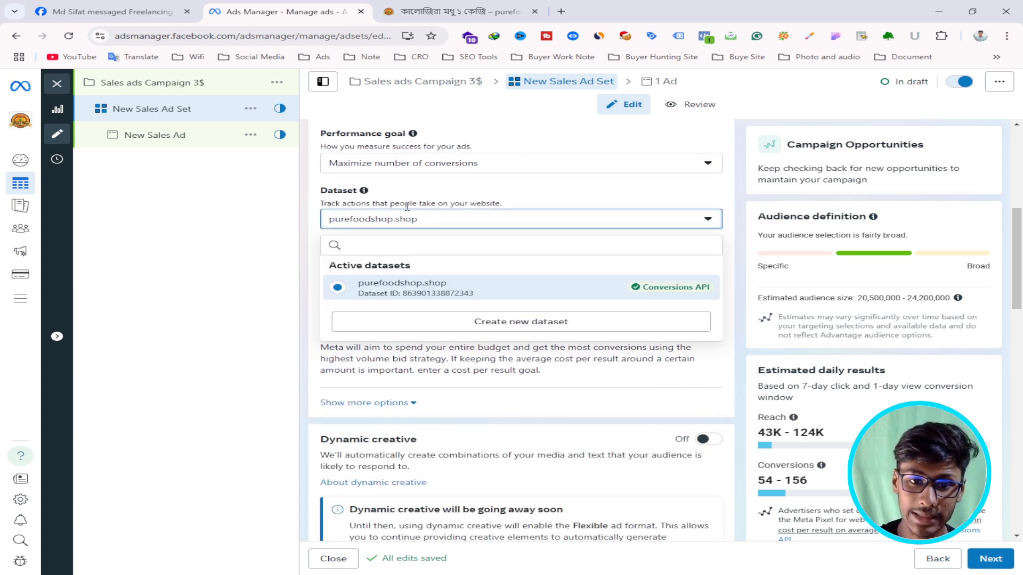
left_click(313, 209)
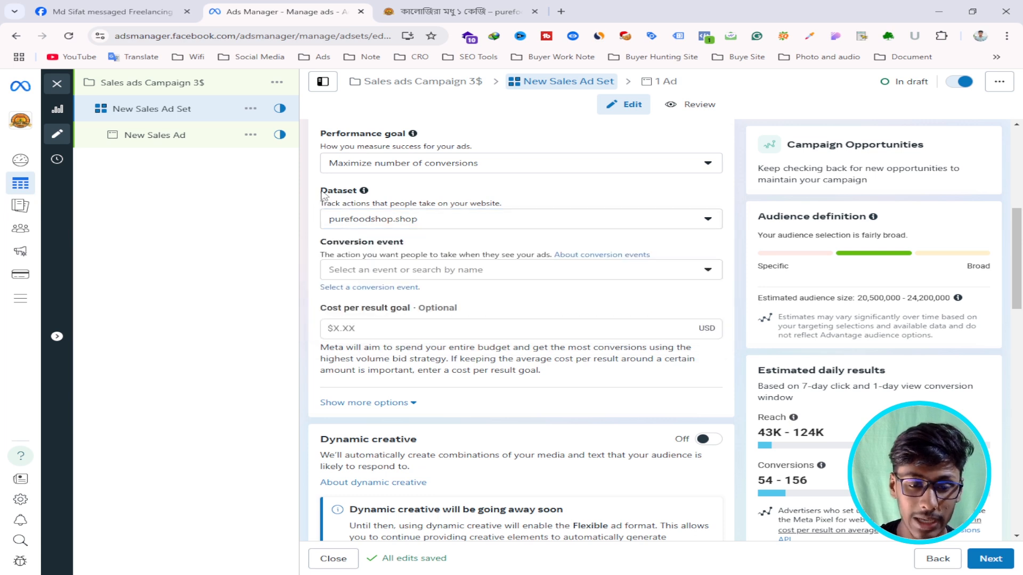
left_click_drag(320, 190, 356, 196)
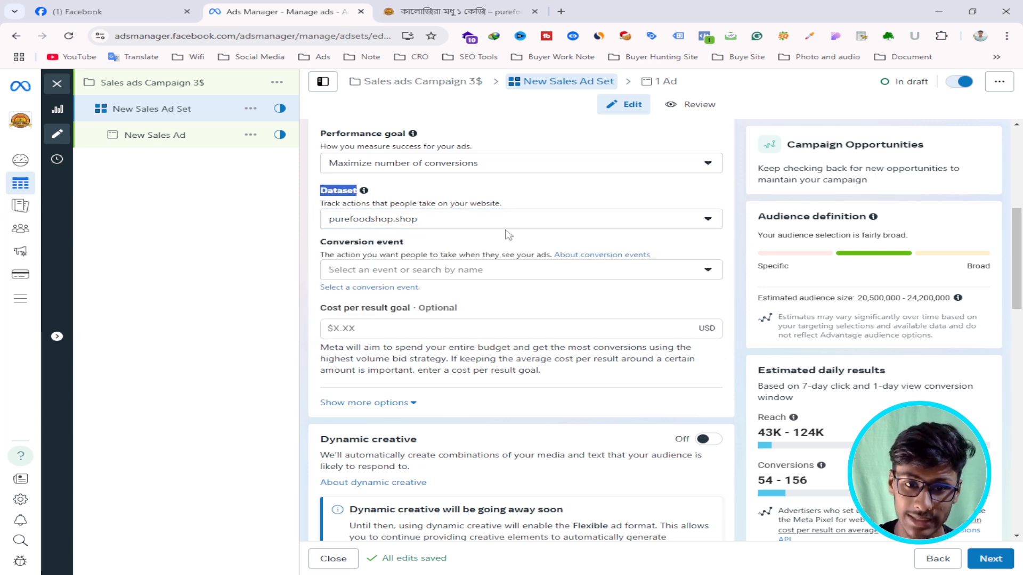
left_click(478, 222)
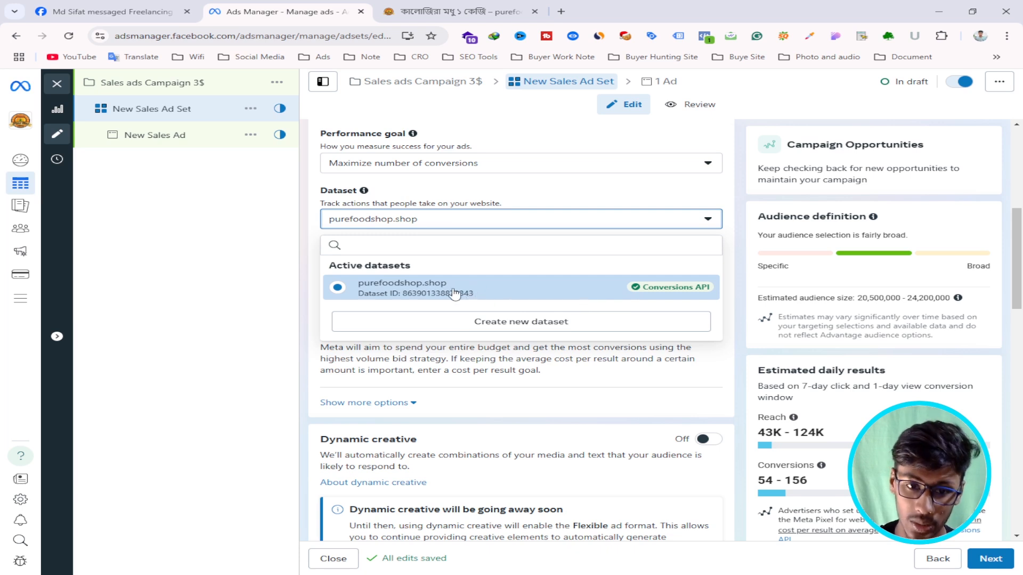
left_click(434, 290)
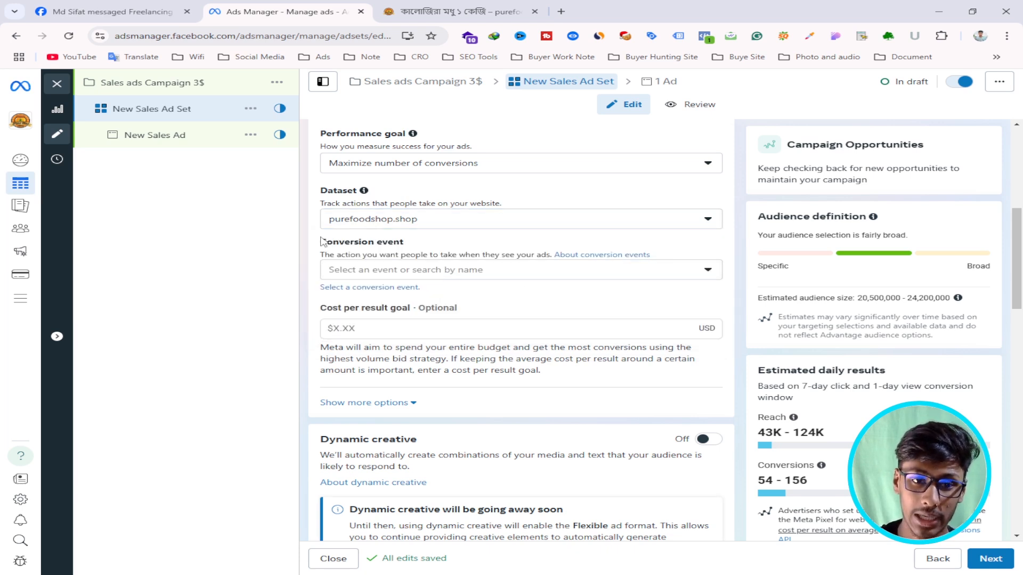
- Browse the active and inactive conversion events and set the ad set's conversion event to Purchase
triple_click(337, 245)
left_click(461, 245)
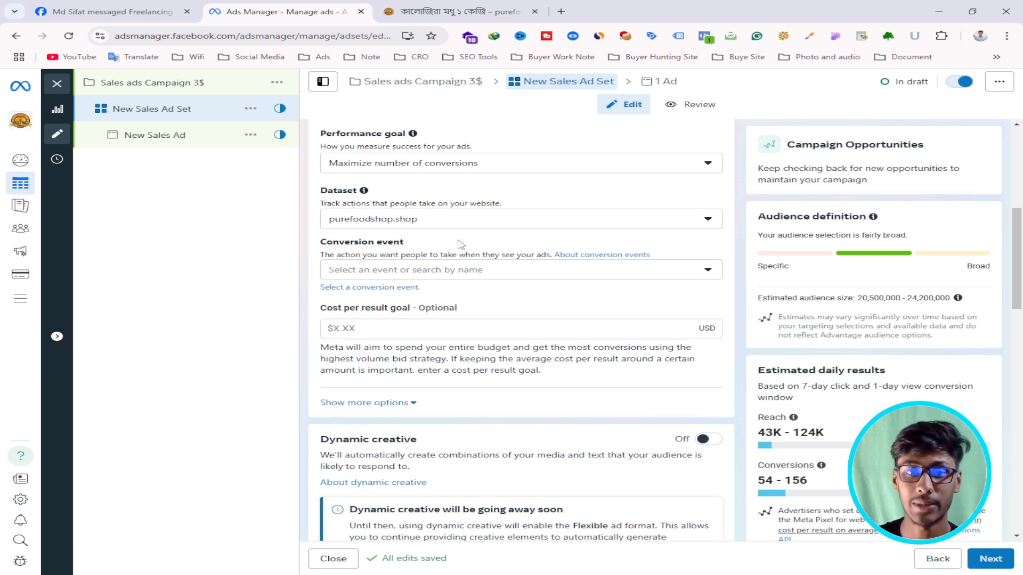
left_click(405, 269)
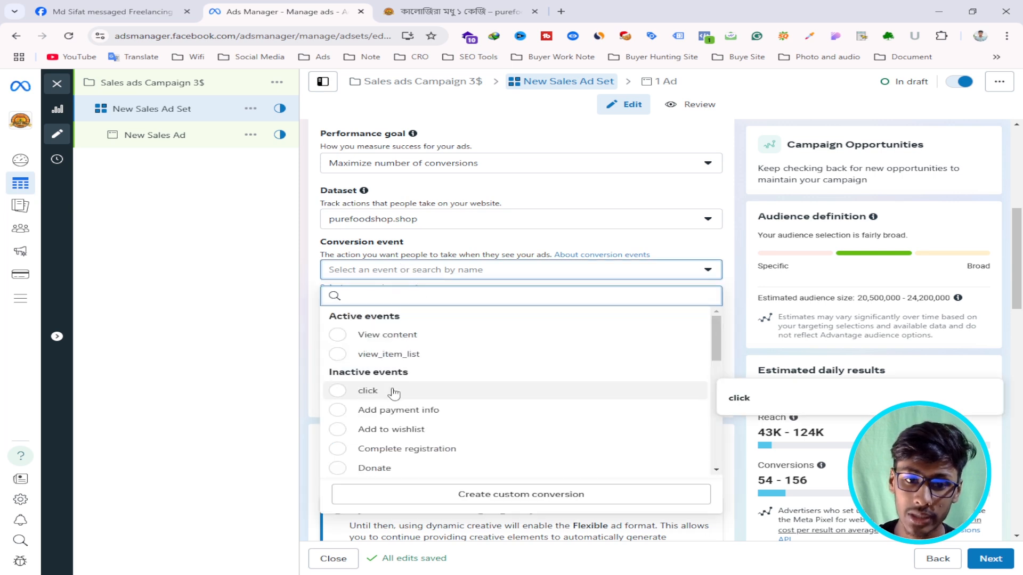
scroll(463, 410, "down", 2)
scroll(447, 431, "down", 5)
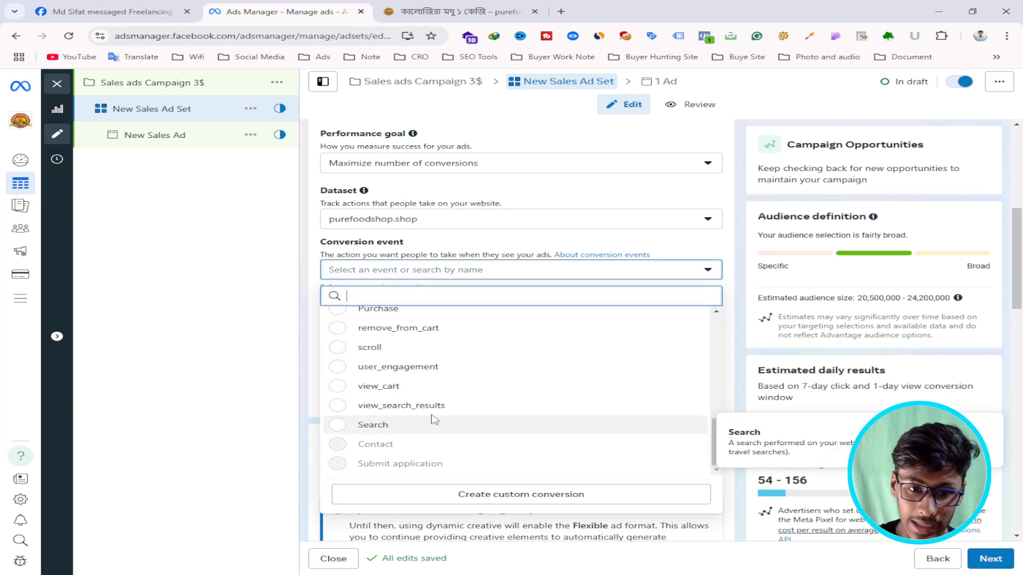
scroll(420, 442, "up", 3)
scroll(418, 438, "down", 3)
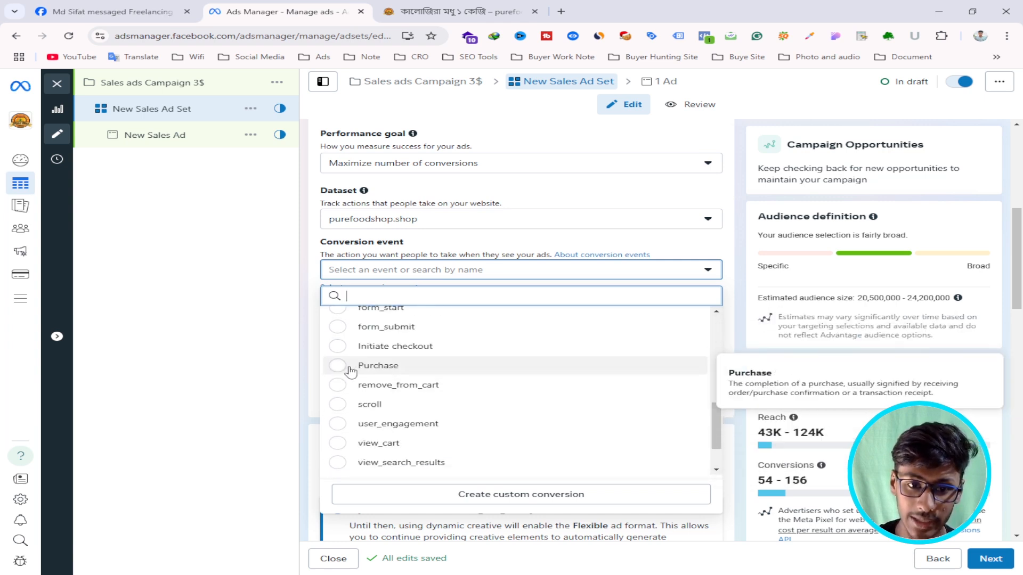
scroll(365, 371, "up", 5)
scroll(364, 371, "up", 3)
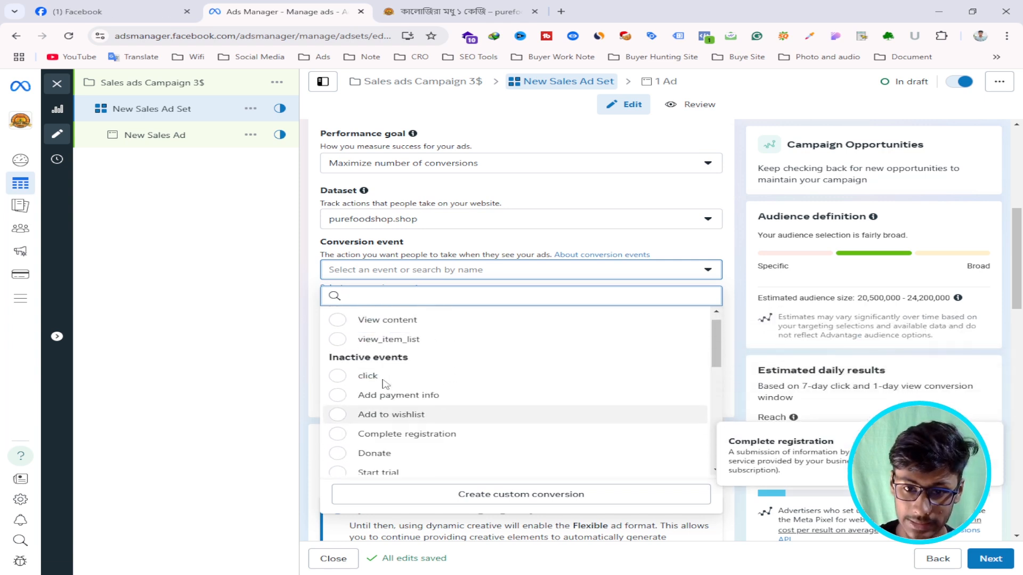
scroll(421, 397, "down", 6)
scroll(421, 398, "down", 3)
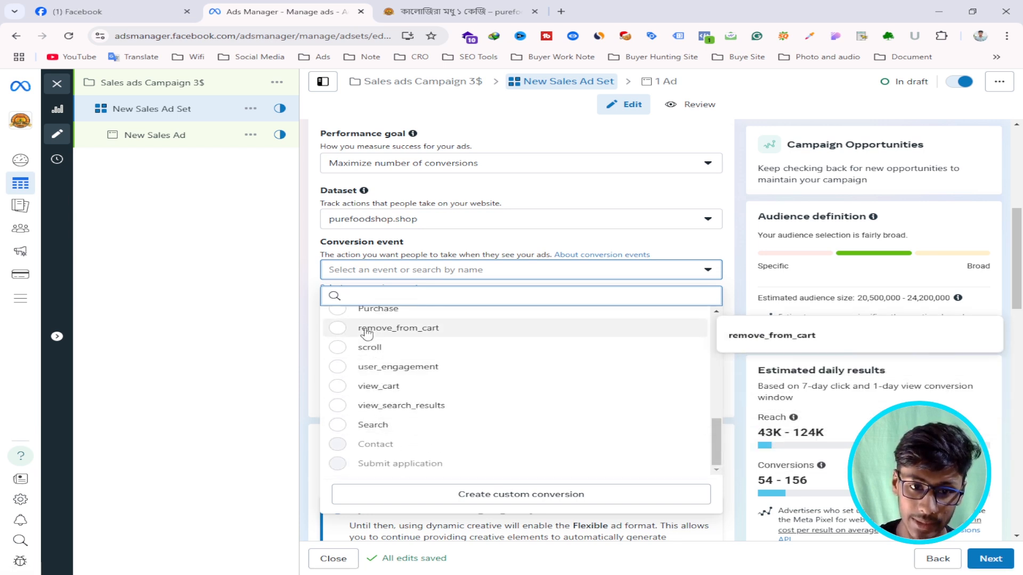
scroll(366, 373, "up", 2)
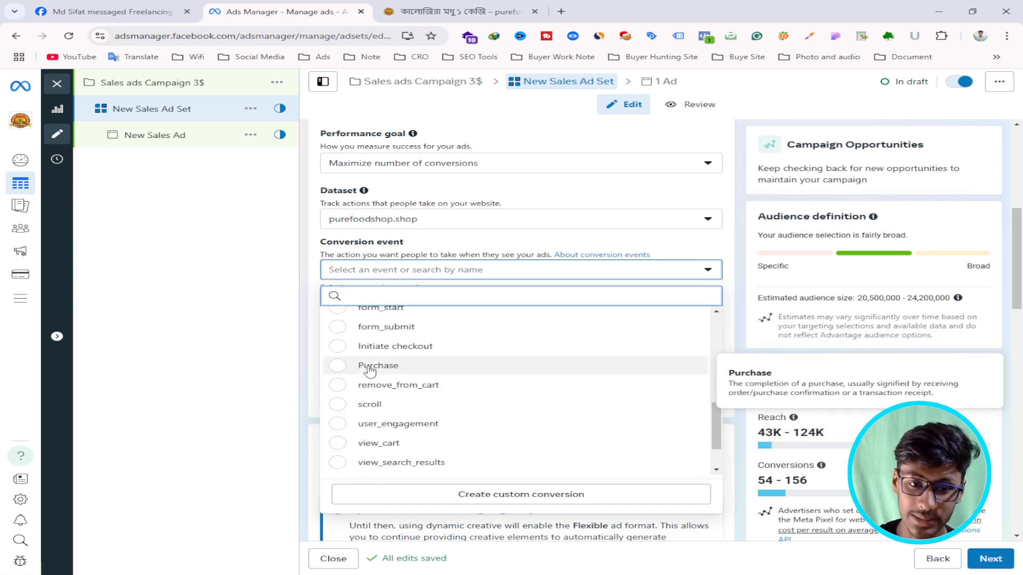
left_click(371, 367)
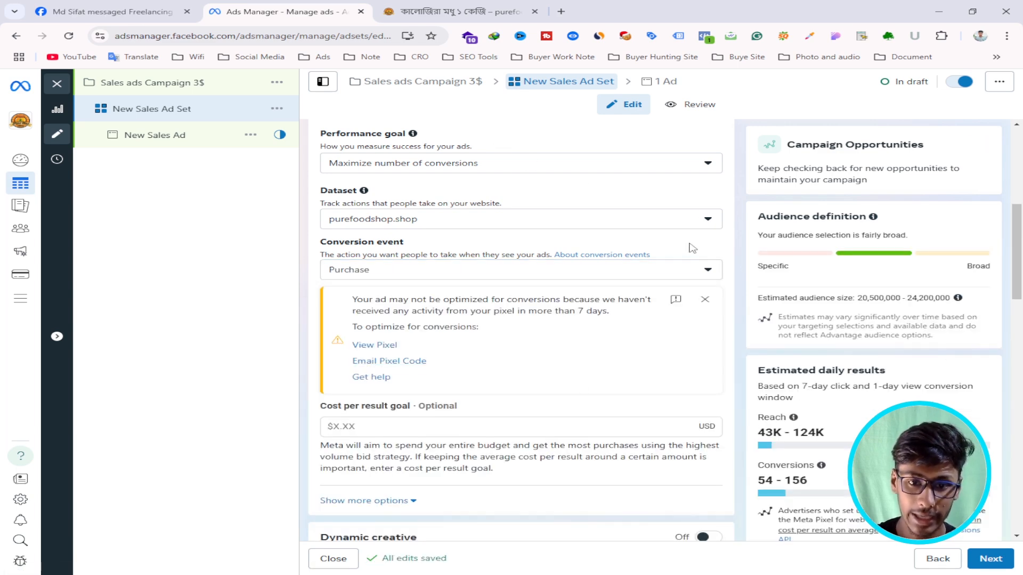
- Examine the optional cost per result goal for the ad set, leaving it empty
scroll(618, 250, "down", 3)
scroll(343, 334, "up", 2)
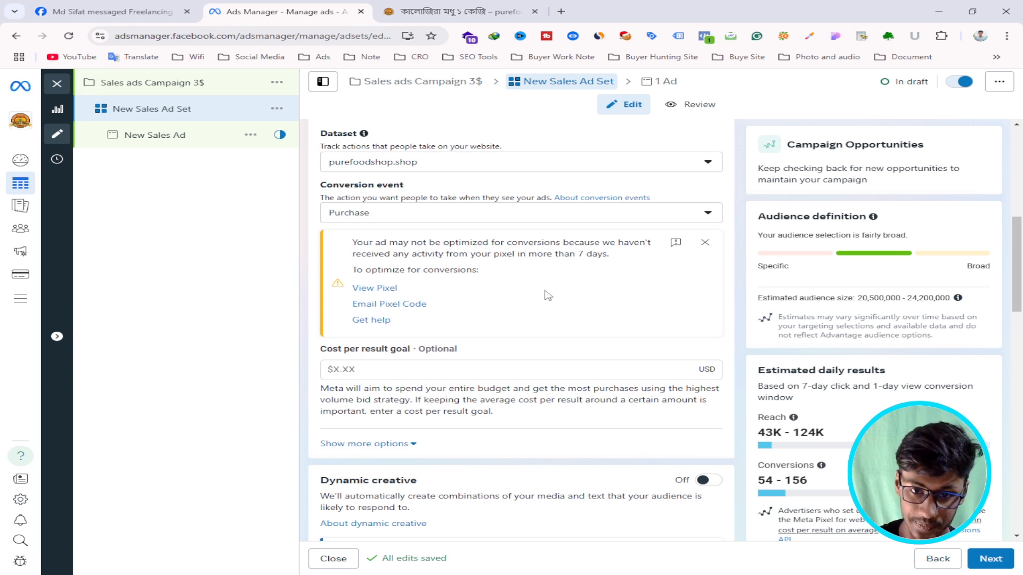
scroll(551, 317, "down", 2)
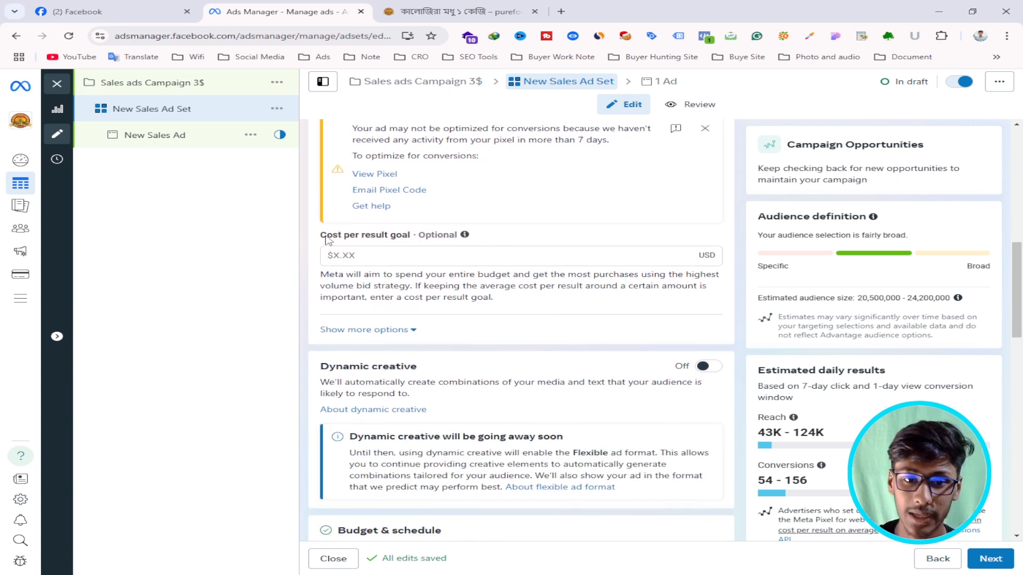
left_click(356, 254)
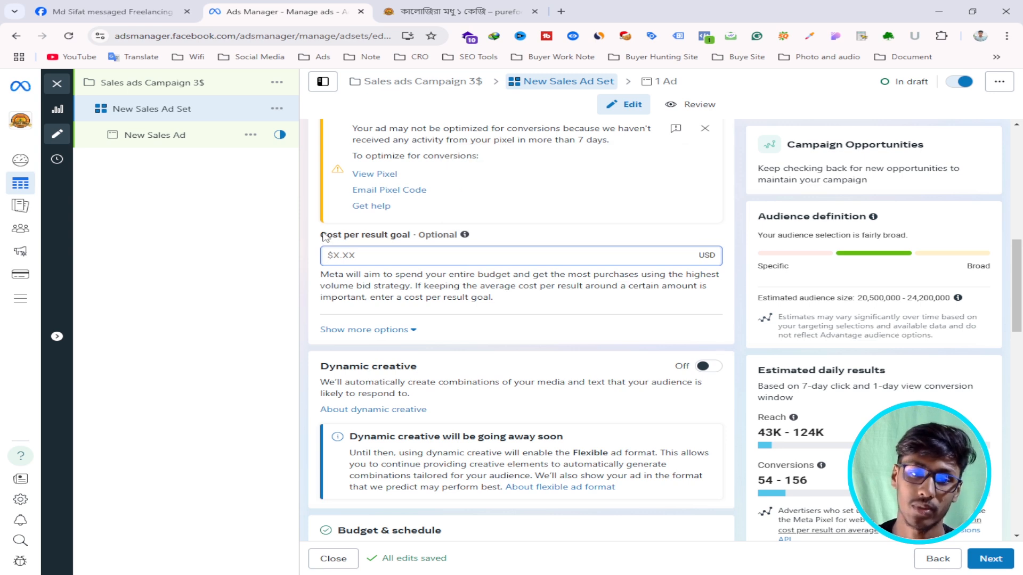
left_click_drag(323, 237, 413, 242)
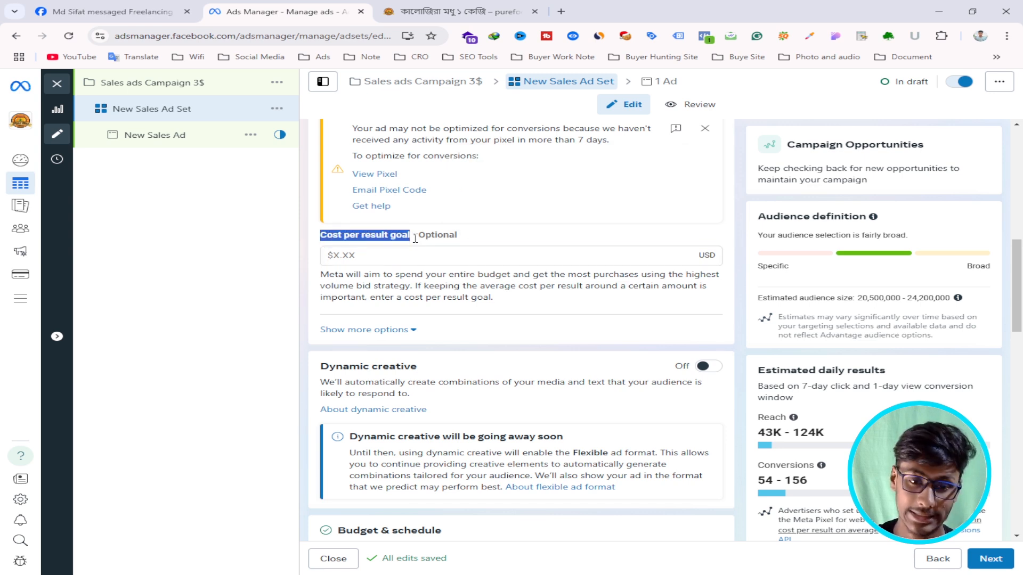
left_click(376, 255)
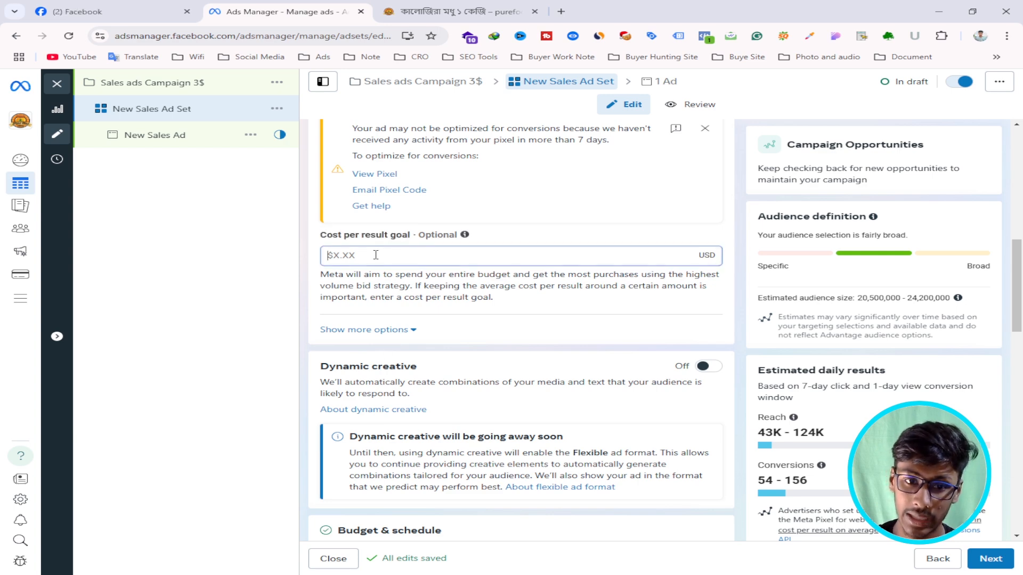
- Show the additional conversion options and open the attribution setting to view its click-through, engaged-view and view-through windows
left_click(401, 330)
scroll(551, 303, "down", 2)
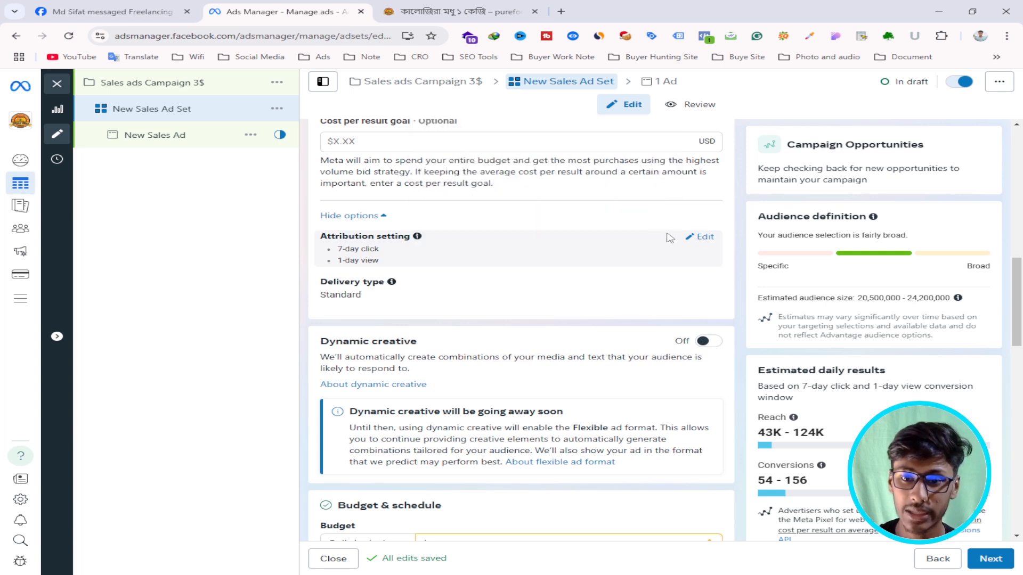
left_click(705, 238)
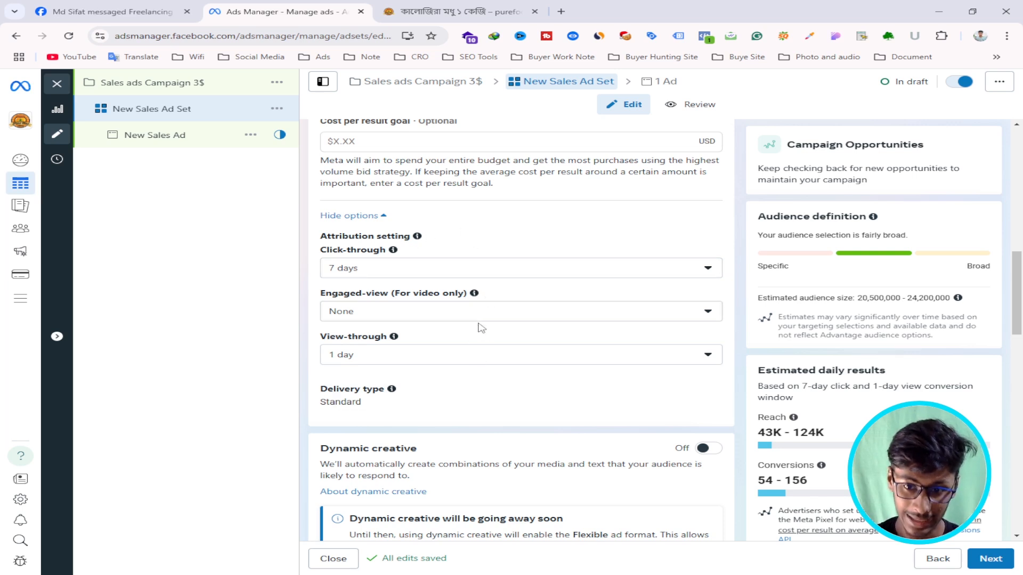
scroll(479, 335, "down", 1)
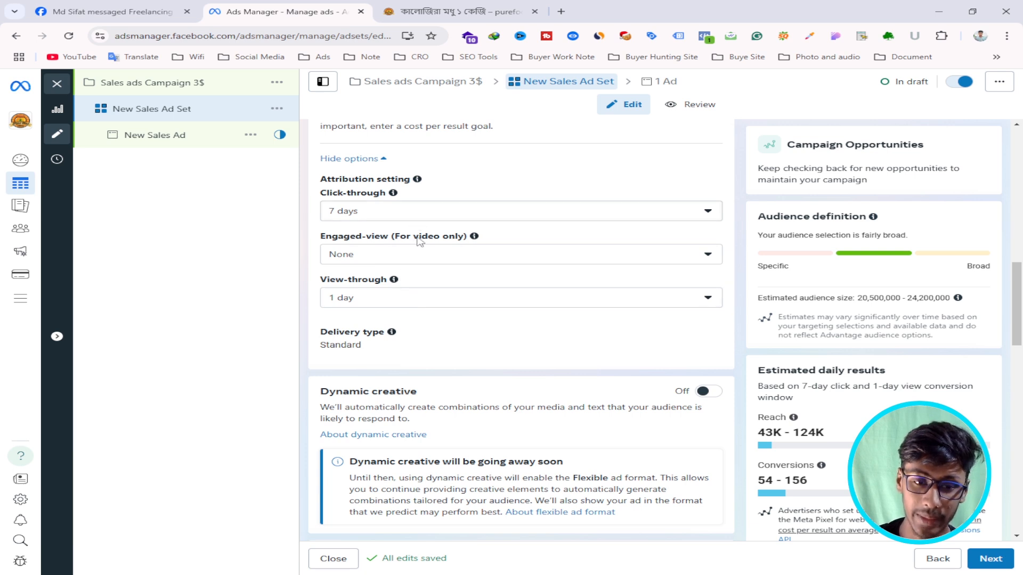
- Examine the delivery type and the Dynamic creative section, leaving dynamic creative off
scroll(435, 344, "down", 1)
scroll(435, 345, "down", 2)
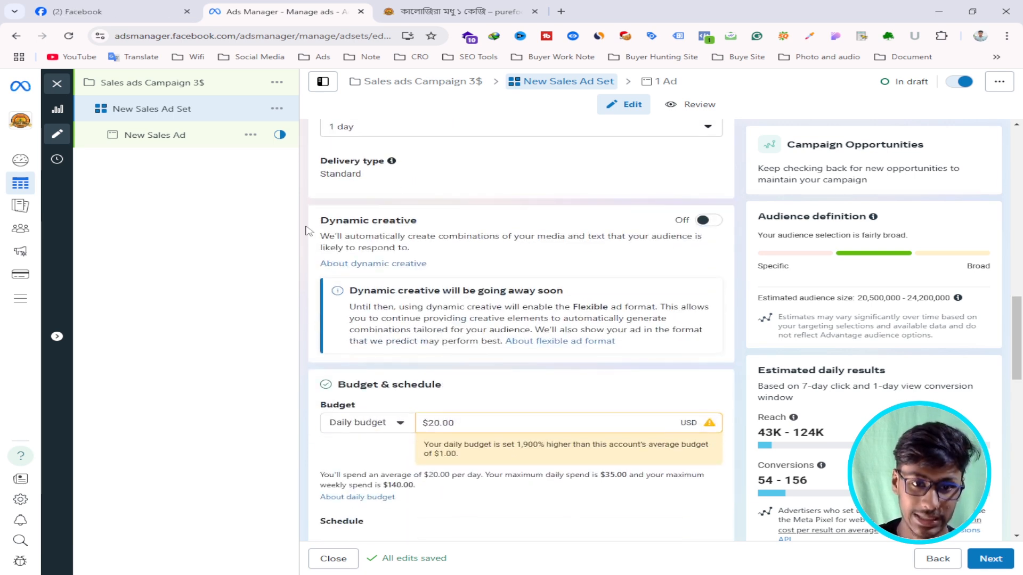
left_click_drag(405, 215, 425, 220)
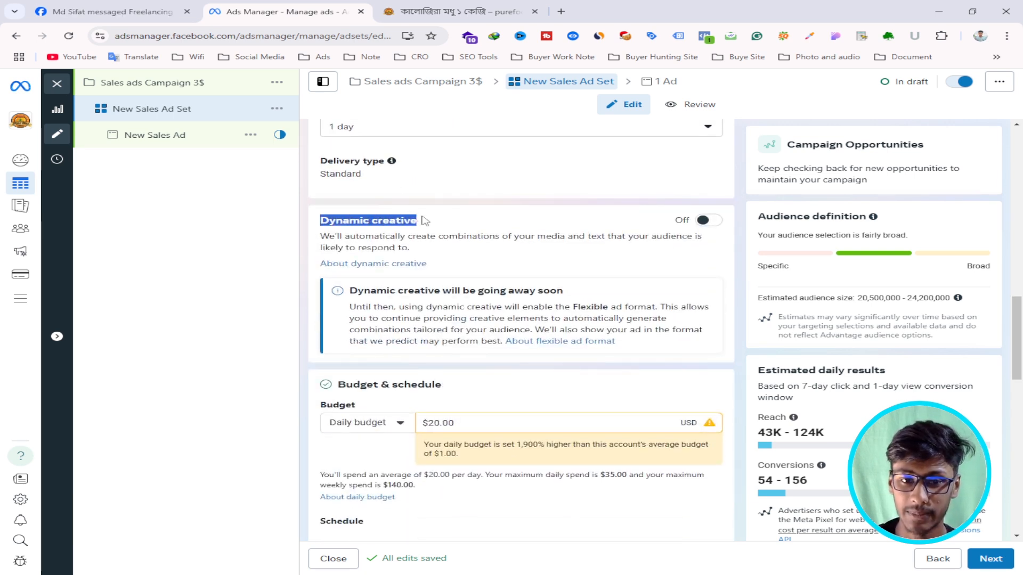
triple_click(347, 219)
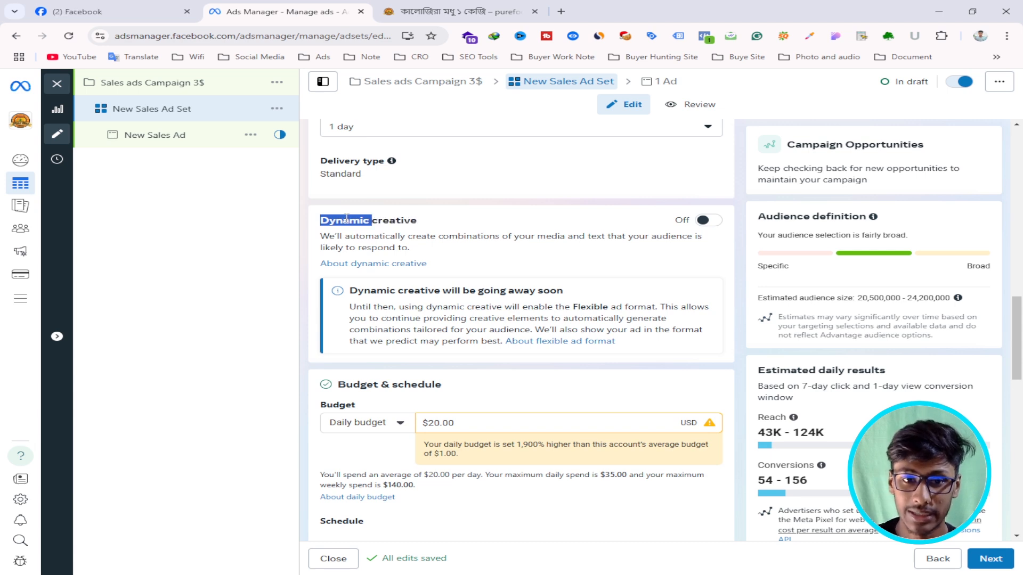
left_click(352, 220)
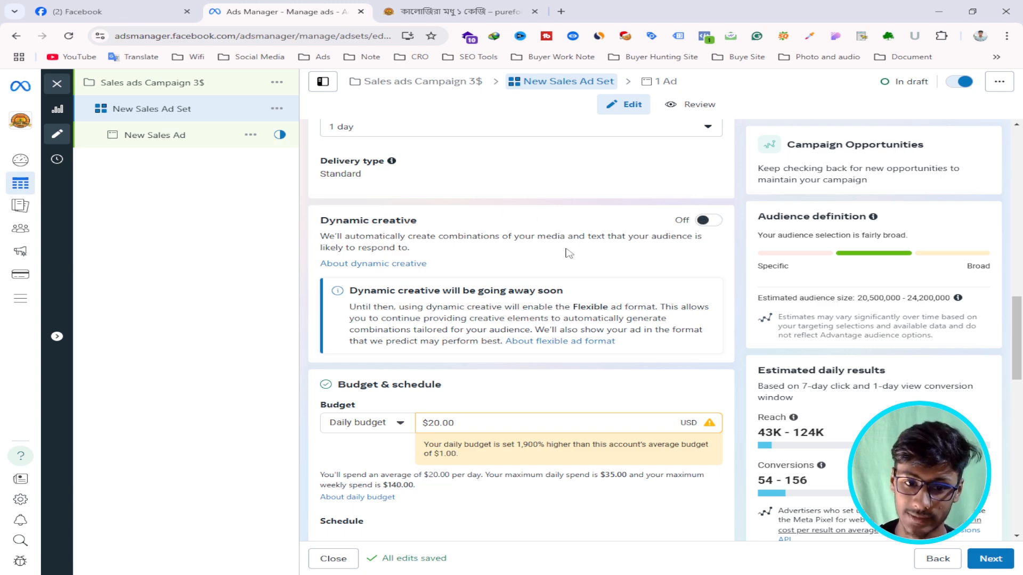
- Keep the ad set's budget type as Daily budget and set the amount to $3
scroll(495, 270, "down", 3)
left_click(377, 259)
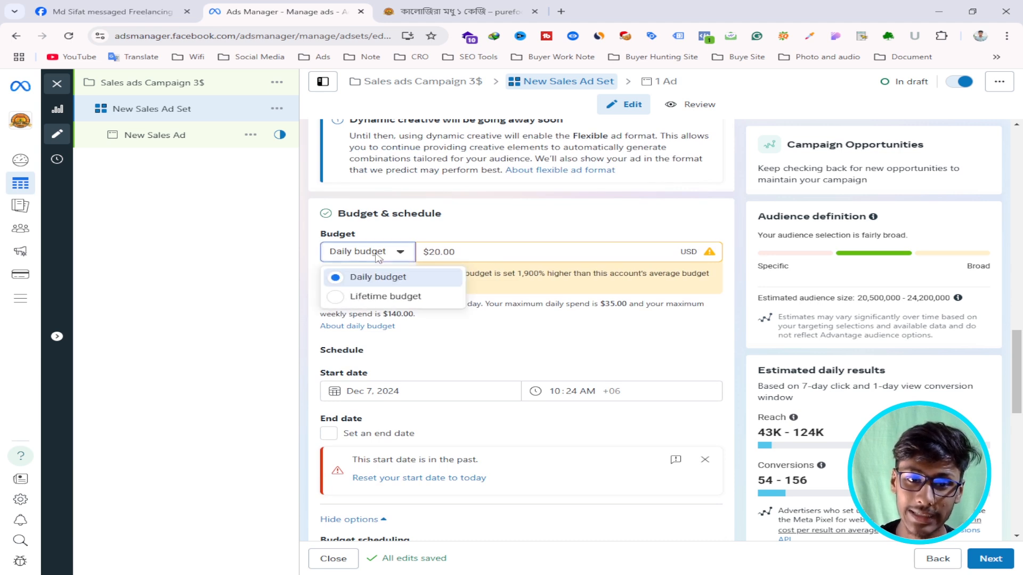
left_click(378, 278)
left_click(470, 252)
left_click_drag(469, 252, 434, 252)
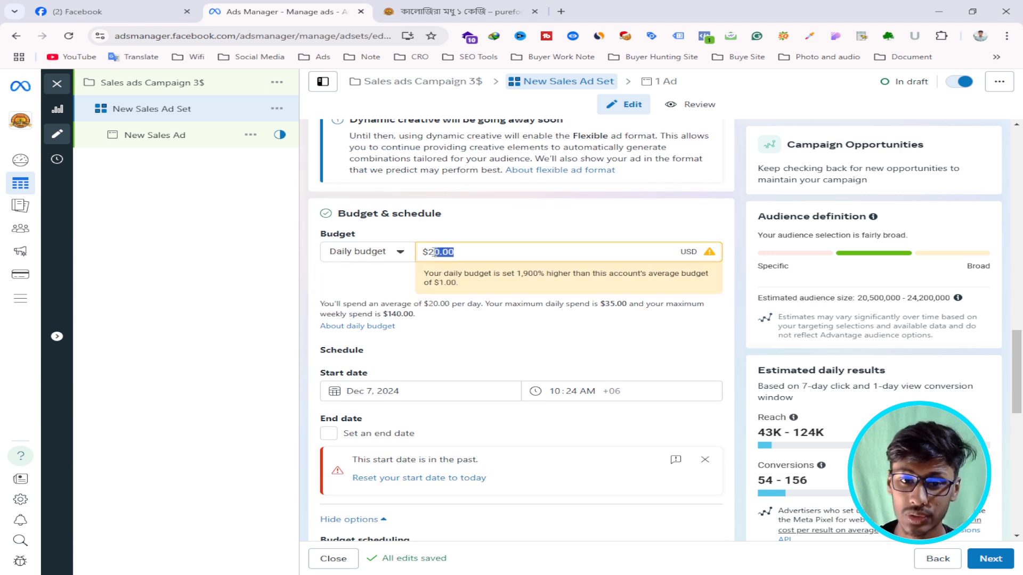
type("3")
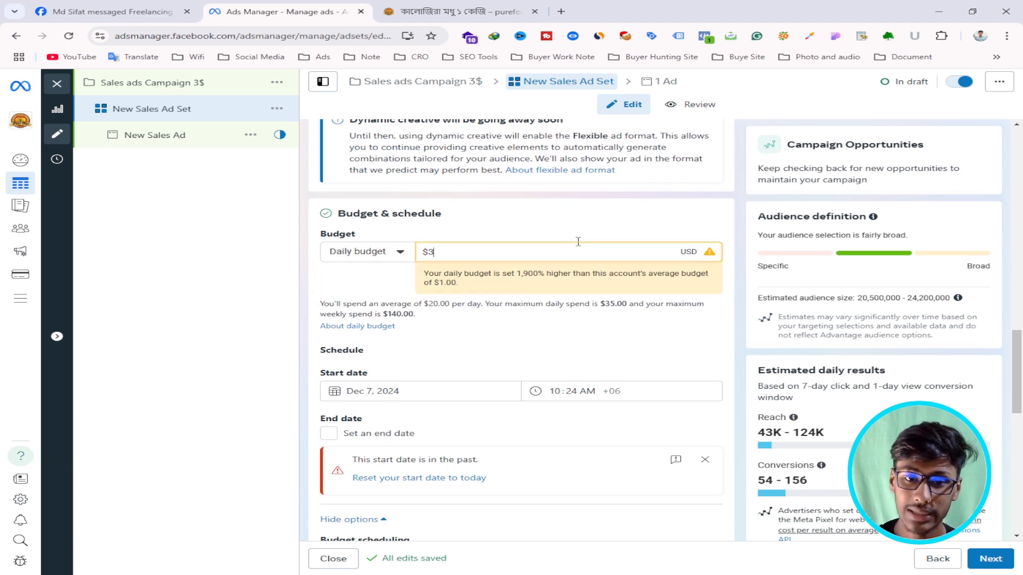
left_click(554, 217)
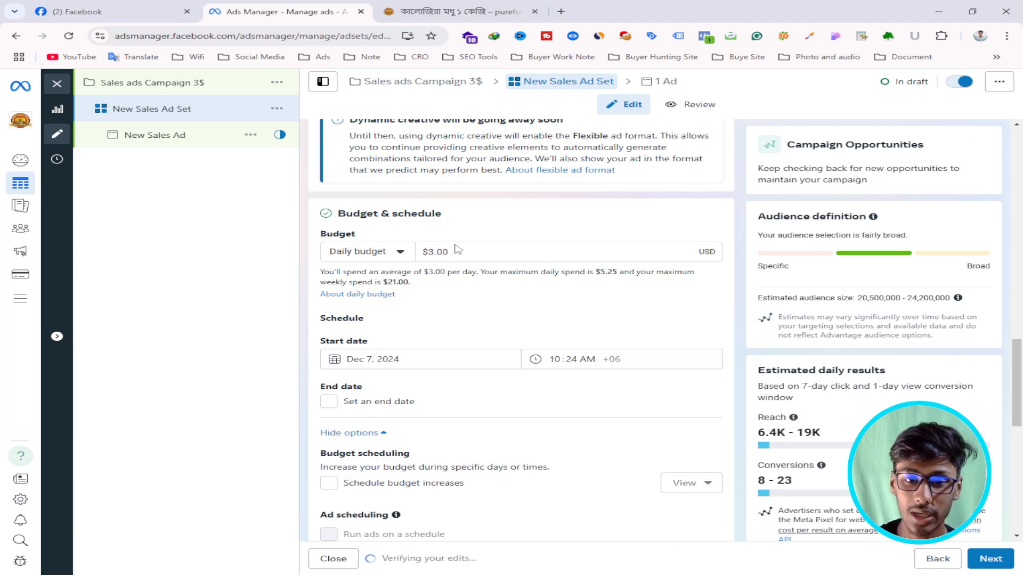
- Set the ad set's start time to 11:30 AM, keeping Dec 7, 2024 as the start date
scroll(538, 299, "down", 1)
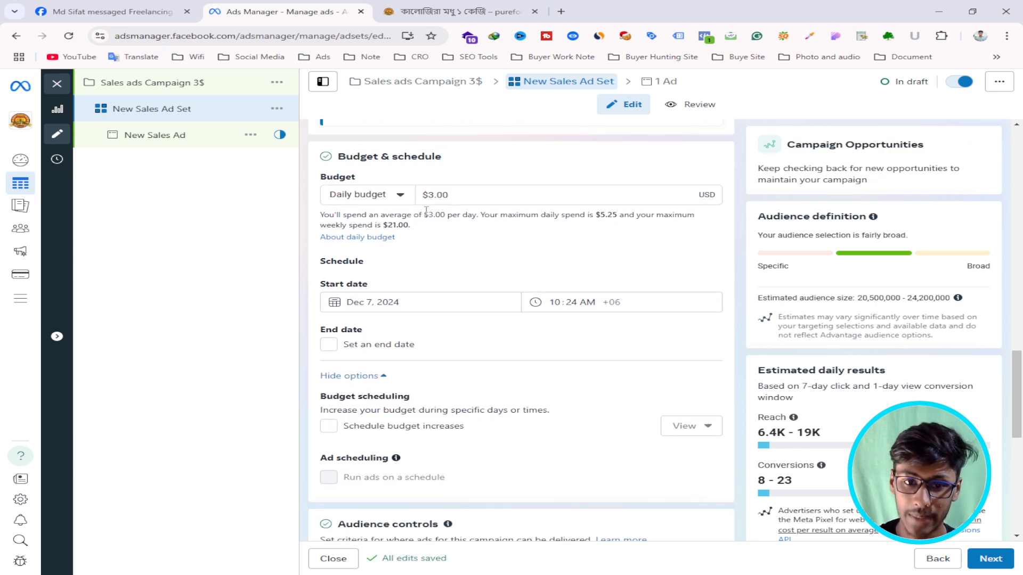
left_click(585, 302)
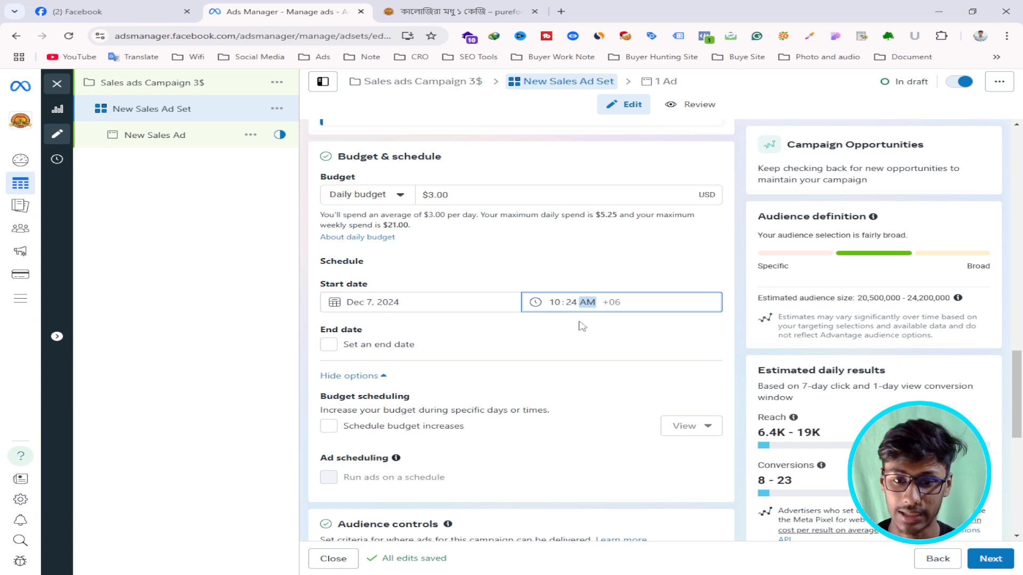
left_click(555, 302)
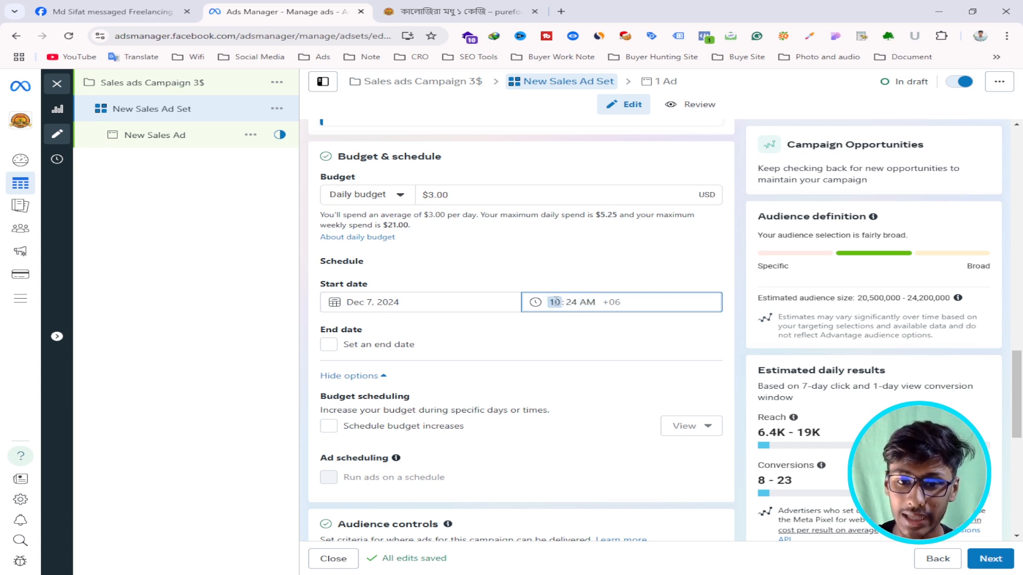
left_click(573, 303)
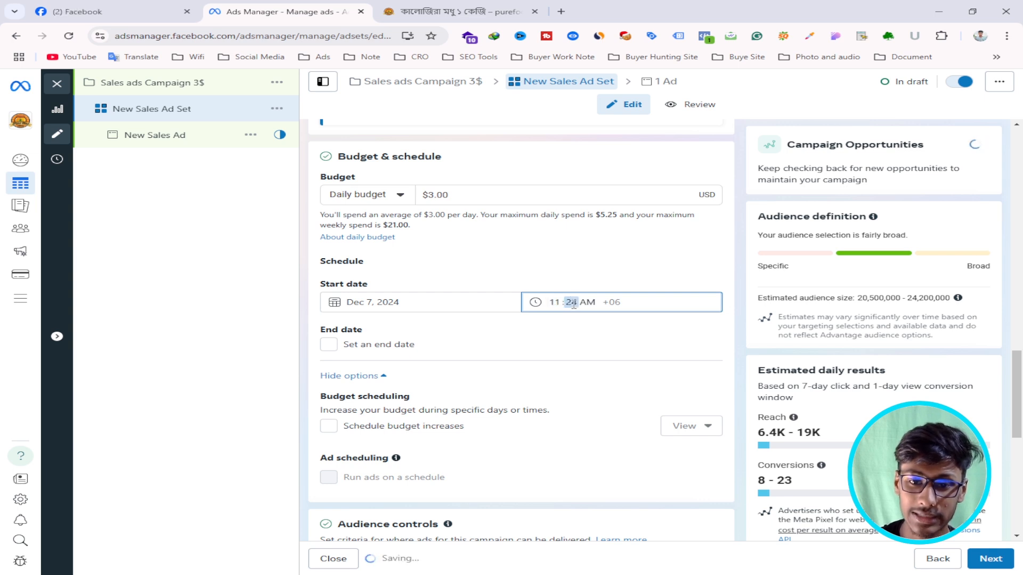
left_click(603, 248)
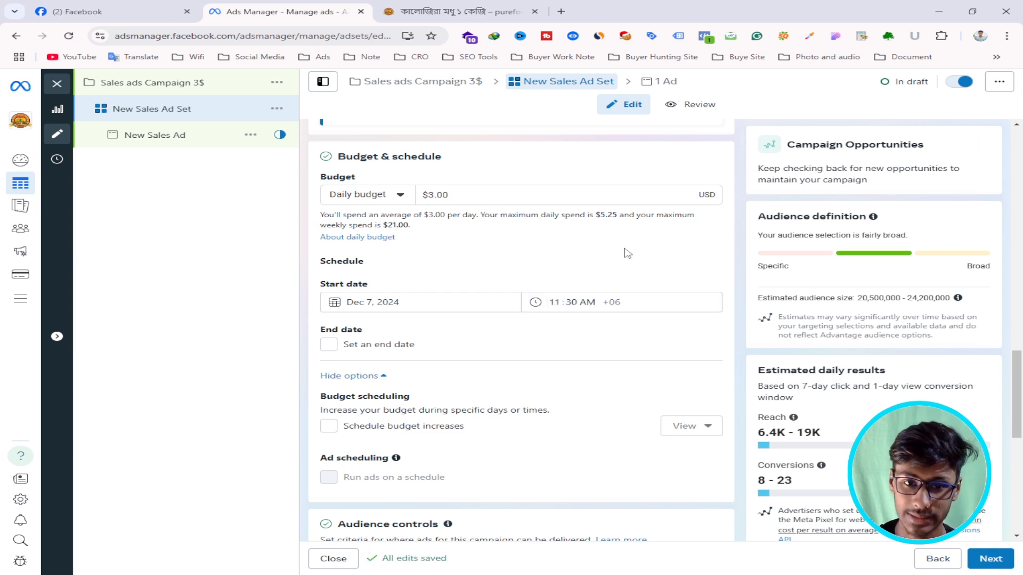
- Examine the estimated daily results for the $3 budget, focusing on the conversions estimate
scroll(602, 246, "down", 2)
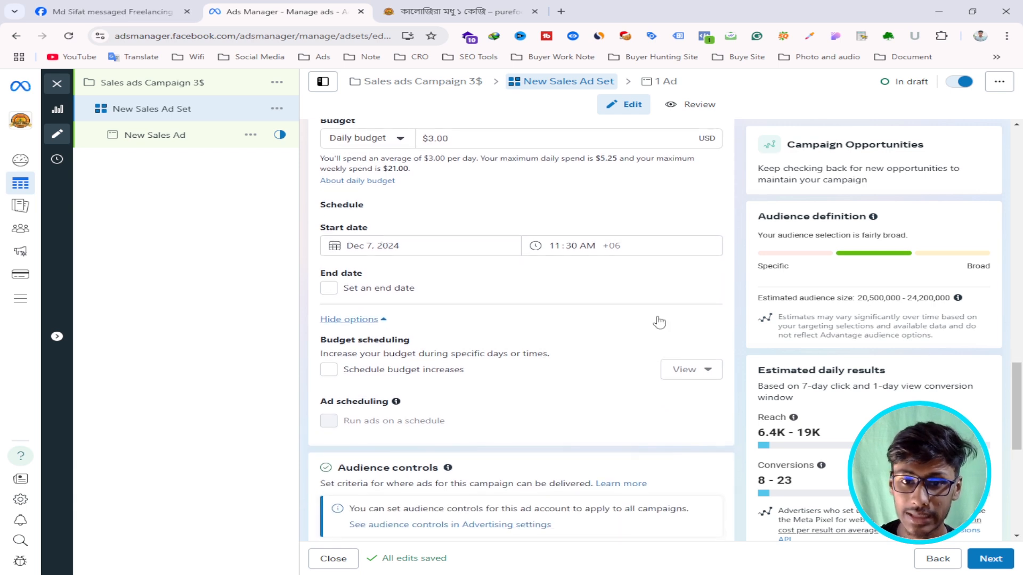
scroll(455, 247, "up", 3)
scroll(746, 281, "down", 1)
scroll(757, 413, "up", 1)
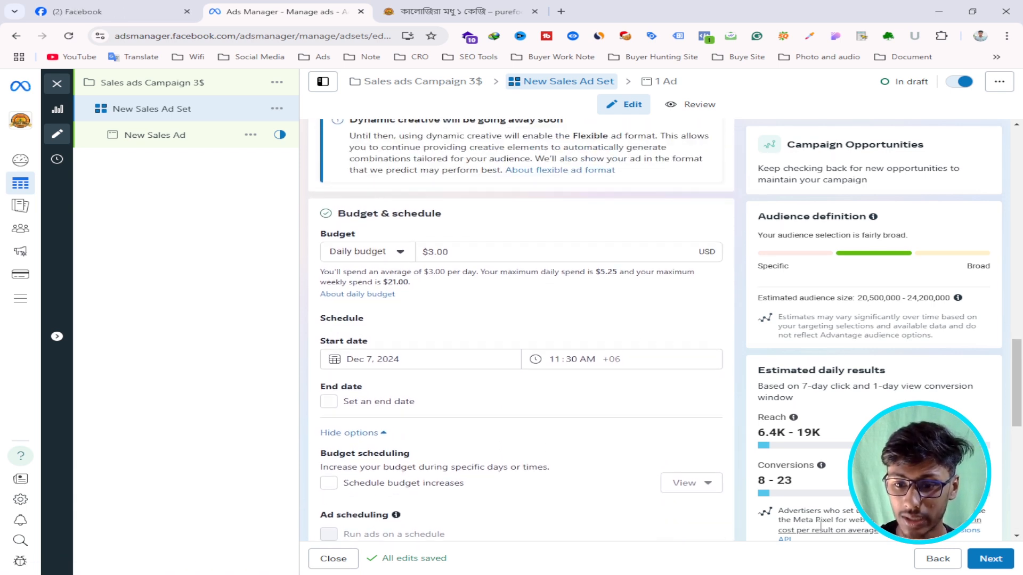
left_click_drag(760, 465, 794, 481)
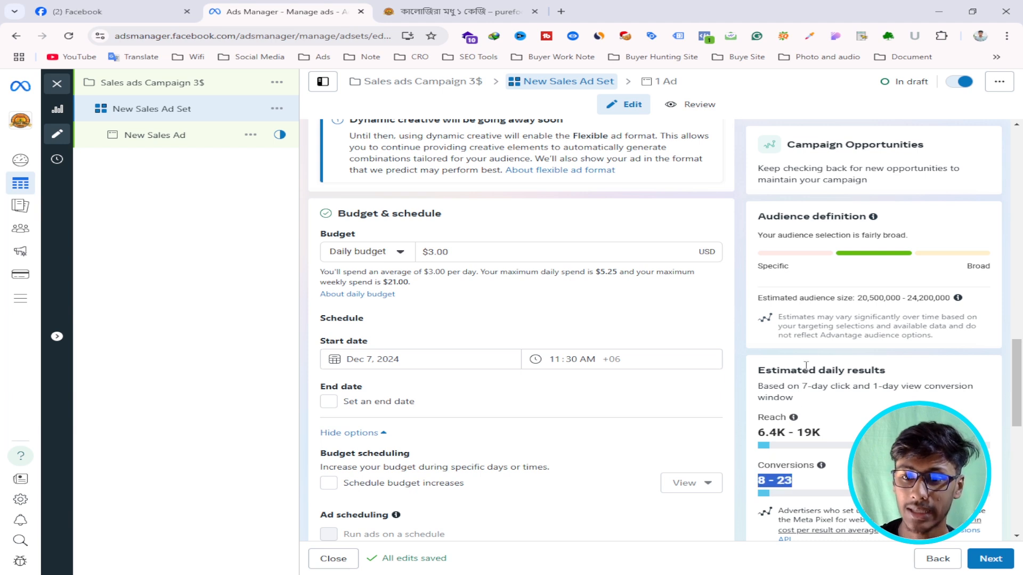
scroll(741, 475, "down", 1)
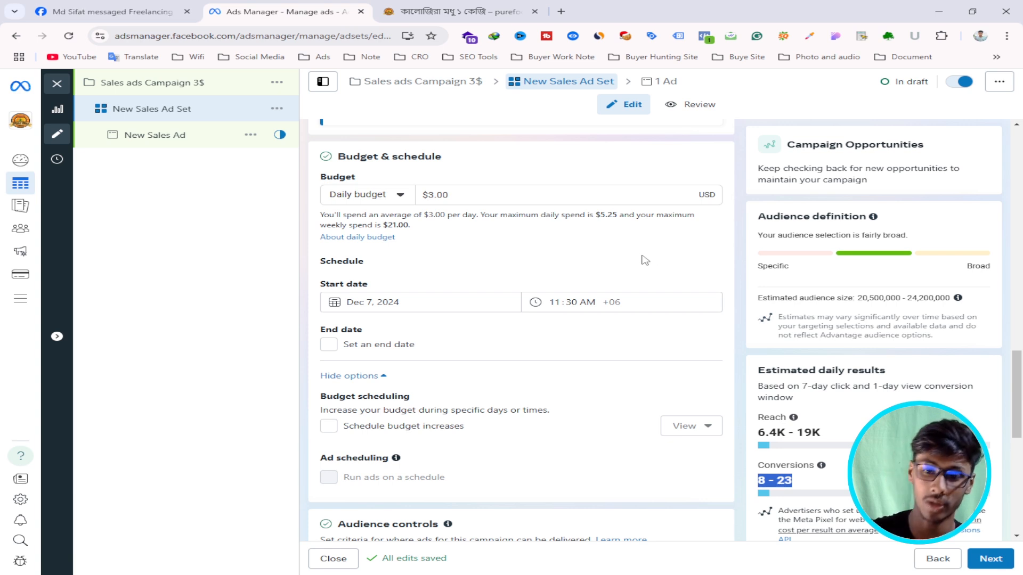
scroll(672, 249, "down", 1)
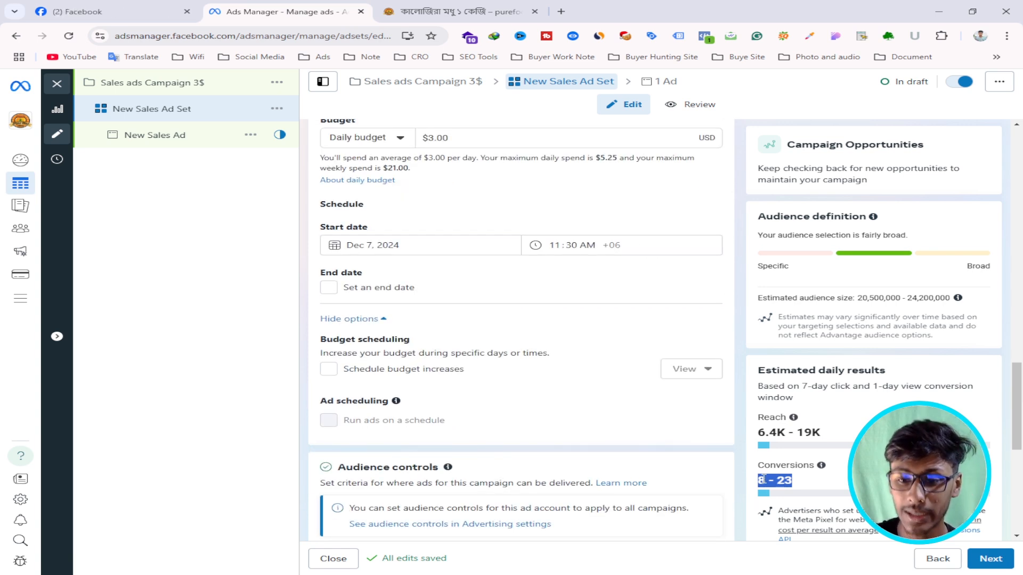
double_click(763, 479)
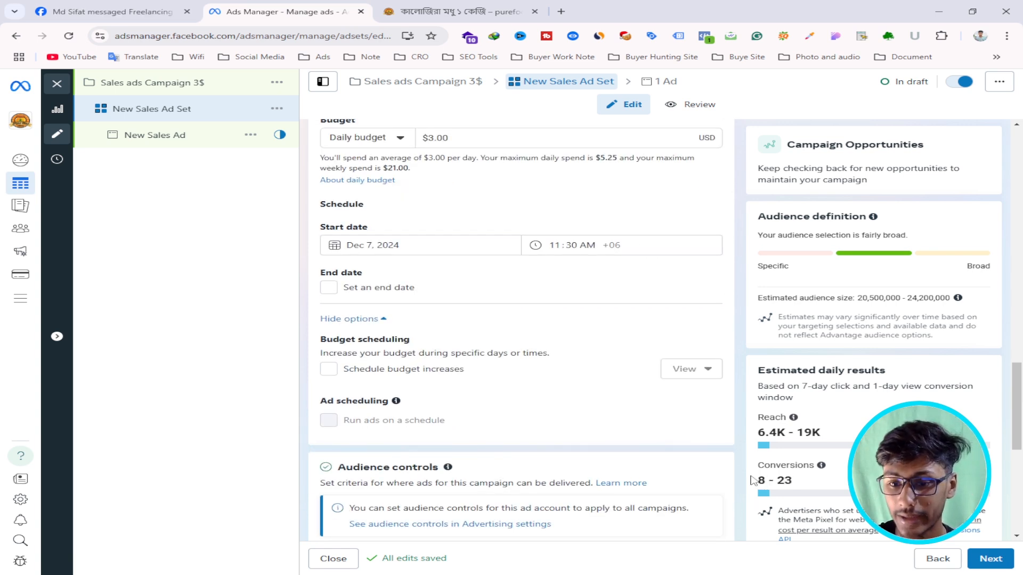
triple_click(762, 480)
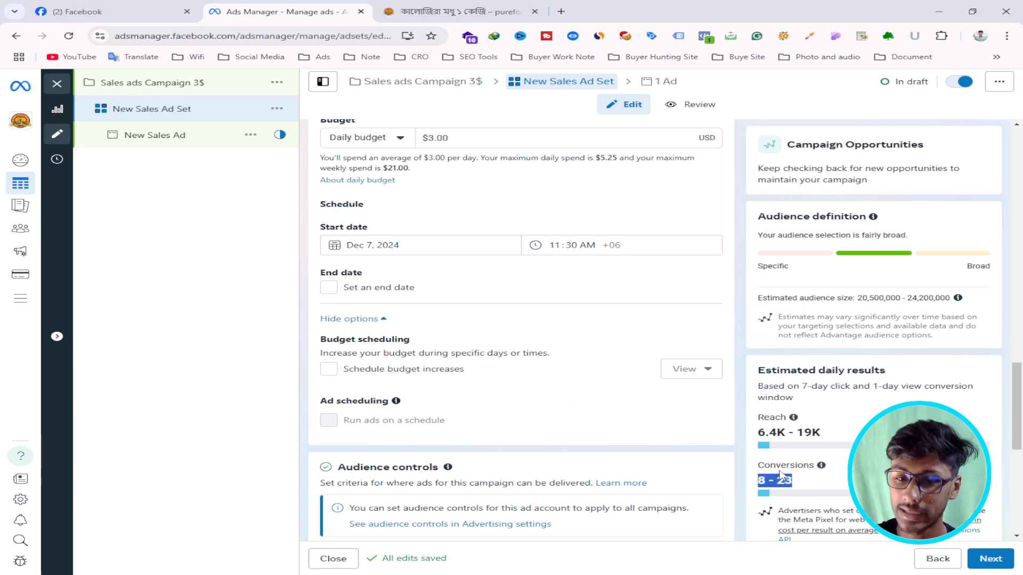
scroll(565, 368, "up", 4)
scroll(607, 280, "down", 2)
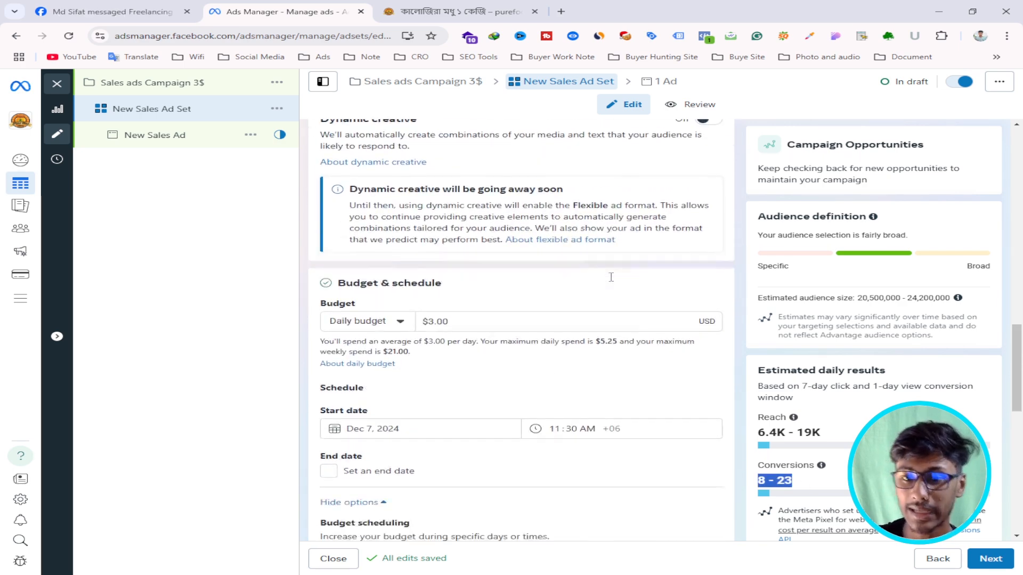
- Review the start date, end date, budget scheduling and ad scheduling options, leaving the optional ones off
scroll(578, 256, "down", 2)
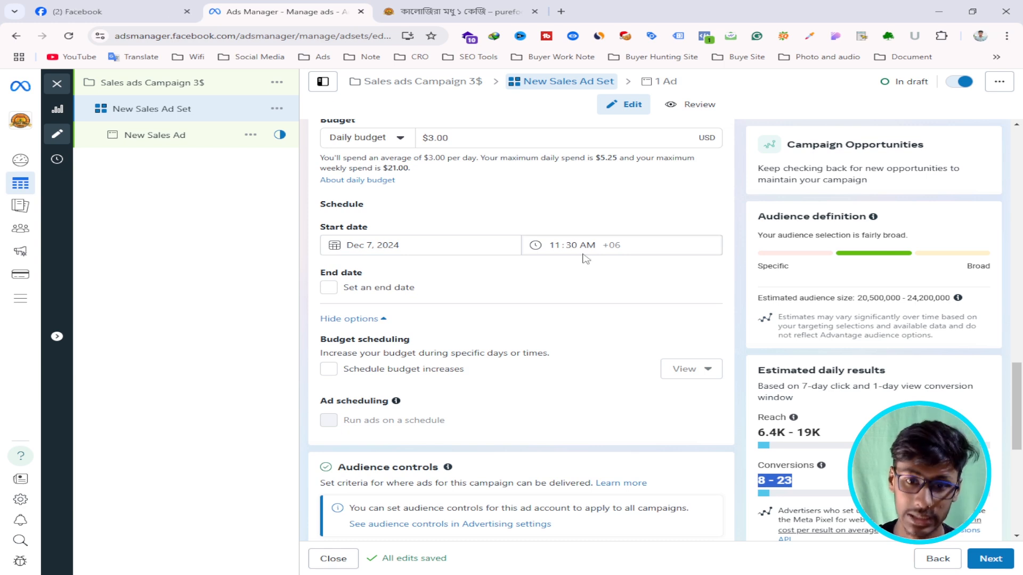
scroll(451, 191, "down", 1)
scroll(446, 312, "up", 3)
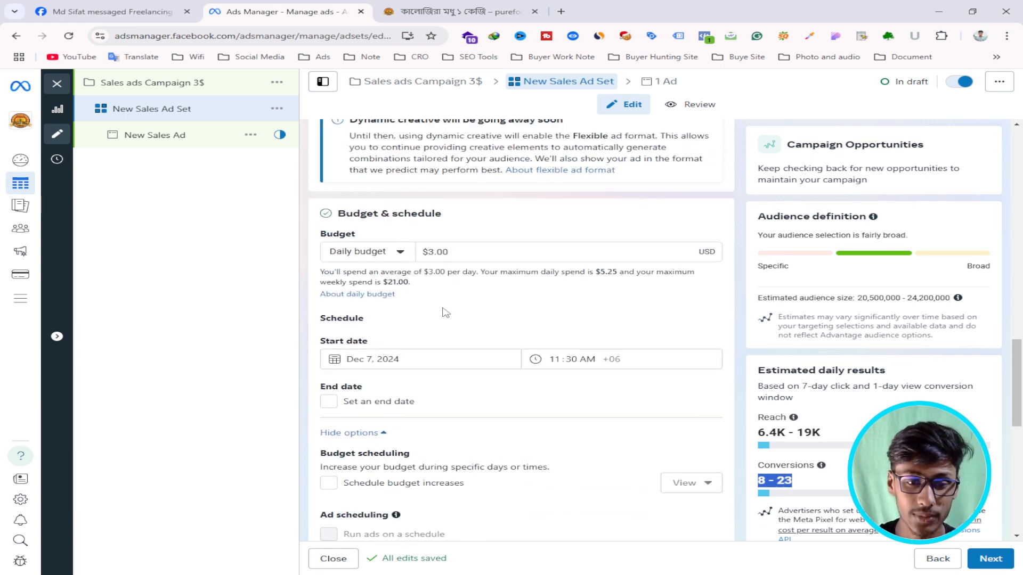
scroll(492, 218, "down", 2)
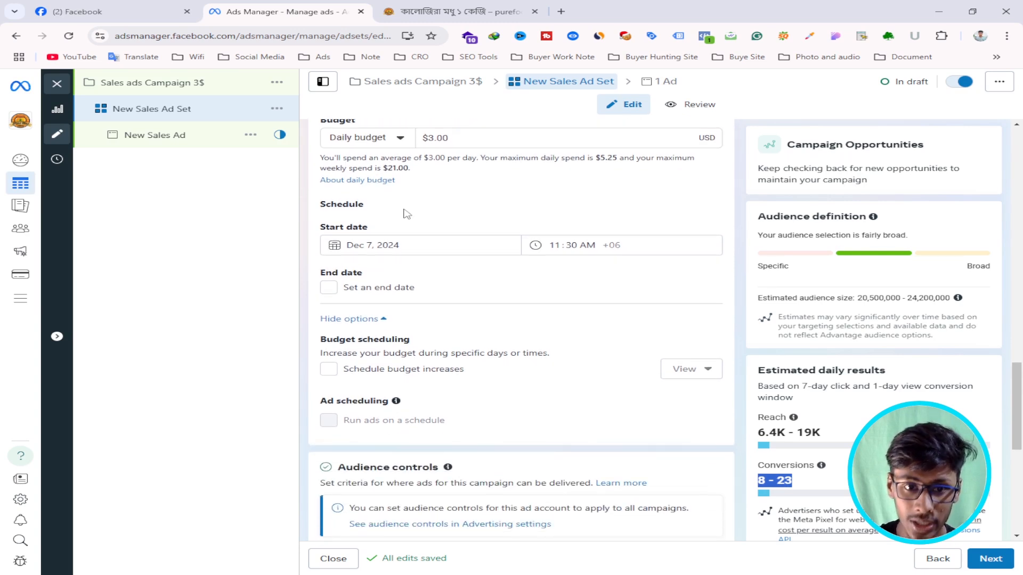
left_click_drag(321, 232, 535, 230)
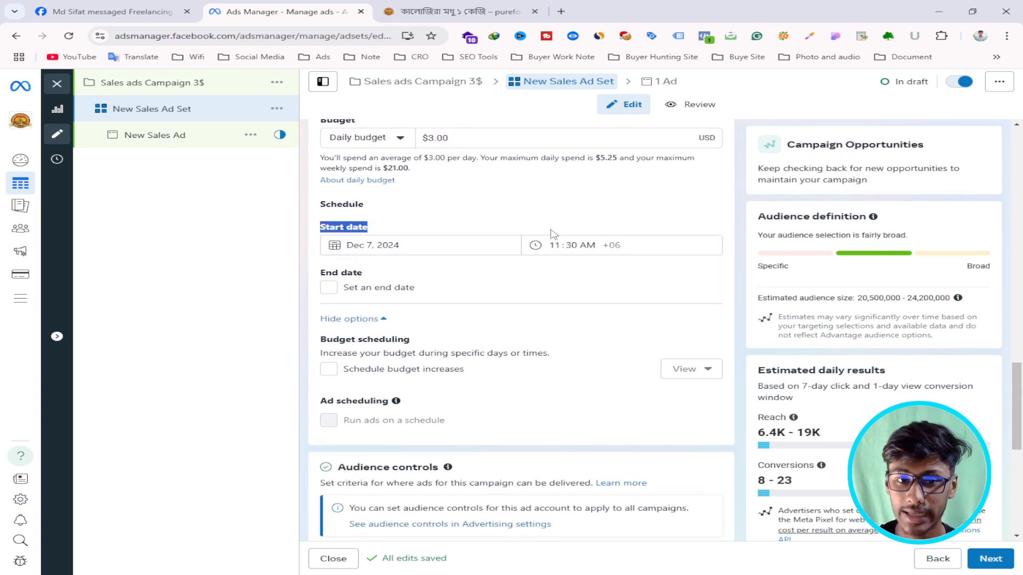
scroll(559, 245, "down", 2)
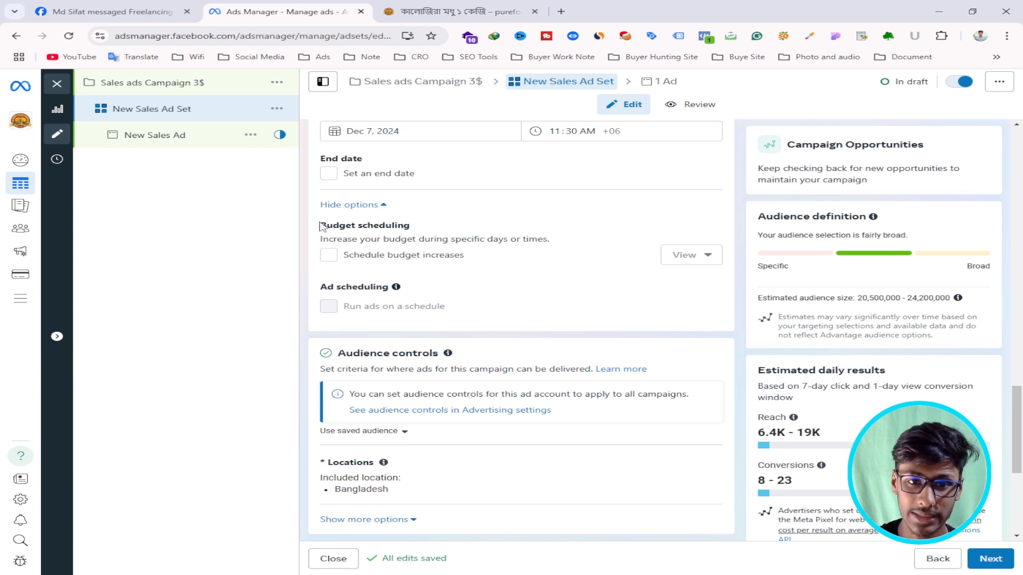
left_click_drag(320, 224, 410, 226)
scroll(493, 274, "down", 1)
scroll(493, 278, "down", 3)
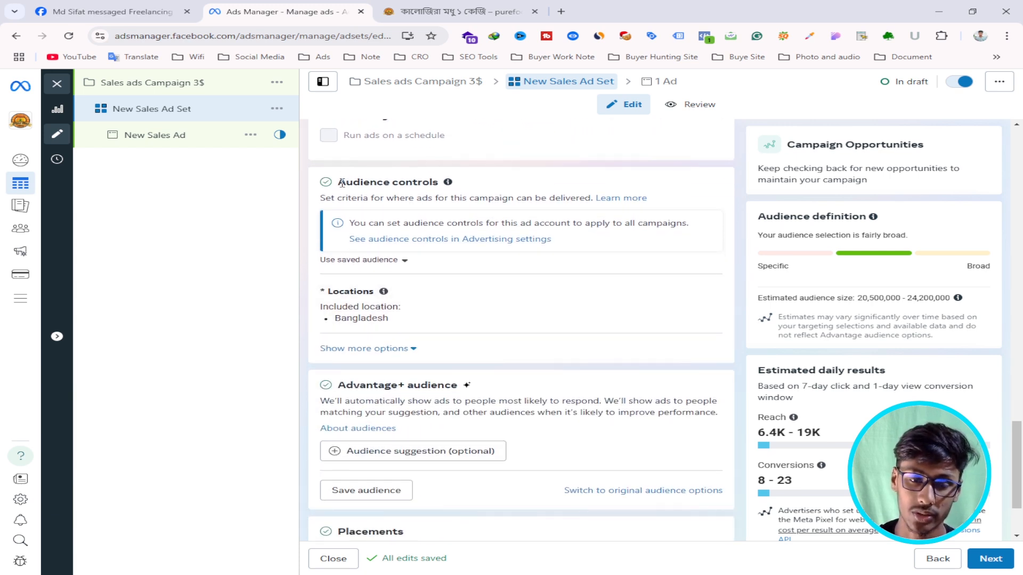
- Open the locations in the audience controls for editing and remove Bangladesh from the included locations
left_click_drag(338, 182, 440, 184)
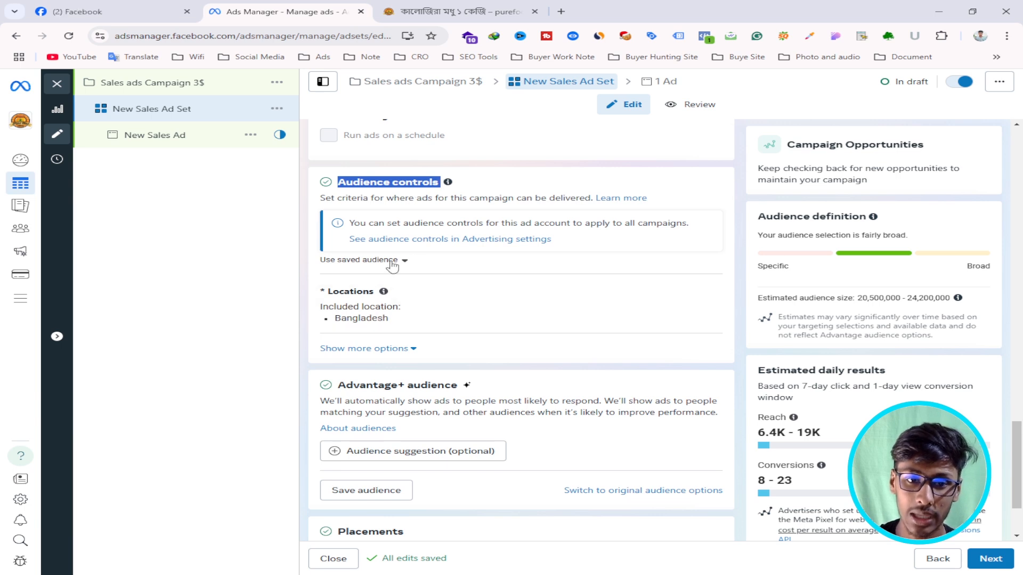
left_click(696, 296)
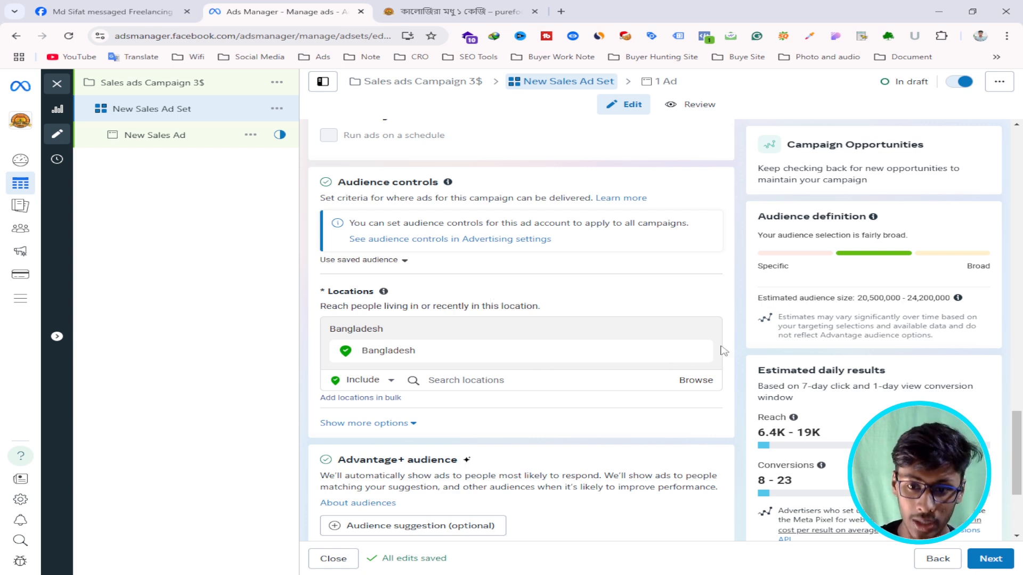
left_click(704, 350)
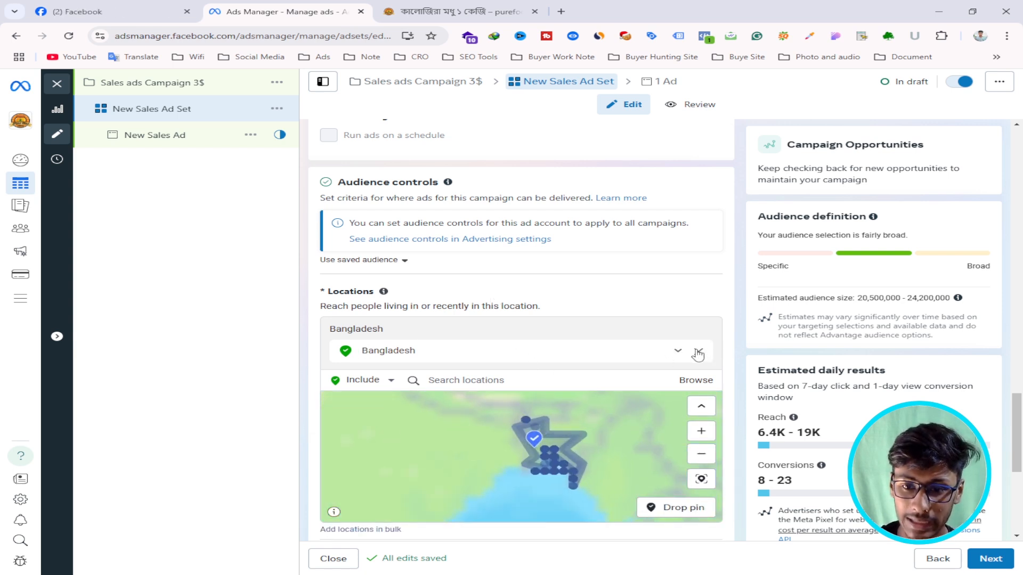
left_click(688, 356)
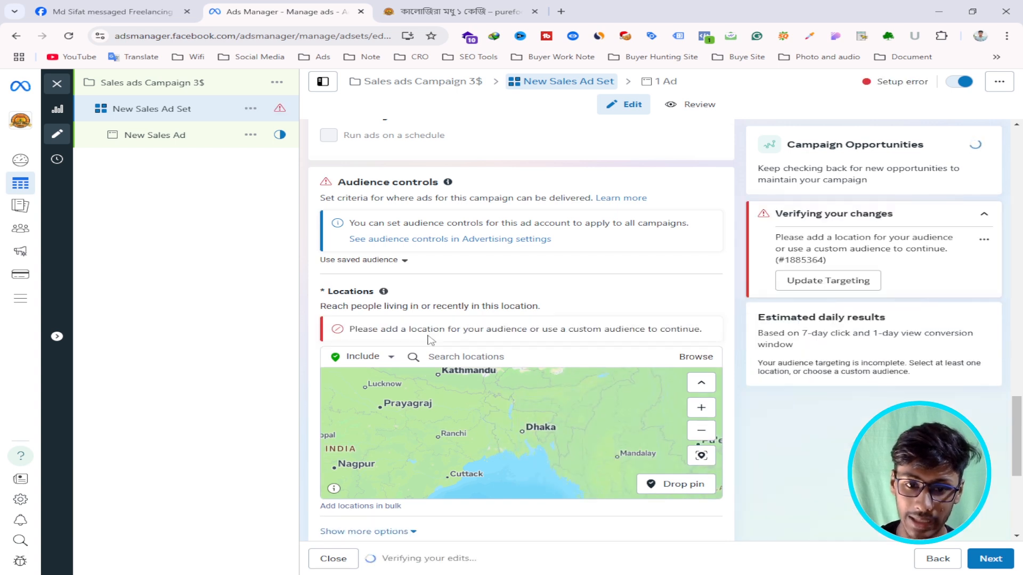
- Search the locations for dhaka and include the city Dhaka, Dhaka Division, Bangladesh
scroll(522, 279, "down", 2)
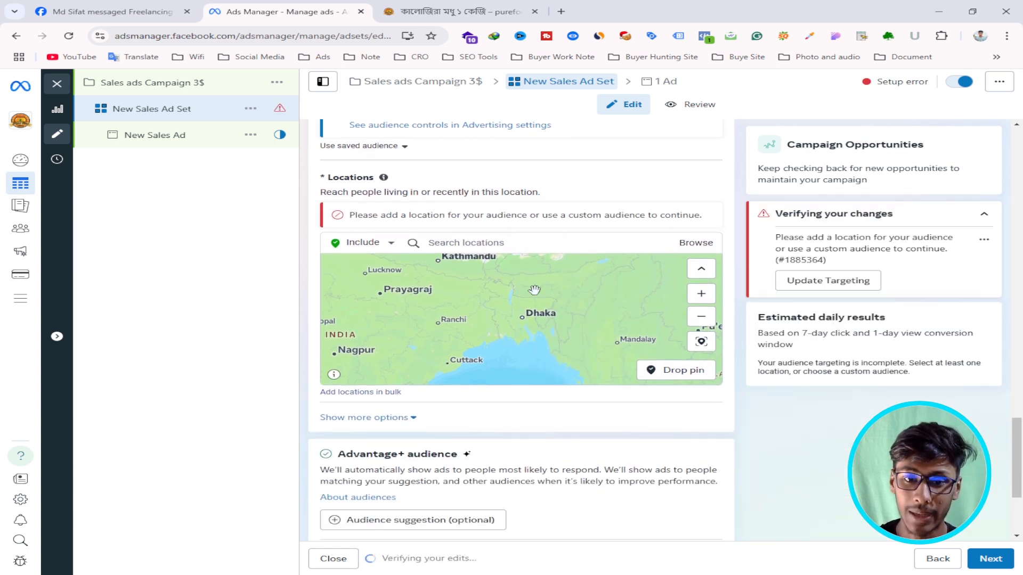
left_click(504, 241)
type("dha")
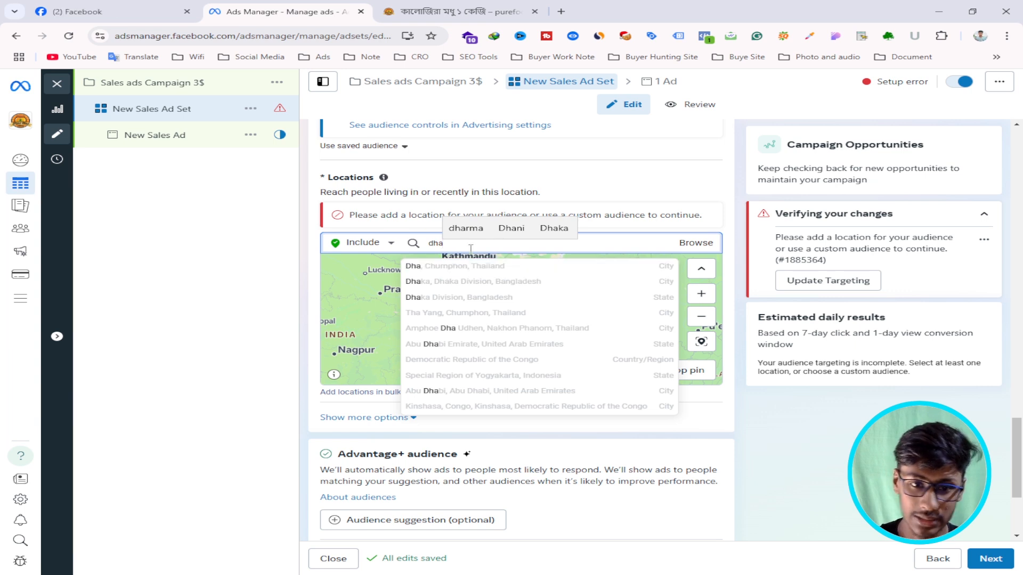
type("ka")
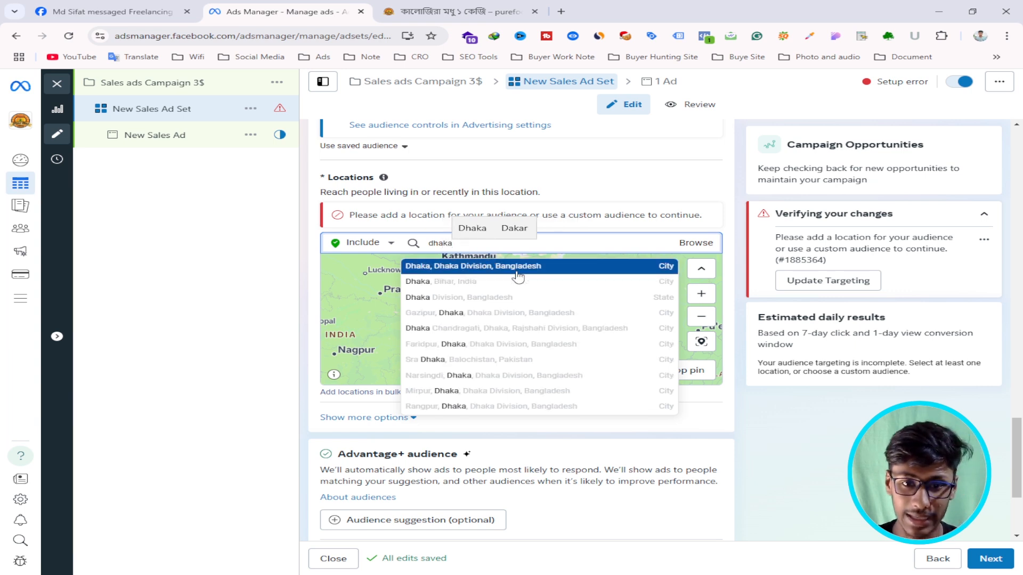
left_click(484, 267)
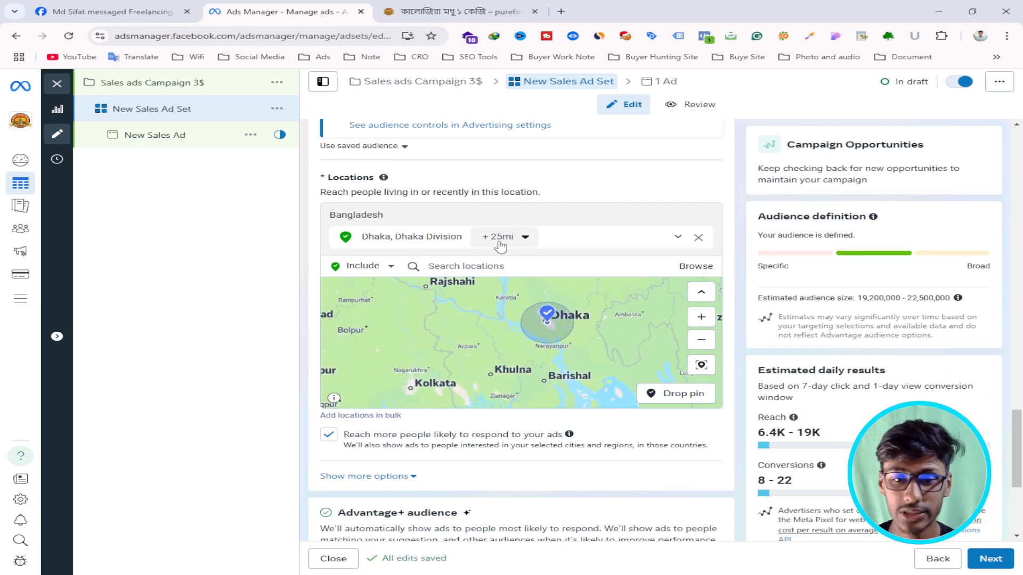
- Search the locations for gazipur and include the city Gazipur, Dhaka, Dhaka Division, Bangladesh
scroll(538, 341, "up", 1)
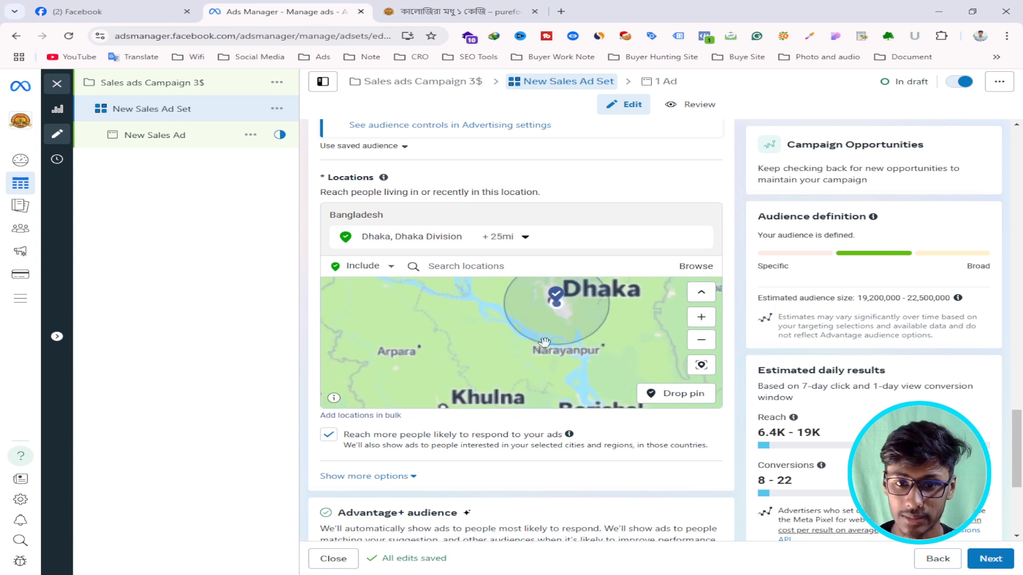
left_click_drag(607, 318, 598, 336)
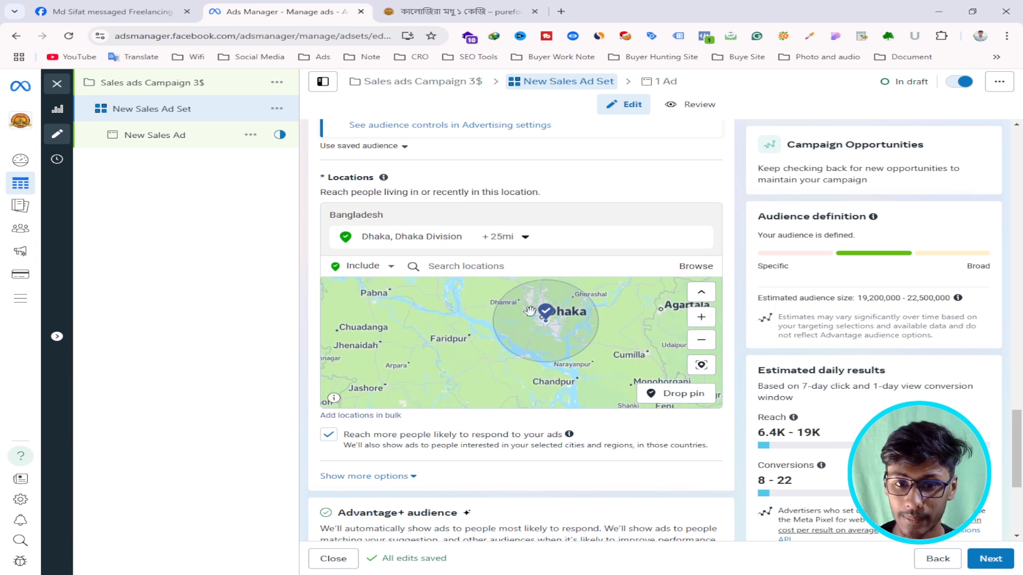
scroll(541, 313, "up", 1)
scroll(570, 321, "down", 1)
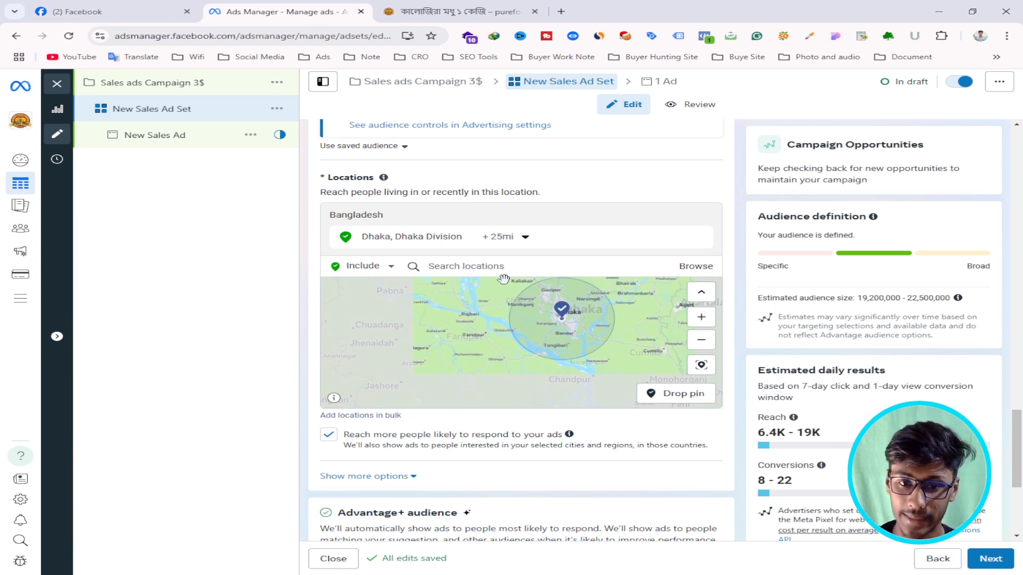
left_click(489, 267)
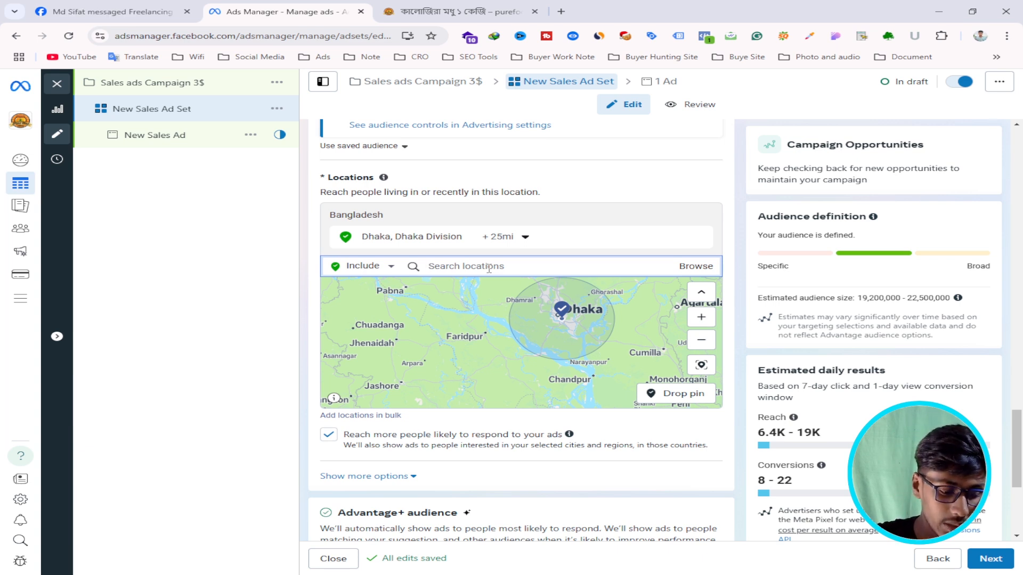
type("gazipur")
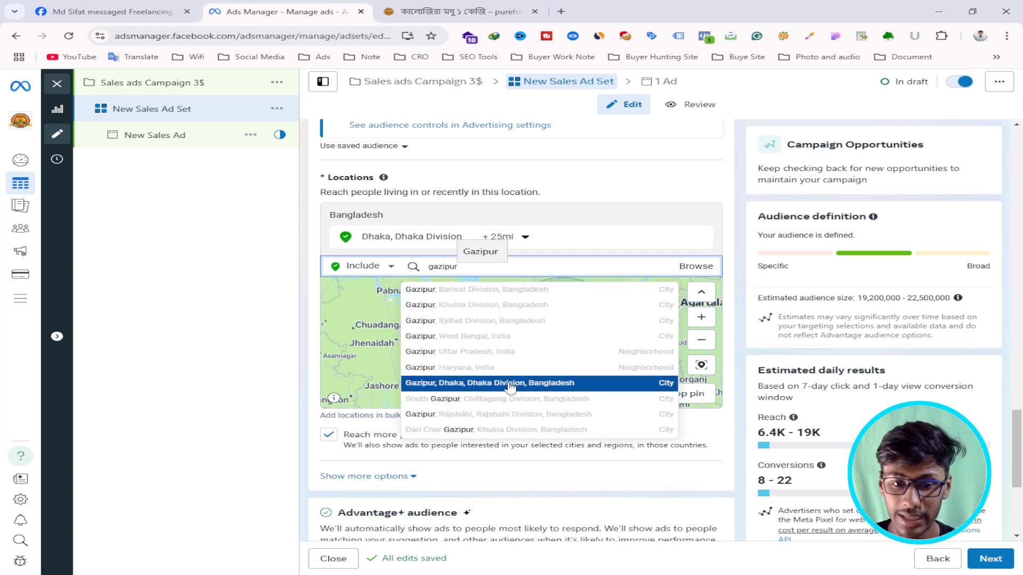
left_click(587, 382)
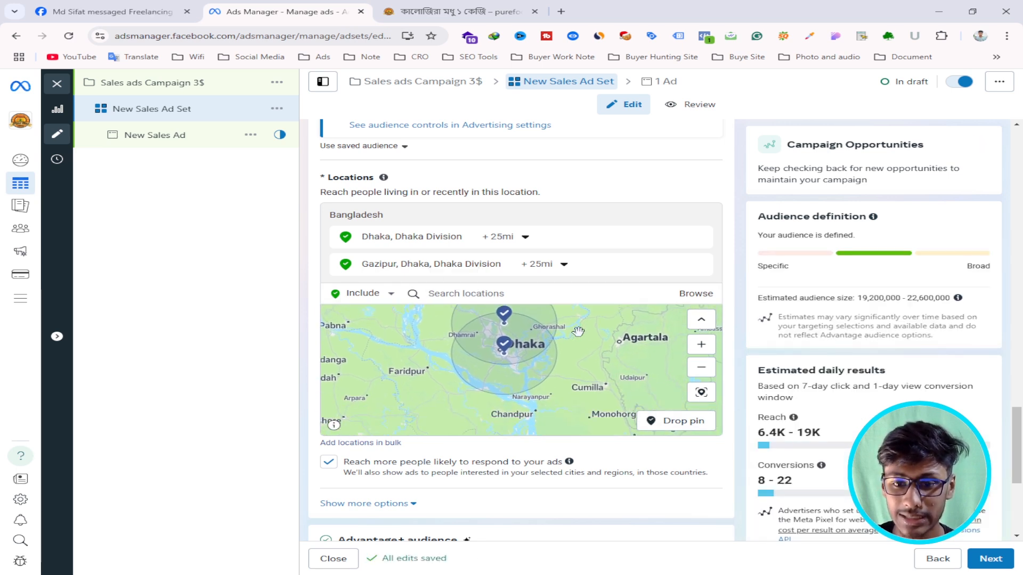
- Search Google in a new tab for Chattogram and copy the city name Chittagong from the Wikipedia result
left_click_drag(603, 405, 550, 342)
left_click_drag(628, 417, 558, 346)
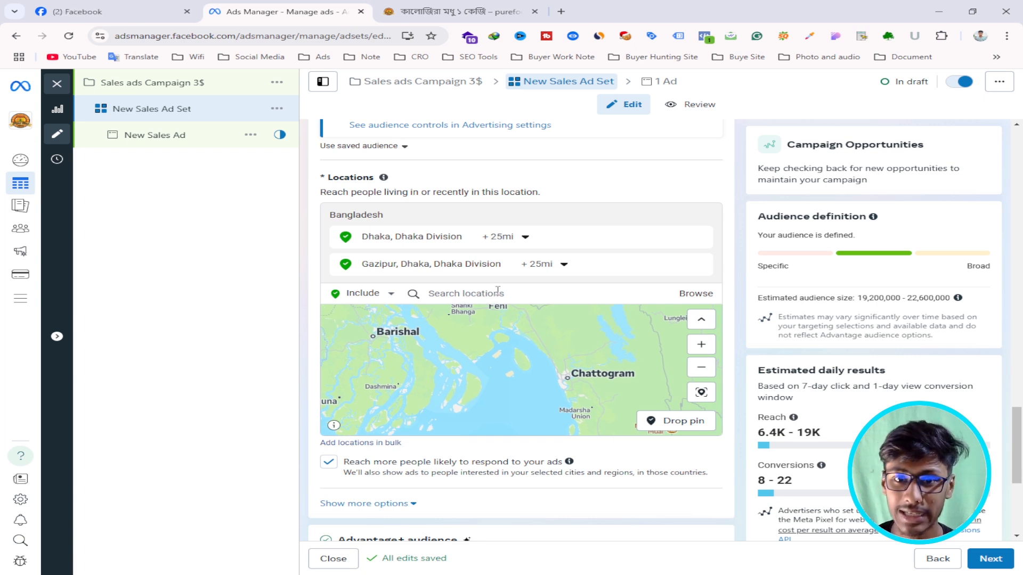
left_click(557, 8)
left_click(298, 36)
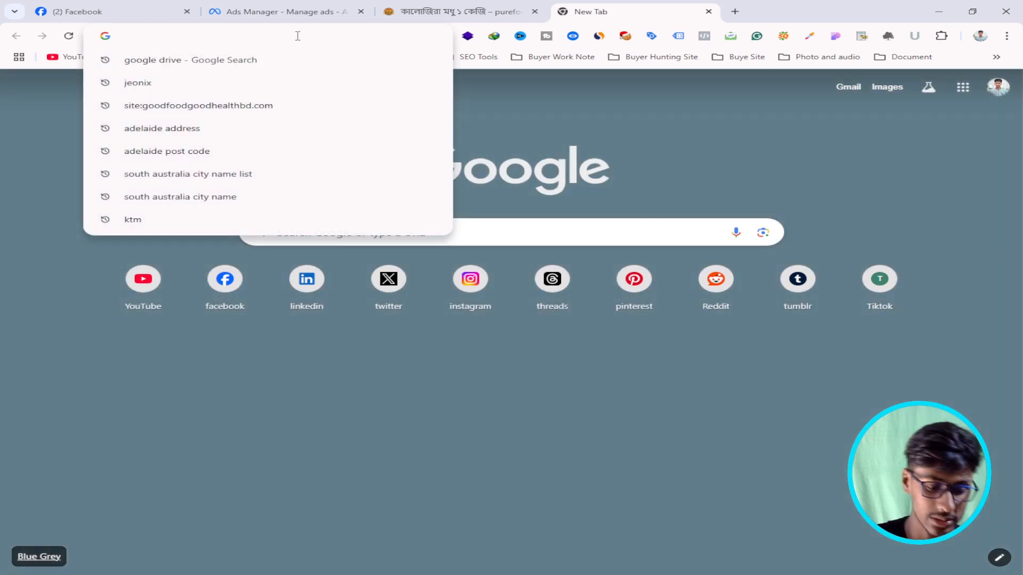
type("ch")
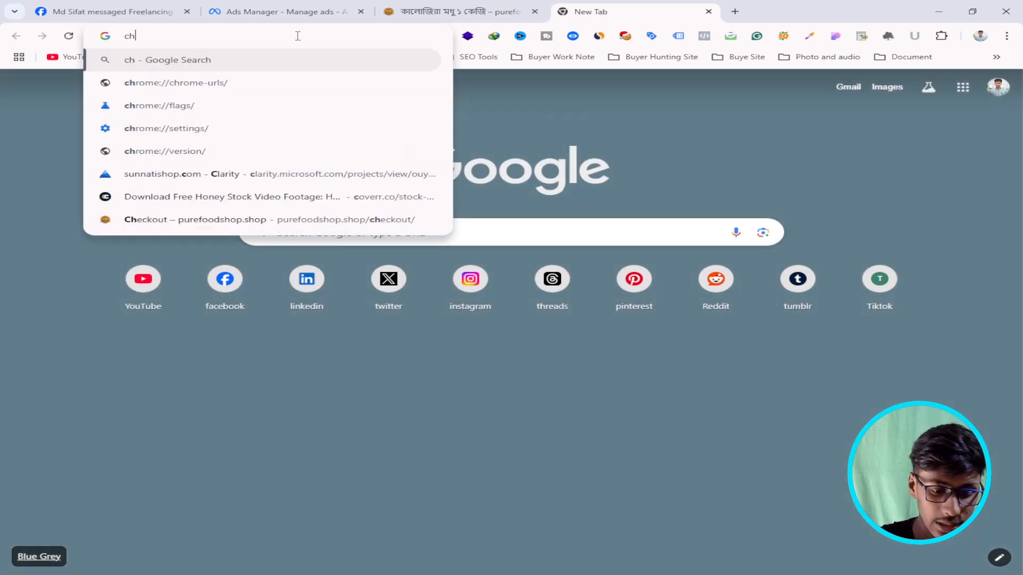
type("ott")
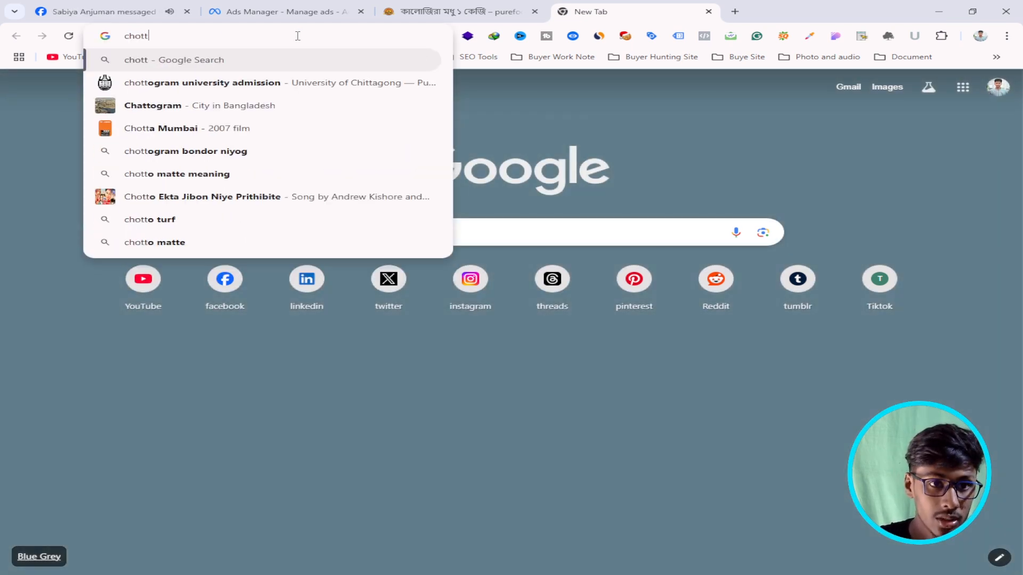
type("ogra")
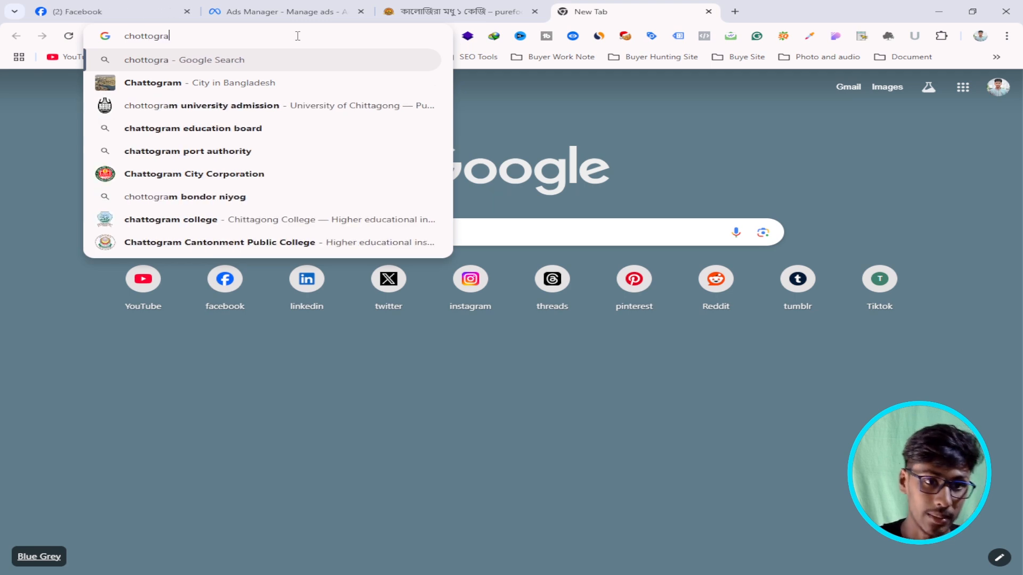
left_click(201, 83)
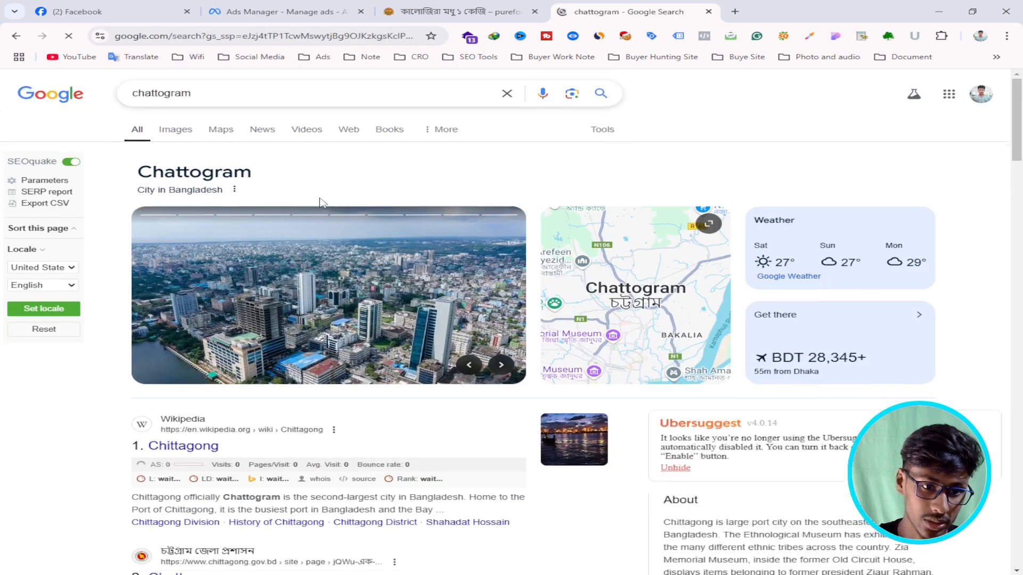
scroll(254, 281, "down", 3)
left_click_drag(255, 281, 148, 278)
key("ctrl+c")
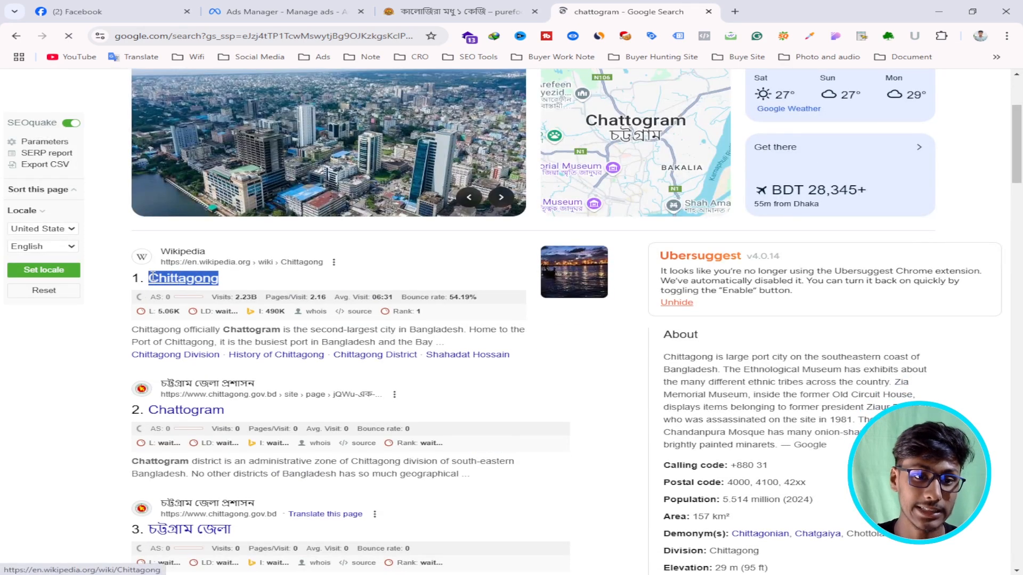
- Return to the ad set's locations and include the city Chittagong, Chittagong Division, Bangladesh, using the copied name
left_click(283, 11)
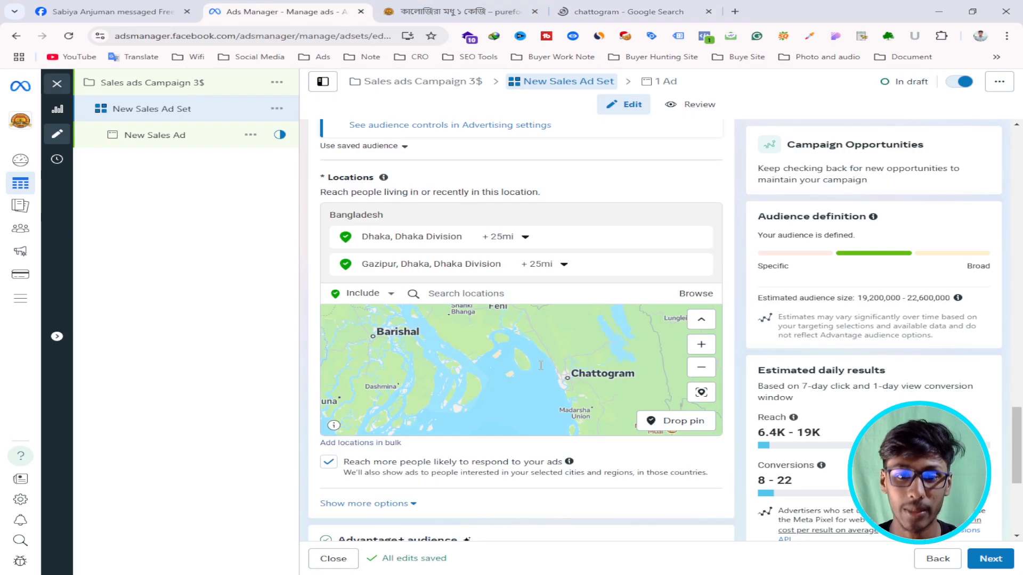
left_click(488, 296)
key("ctrl+v")
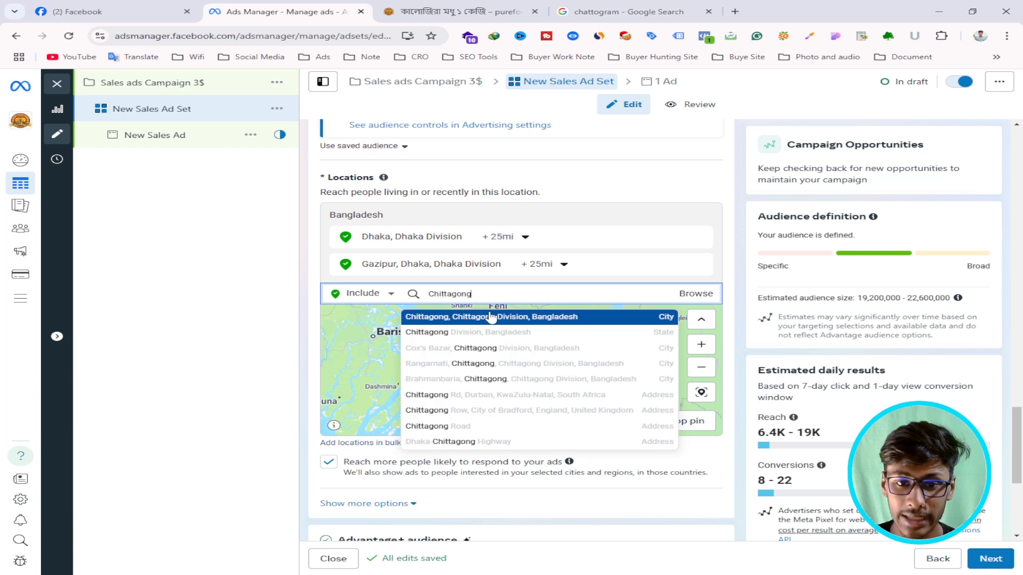
key("Return")
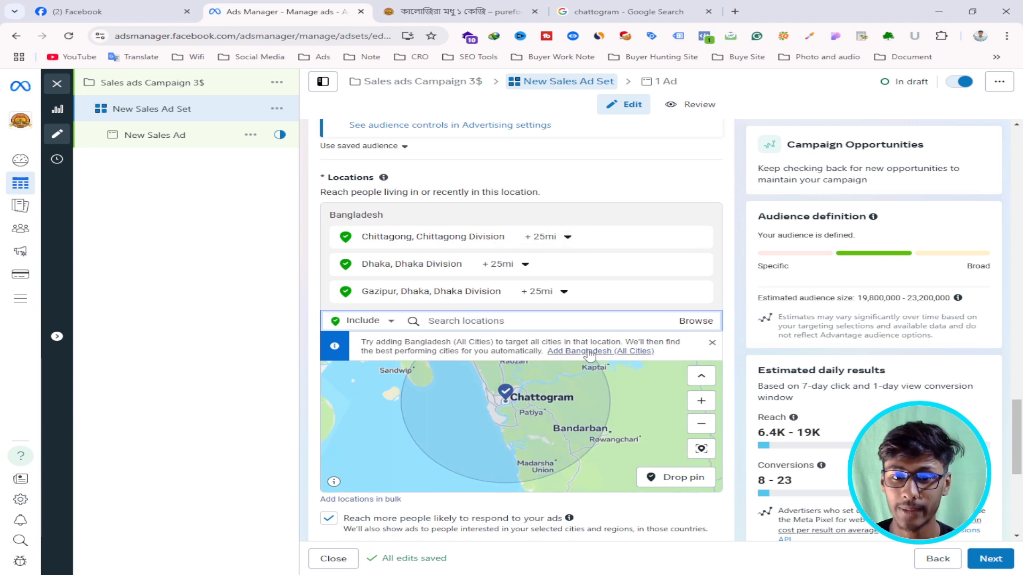
- Check the included cities on the locations map and examine the audience definition scale from Specific to Broad
scroll(548, 410, "down", 4)
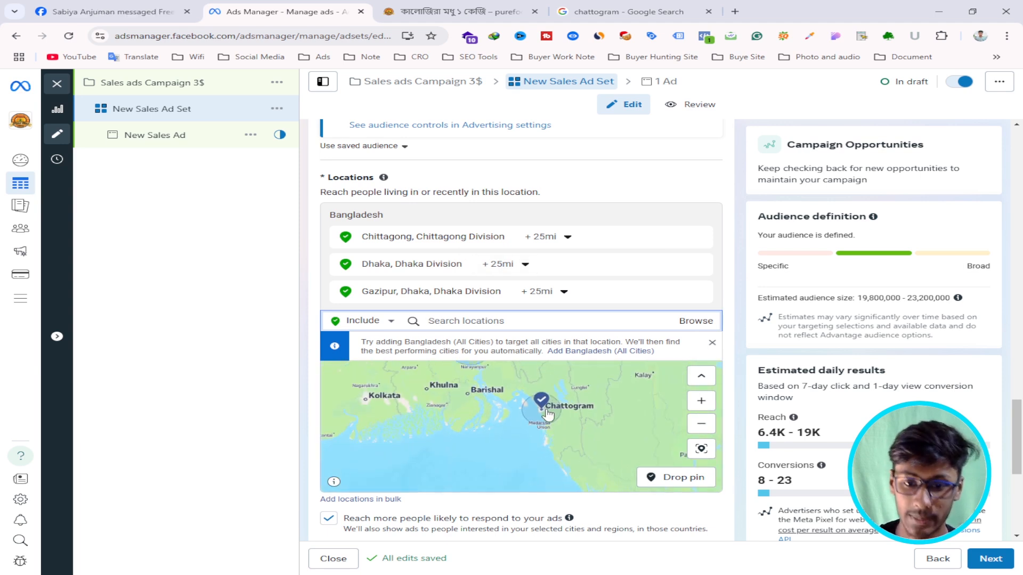
scroll(548, 413, "down", 2)
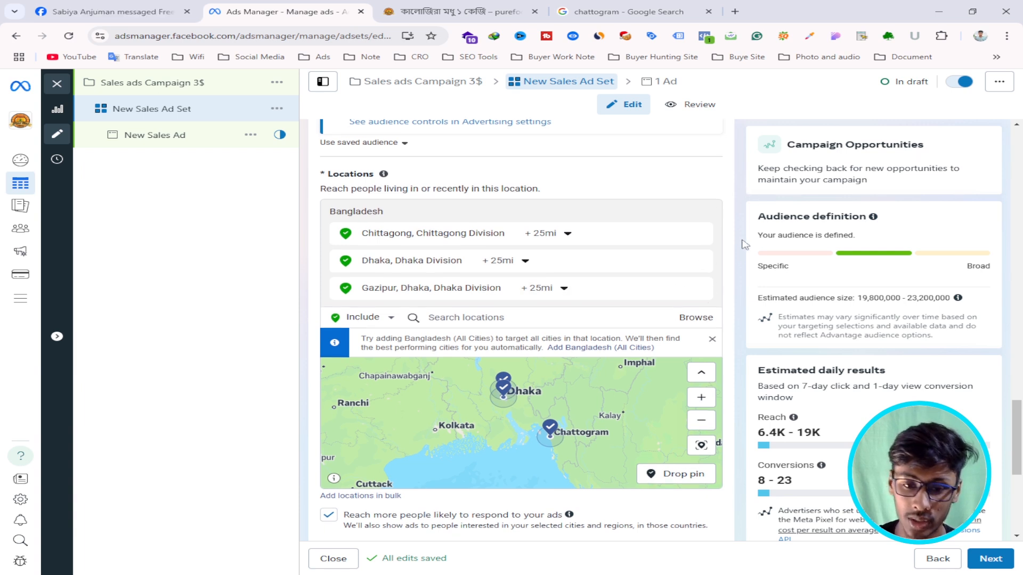
scroll(735, 256, "down", 1)
scroll(479, 345, "up", 2)
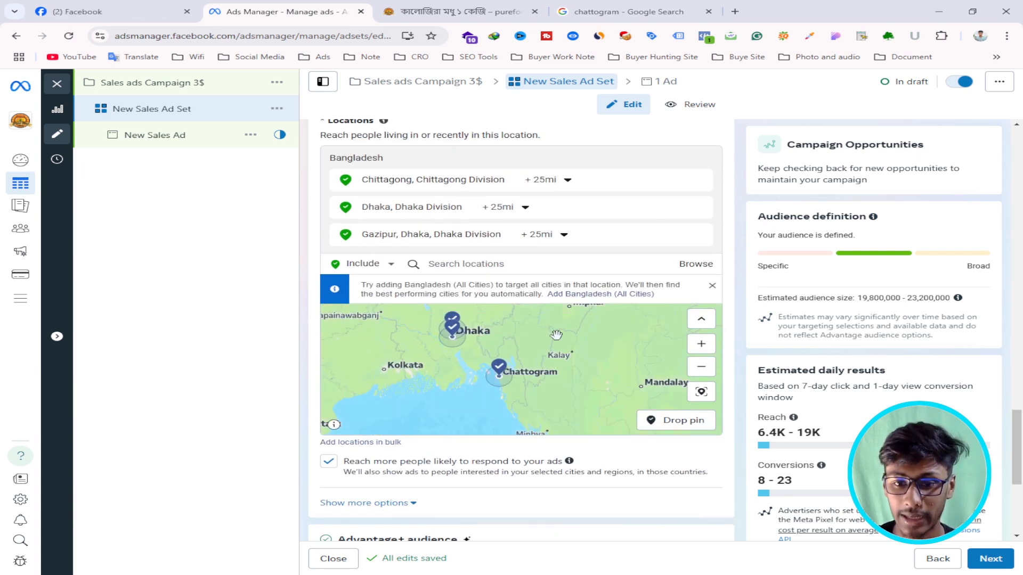
scroll(501, 384, "down", 2)
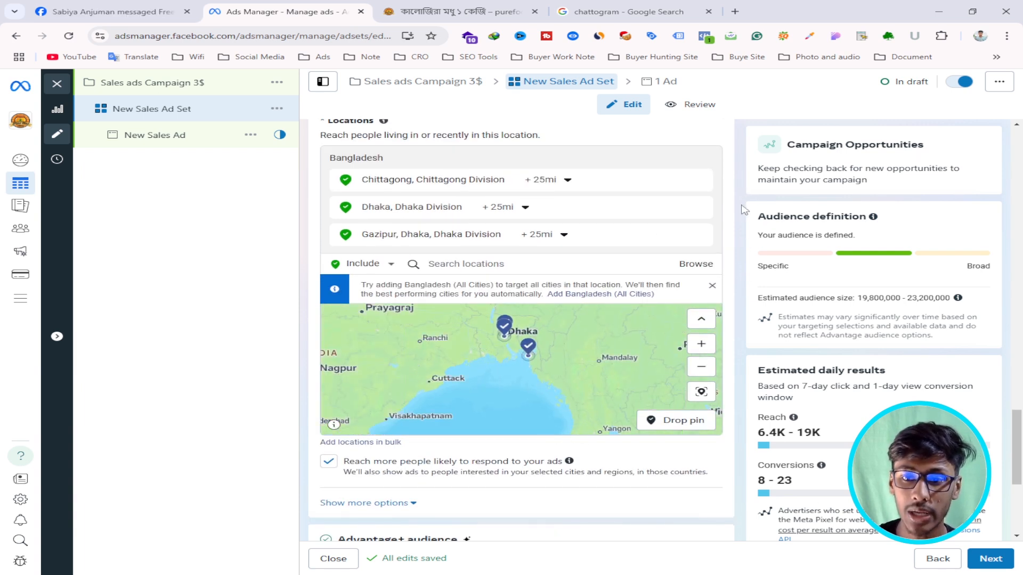
scroll(745, 209, "down", 2)
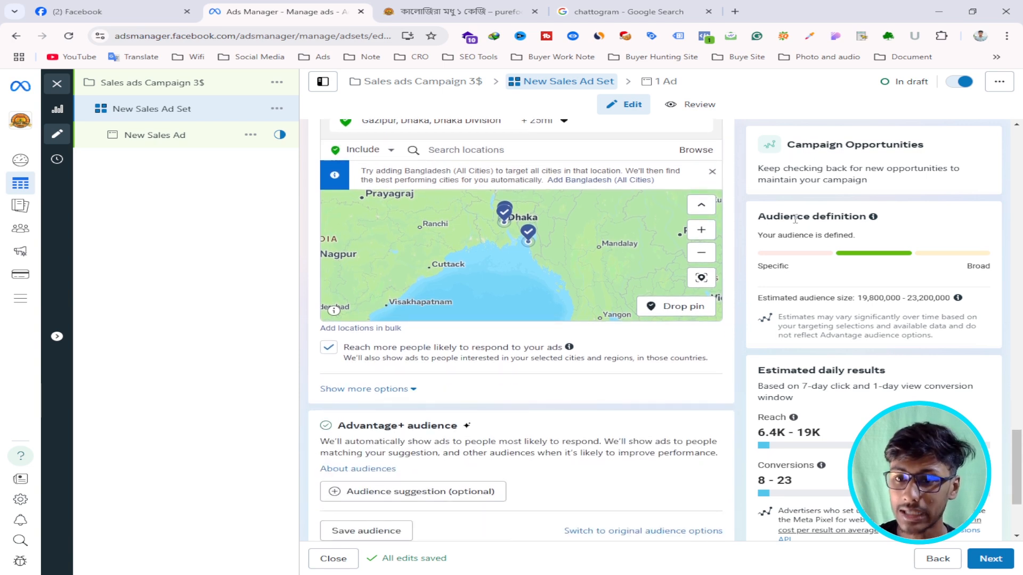
left_click_drag(762, 214, 954, 224)
left_click(891, 261)
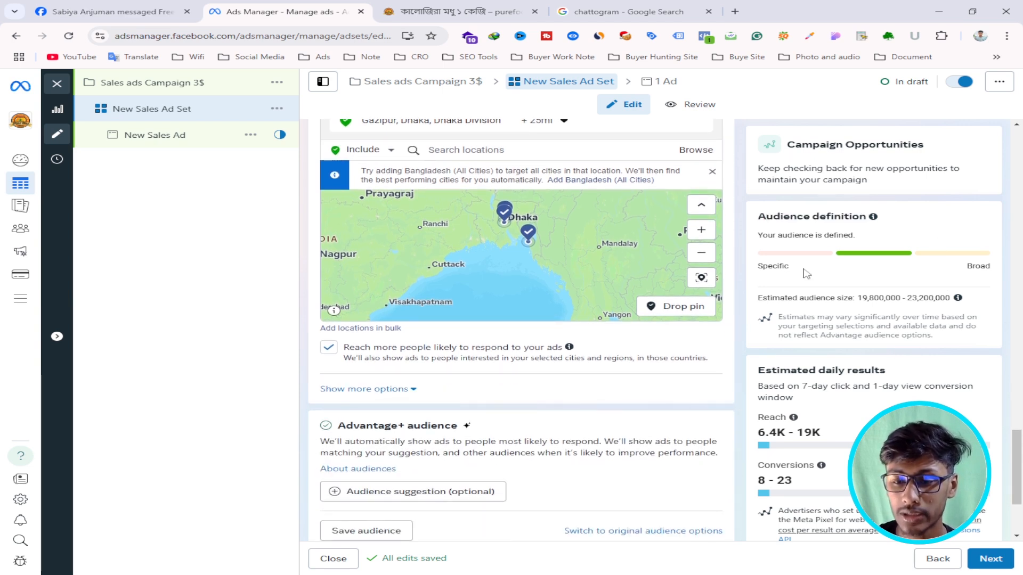
right_click(782, 267)
left_click(985, 261)
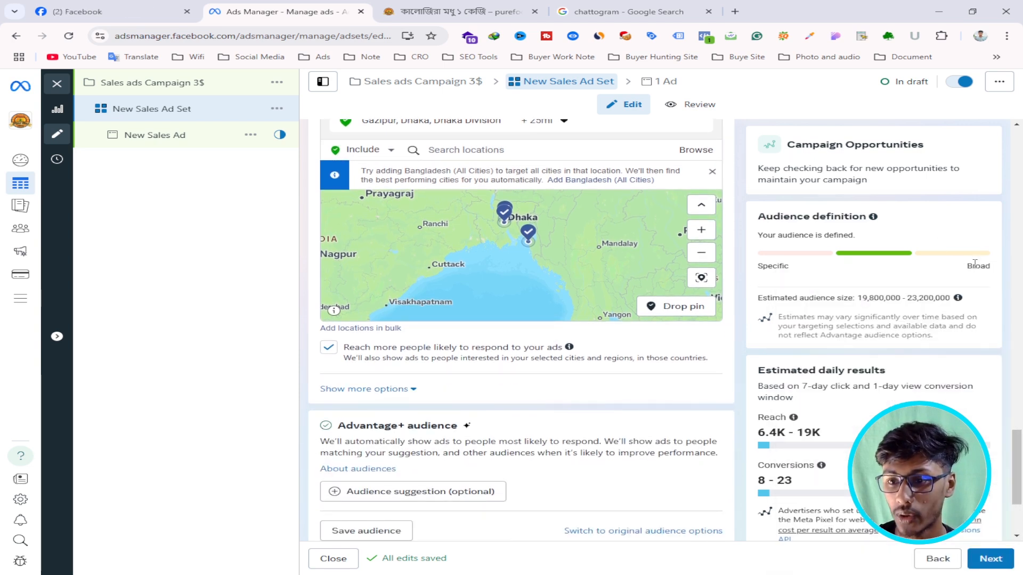
double_click(976, 265)
left_click(985, 276)
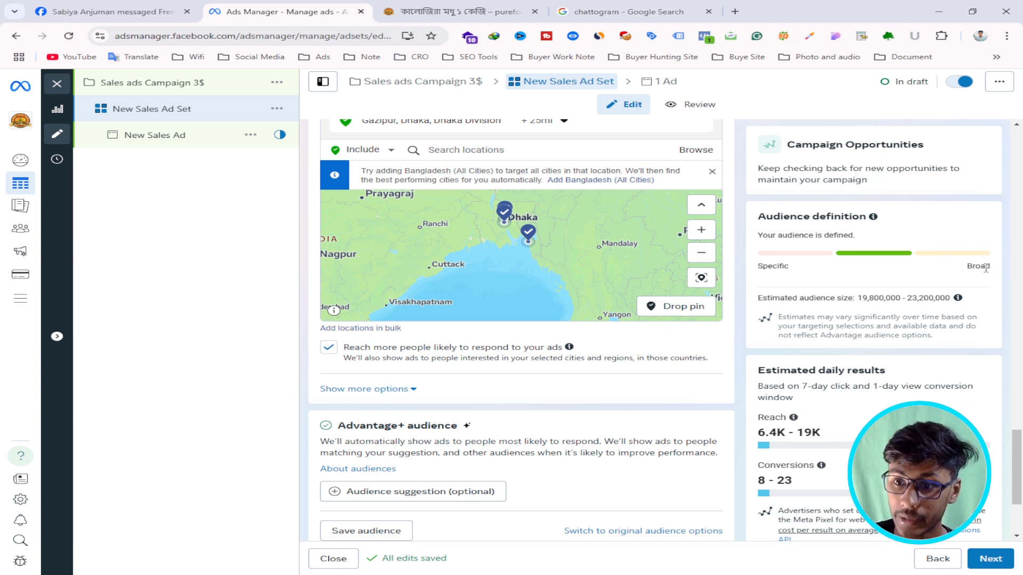
double_click(773, 266)
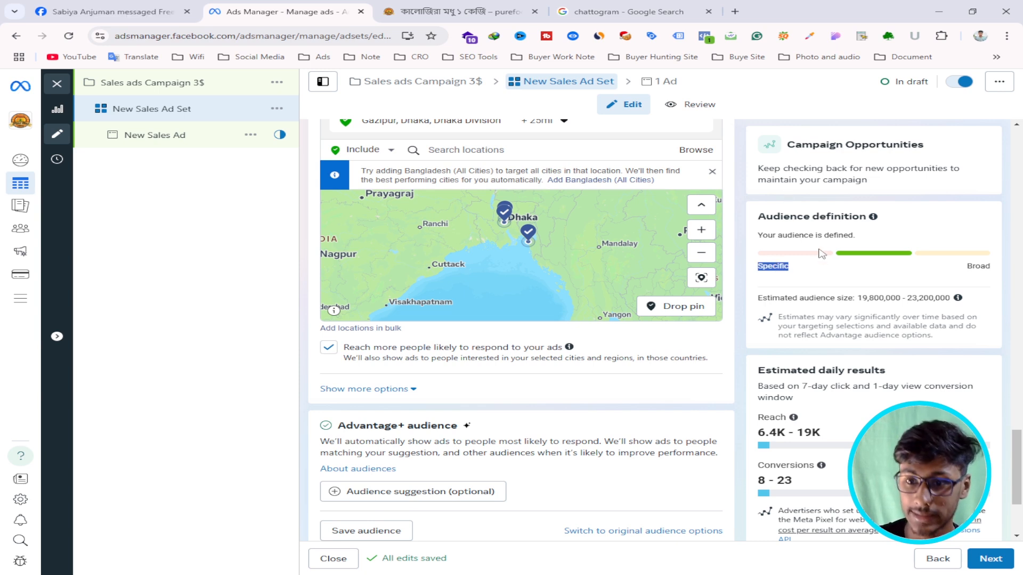
left_click(984, 271)
double_click(983, 271)
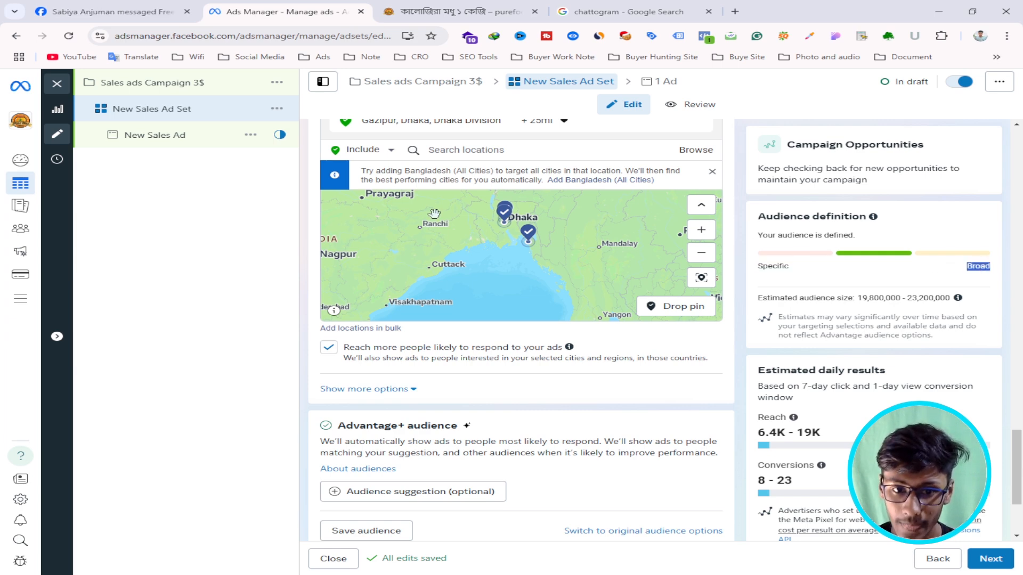
- Expand the additional audience control options and set the minimum age to 22
scroll(434, 214, "down", 2)
scroll(525, 391, "down", 2)
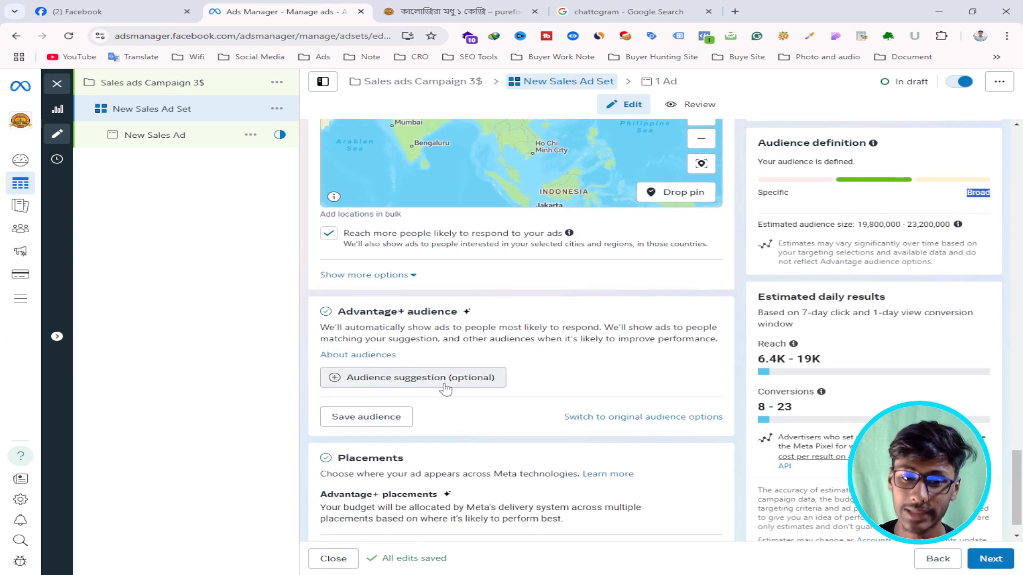
left_click(389, 274)
scroll(495, 238, "down", 1)
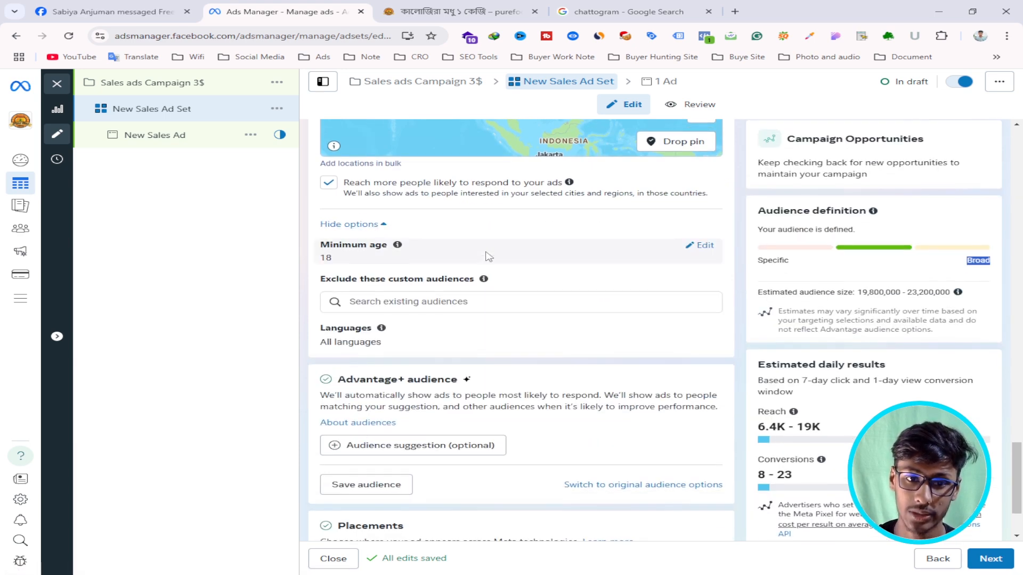
mouse_move(397, 238)
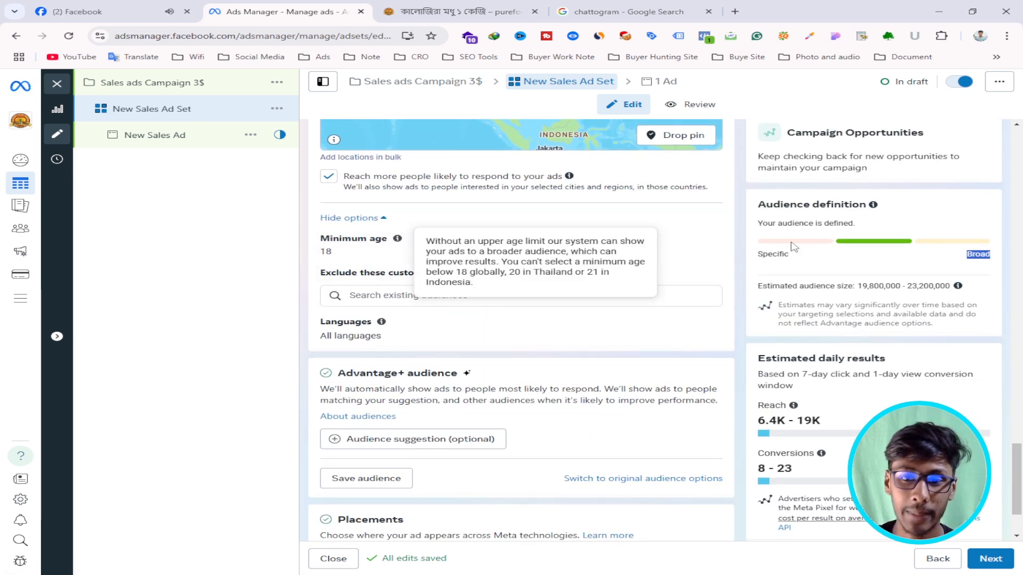
left_click(702, 246)
left_click(366, 258)
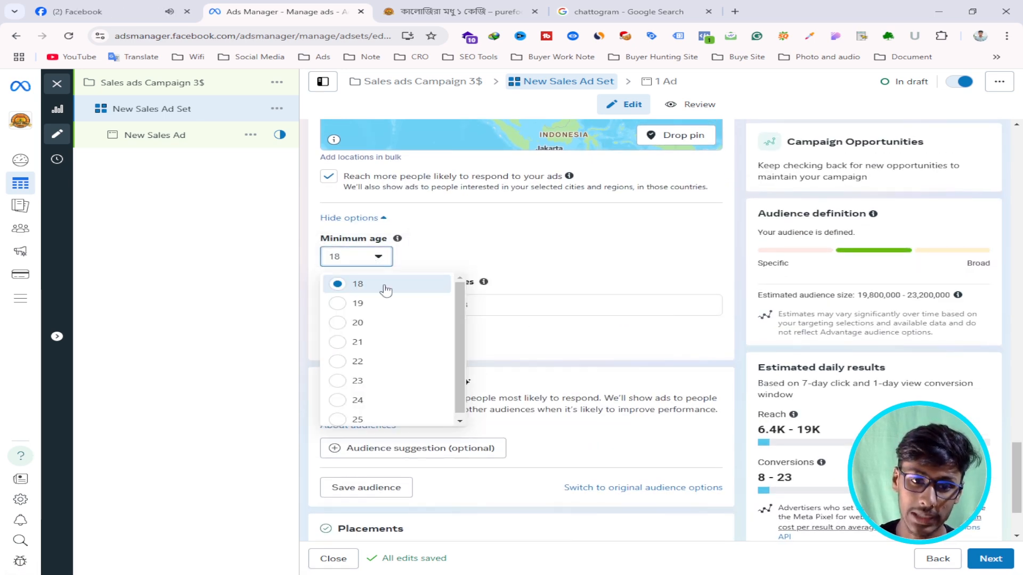
left_click(348, 361)
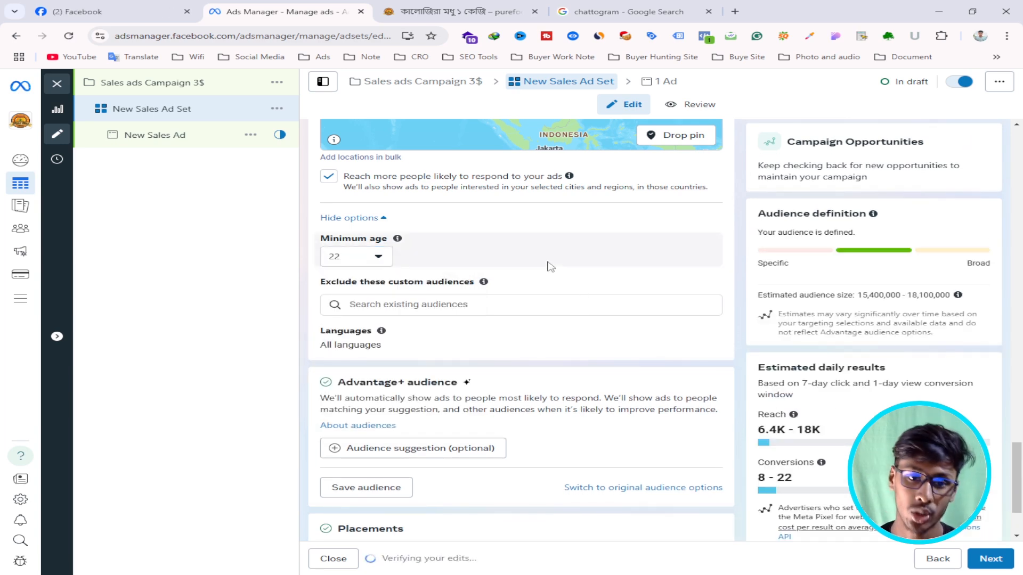
- Look through the existing custom audiences and exclude "web purchase visitor 90 day pure food shop" from the ad set
scroll(506, 314, "down", 2)
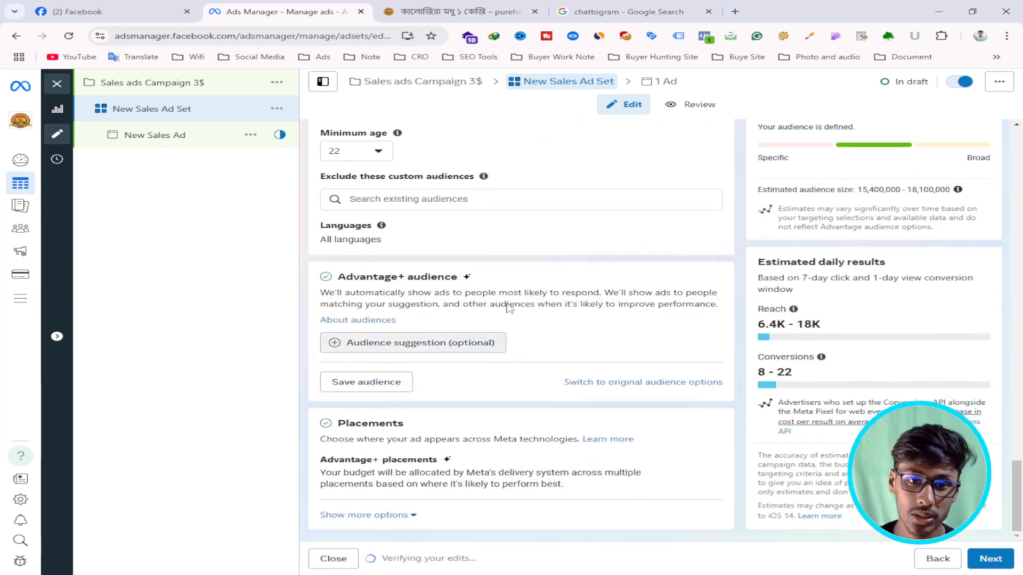
left_click(393, 197)
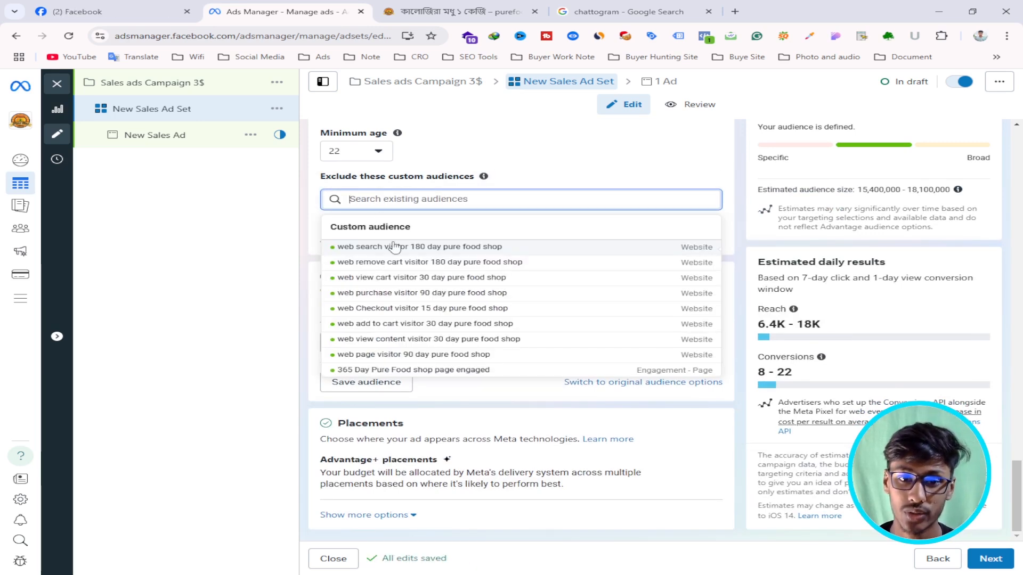
mouse_move(540, 266)
scroll(514, 270, "down", 2)
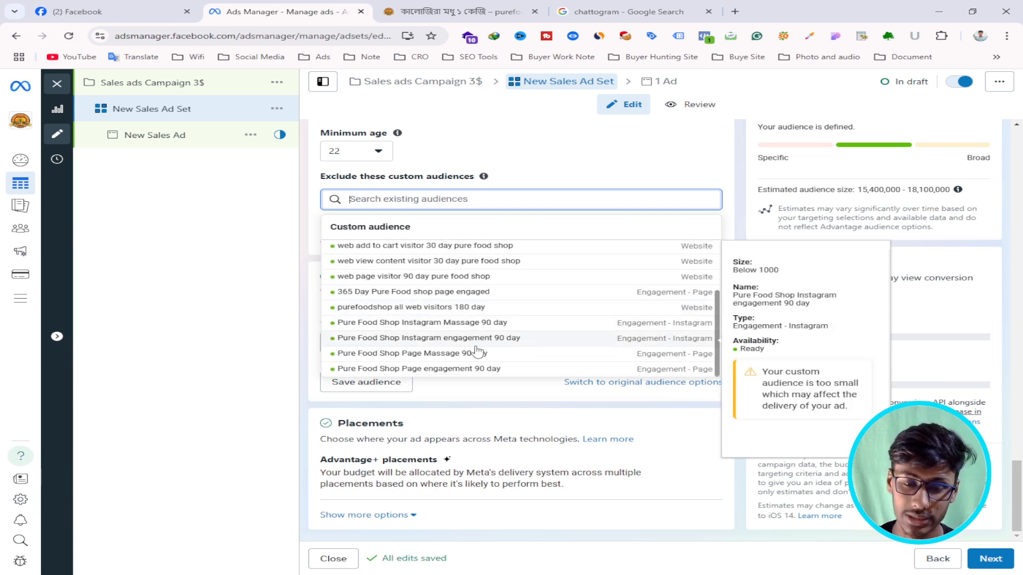
scroll(476, 346, "up", 2)
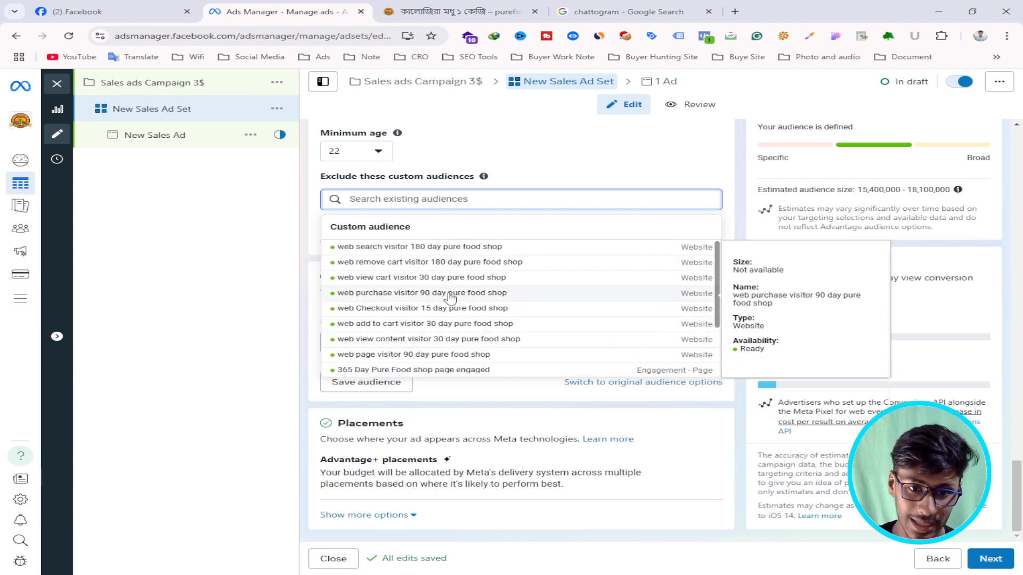
scroll(482, 343, "down", 1)
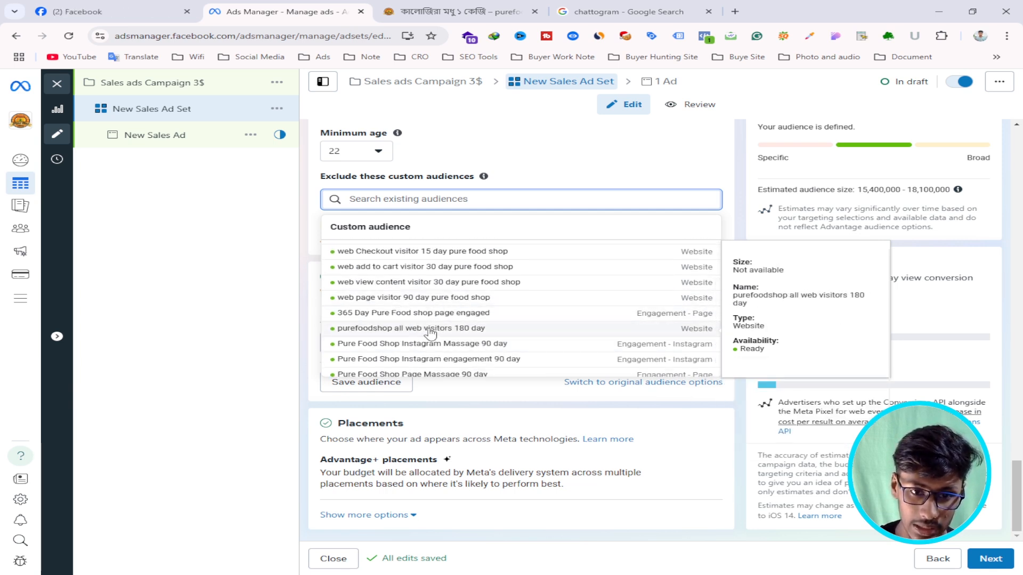
scroll(423, 335, "down", 1)
scroll(416, 343, "up", 2)
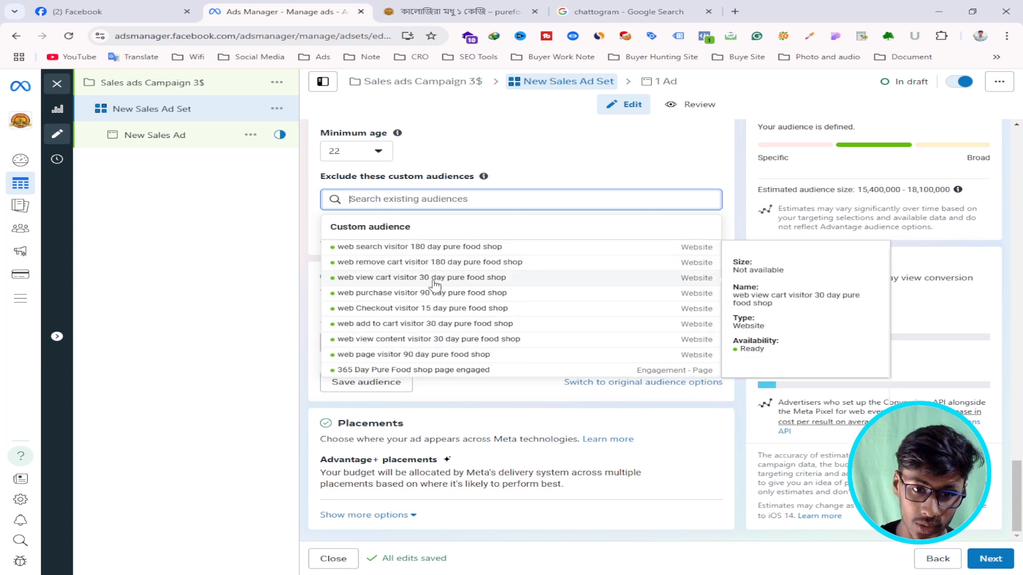
left_click(492, 294)
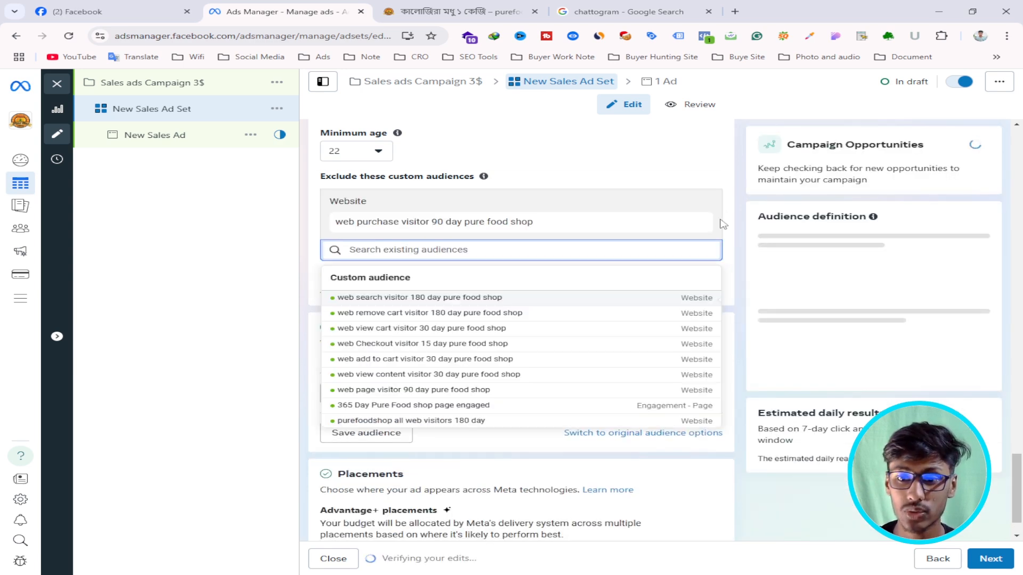
left_click(738, 172)
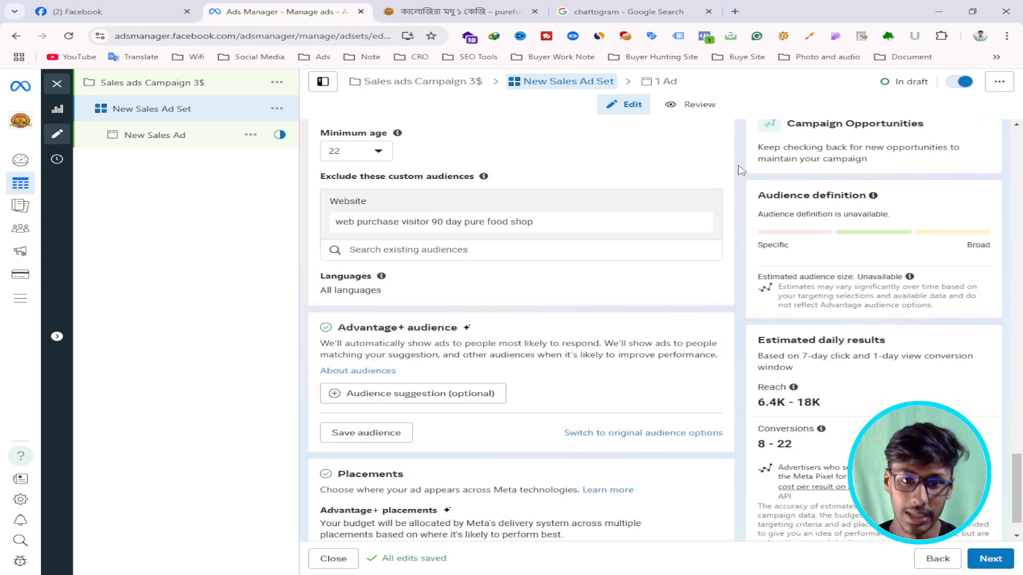
- Expand the optional audience suggestion settings in the ad set's Advantage+ audience section
scroll(567, 287, "down", 1)
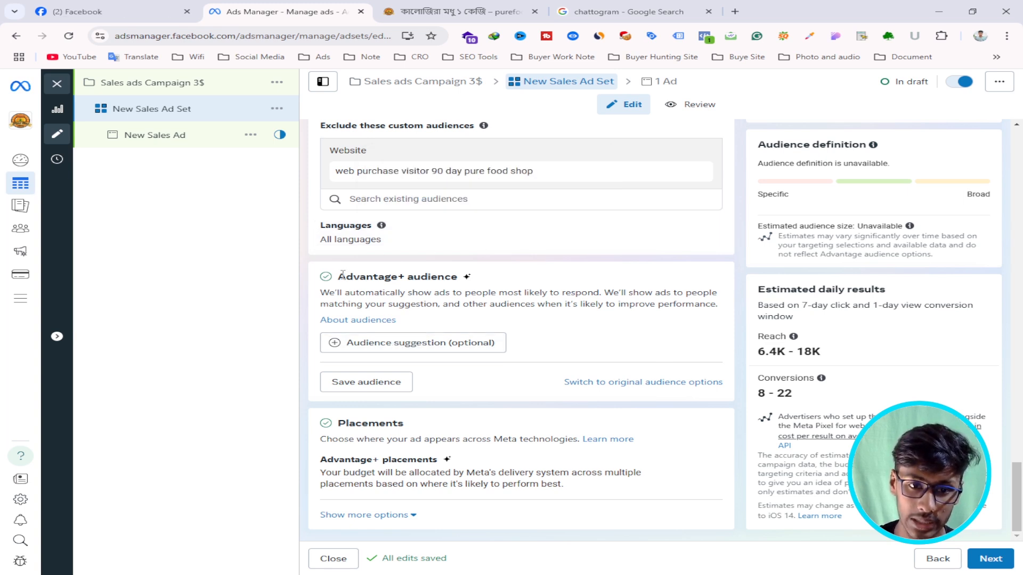
left_click_drag(341, 276, 446, 277)
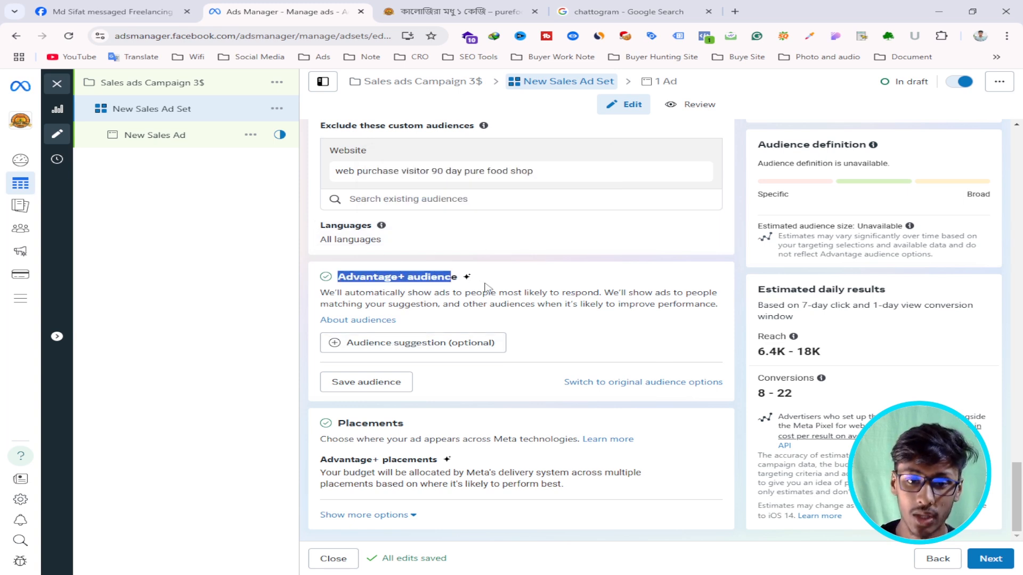
left_click(456, 275)
left_click_drag(458, 276, 335, 277)
left_click(401, 278)
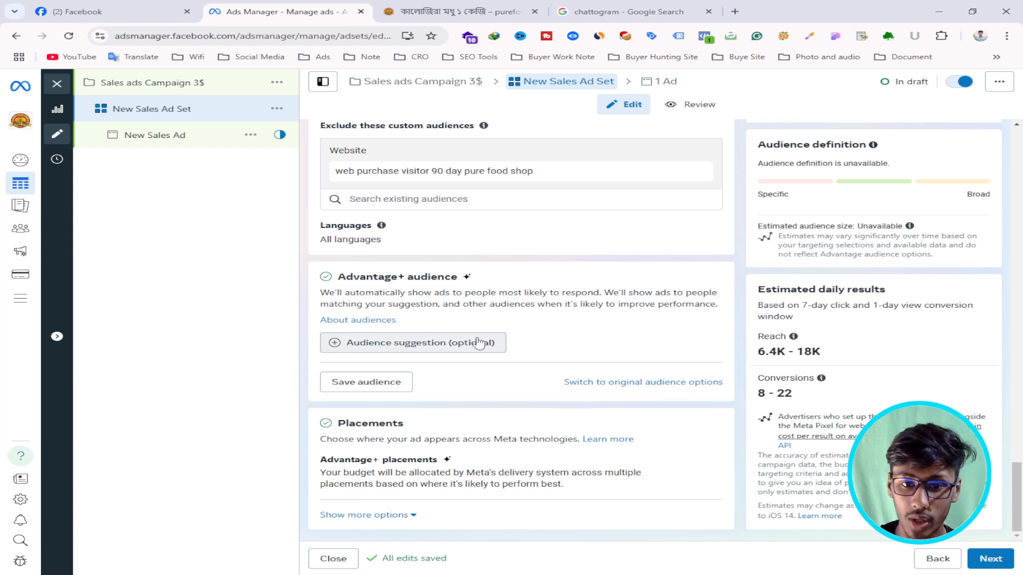
left_click(463, 345)
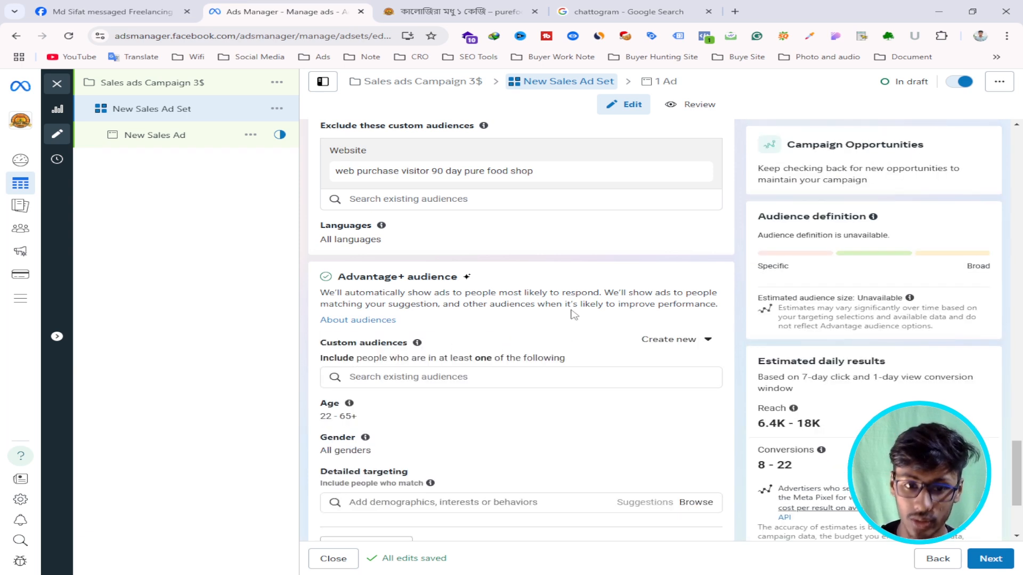
scroll(499, 333, "down", 3)
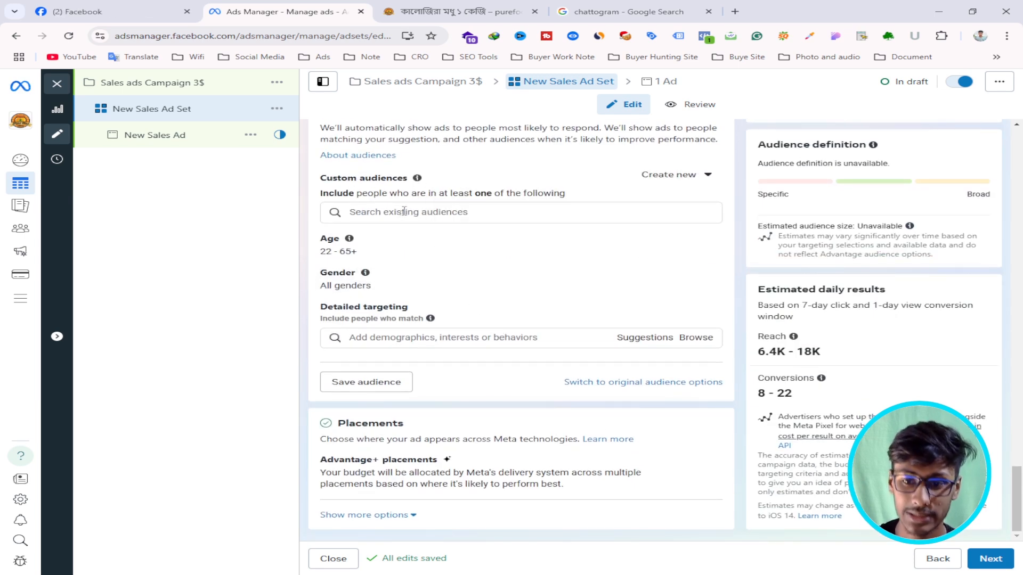
- Open the suggested age range for editing, keep the maximum at 65+, and set the suggested gender to Men
mouse_move(697, 240)
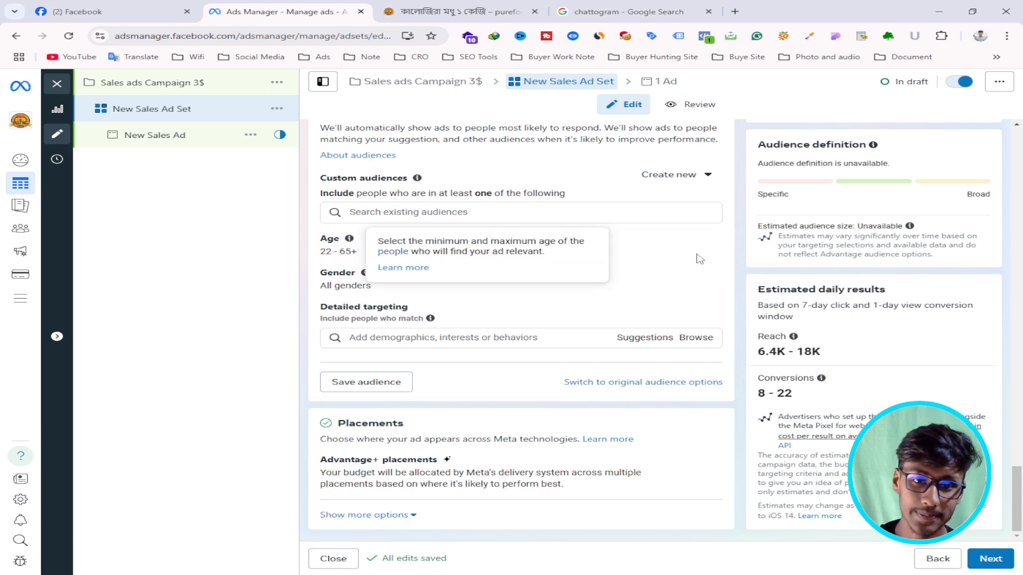
left_click(701, 240)
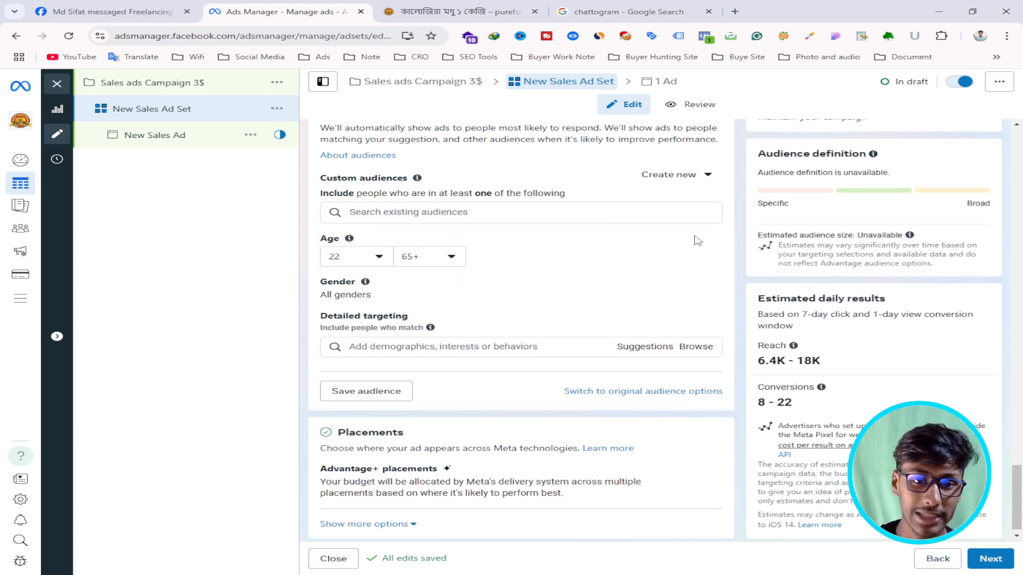
left_click(421, 255)
left_click(419, 420)
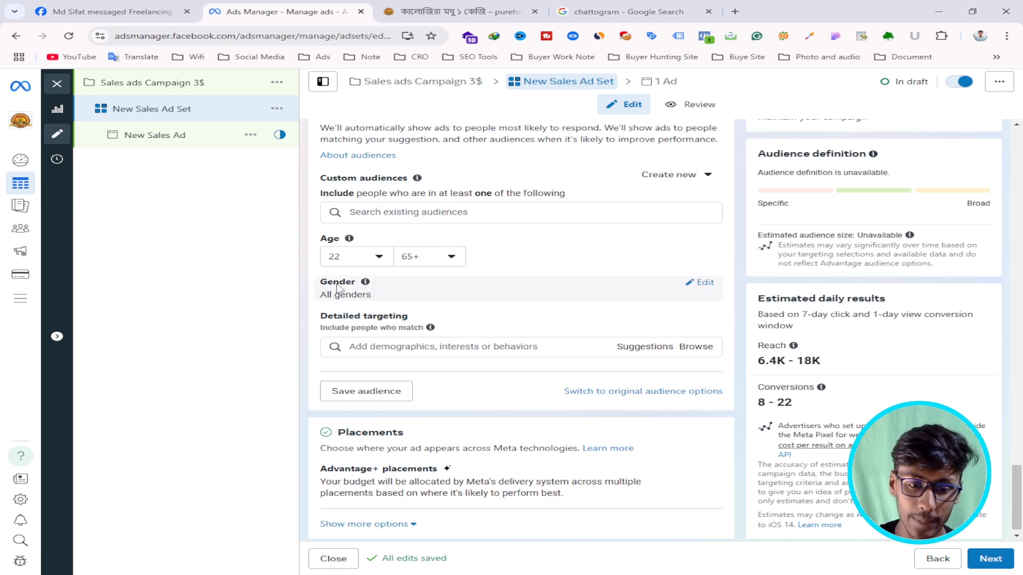
left_click(702, 283)
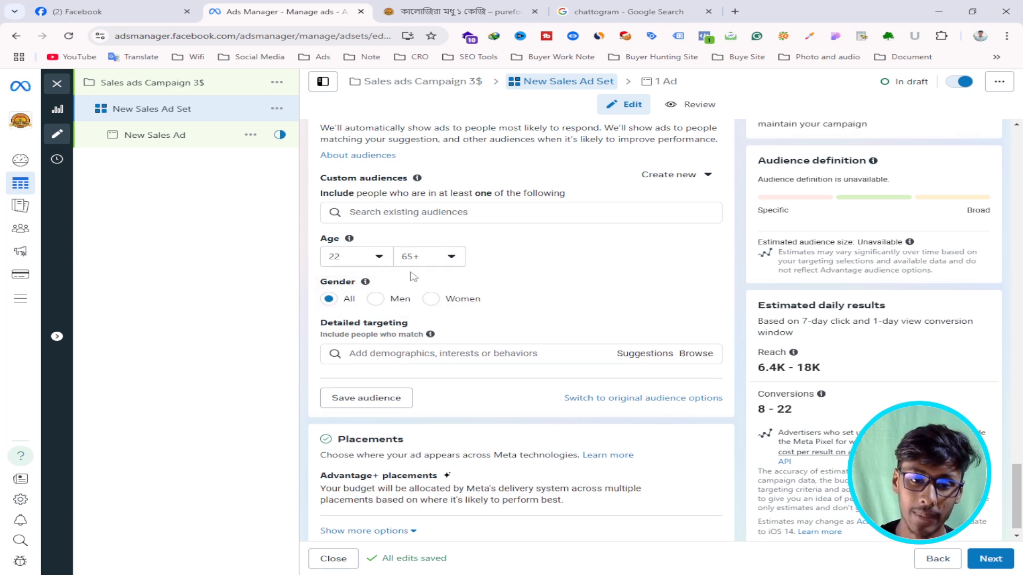
left_click(375, 299)
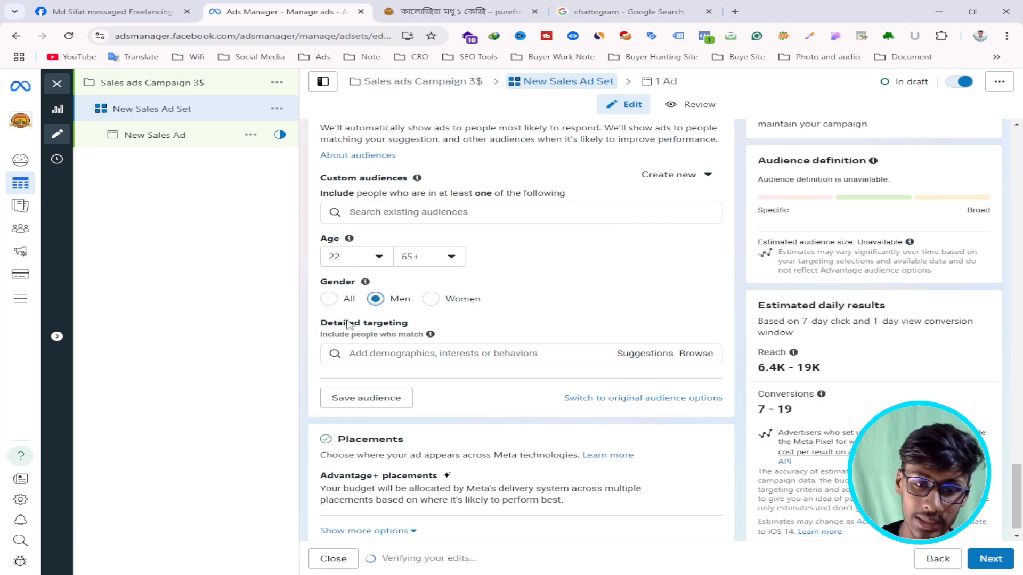
mouse_move(365, 282)
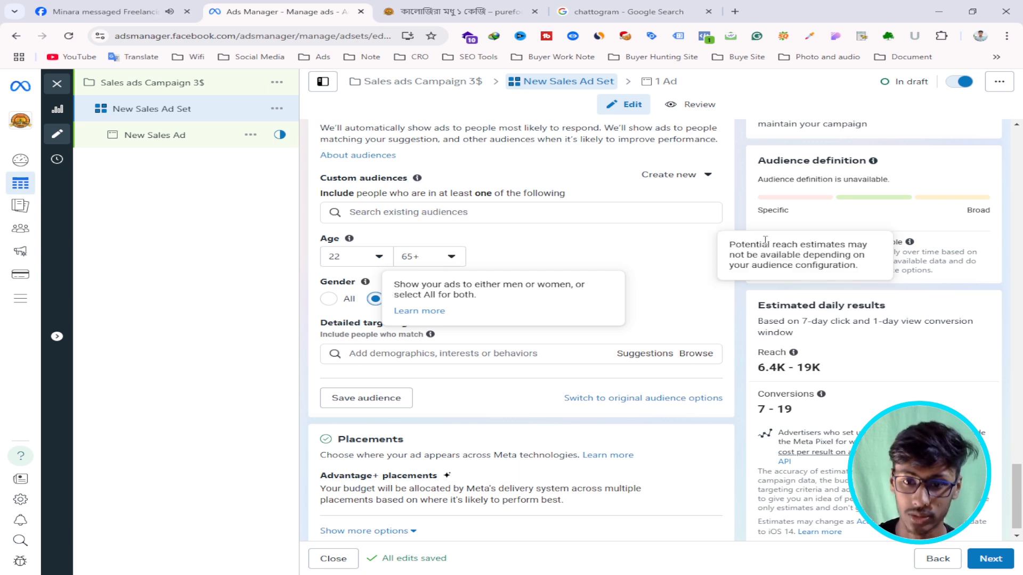
scroll(388, 288, "down", 1)
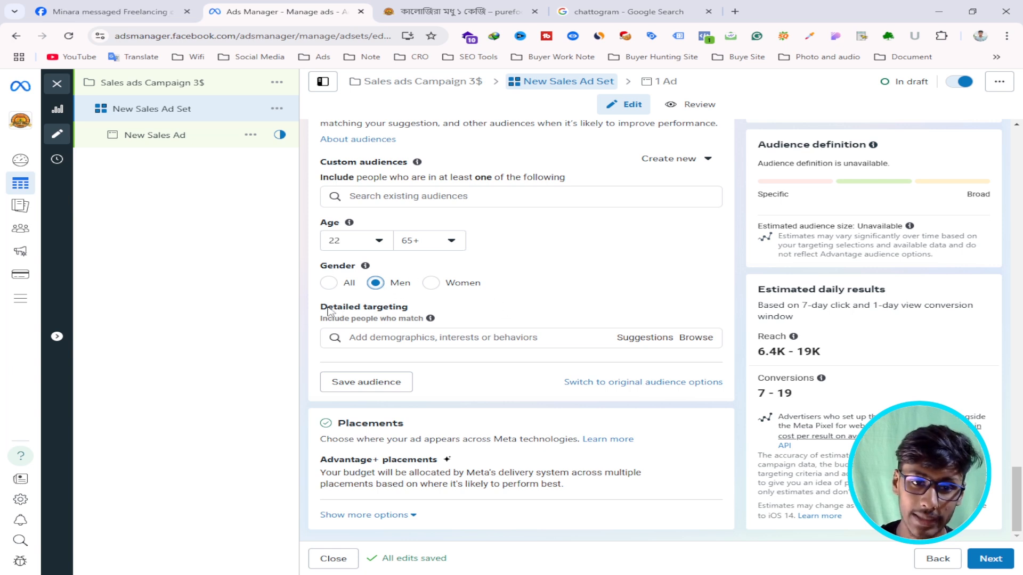
- Browse the Shopping and fashion interests in detailed targeting and add Online shopping (retail)
left_click_drag(321, 309, 410, 306)
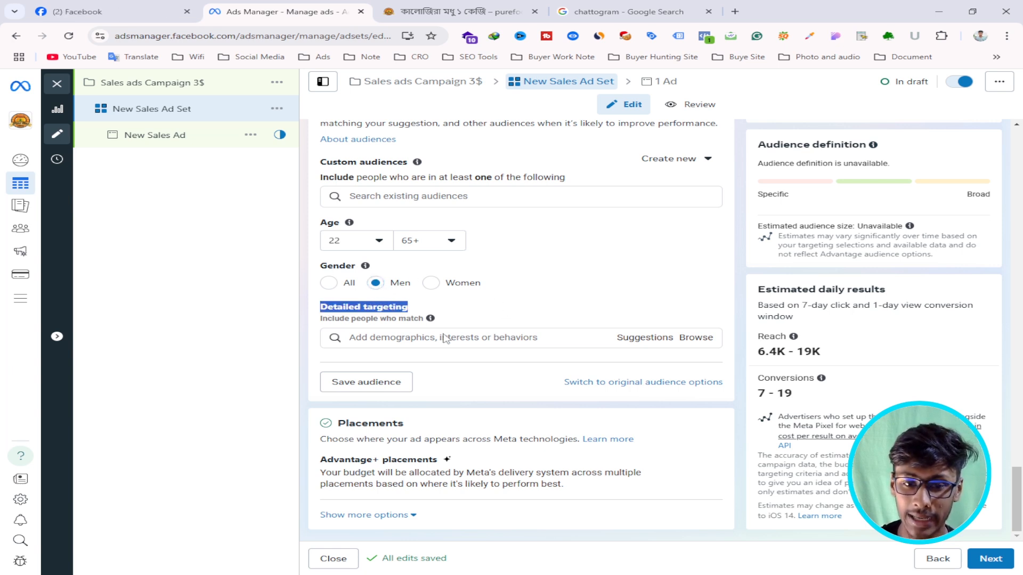
left_click(423, 337)
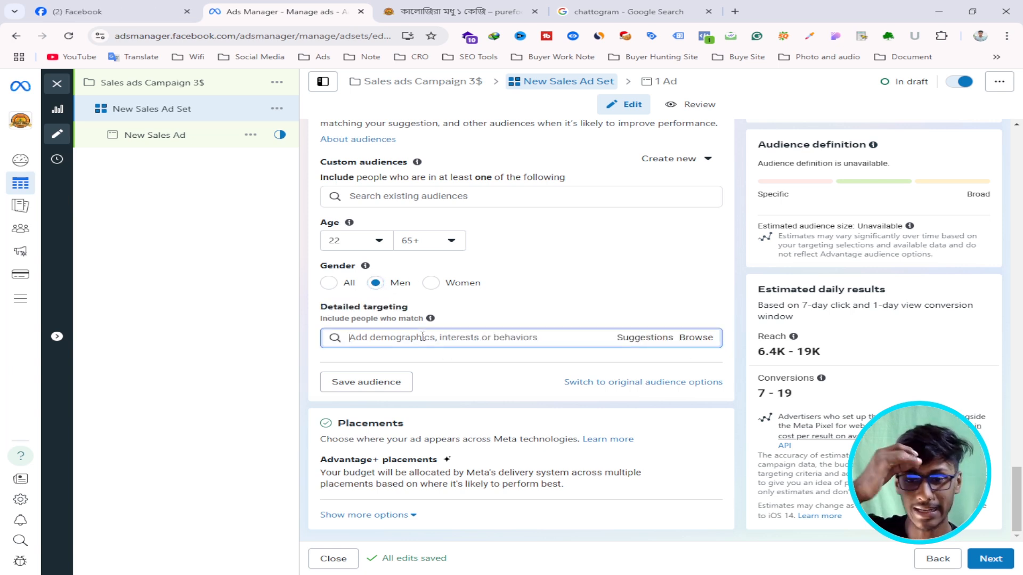
left_click(698, 341)
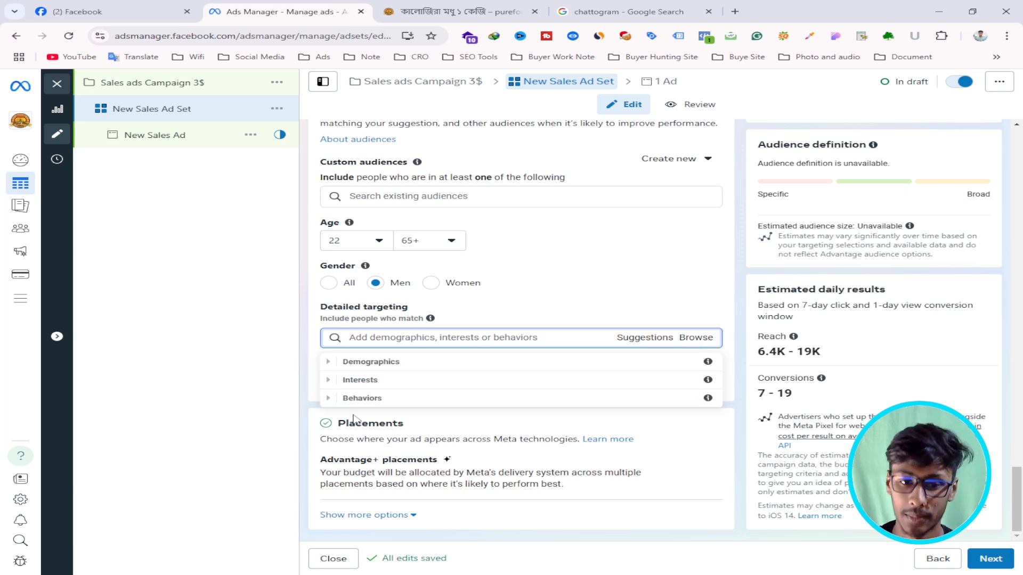
left_click(330, 385)
scroll(389, 402, "down", 3)
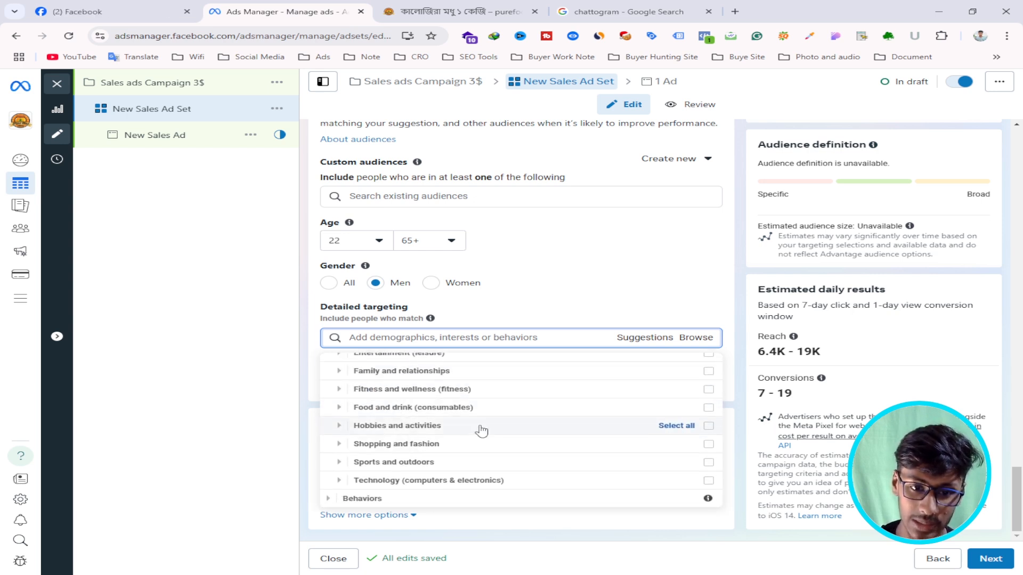
left_click(341, 447)
left_click(345, 441)
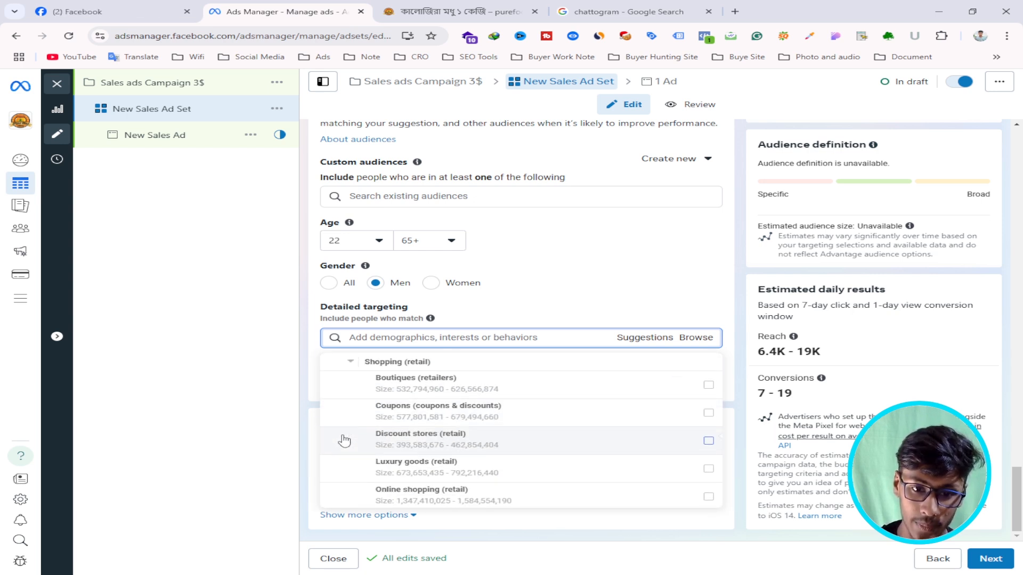
scroll(469, 427, "down", 2)
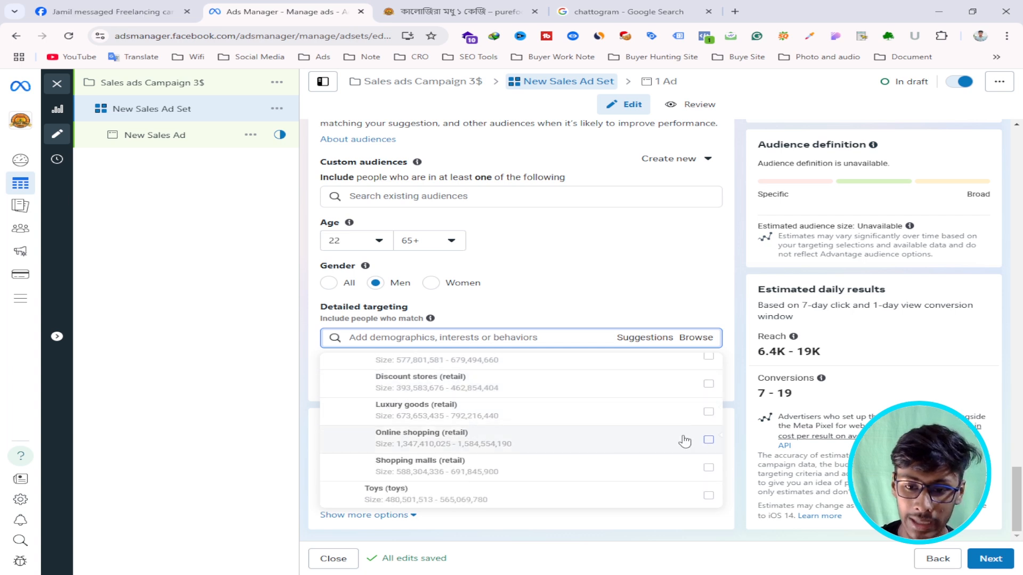
left_click(514, 439)
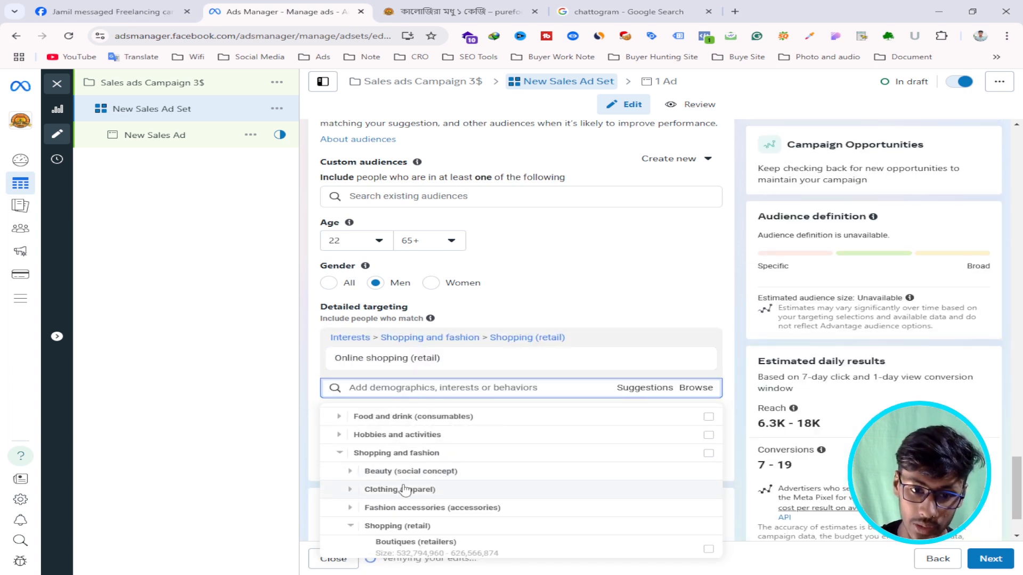
- Add the interest Organic food (food & drink) from the Food and drink (consumables) category to detailed targeting
scroll(395, 482, "up", 2)
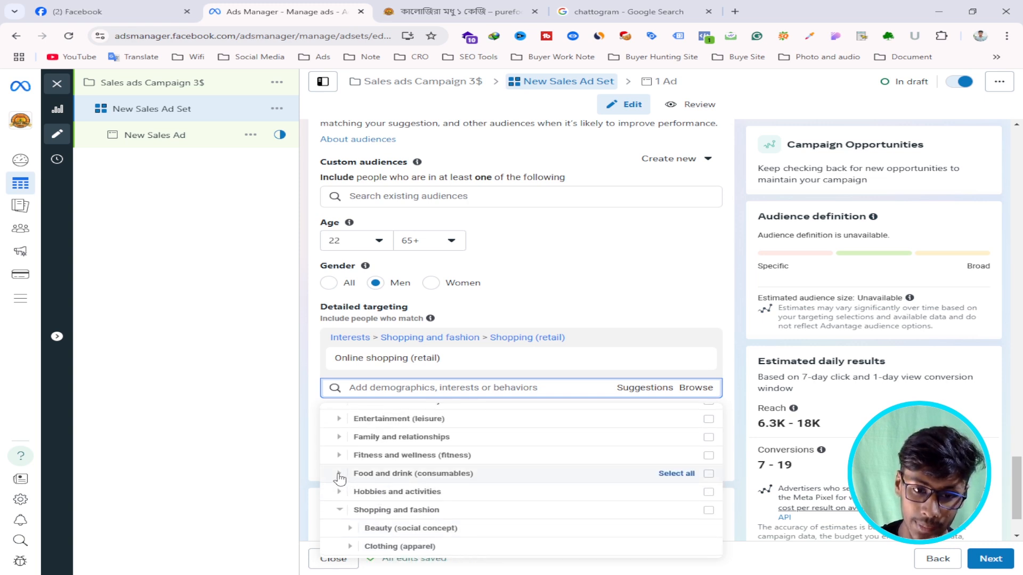
left_click(338, 474)
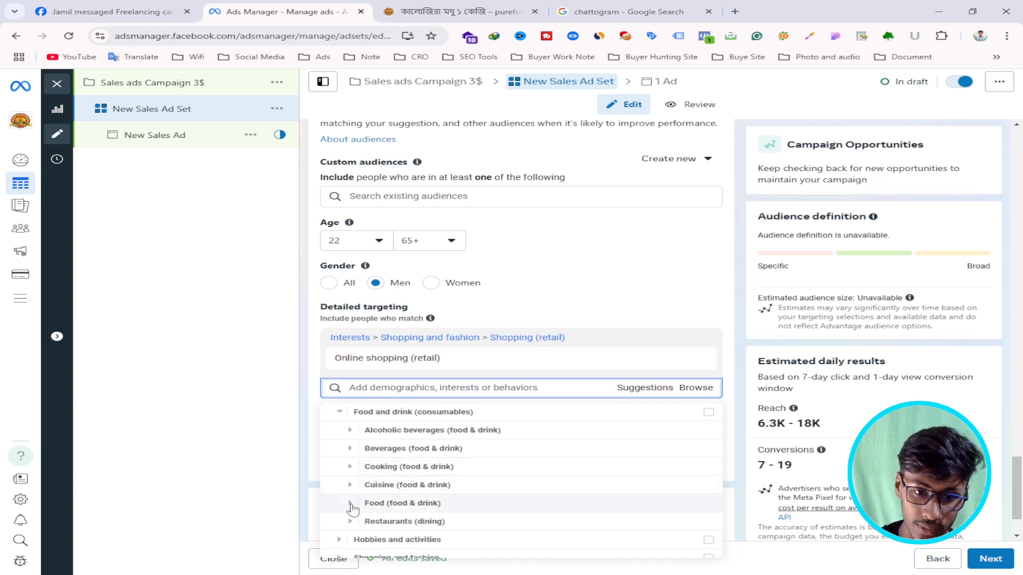
left_click(350, 503)
scroll(505, 463, "down", 1)
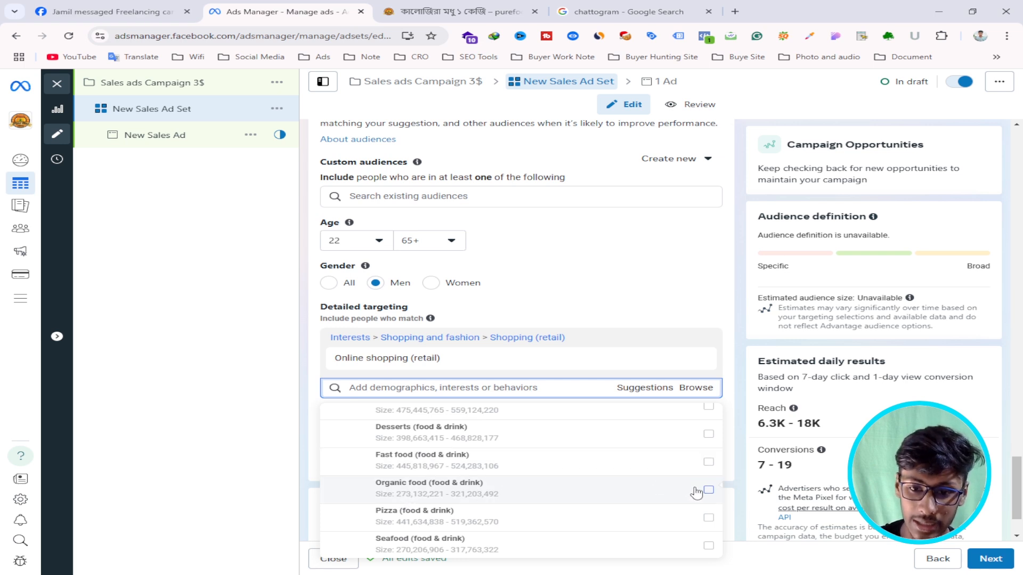
mouse_move(706, 490)
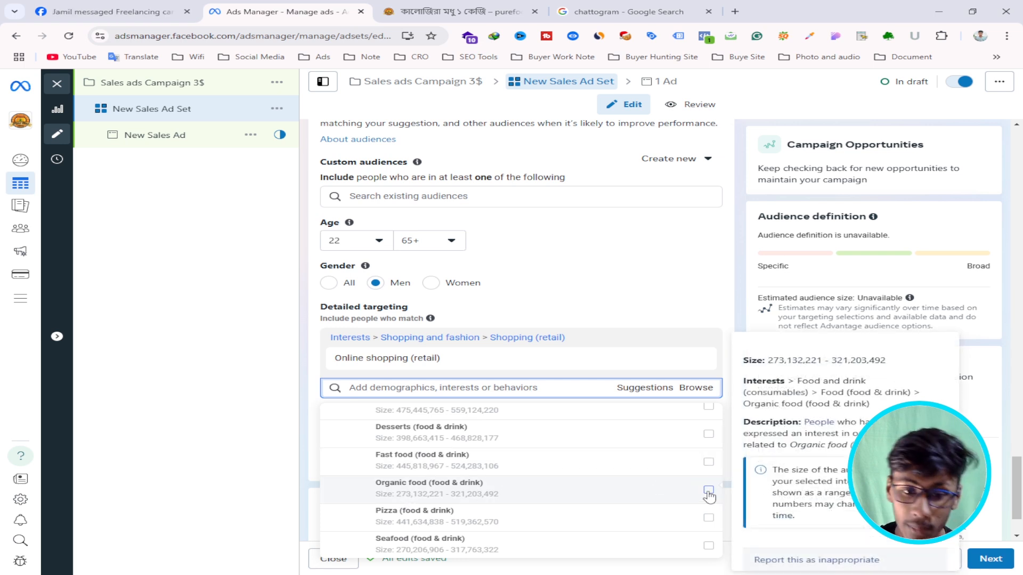
left_click(709, 490)
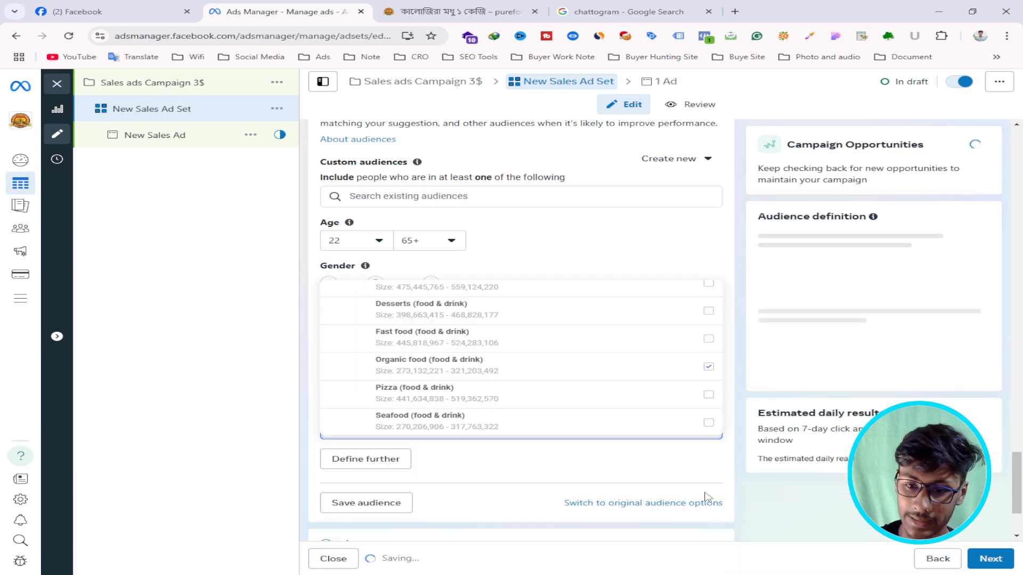
- Add Engaged Shoppers from the Purchase behavior category to detailed targeting and review the selected targeting entries
scroll(554, 360, "down", 4)
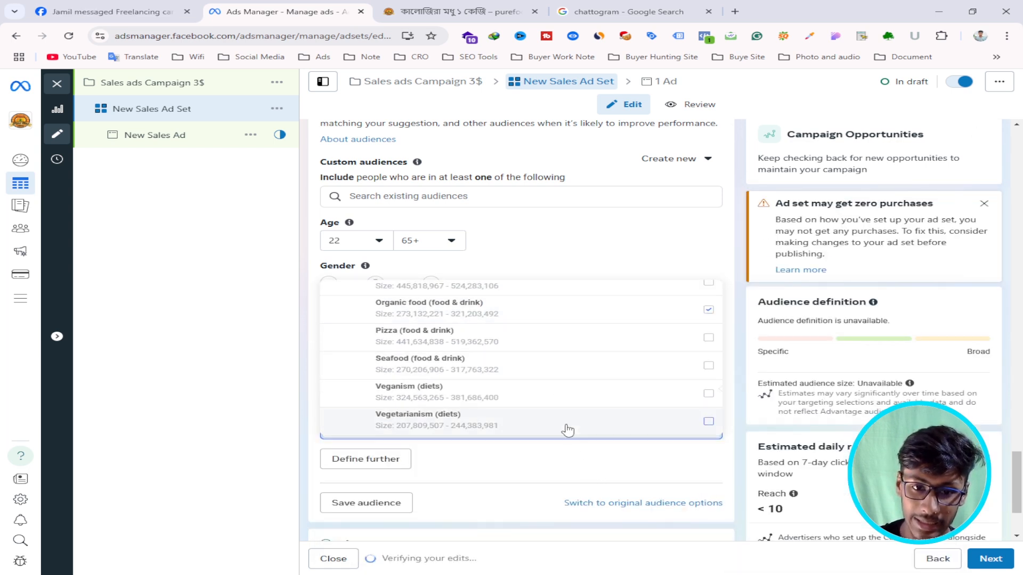
scroll(485, 377, "up", 4)
scroll(482, 372, "up", 4)
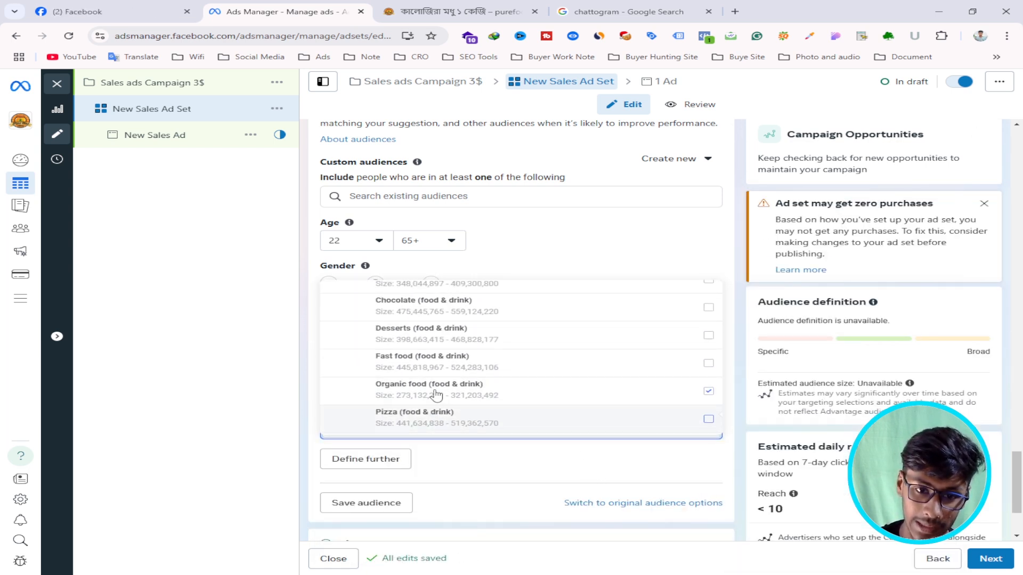
scroll(466, 347, "down", 6)
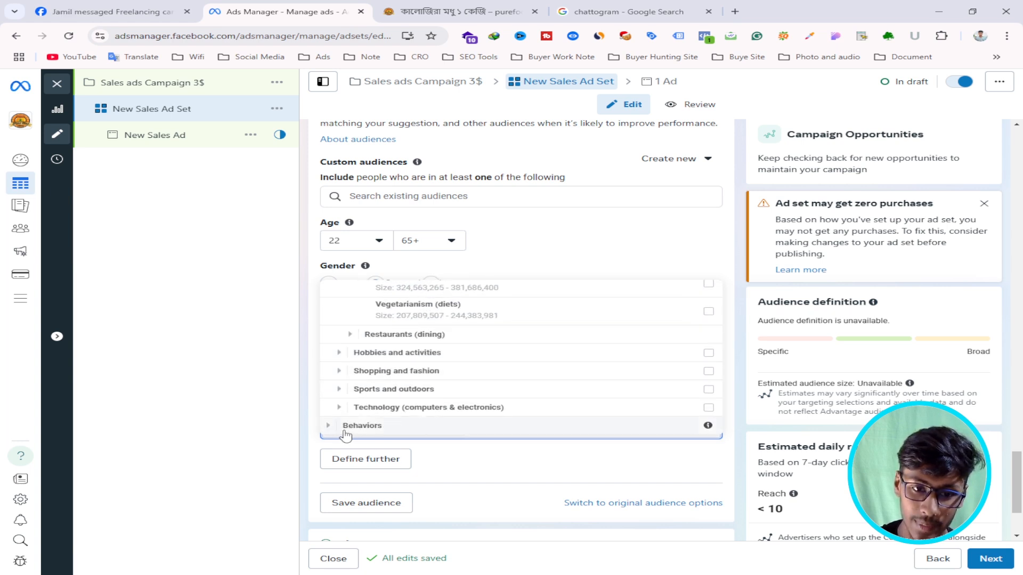
scroll(501, 384, "down", 3)
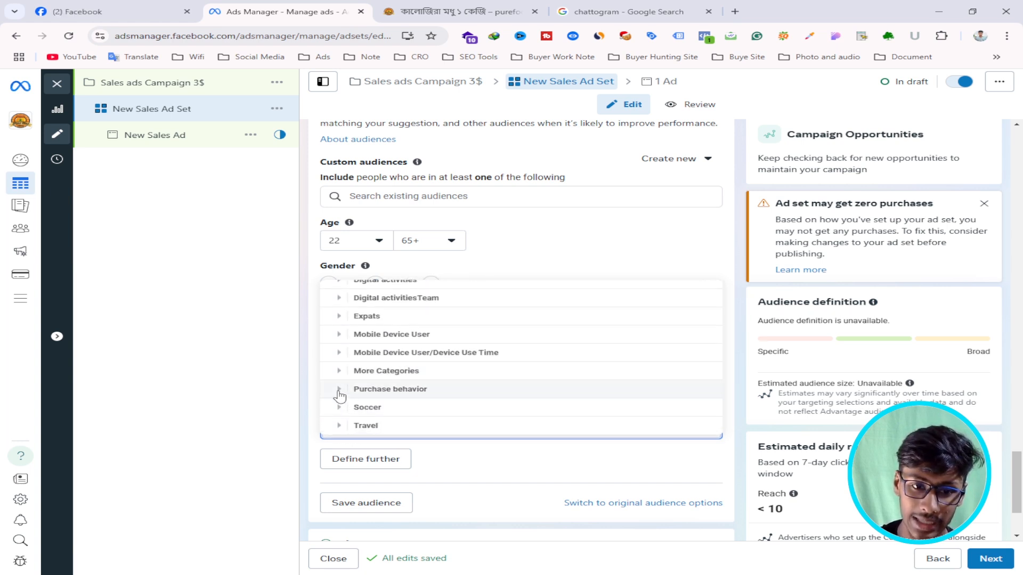
left_click(339, 389)
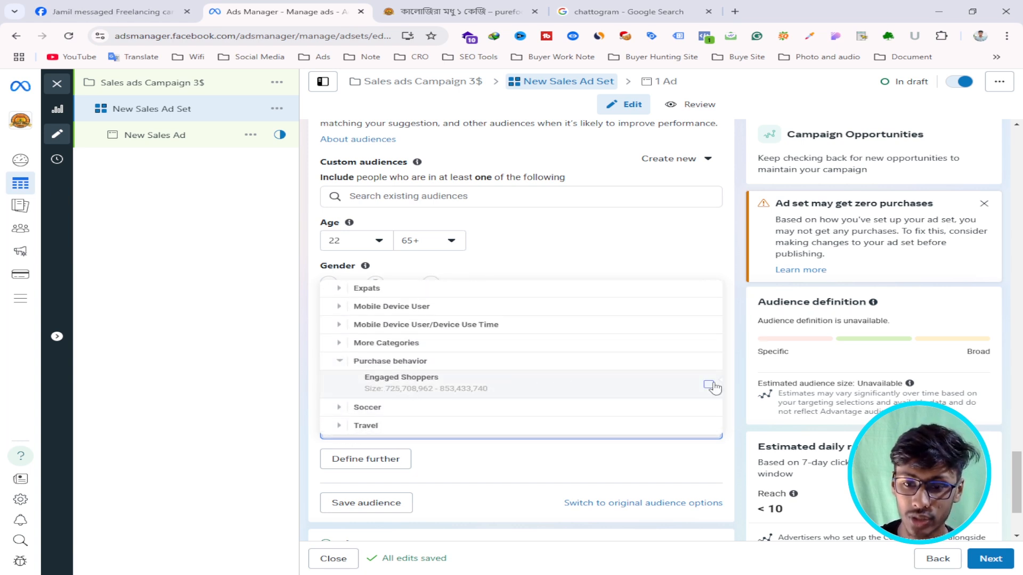
mouse_move(710, 388)
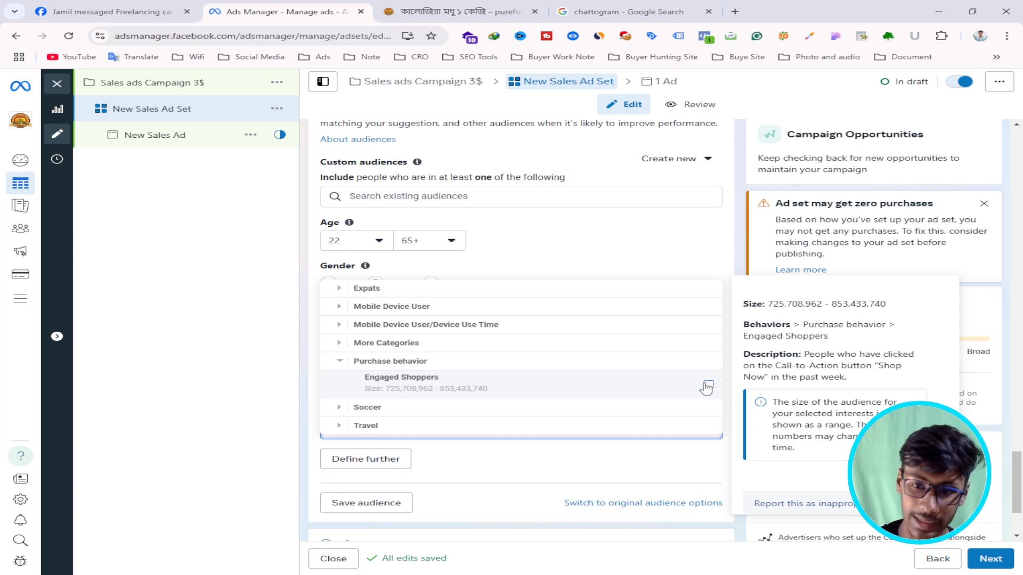
left_click(707, 388)
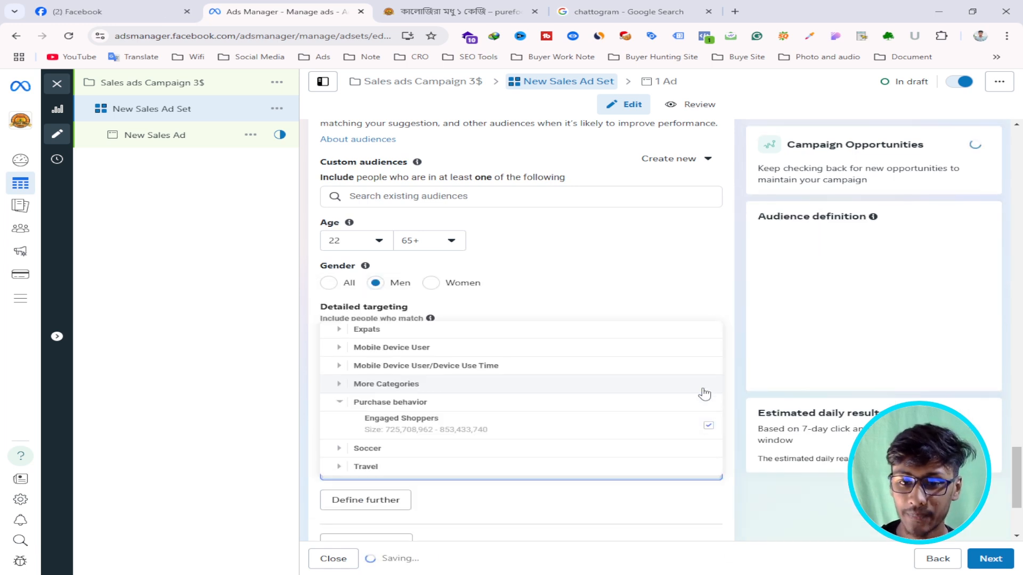
left_click(745, 213)
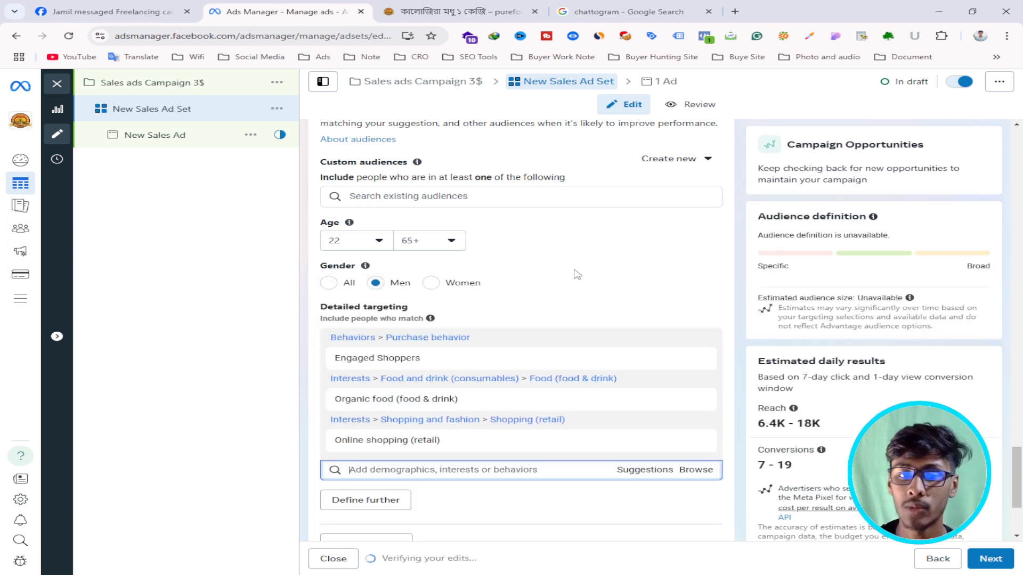
scroll(576, 274, "down", 1)
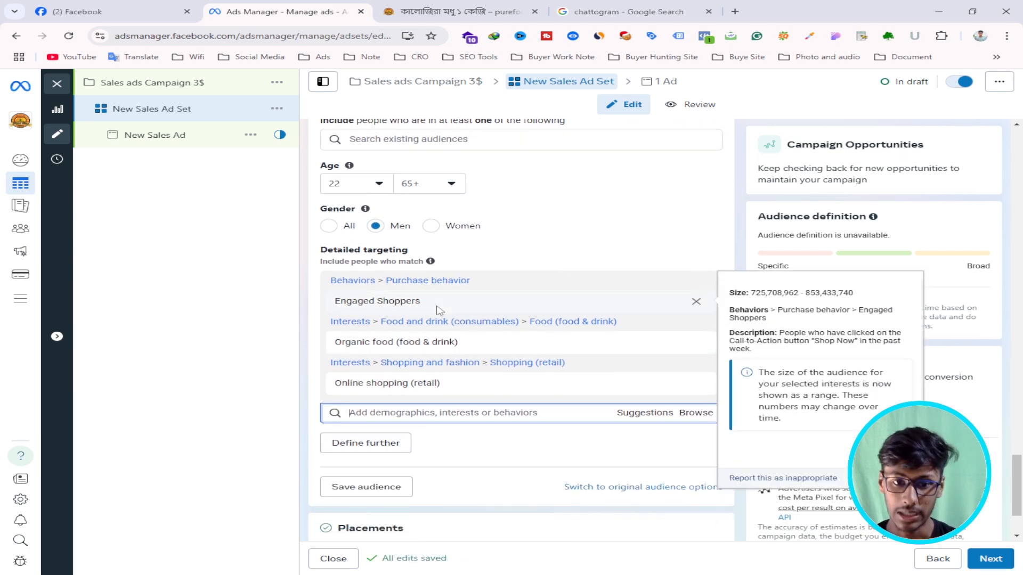
scroll(442, 309, "down", 1)
scroll(480, 330, "up", 2)
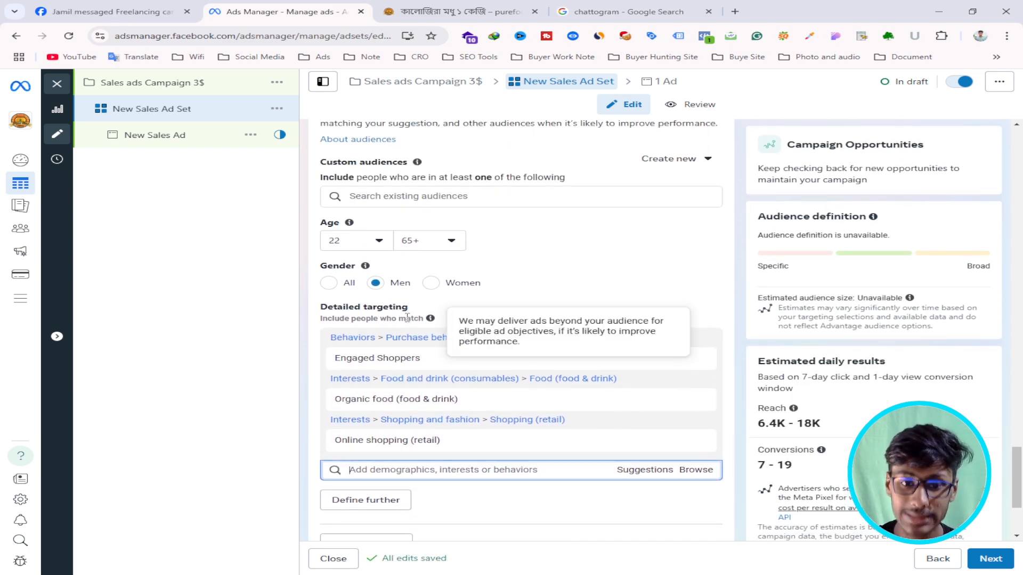
scroll(435, 347, "down", 1)
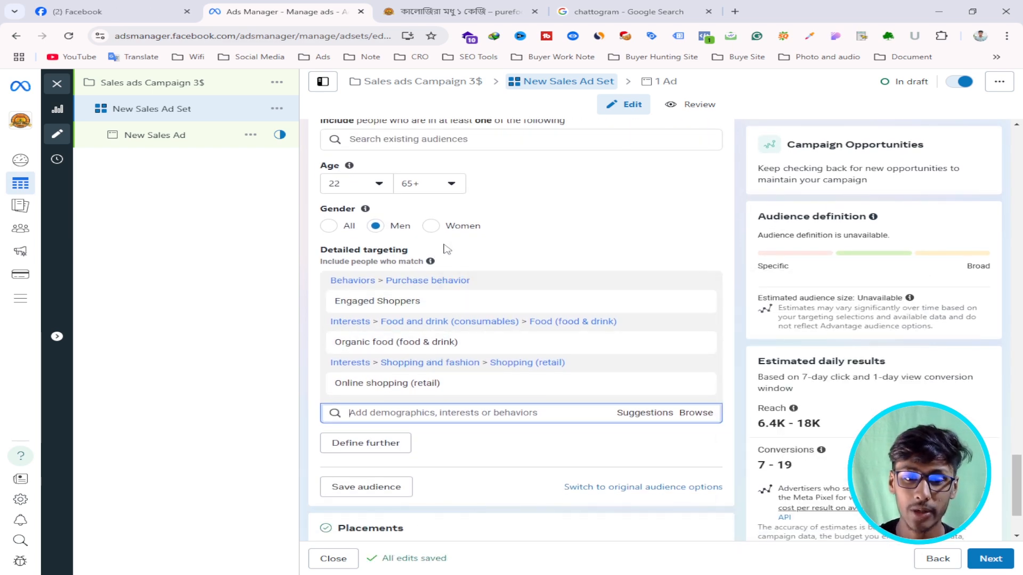
- Review the selected detailed targeting entries, search for "honey" and add the interest Honey (food & drink)
scroll(447, 250, "down", 1)
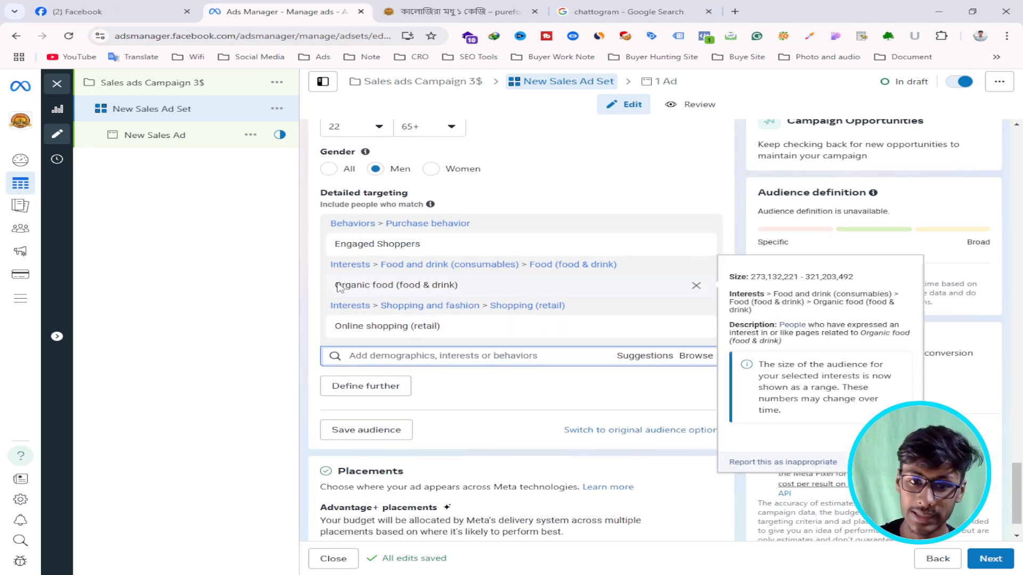
mouse_move(357, 256)
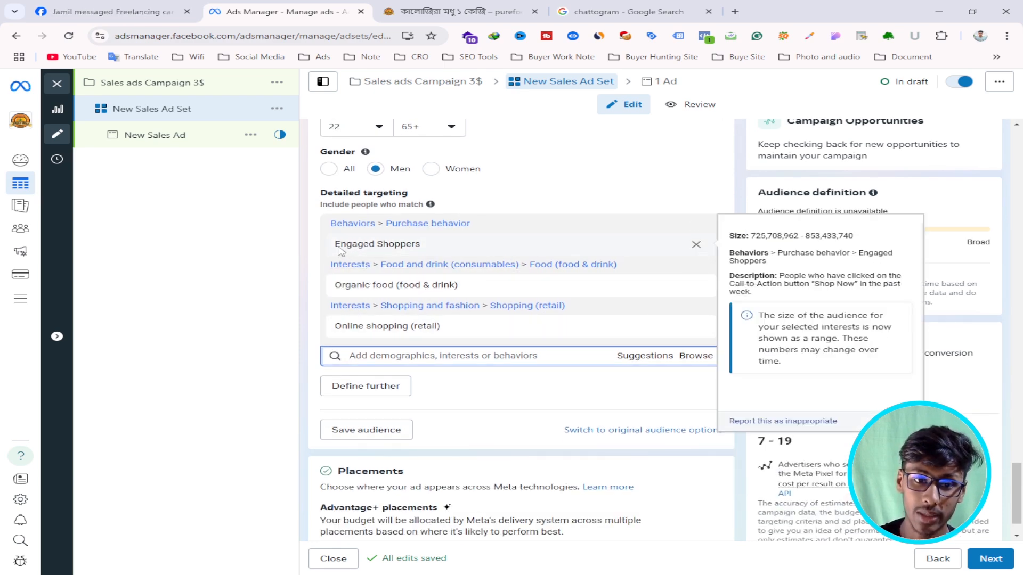
mouse_move(341, 330)
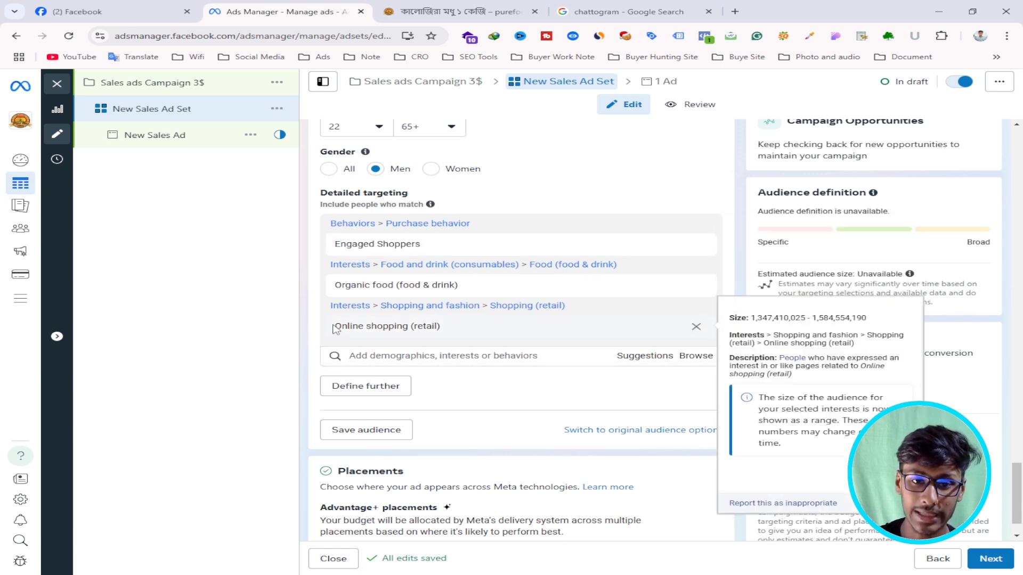
left_click_drag(335, 328, 438, 328)
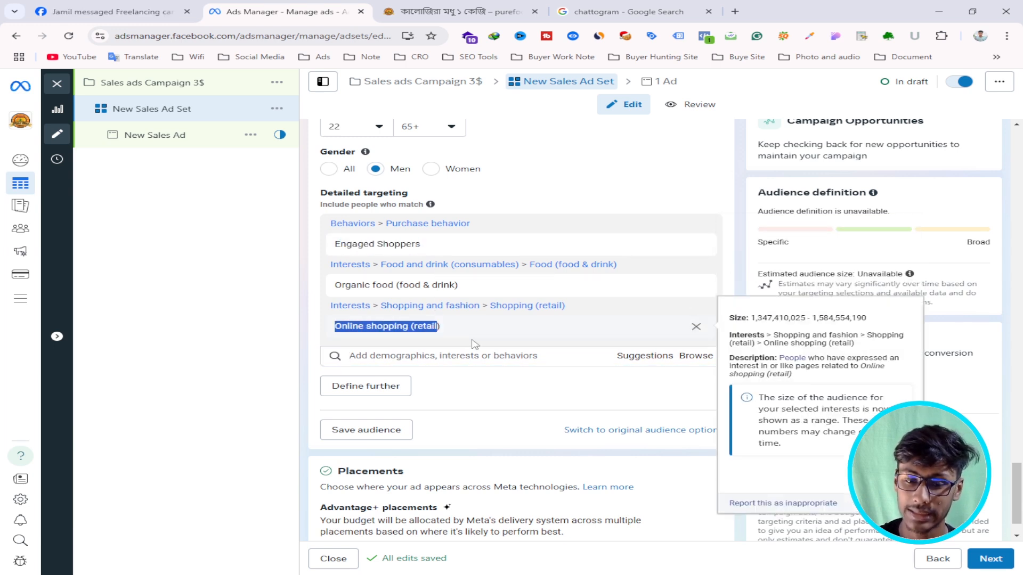
left_click(479, 356)
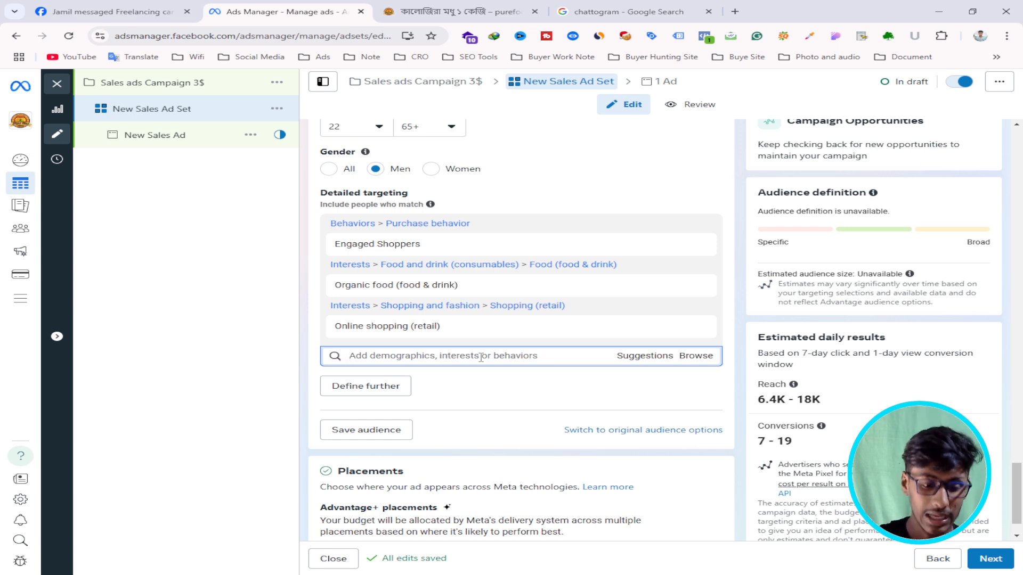
type("honey")
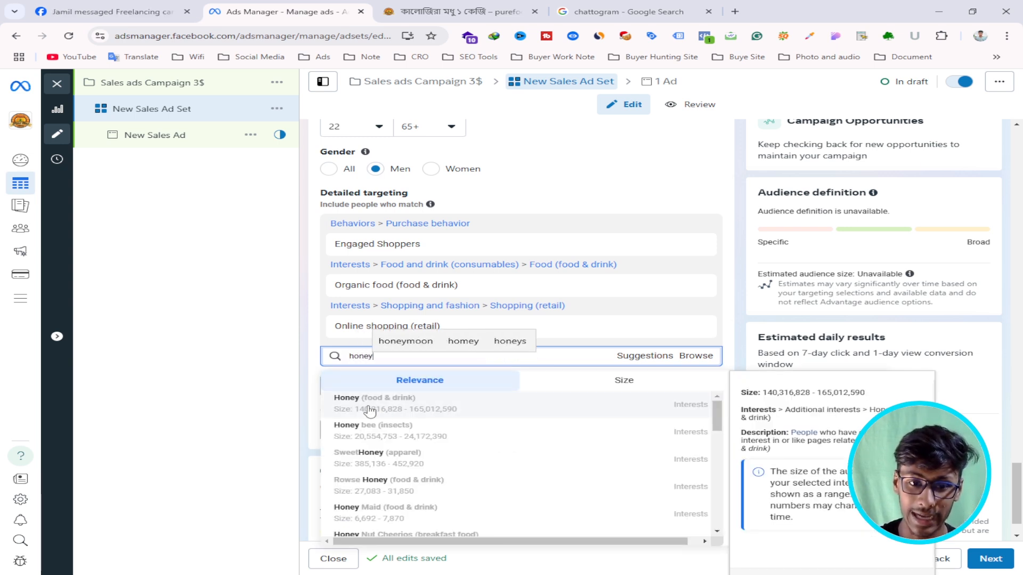
left_click(493, 404)
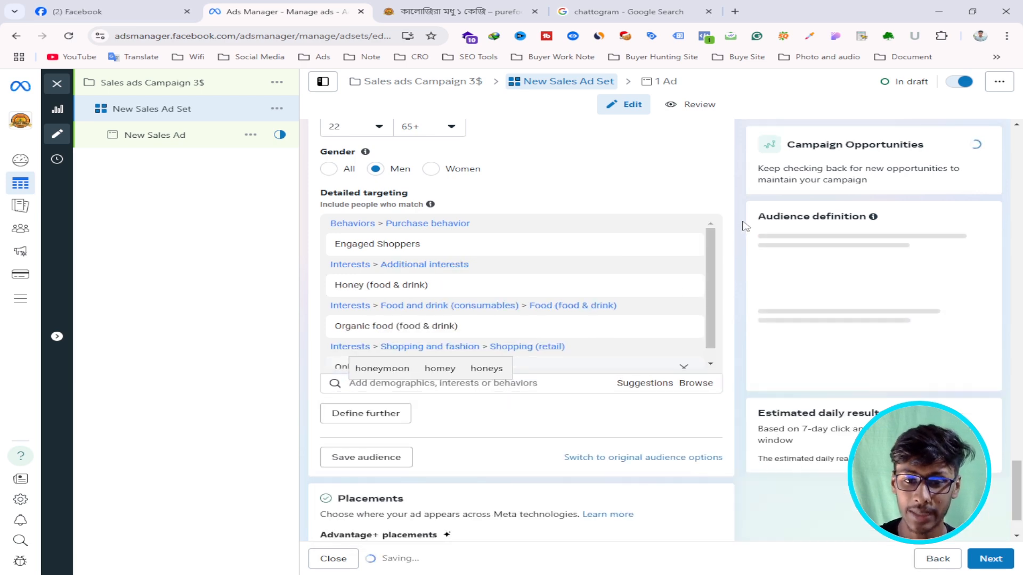
- Add the suggested interests Organic product (food & drink), Natural product (science), Shopping (retail) and Natural foods (food & drink) to detailed targeting
scroll(728, 161, "down", 1)
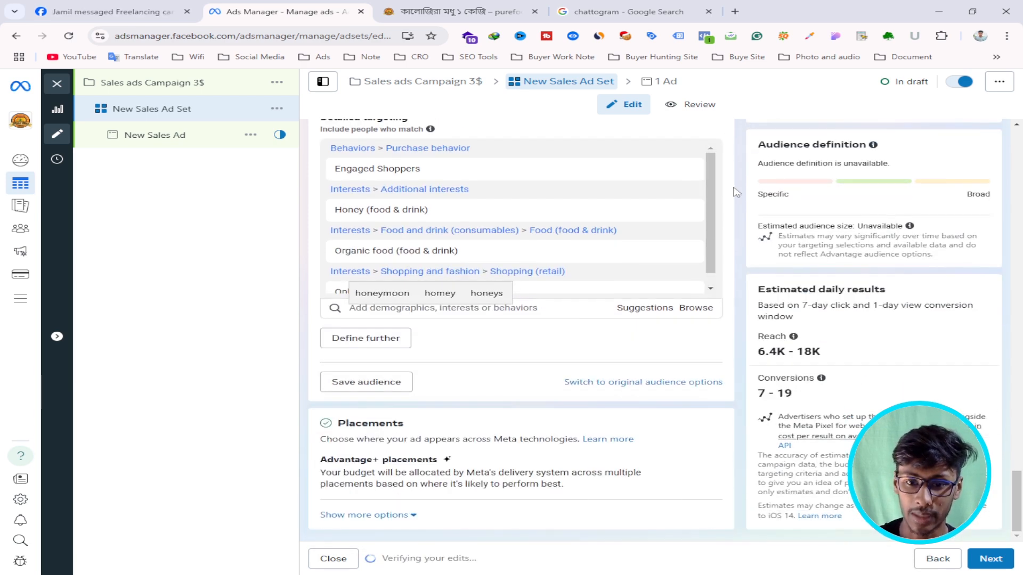
left_click(637, 313)
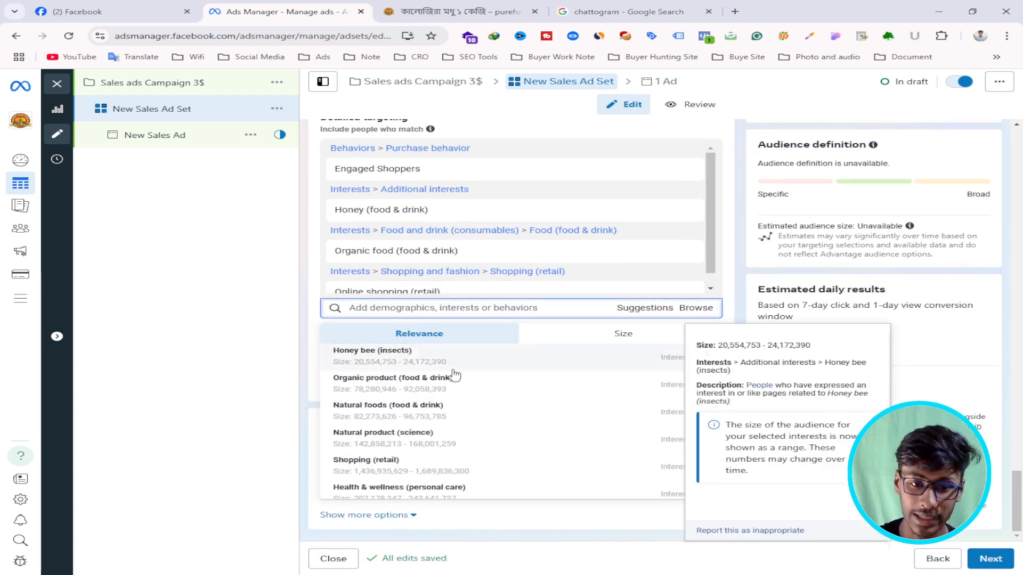
left_click(413, 387)
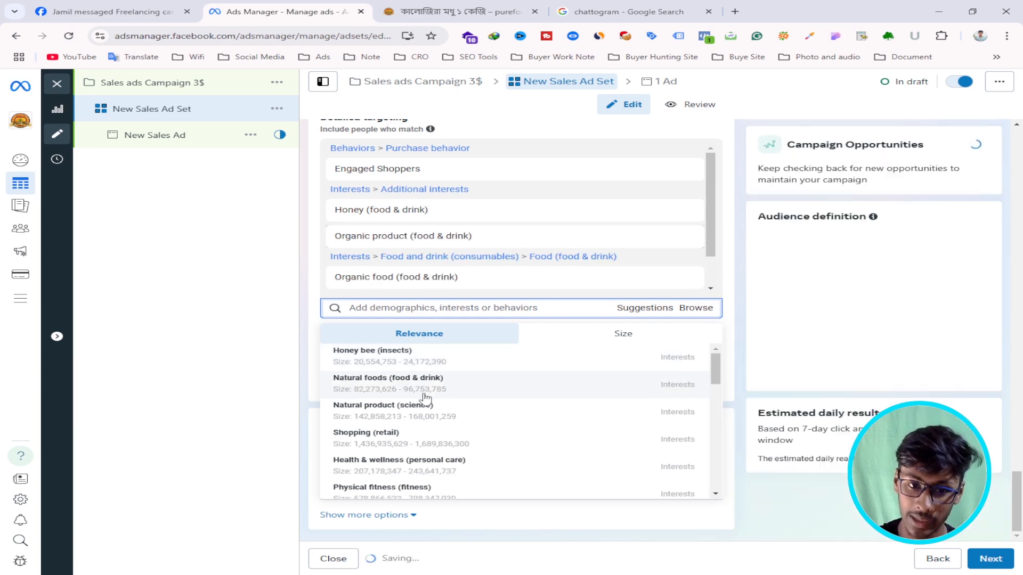
left_click(378, 382)
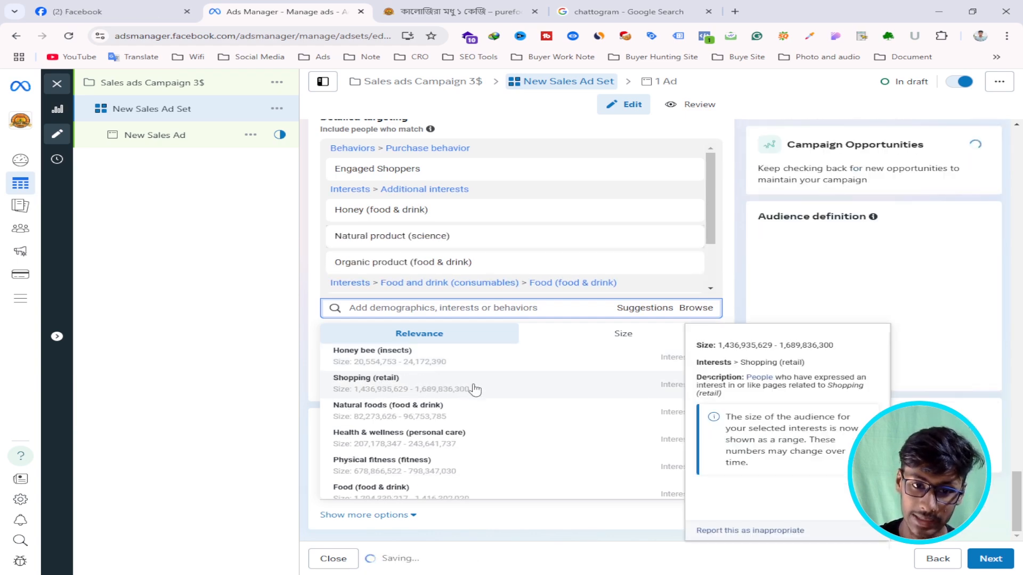
left_click(529, 390)
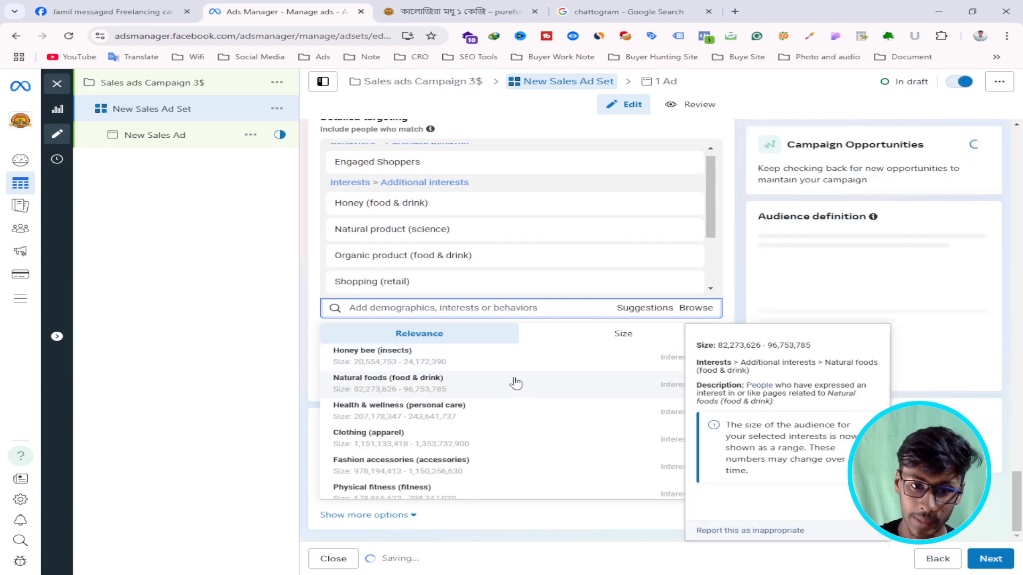
left_click(408, 388)
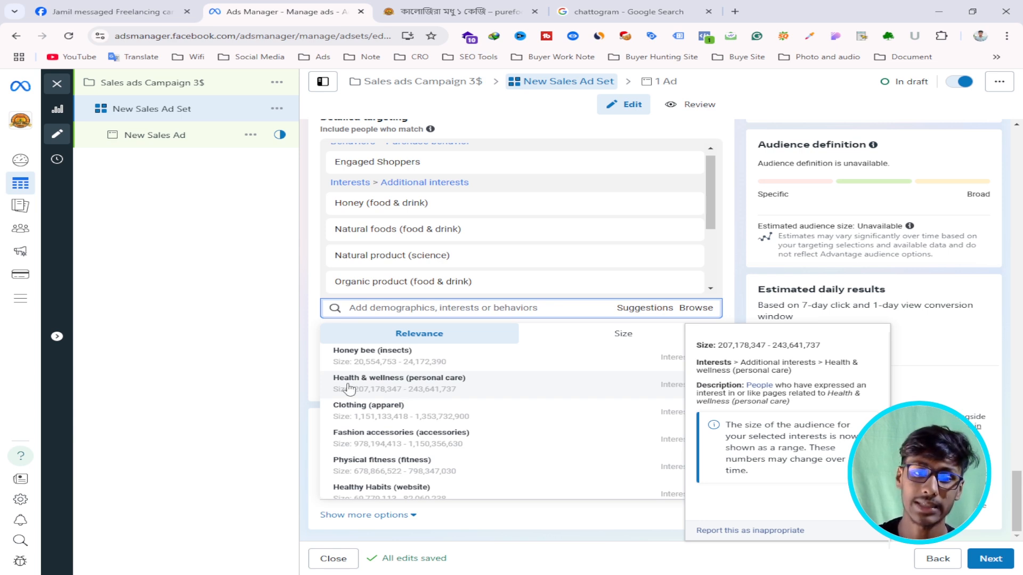
- Add the suggested interests Health & wellness (personal care) and Food (food & drink) to detailed targeting
left_click(421, 388)
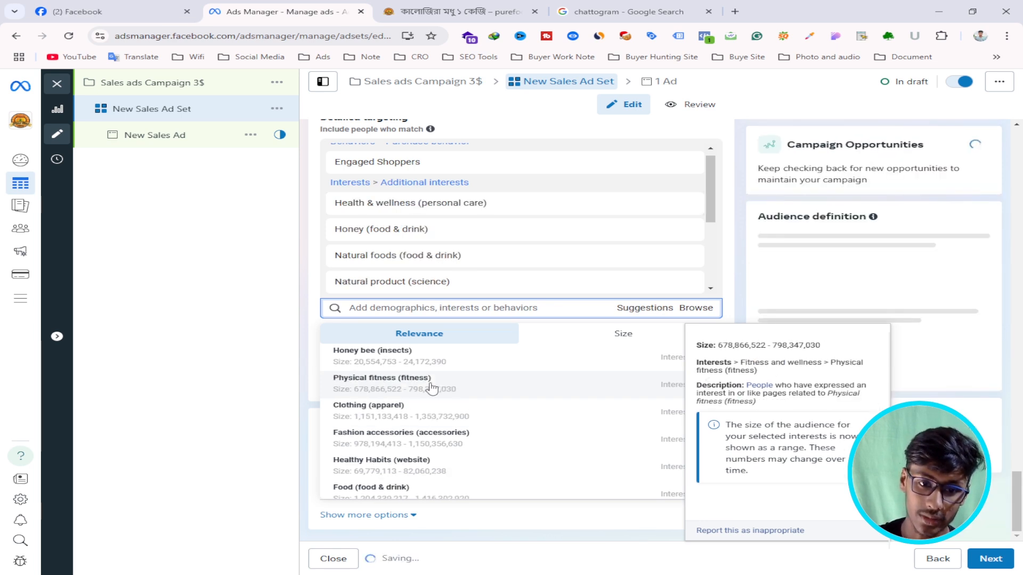
scroll(463, 445, "down", 1)
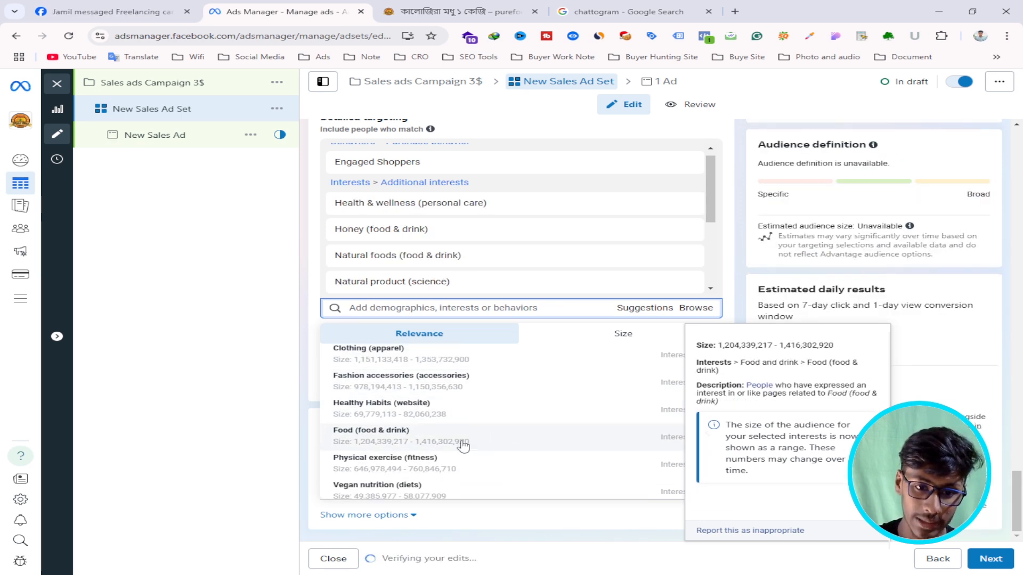
left_click(426, 441)
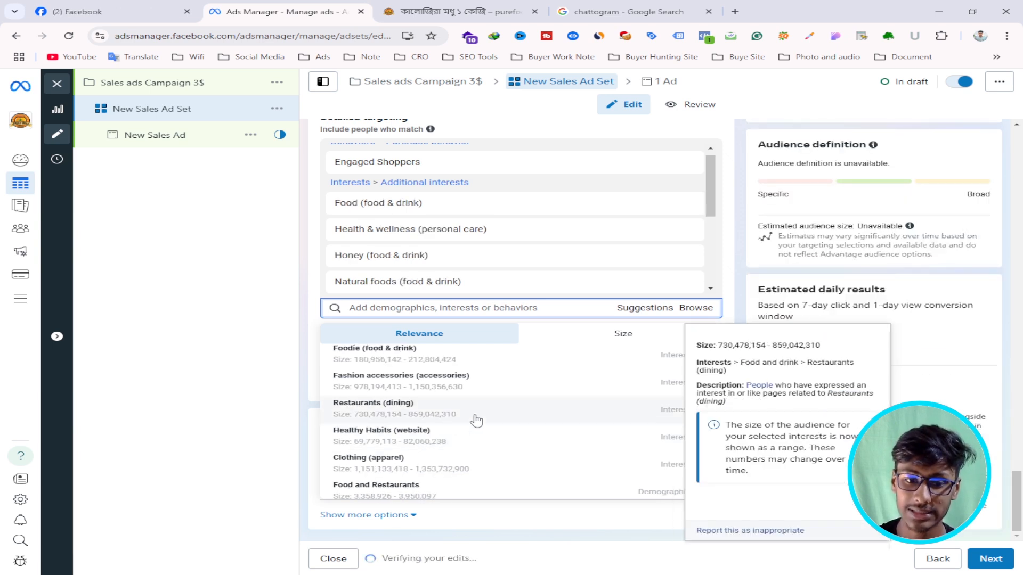
- Look through the remaining detailed targeting suggestions for other interests relevant to the honey and organic food audience
scroll(477, 421, "down", 1)
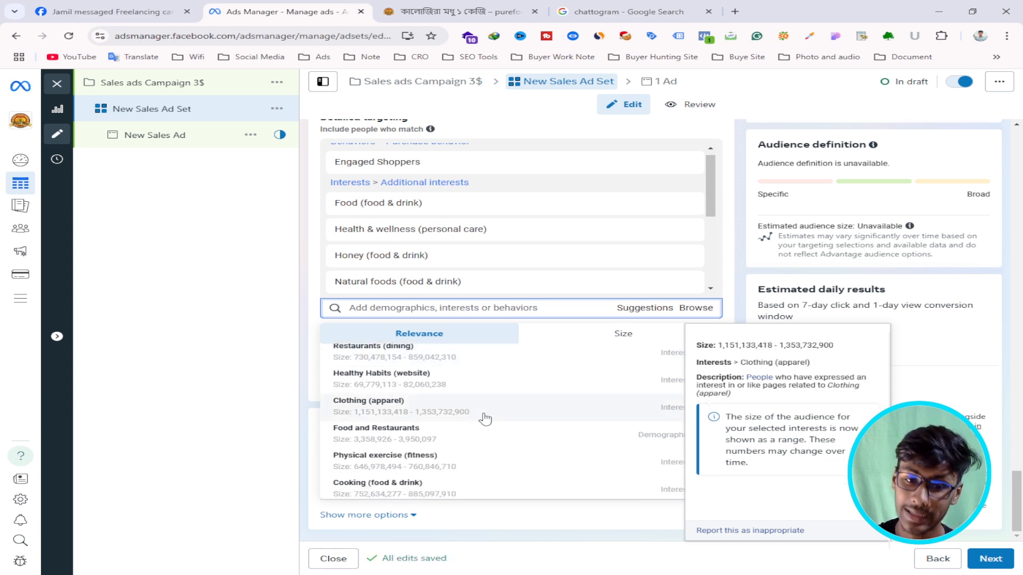
scroll(482, 420, "down", 2)
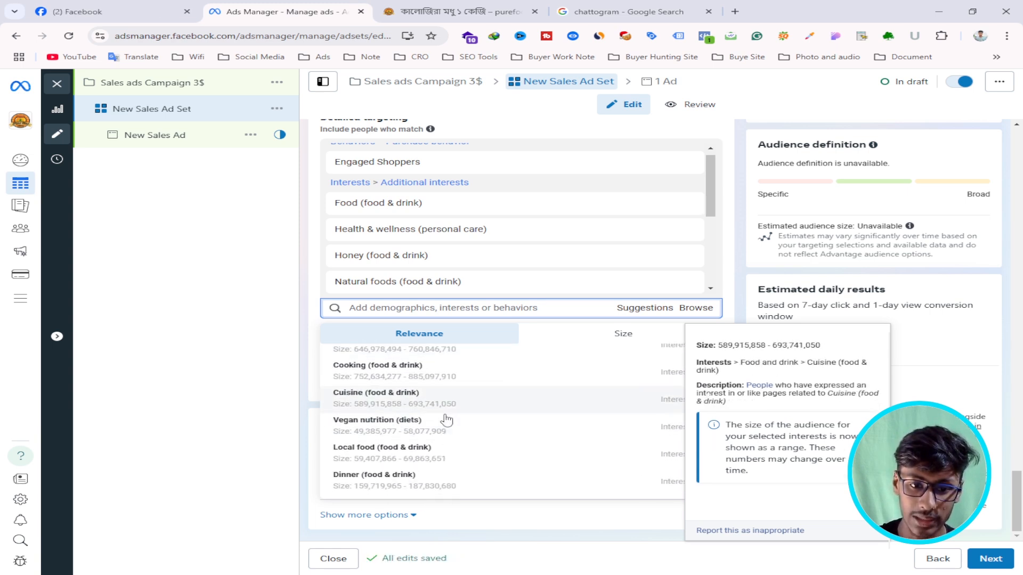
scroll(446, 421, "down", 2)
scroll(469, 439, "down", 4)
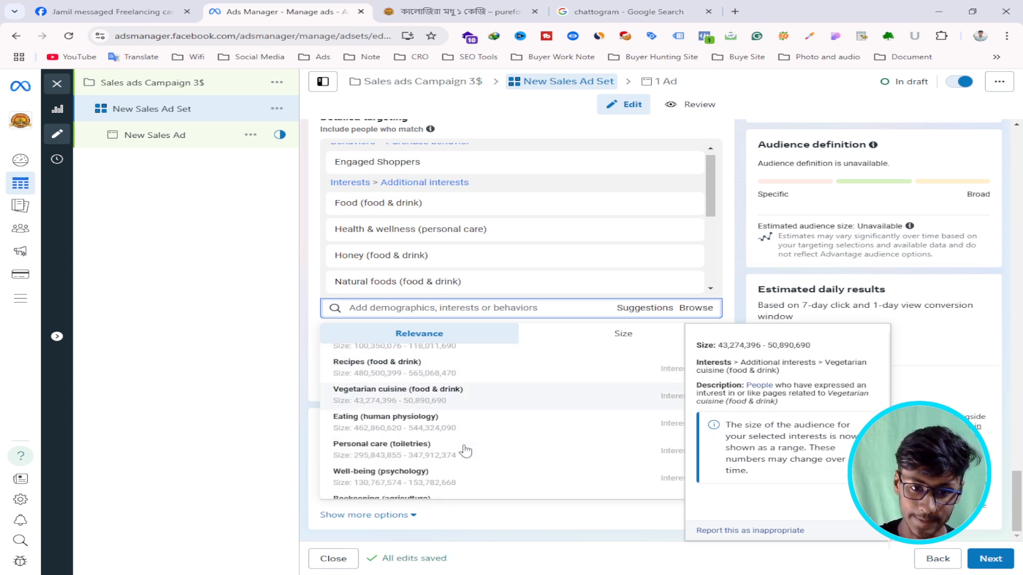
scroll(436, 437, "down", 1)
left_click(738, 219)
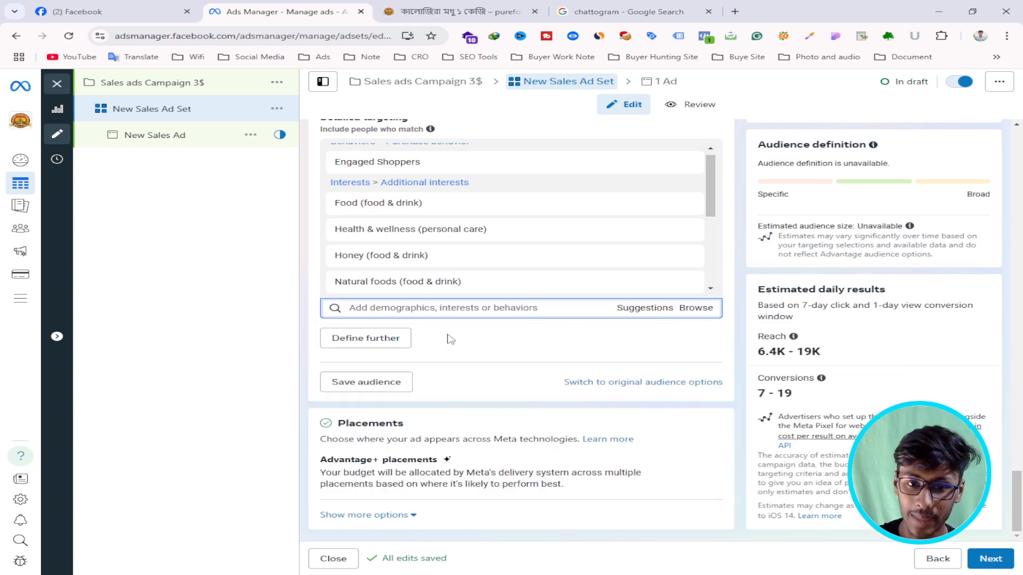
left_click(663, 309)
scroll(416, 437, "down", 5)
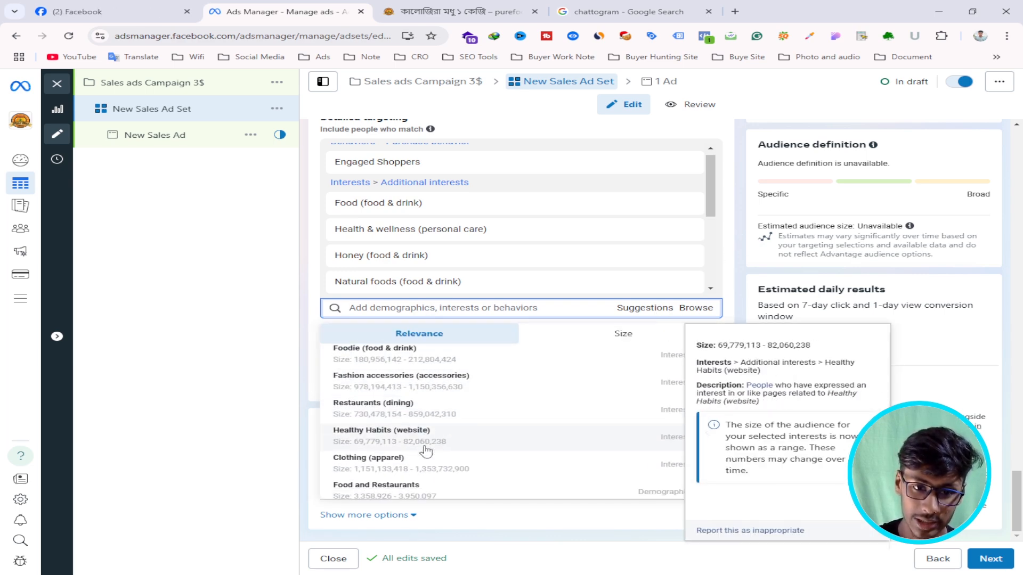
scroll(426, 451, "up", 2)
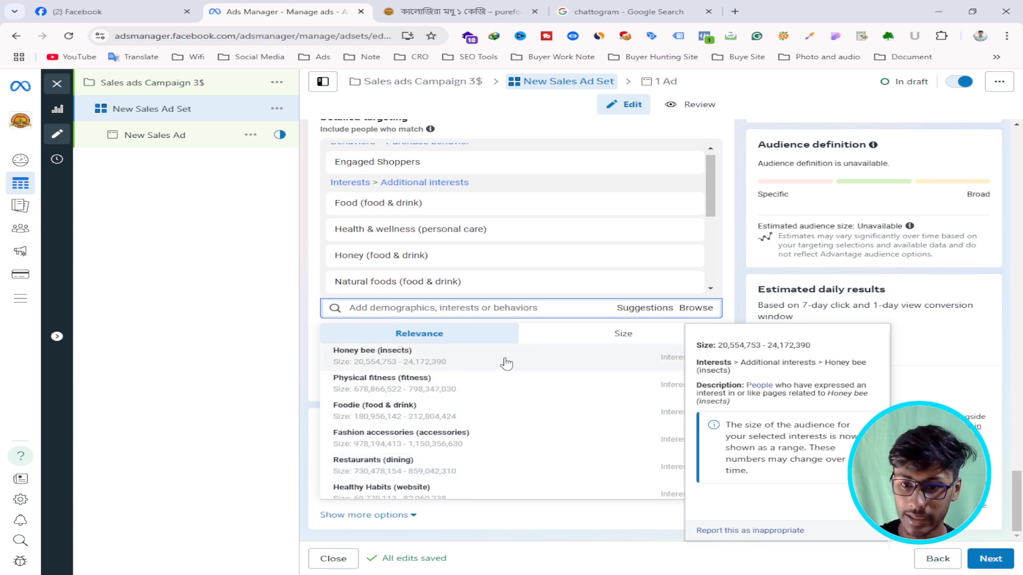
- Add the Foodie (food & drink) interest to the detailed targeting and close the suggestions
left_click(390, 415)
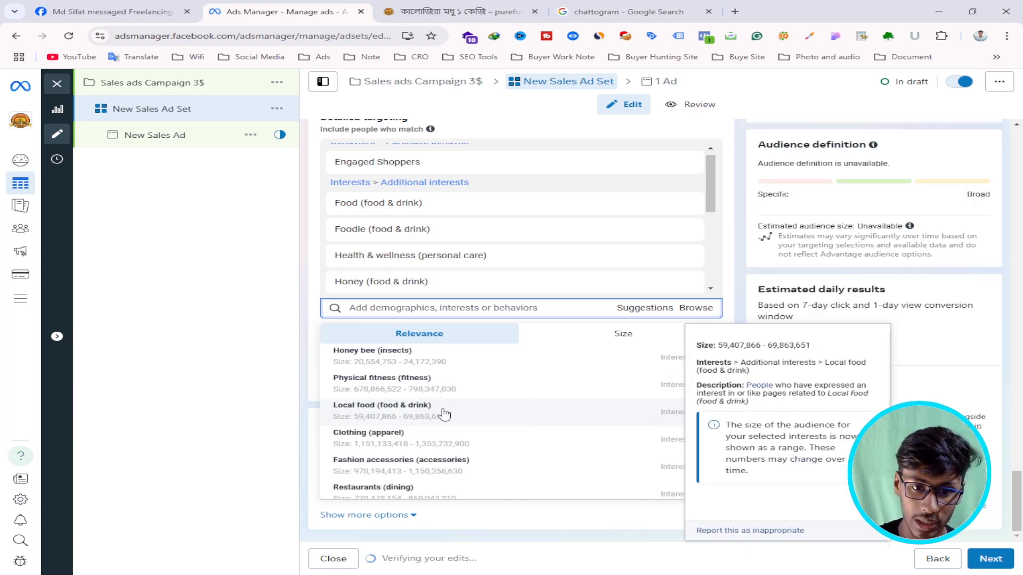
scroll(462, 418, "down", 3)
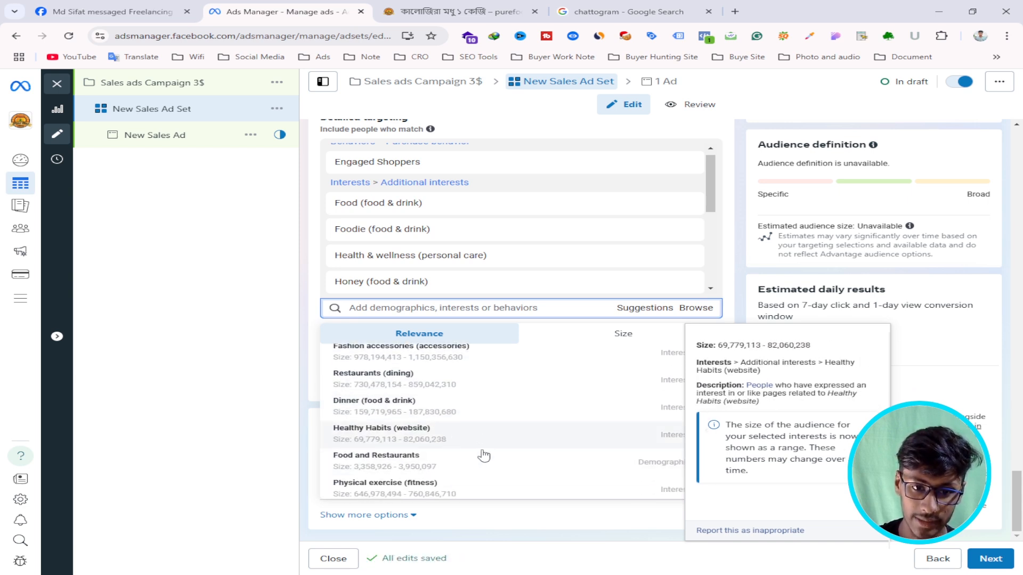
left_click(749, 214)
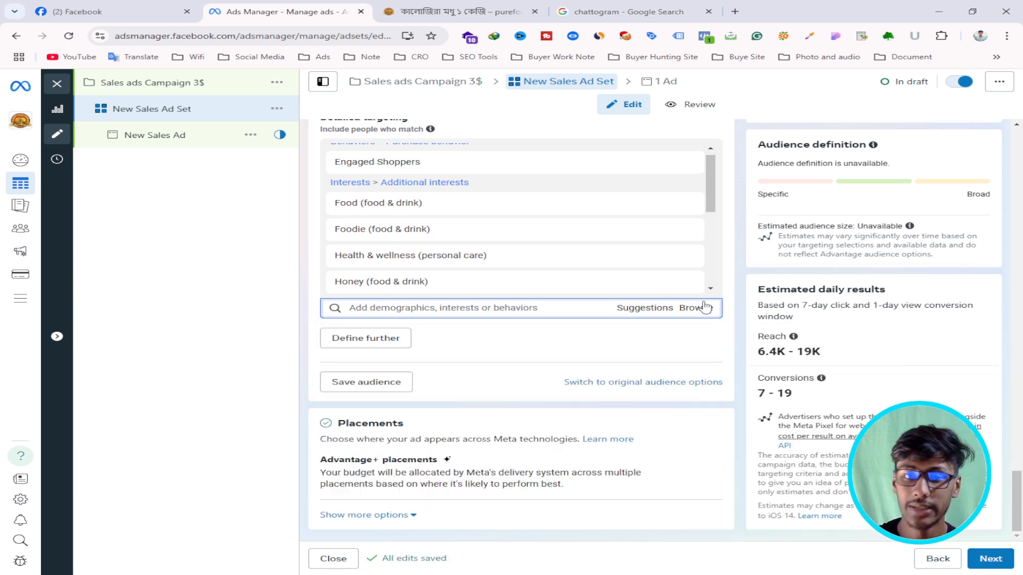
- Examine the age, gender and selected detailed targeting entries, from Engaged Shoppers down to Online shopping (retail)
scroll(434, 445, "up", 2)
scroll(491, 373, "up", 1)
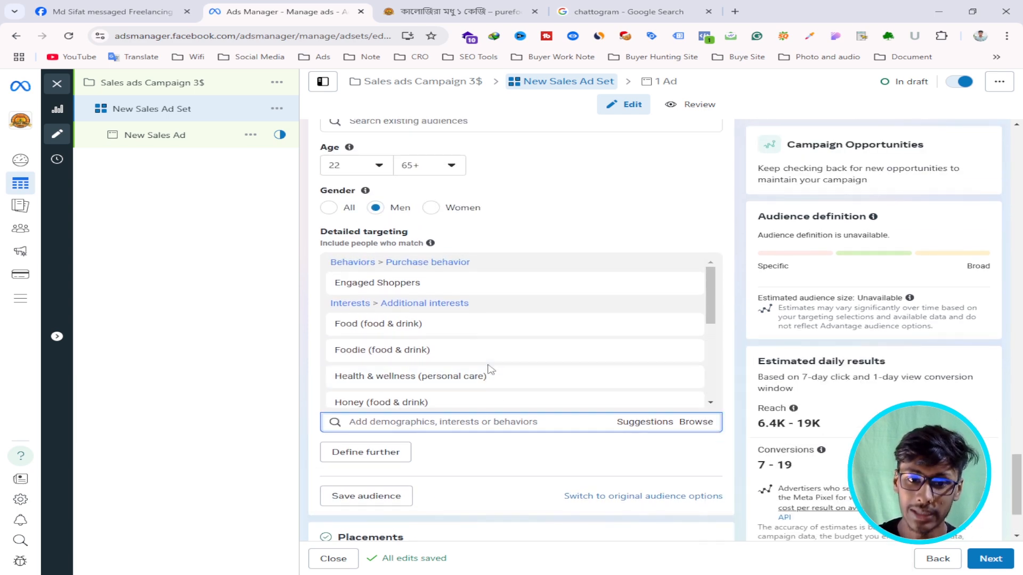
triple_click(350, 285)
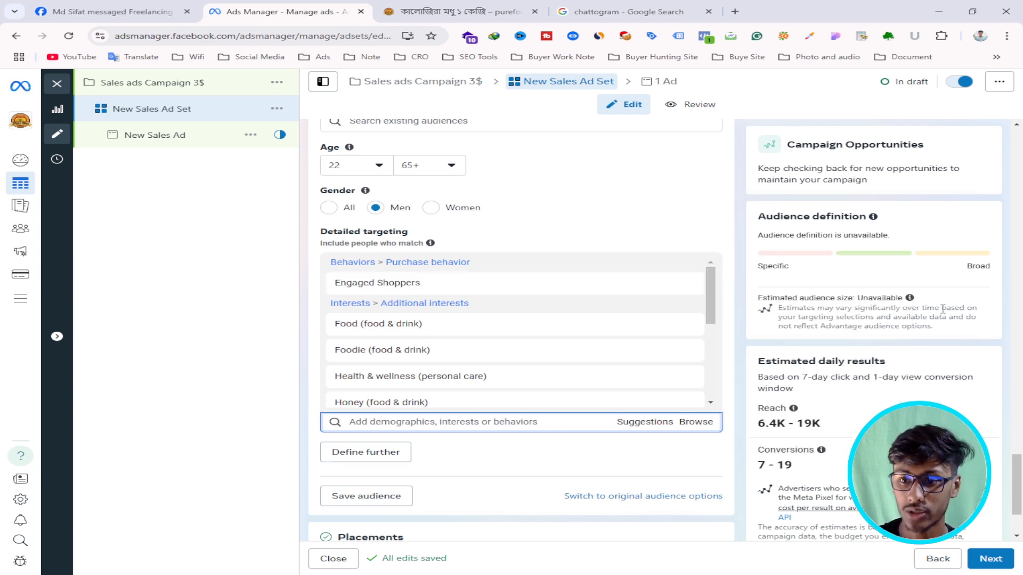
mouse_move(452, 288)
scroll(440, 288, "down", 2)
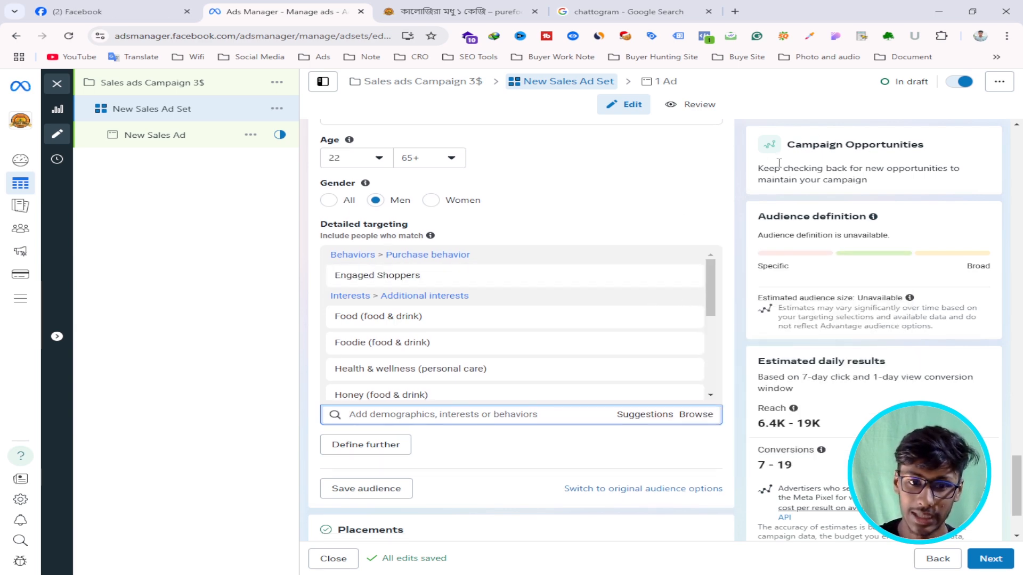
mouse_move(474, 246)
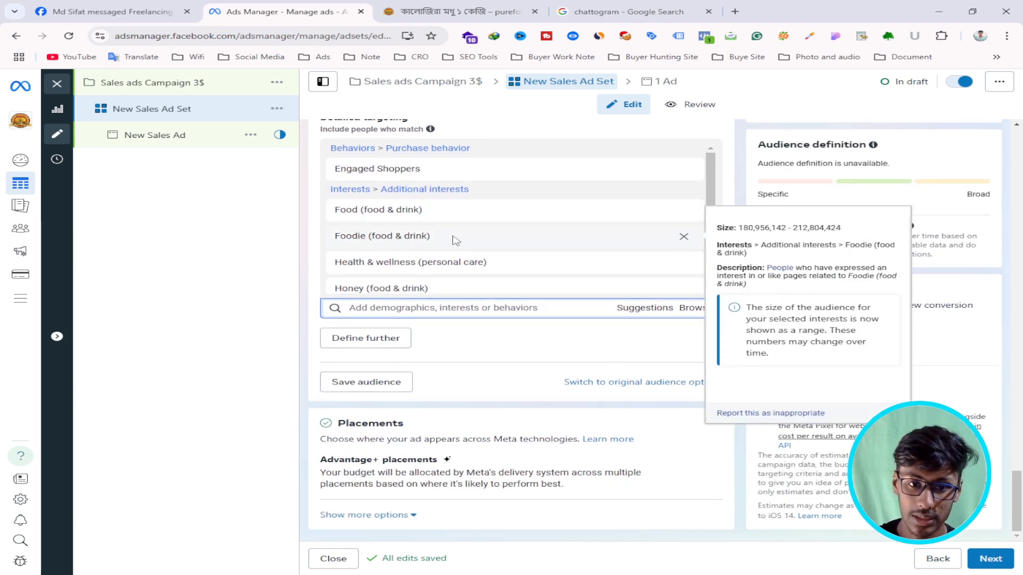
scroll(454, 240, "down", 1)
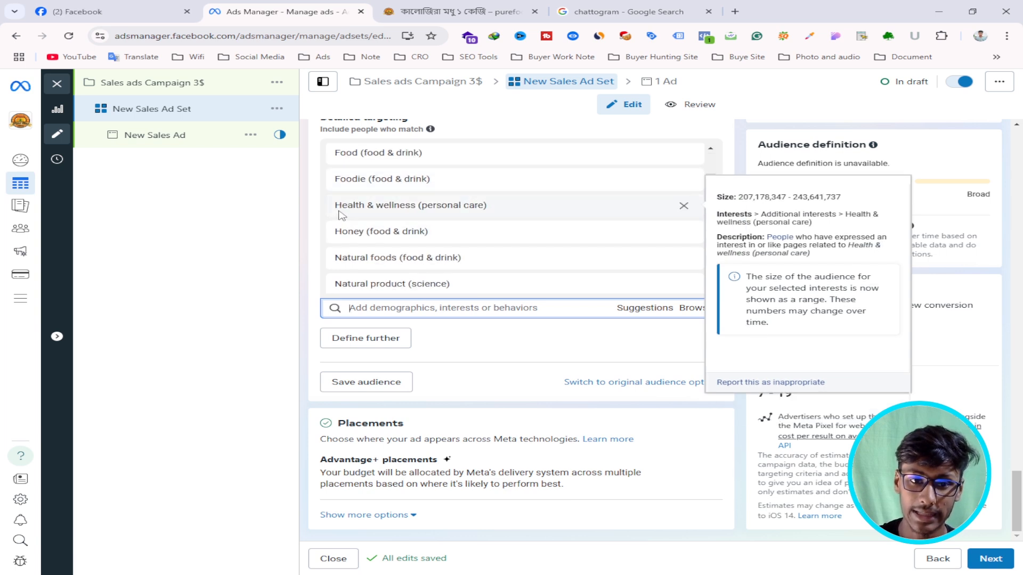
mouse_move(473, 210)
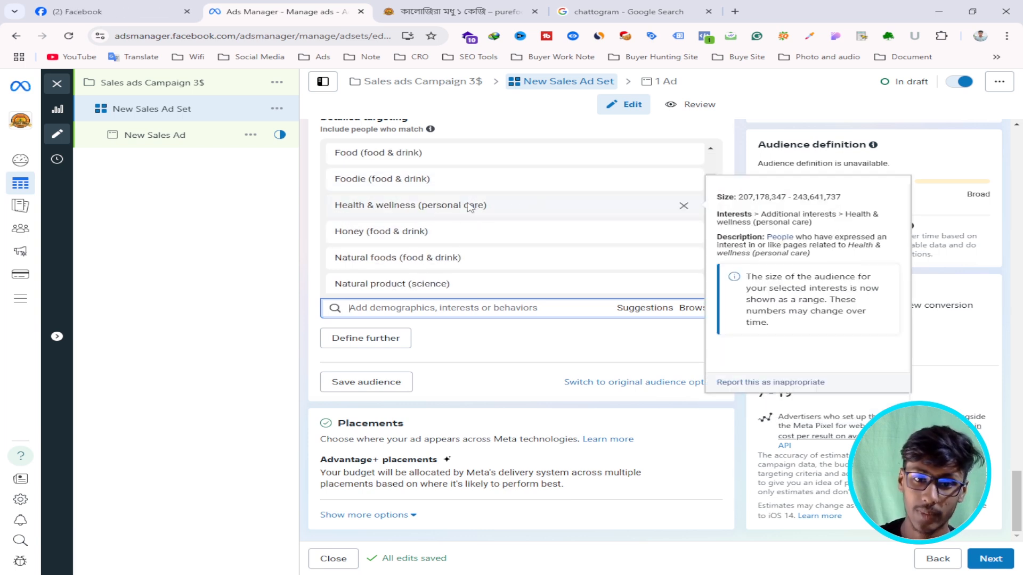
mouse_move(327, 230)
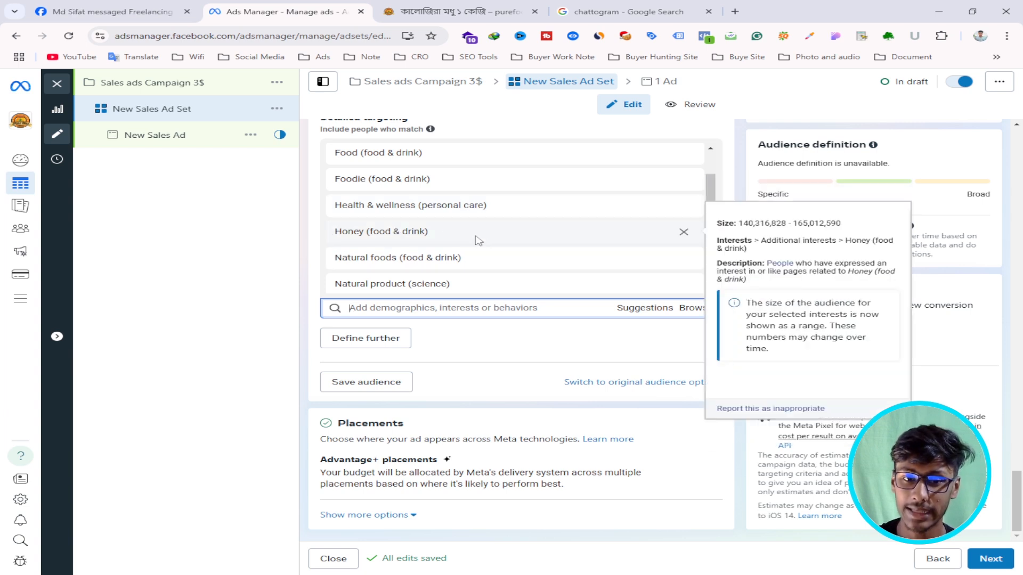
scroll(352, 209, "down", 1)
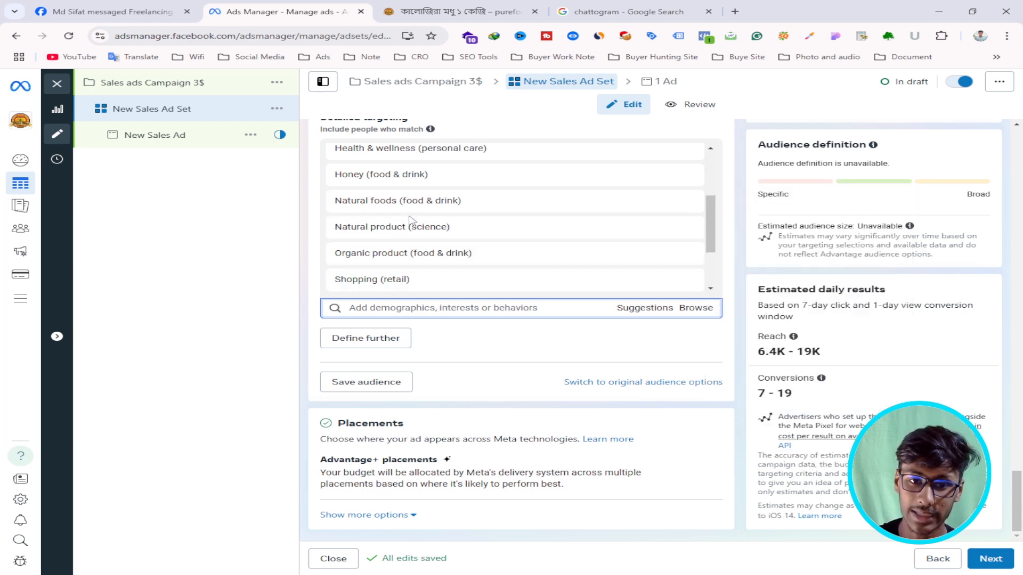
scroll(384, 237, "down", 1)
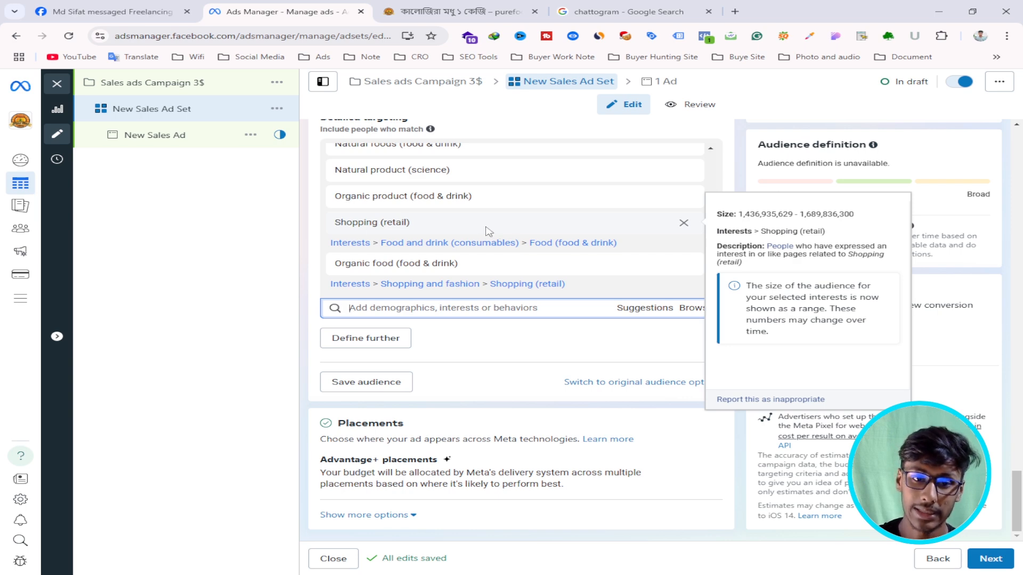
scroll(480, 240, "down", 1)
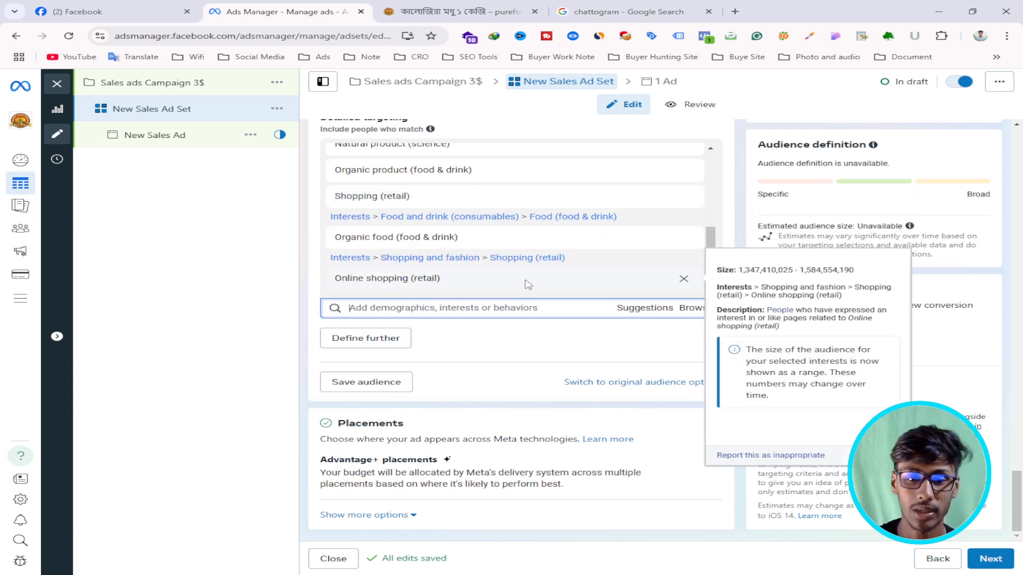
scroll(511, 266, "up", 4)
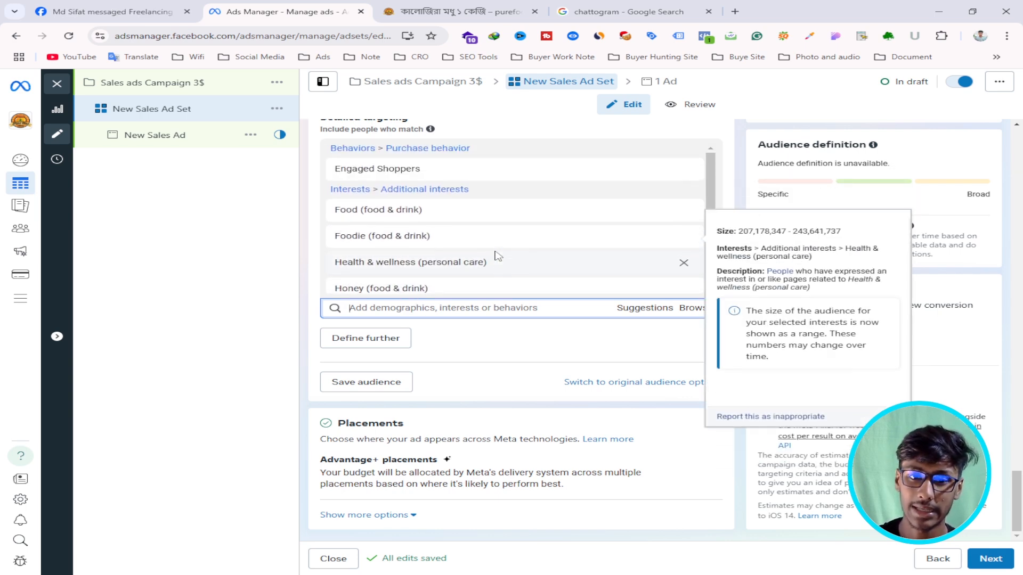
- Review the complete detailed targeting list, including the Engaged and Married relationship statuses, together with the audience estimates
scroll(551, 215, "down", 2)
scroll(543, 223, "down", 3)
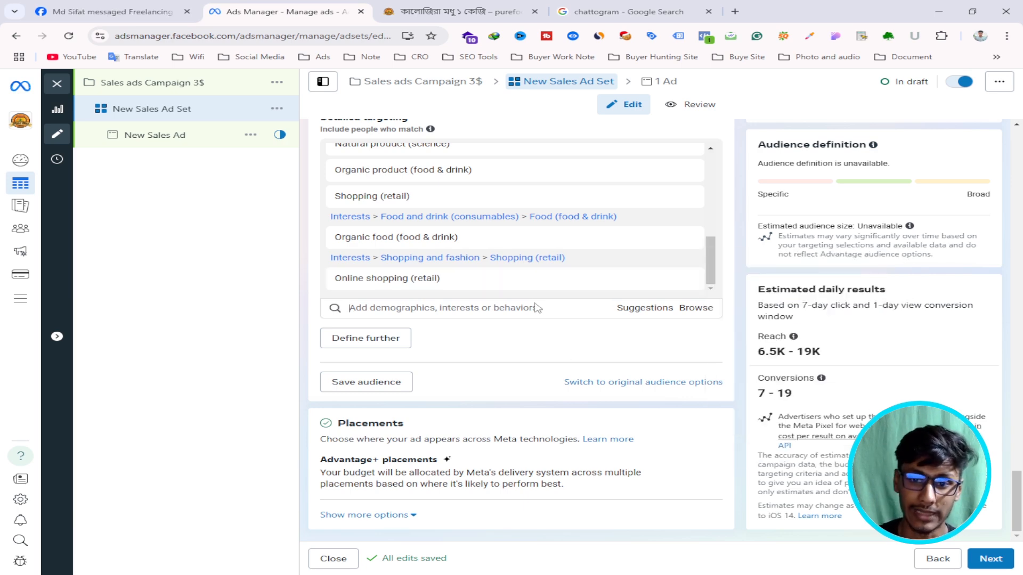
scroll(538, 364, "up", 2)
scroll(538, 365, "down", 2)
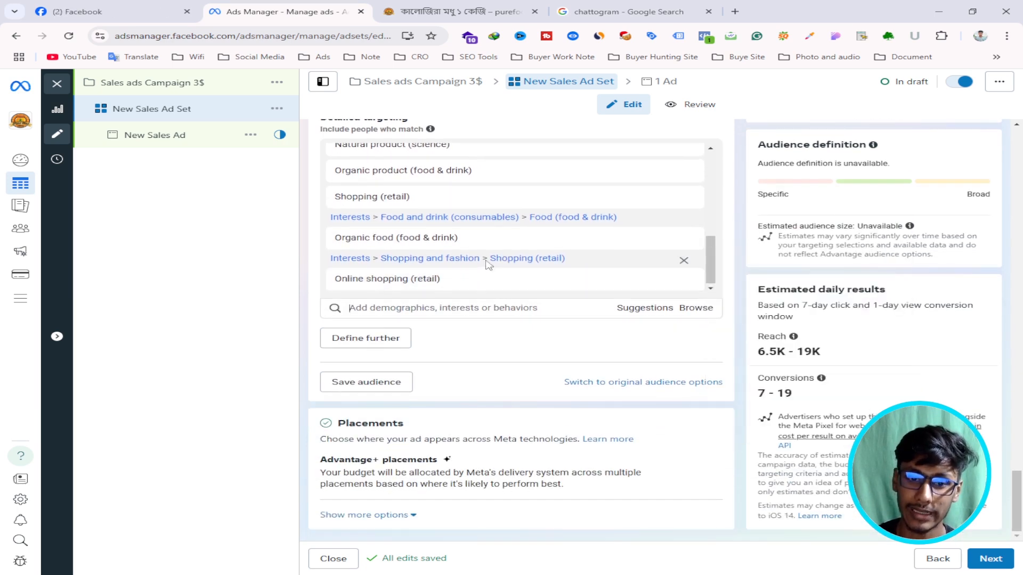
scroll(488, 258, "up", 3)
scroll(489, 259, "up", 3)
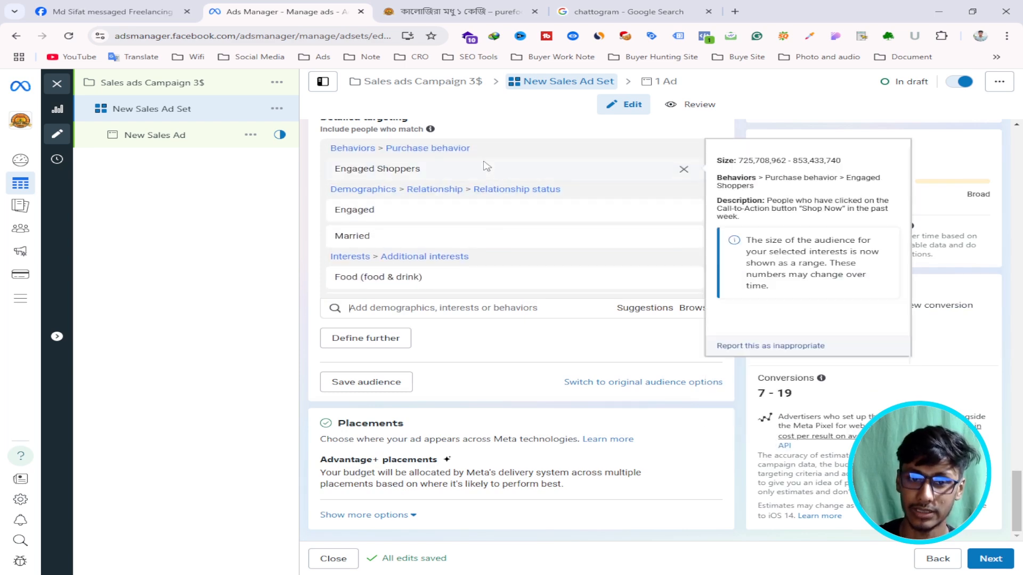
scroll(544, 256, "up", 1)
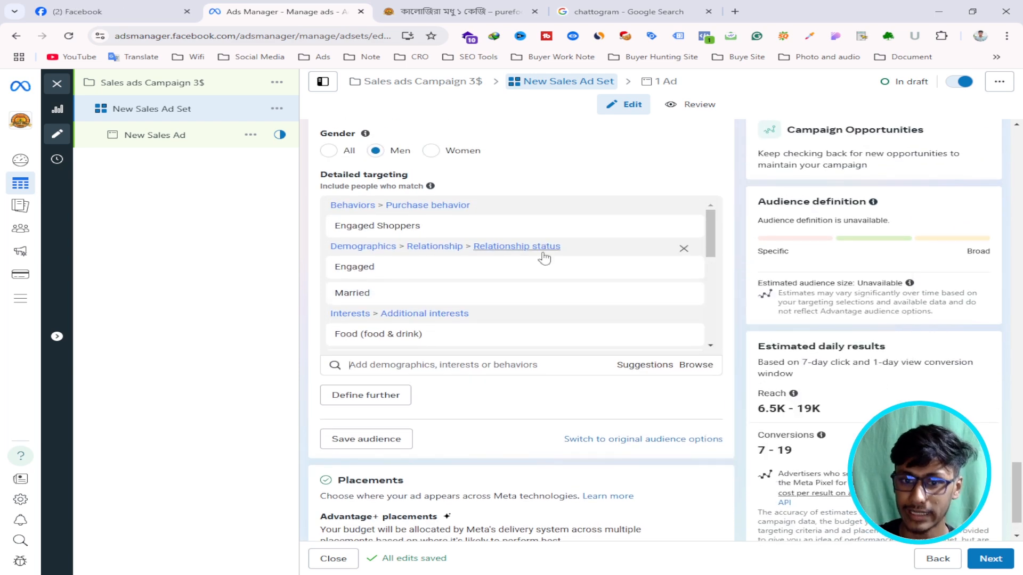
scroll(554, 282, "down", 3)
scroll(551, 280, "down", 5)
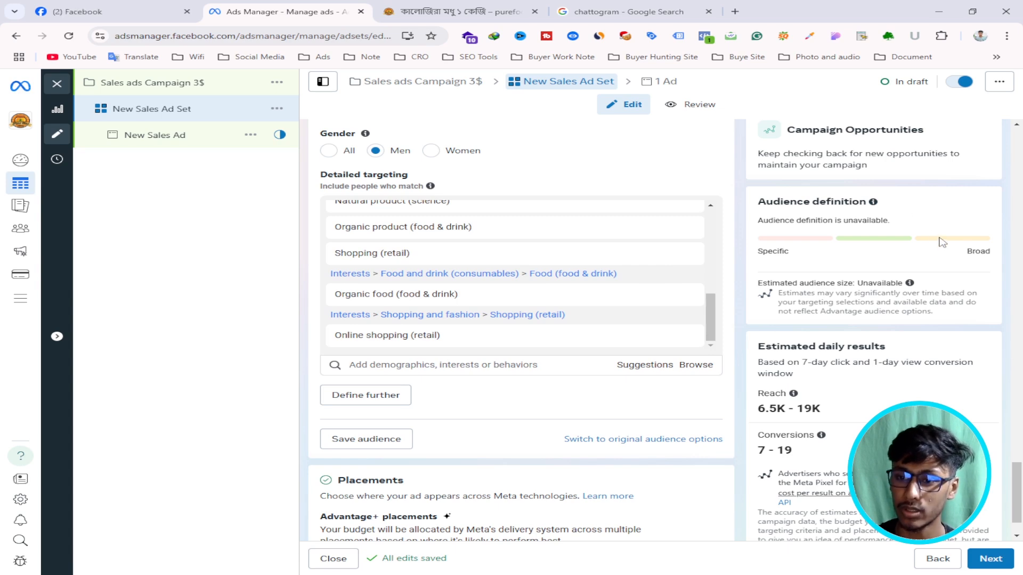
- Compare the estimated daily results with gender set to All and return the gender to Men
scroll(547, 303, "up", 3)
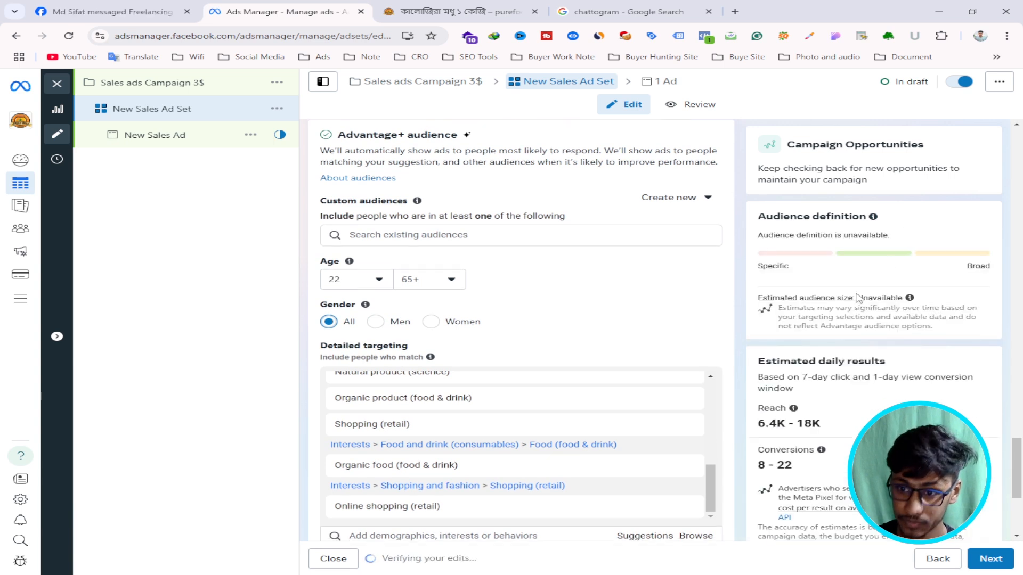
scroll(373, 299, "down", 1)
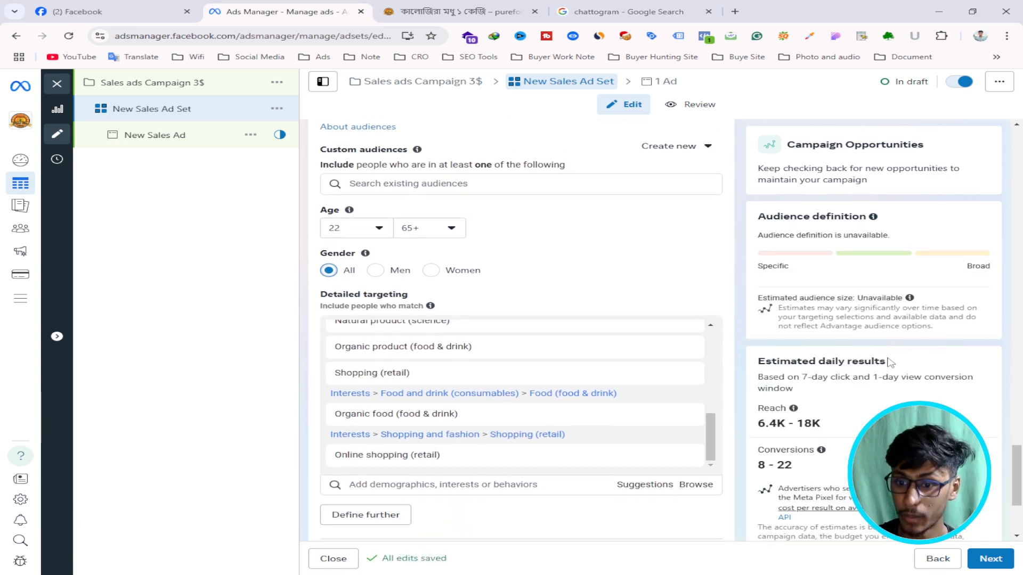
mouse_move(363, 249)
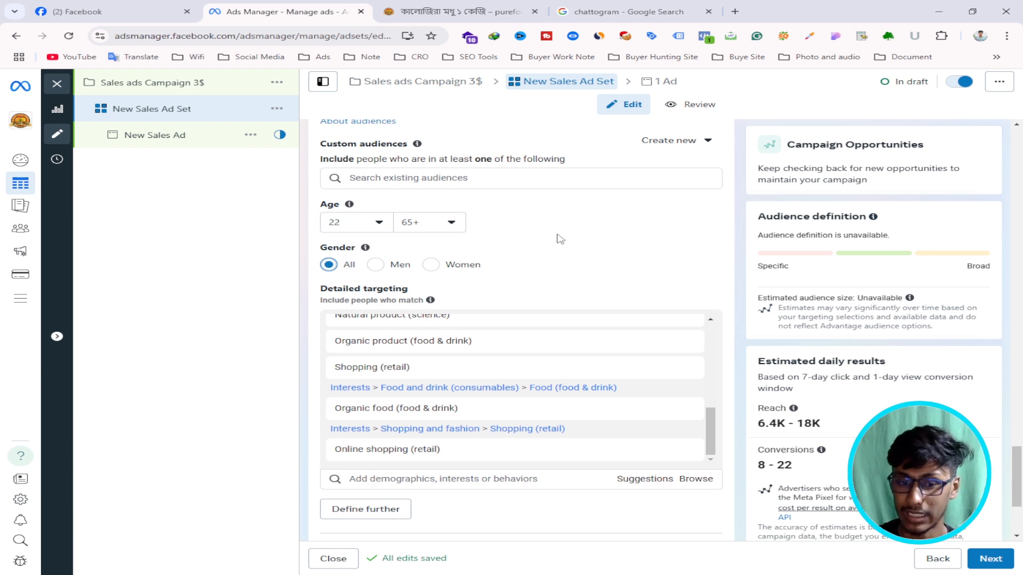
left_click(375, 264)
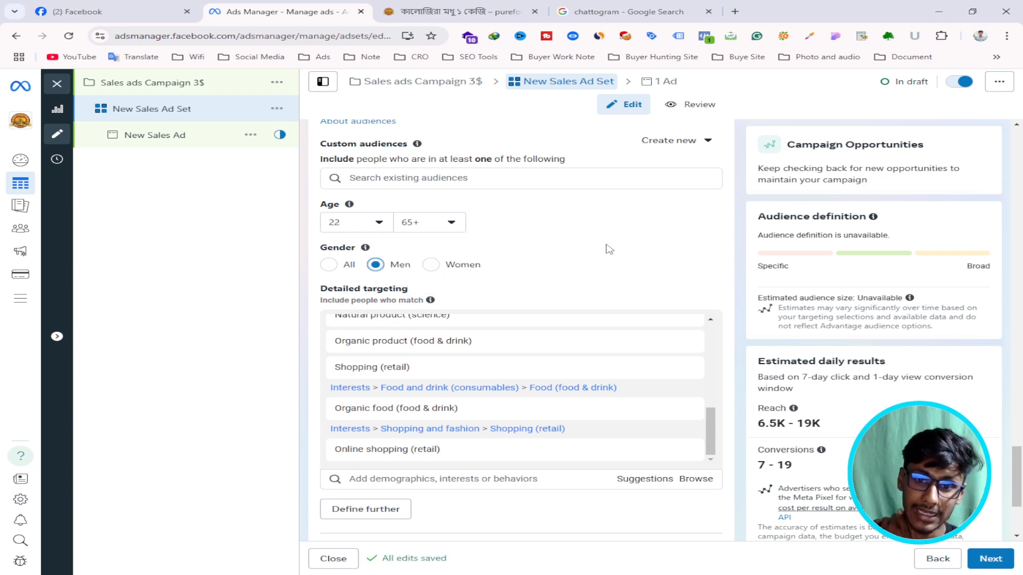
- Open the prompt for switching to original audience options and choose to keep the Advantage+ audience
scroll(609, 249, "down", 3)
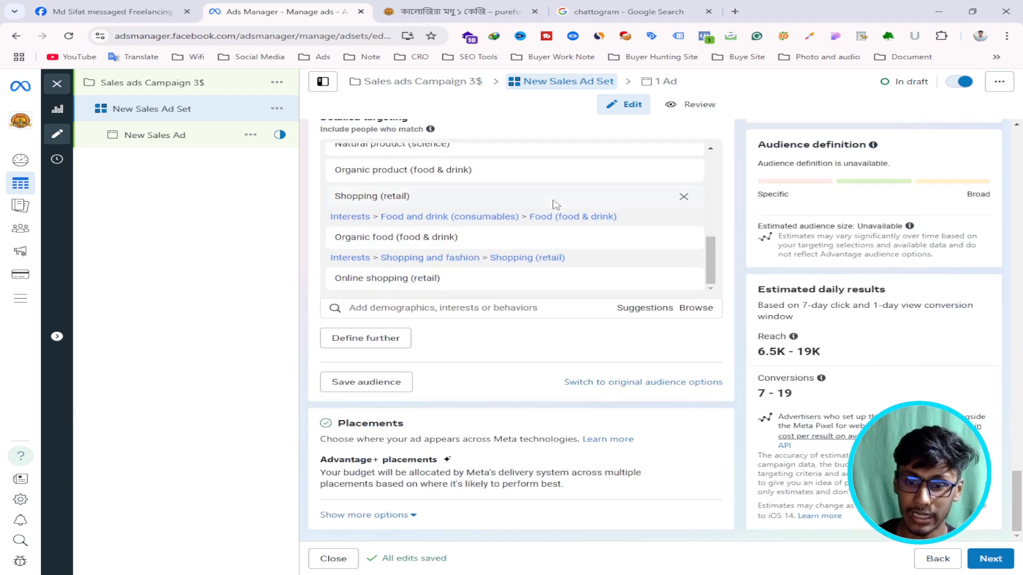
left_click(609, 384)
right_click(608, 384)
left_click(494, 226)
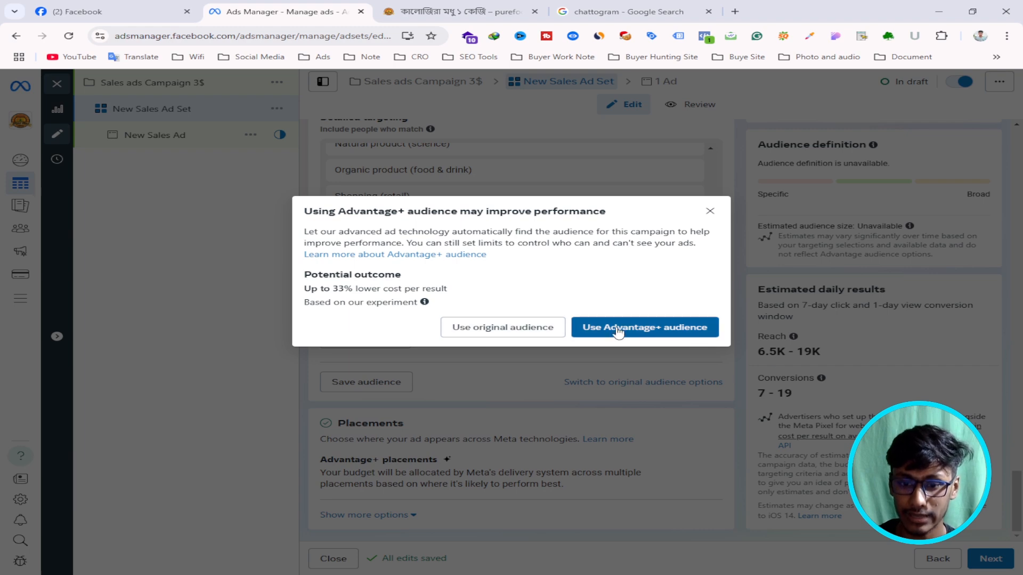
left_click(654, 331)
scroll(683, 296, "up", 2)
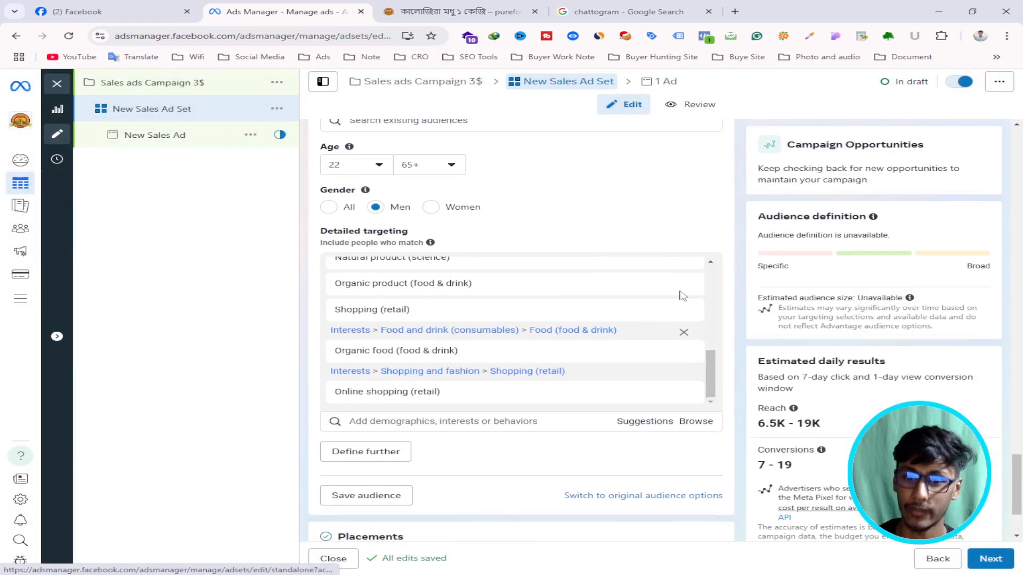
scroll(505, 318, "up", 2)
scroll(555, 308, "down", 3)
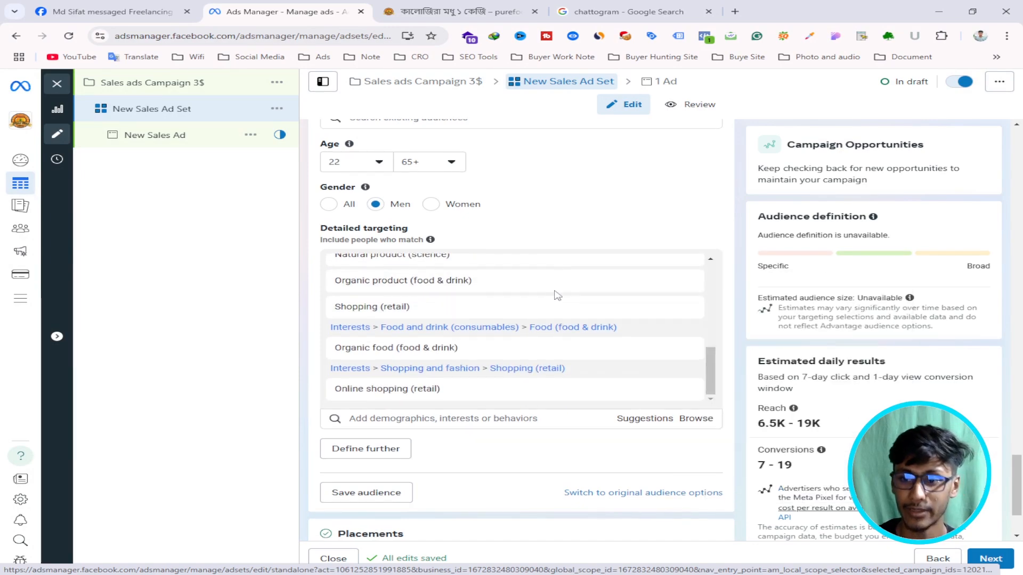
- Expand the placement options and change the ad set from Advantage+ placements to Manual placements
scroll(555, 296, "down", 2)
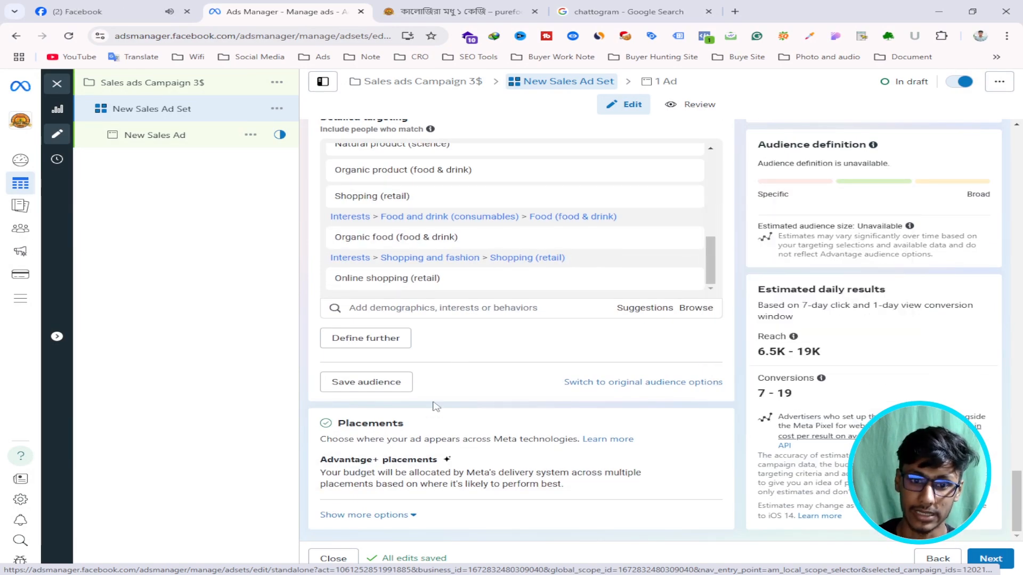
left_click(373, 514)
scroll(340, 387, "down", 3)
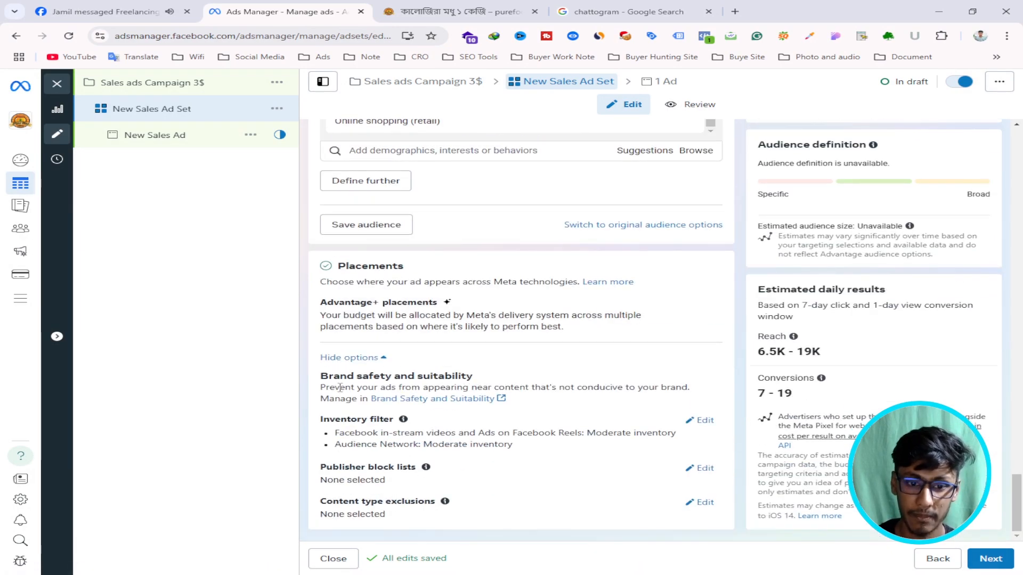
left_click_drag(322, 303, 446, 307)
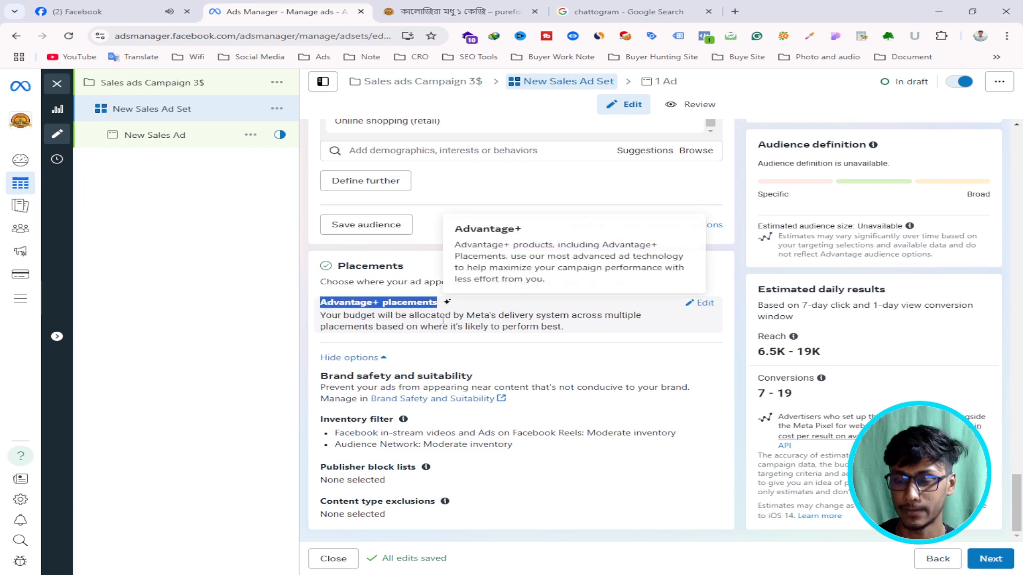
left_click(706, 306)
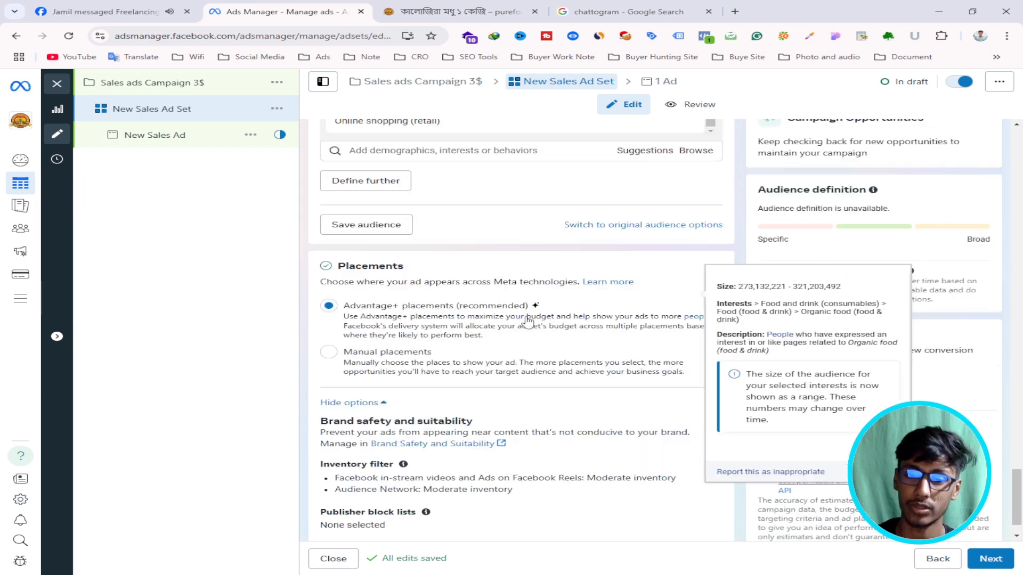
scroll(527, 327, "down", 1)
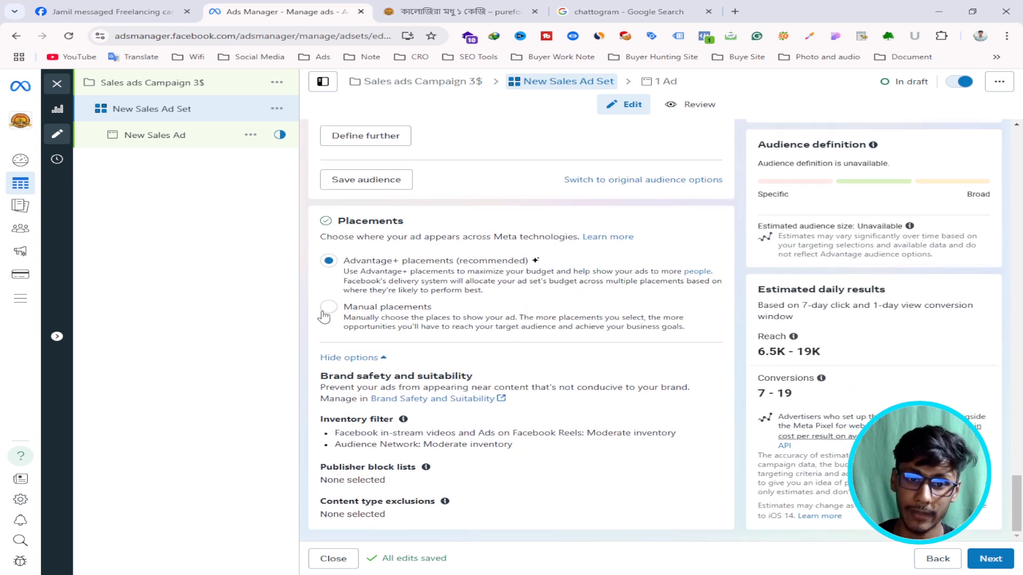
left_click(370, 319)
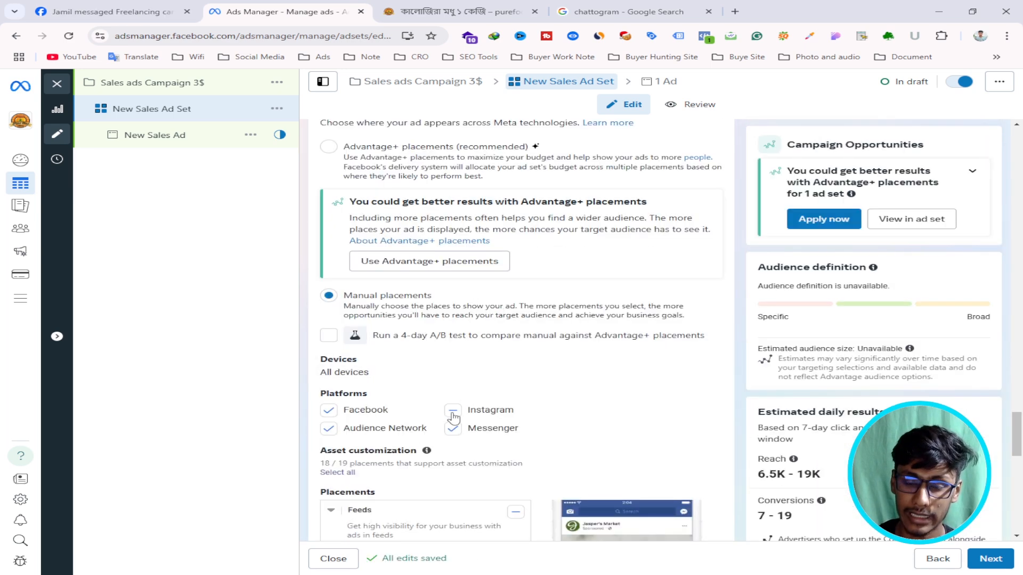
- Exclude Instagram from the manual placement platforms by selecting it fully and clearing it
left_click(453, 409)
scroll(601, 358, "down", 1)
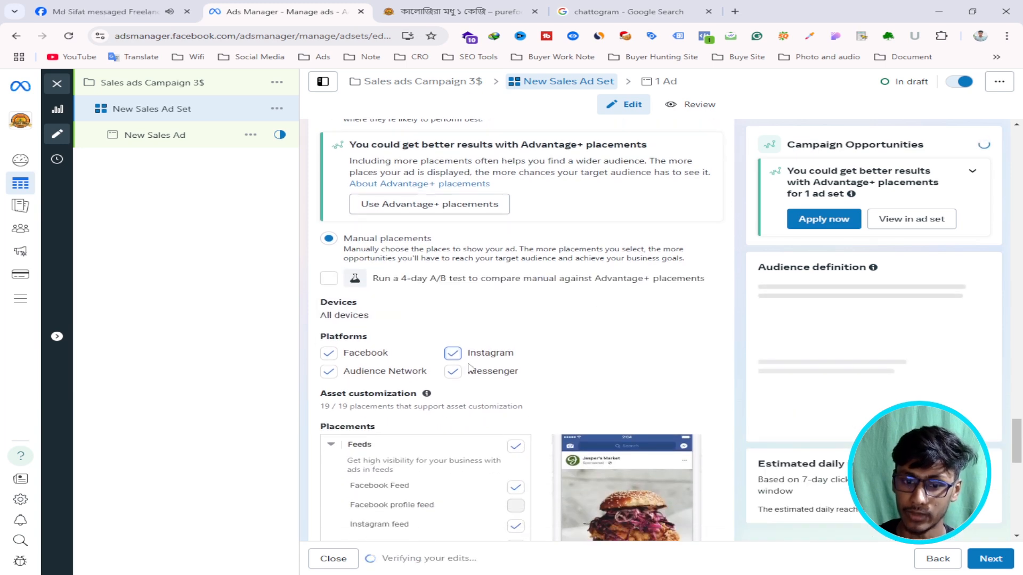
left_click(453, 353)
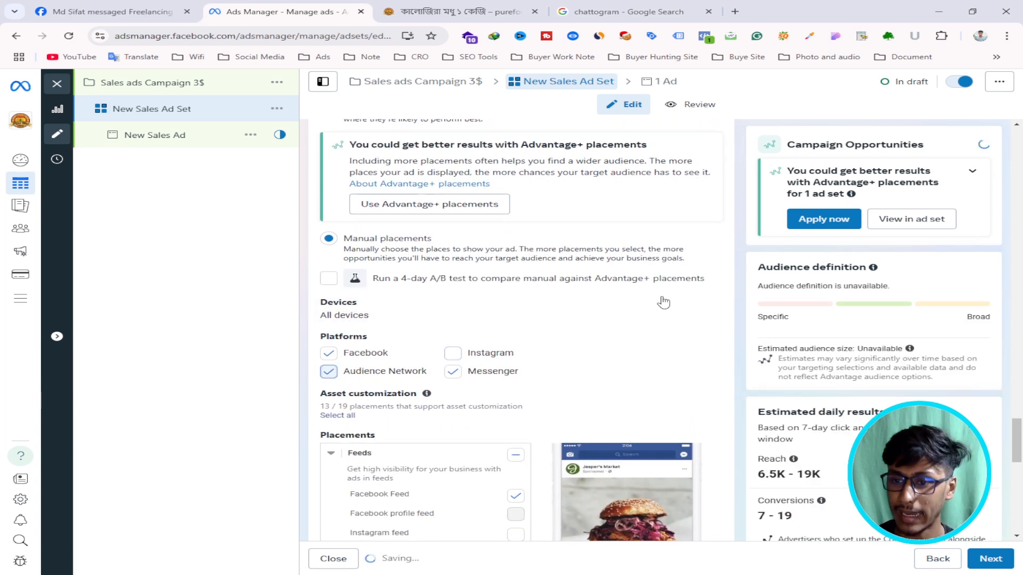
- Clear the Audience Network and Messenger platforms from the manual placements, leaving only Facebook selected
key("space")
scroll(853, 343, "down", 2)
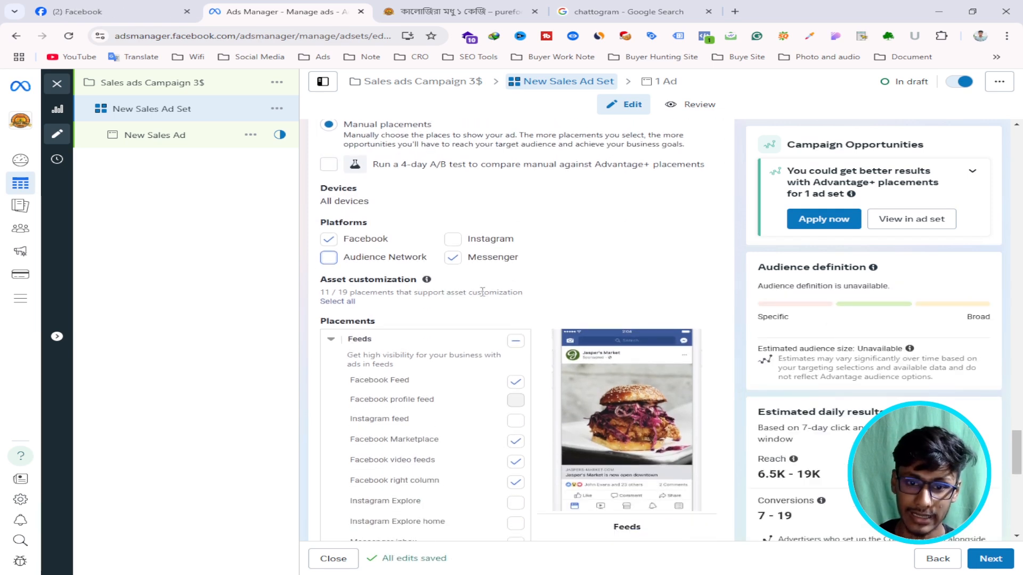
key("Tab")
key("space")
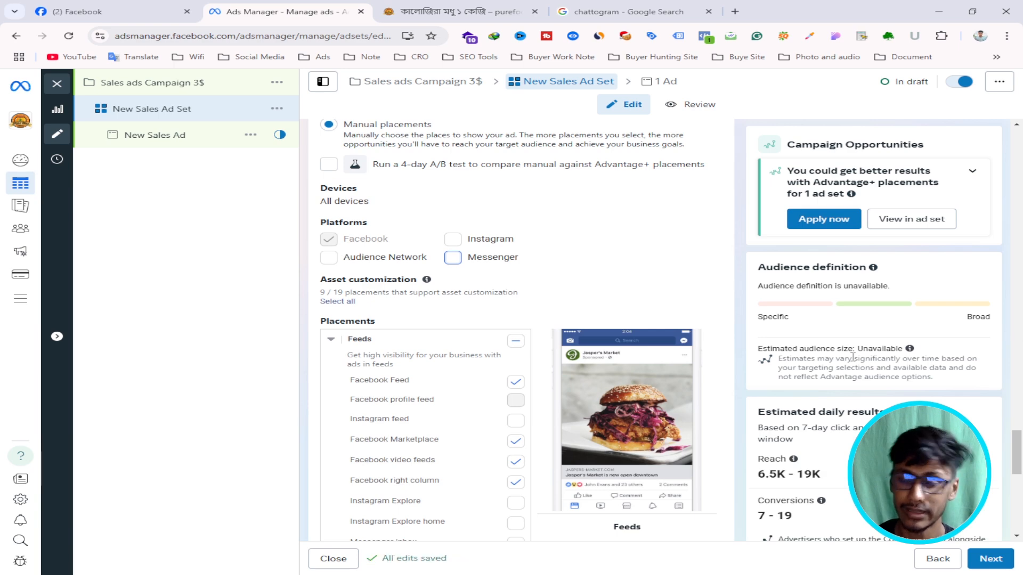
- Review the individual manual placements from feeds to apps and sites, and expand the additional placement options
scroll(498, 216, "down", 1)
scroll(448, 263, "down", 8)
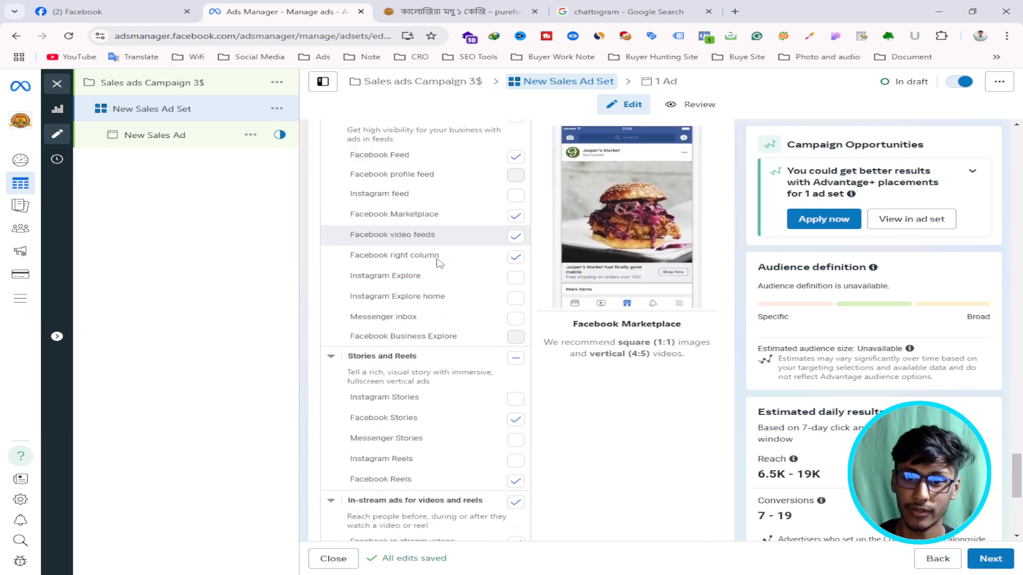
scroll(437, 426, "down", 1)
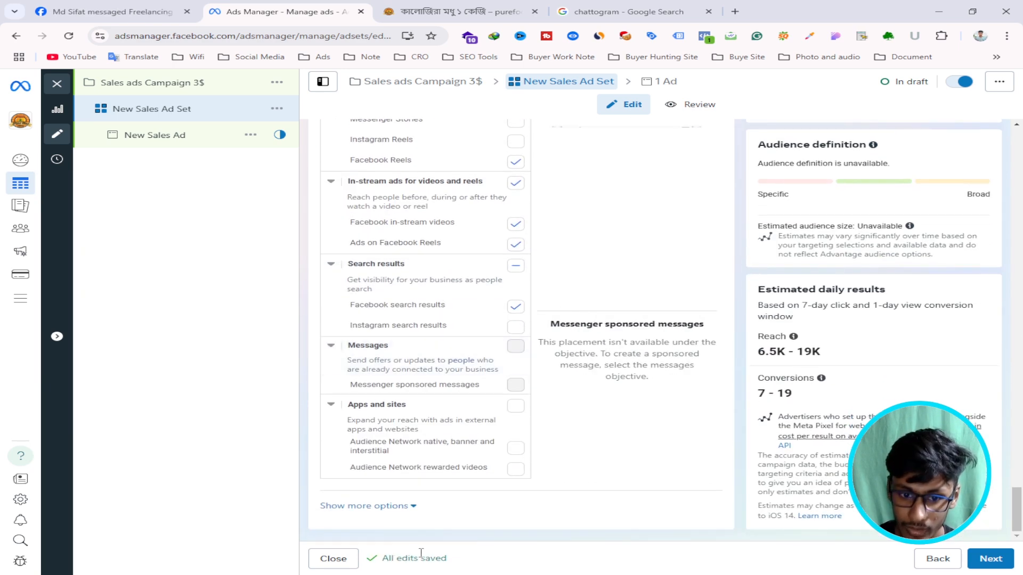
left_click(388, 506)
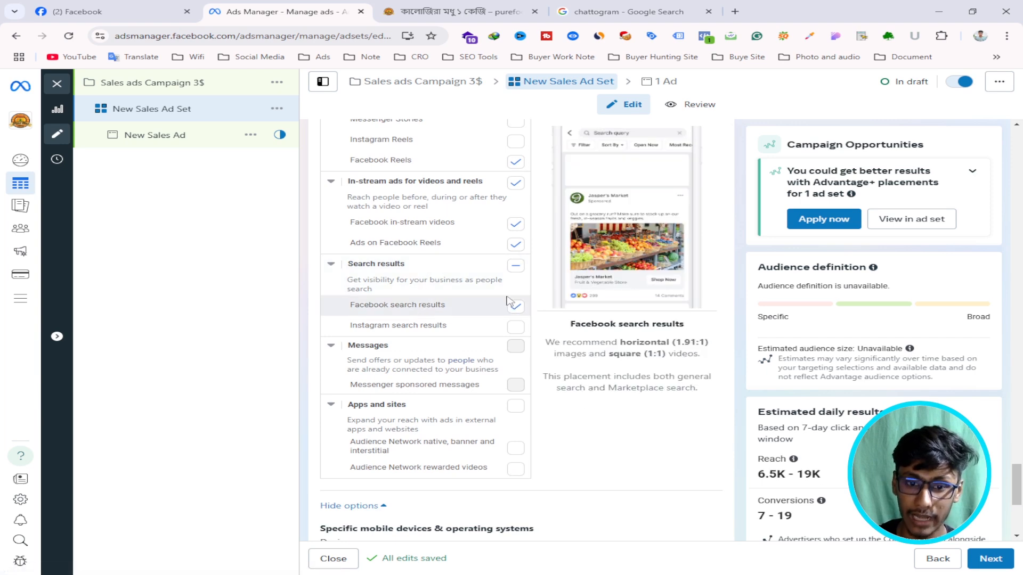
- Switch the ad set from Manual placements back to Advantage+ placements
scroll(426, 298, "up", 8)
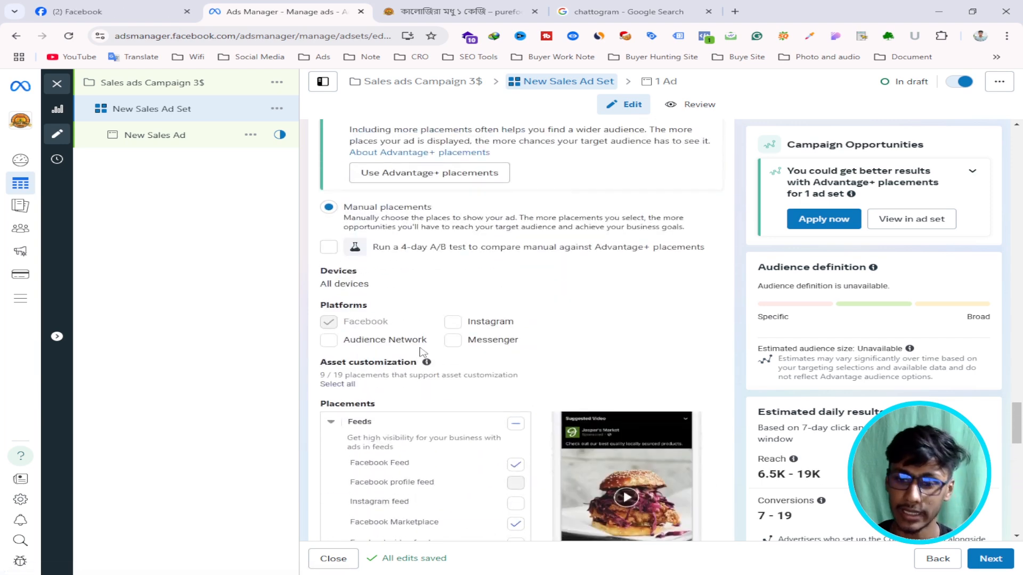
scroll(423, 351, "up", 4)
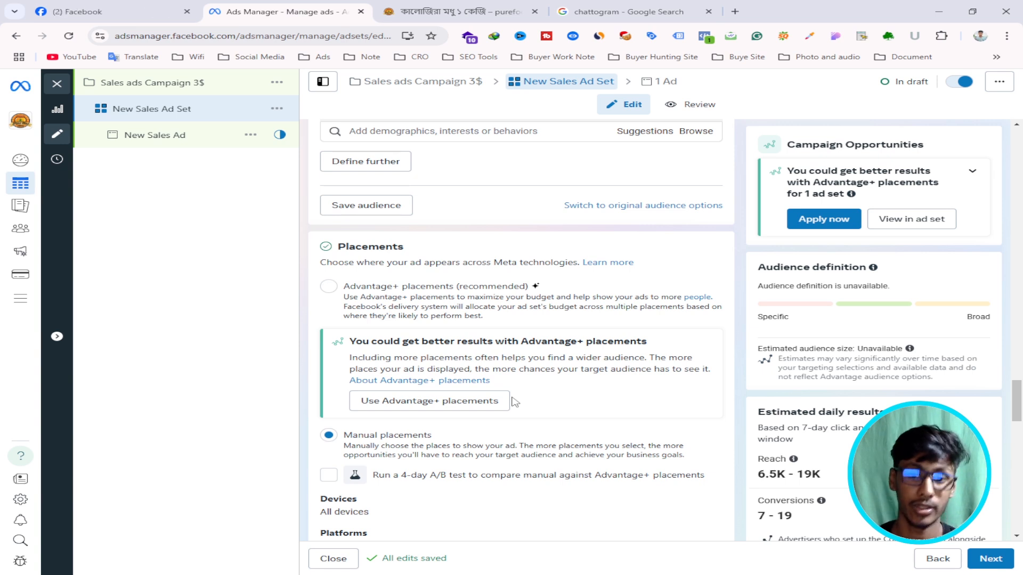
left_click(333, 289)
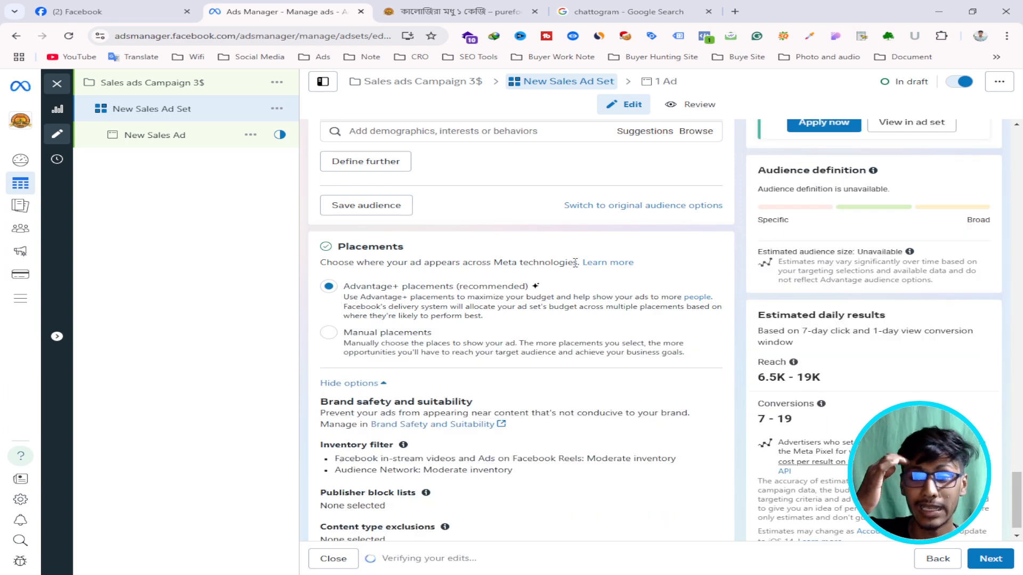
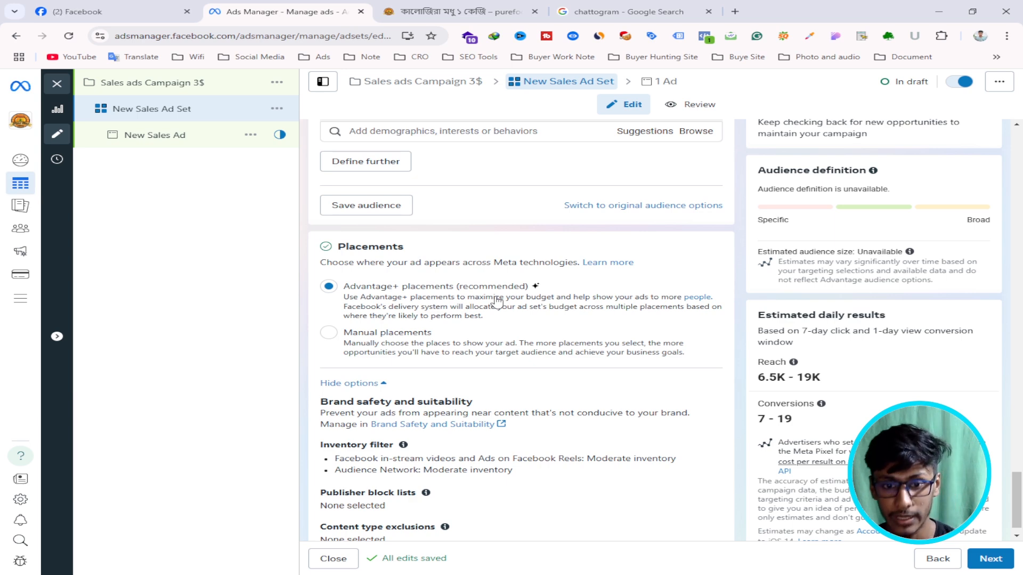
- Check the ad set's audience, placement and brand safety settings, and continue to the ad level
scroll(479, 354, "up", 5)
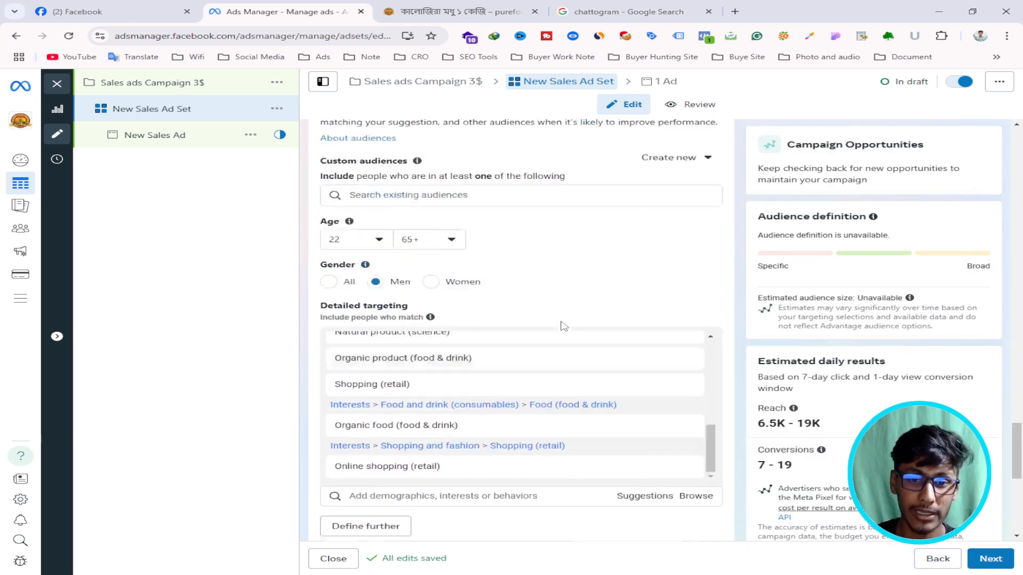
scroll(561, 324, "down", 6)
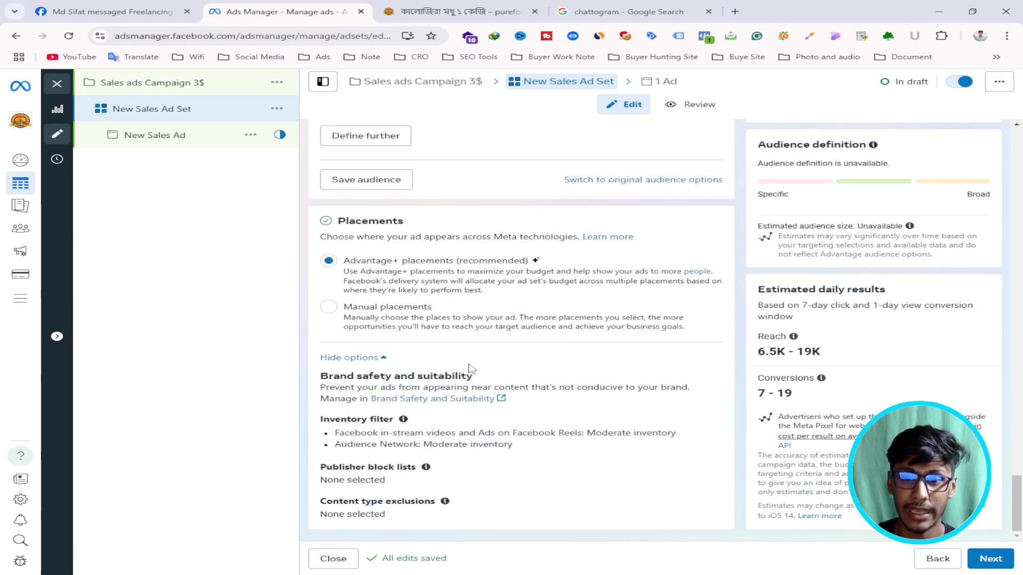
scroll(543, 350, "up", 2)
scroll(543, 350, "down", 2)
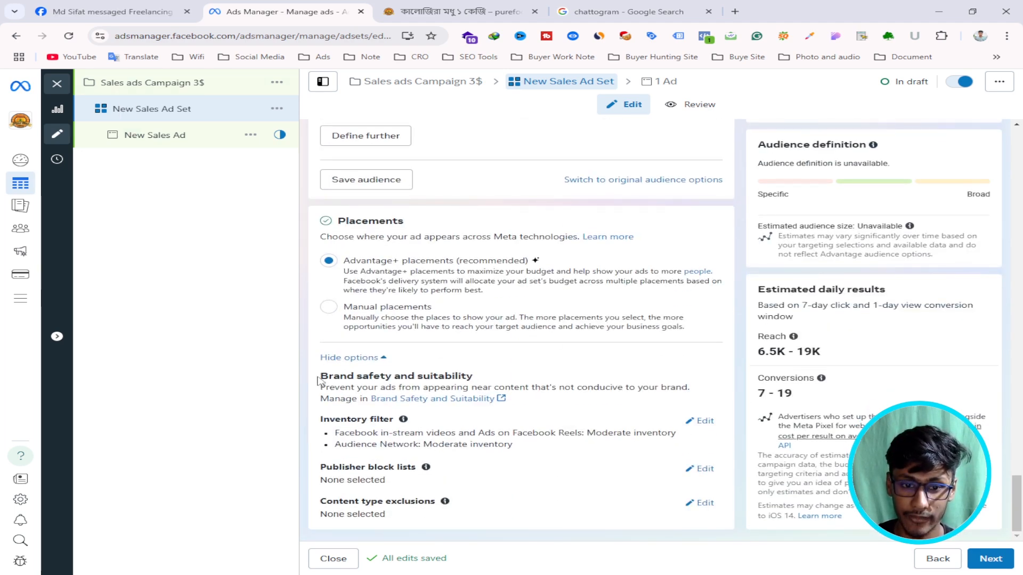
left_click(992, 561)
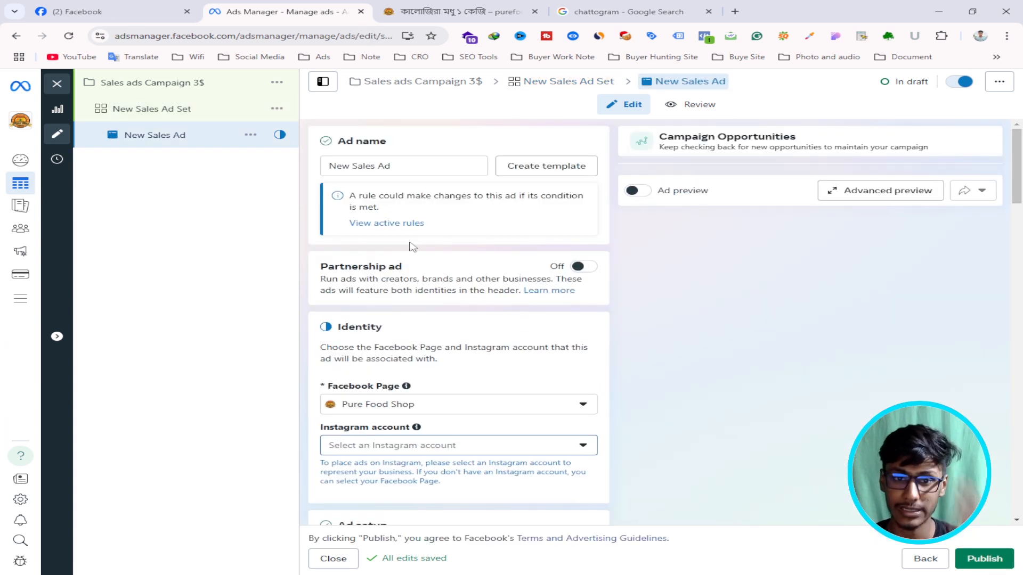
- Rename the ad as "Sales Ad 1"
left_click(356, 168)
left_click_drag(353, 167, 307, 177)
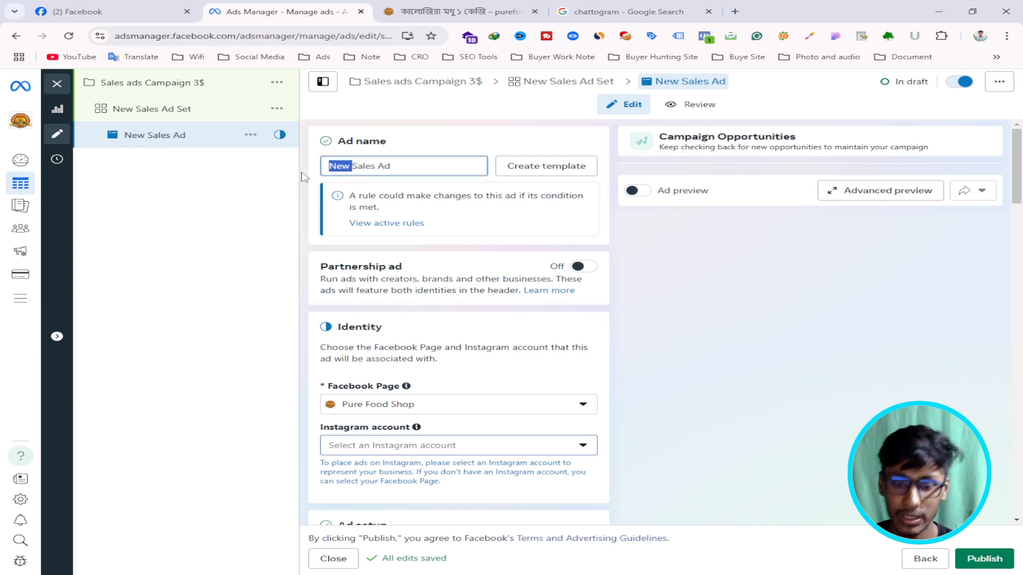
key("BackSpace")
left_click(405, 166)
type("1")
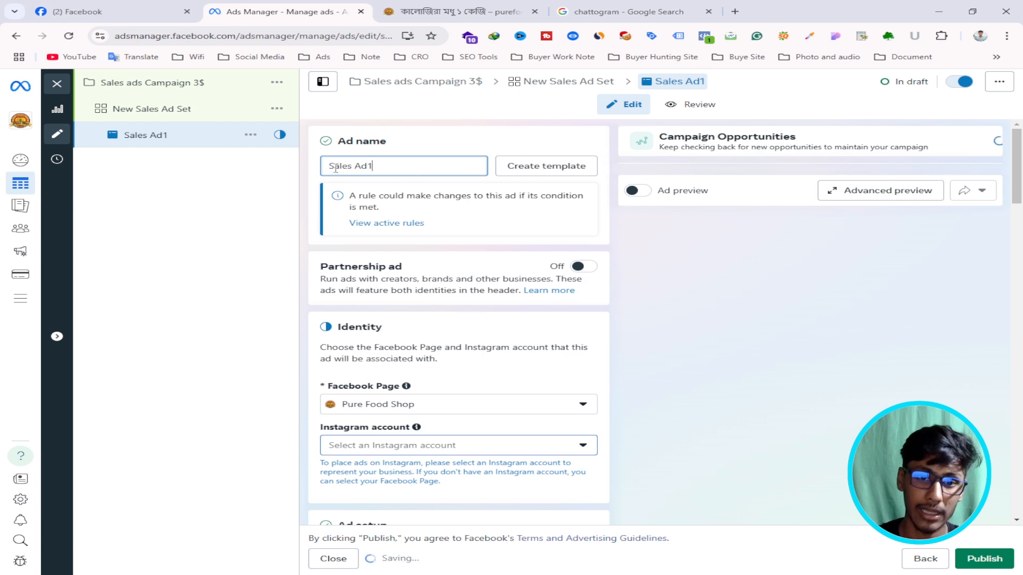
left_click(369, 166)
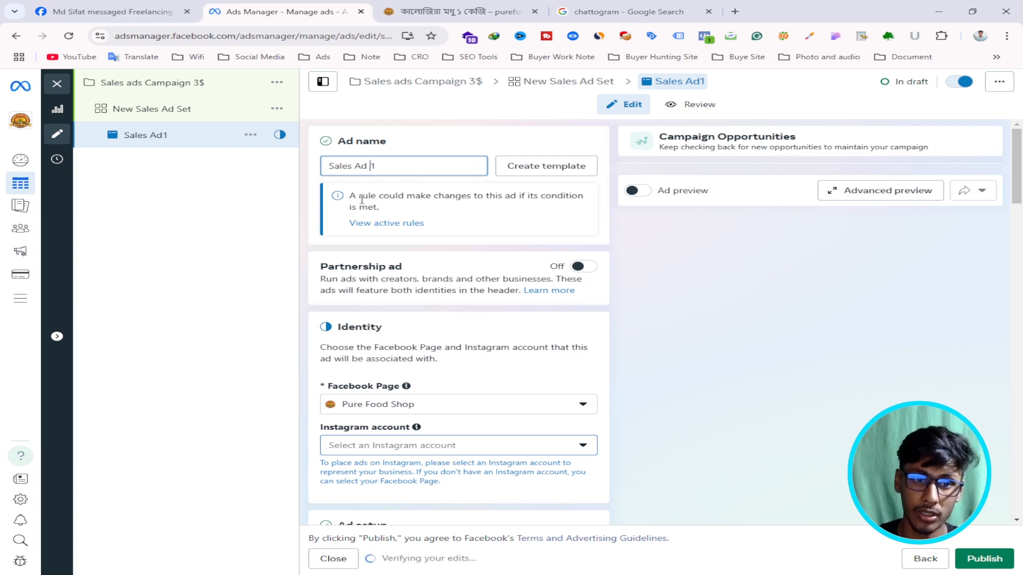
- Open the ad set and rename it as "Sales Ad Set 1"
left_click(153, 110)
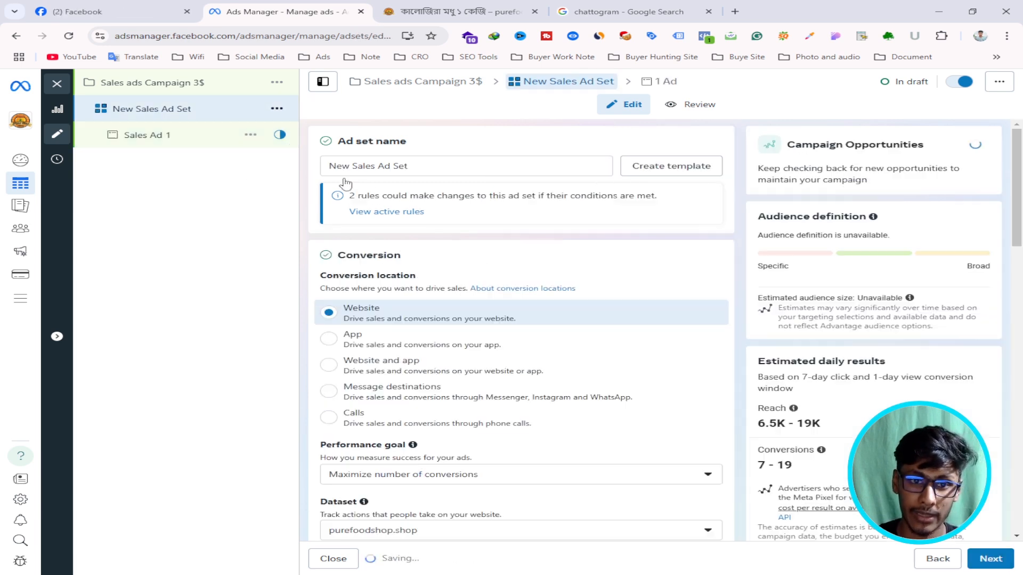
double_click(350, 166)
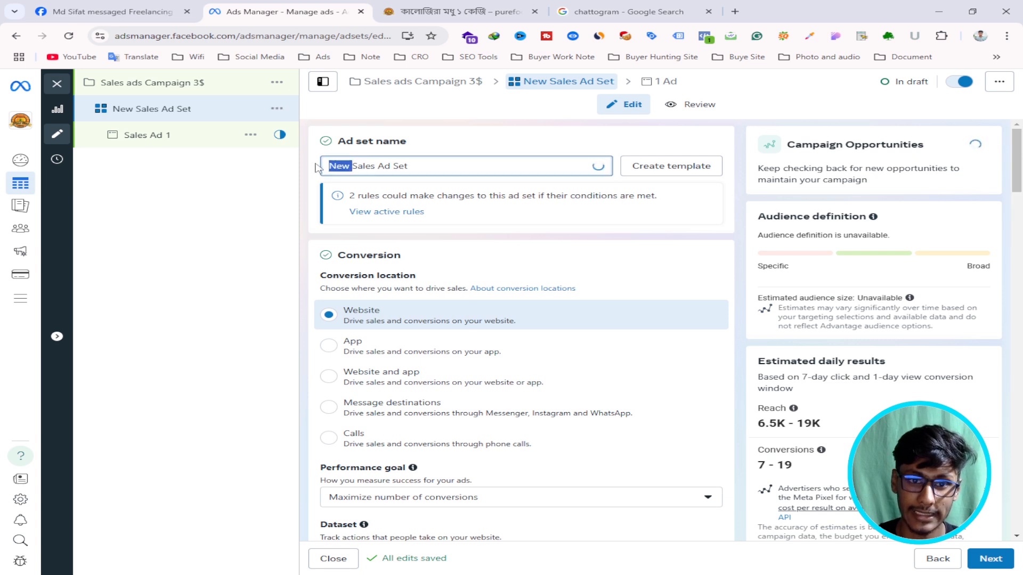
key("BackSpace")
left_click(456, 170)
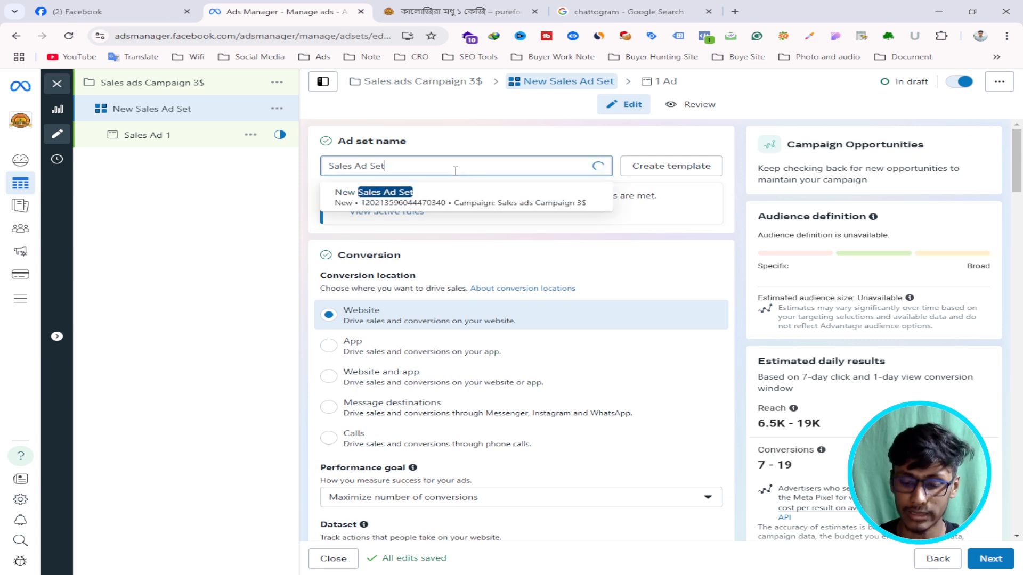
type("1")
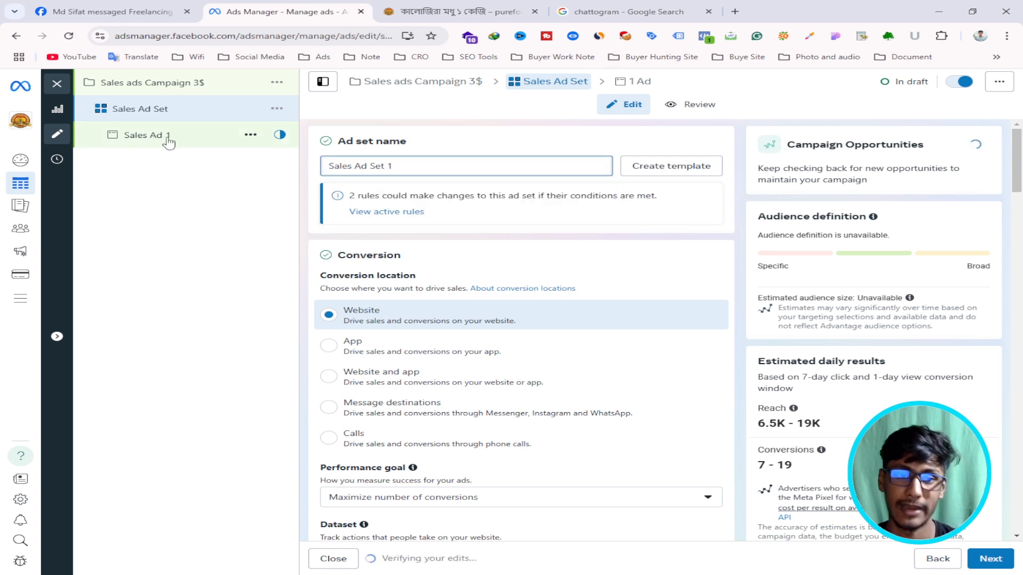
- Return to Sales Ad 1 and select Pure Food Shop as the Facebook Page in the ad's identity
left_click(168, 140)
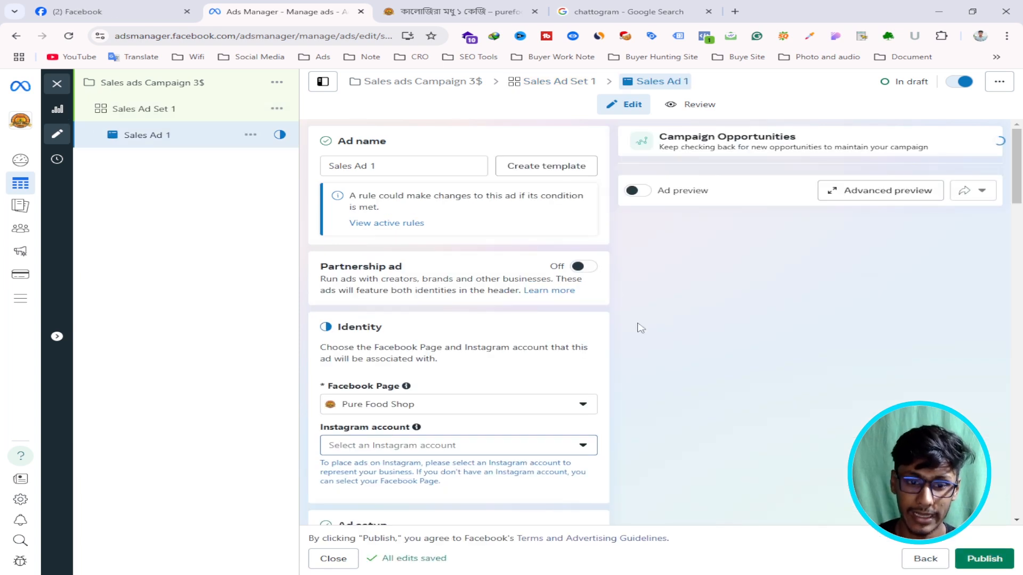
scroll(680, 343, "down", 3)
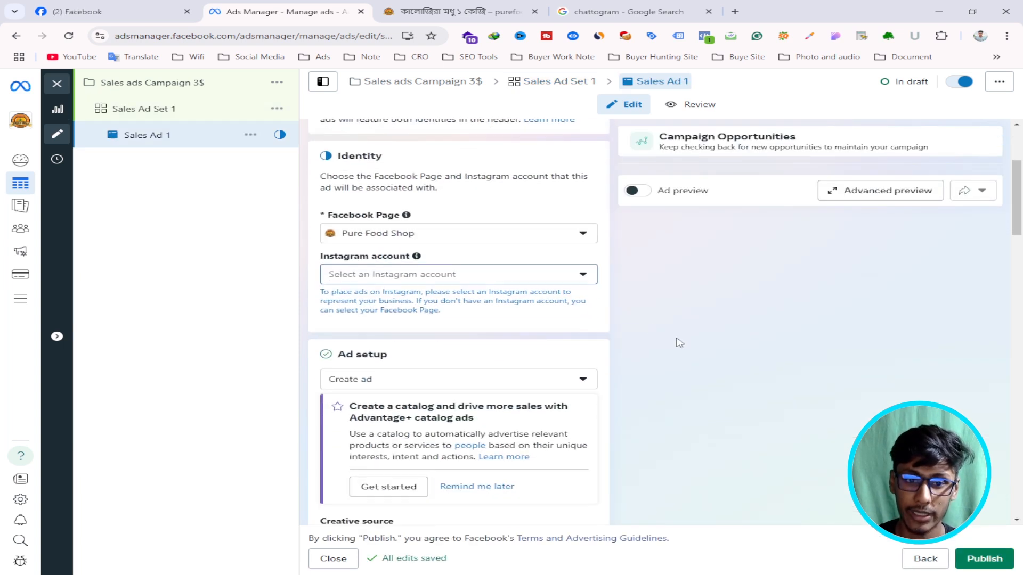
left_click(414, 234)
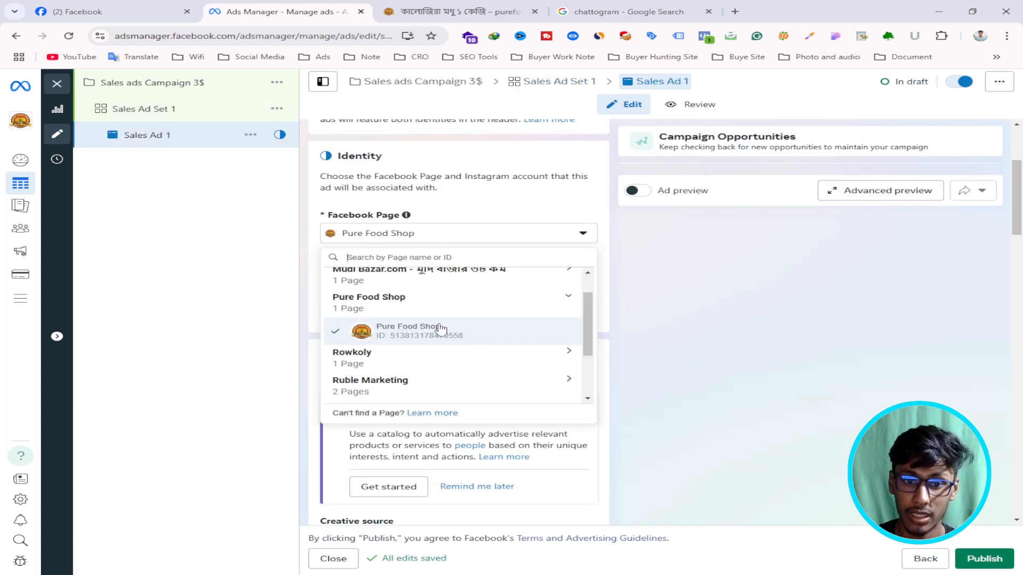
left_click_drag(355, 217, 395, 216)
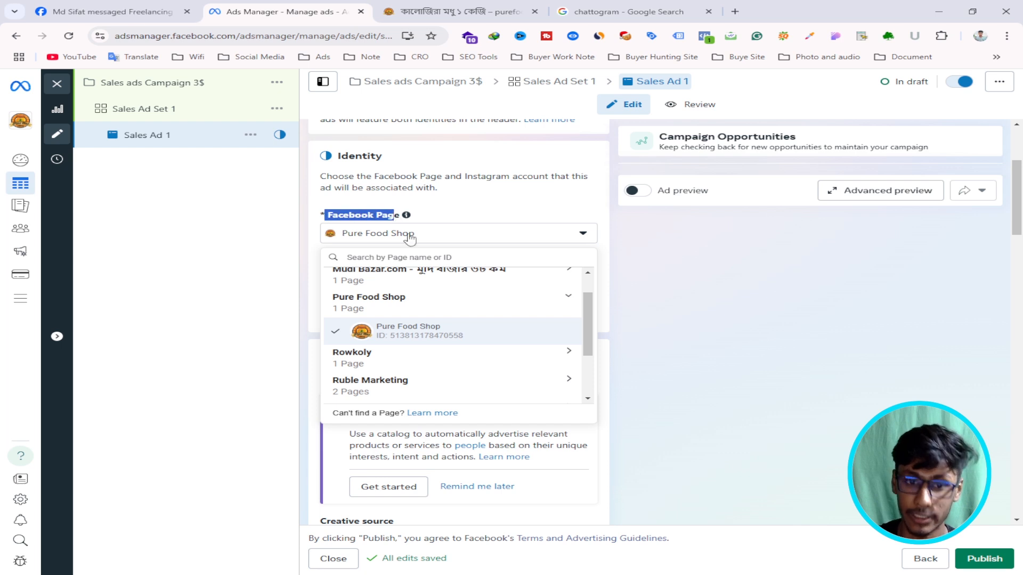
left_click(429, 335)
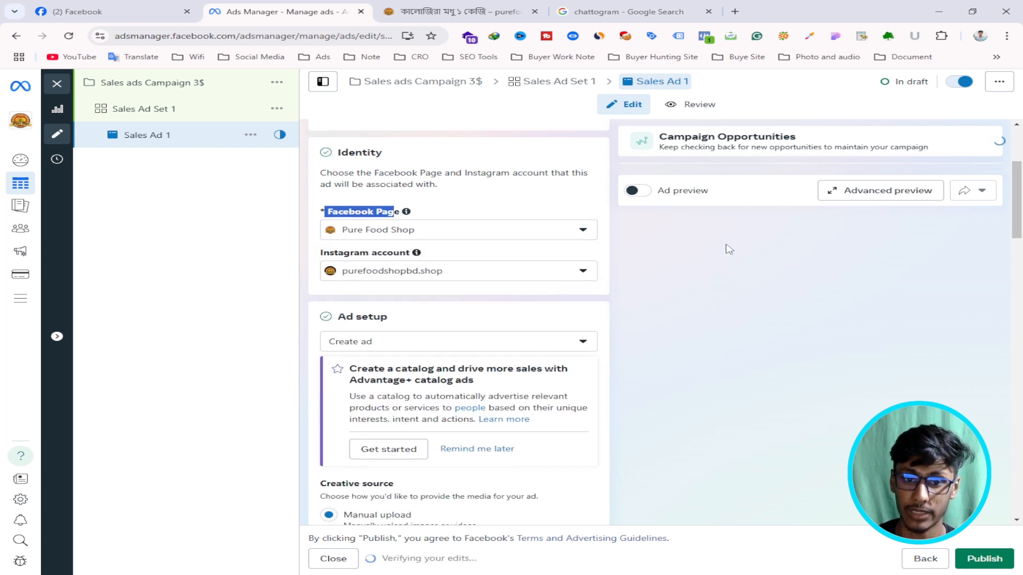
- Select purefoodshopbd.shop as the Instagram account for the ad's identity
scroll(735, 324, "down", 1)
left_click(402, 217)
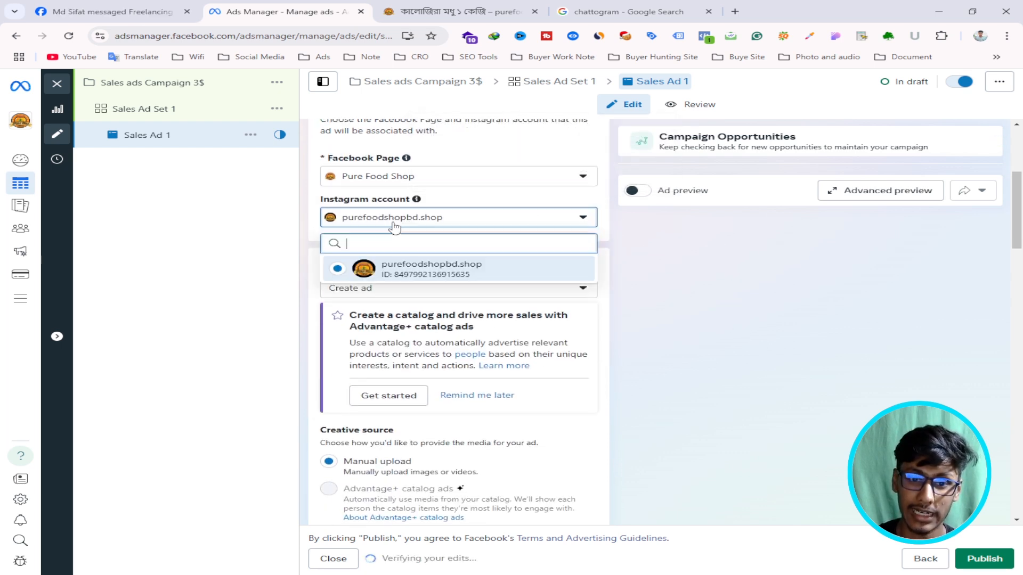
left_click(416, 279)
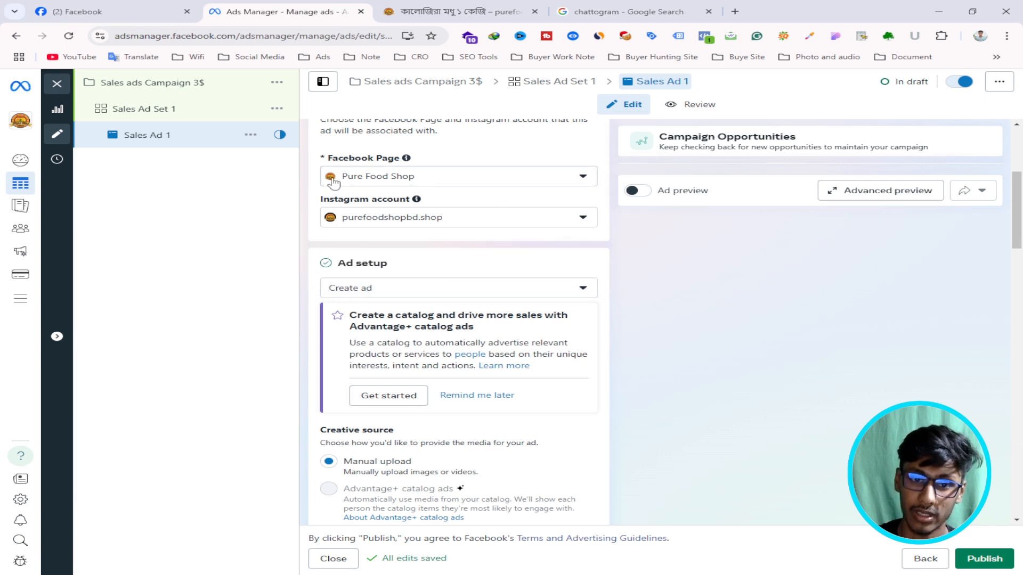
- Look over the identity and ad setup sections and turn on the ad preview
scroll(354, 226, "up", 1)
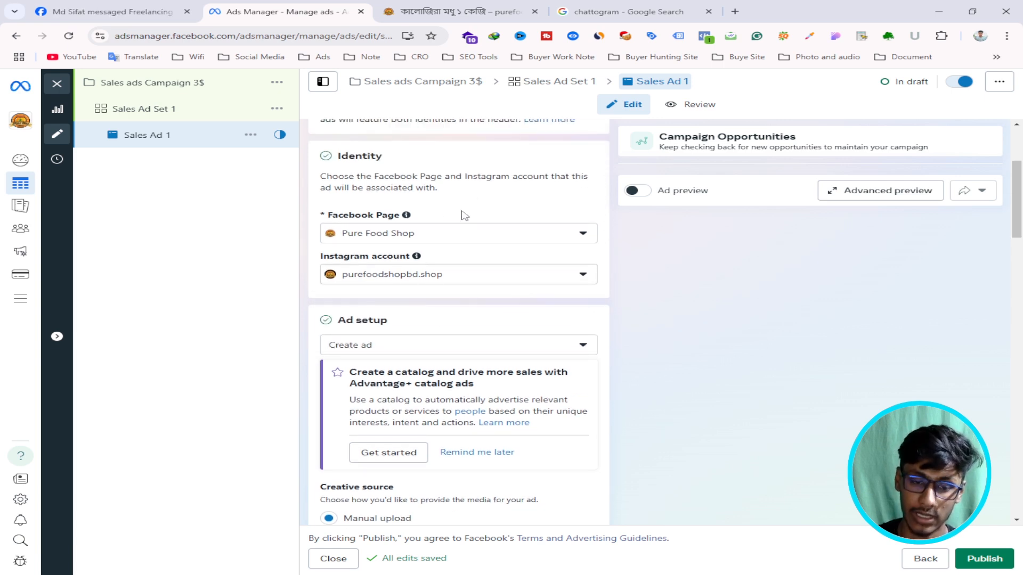
scroll(399, 227, "down", 1)
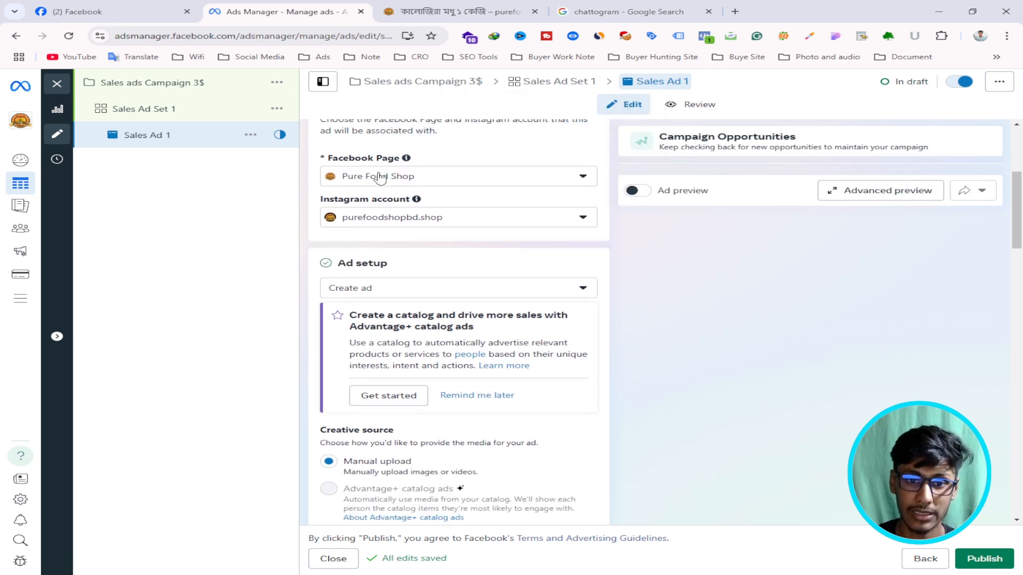
scroll(471, 231, "down", 1)
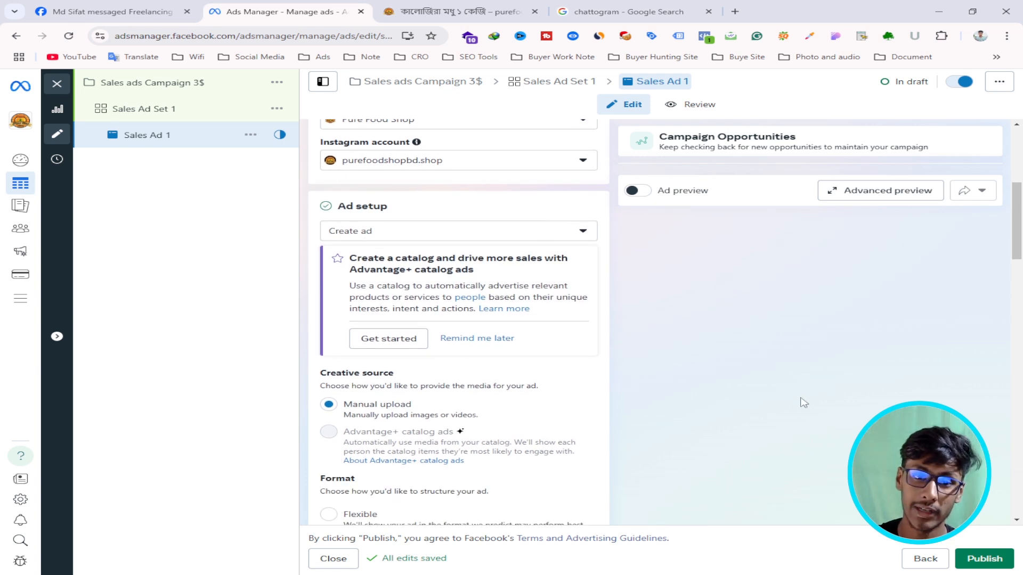
scroll(735, 394, "up", 1)
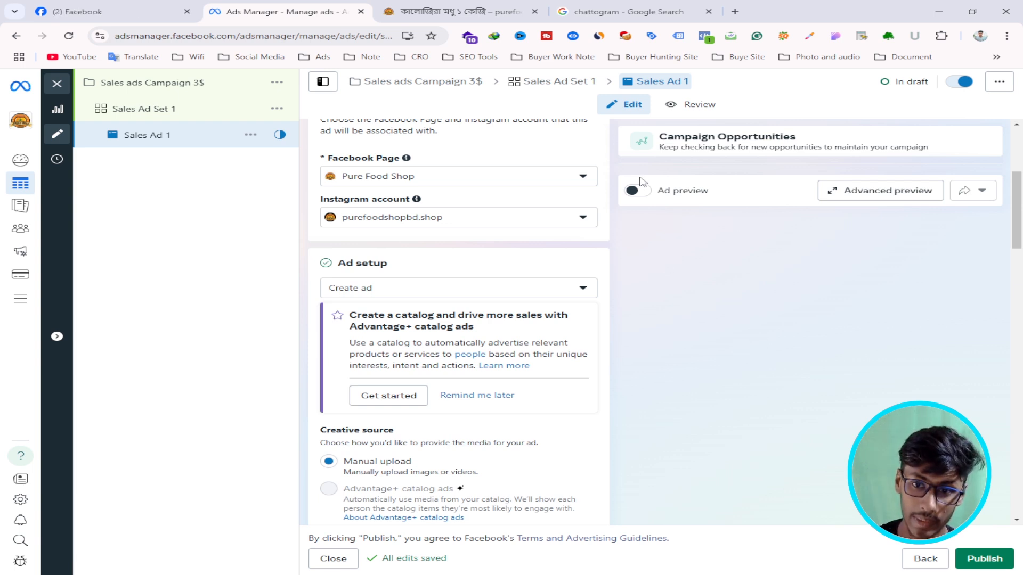
left_click(638, 191)
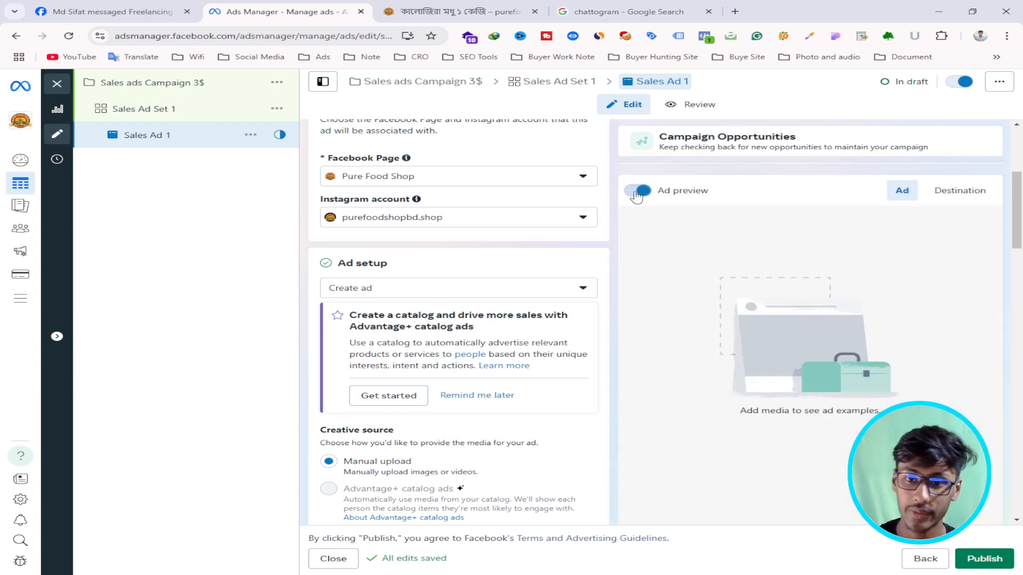
- Change the ad setup from Create ad to Use existing post
scroll(530, 203, "down", 1)
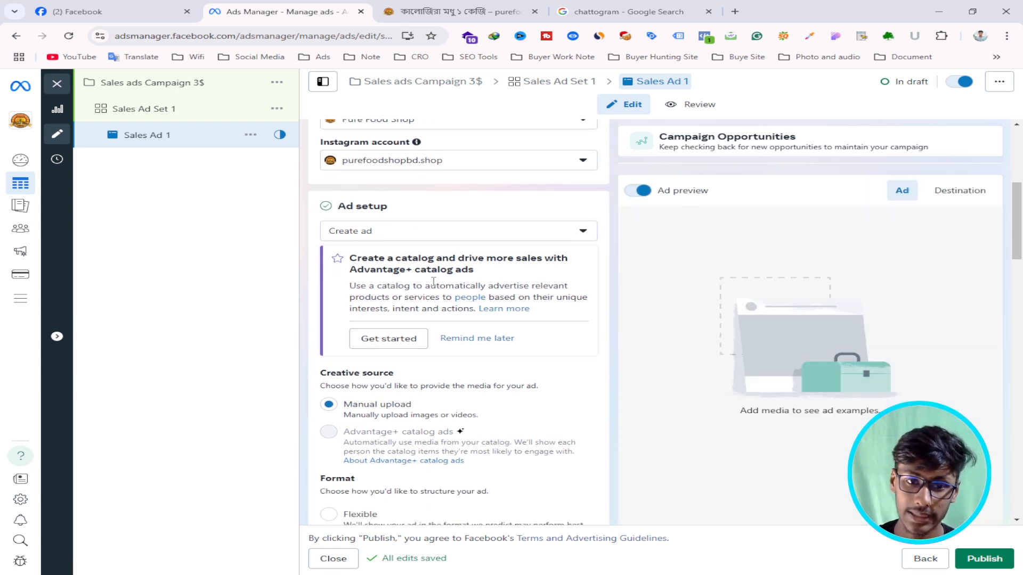
left_click(380, 232)
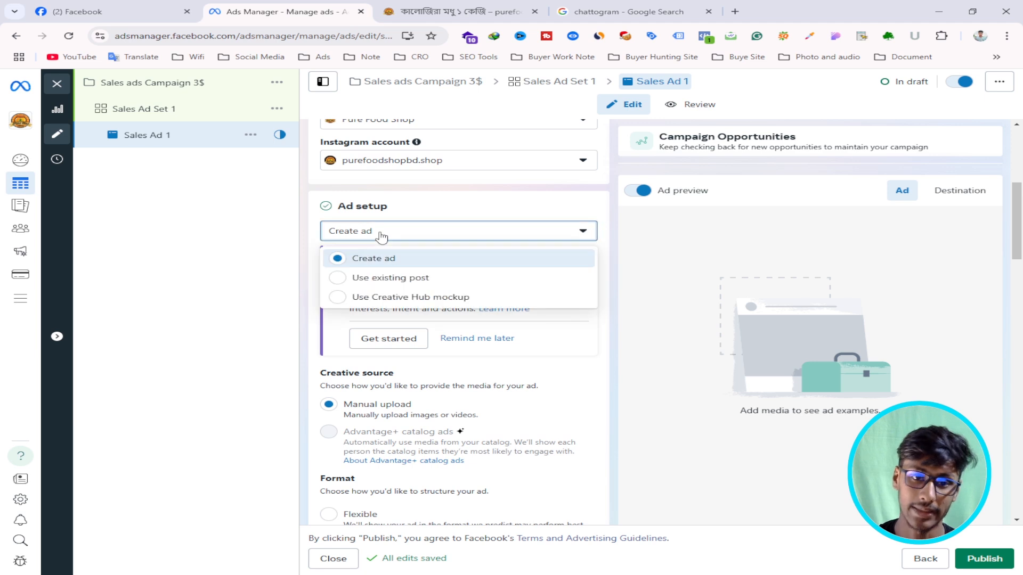
left_click(393, 276)
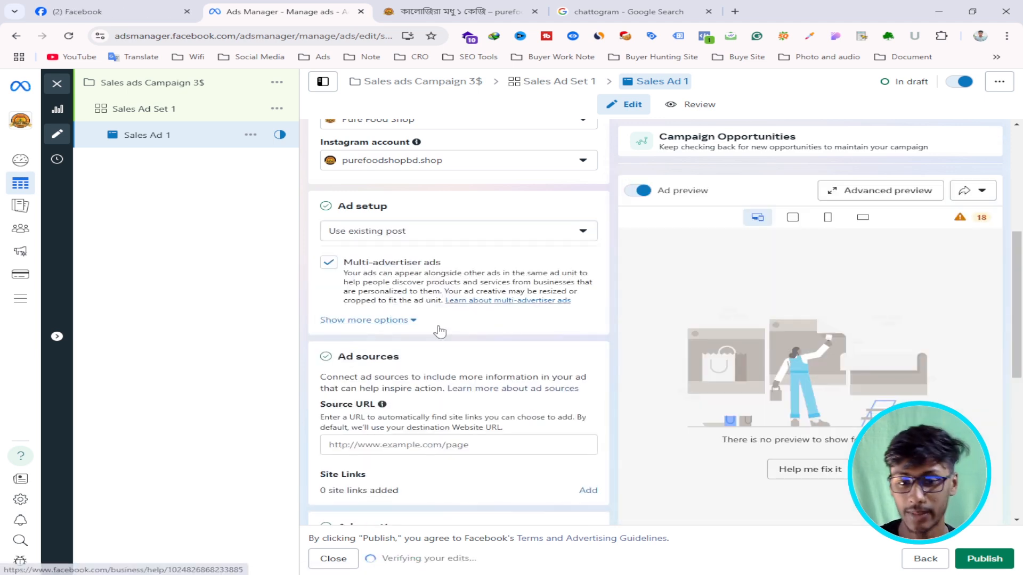
- Expand the additional options in the ad setup and look over the ad schedule and ad sources
left_click(379, 320)
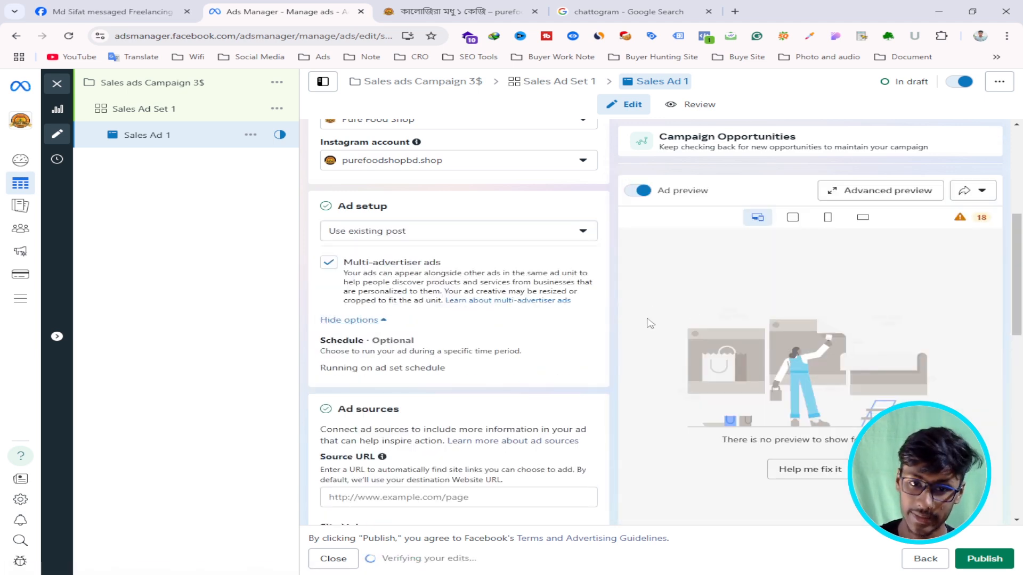
scroll(585, 363, "down", 2)
scroll(360, 304, "up", 3)
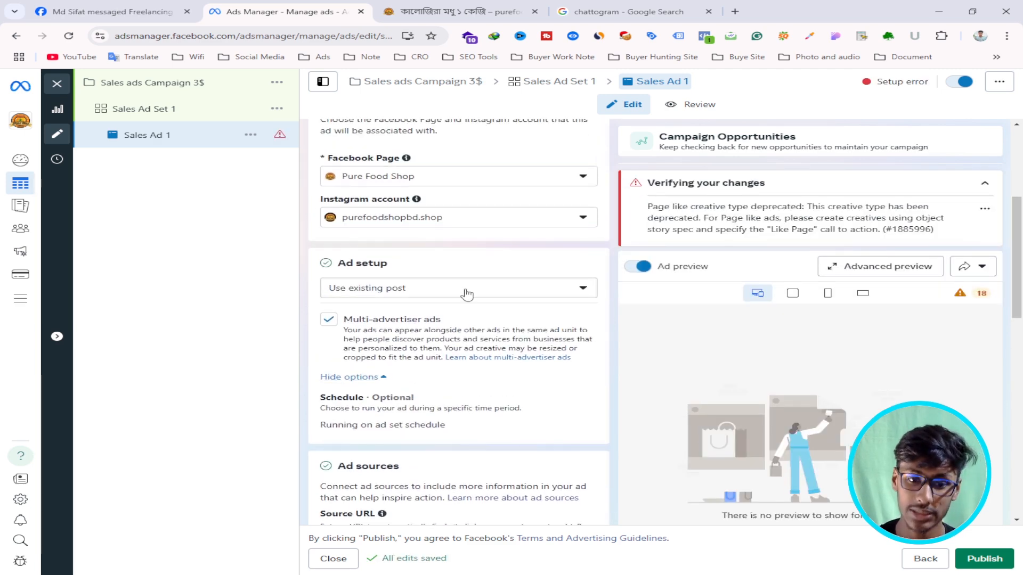
scroll(466, 292, "down", 3)
scroll(415, 294, "down", 1)
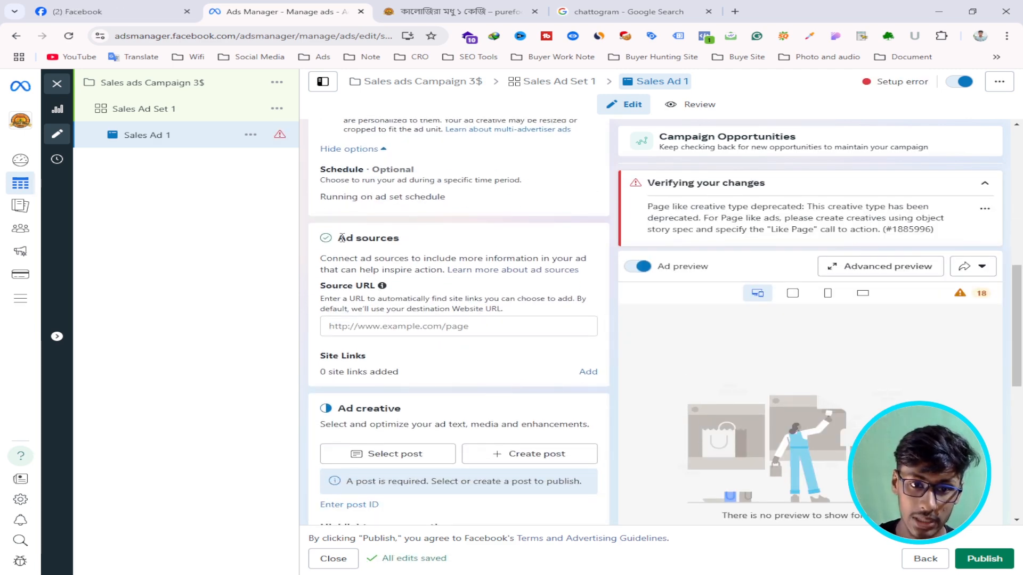
left_click_drag(341, 238, 416, 237)
left_click(392, 326)
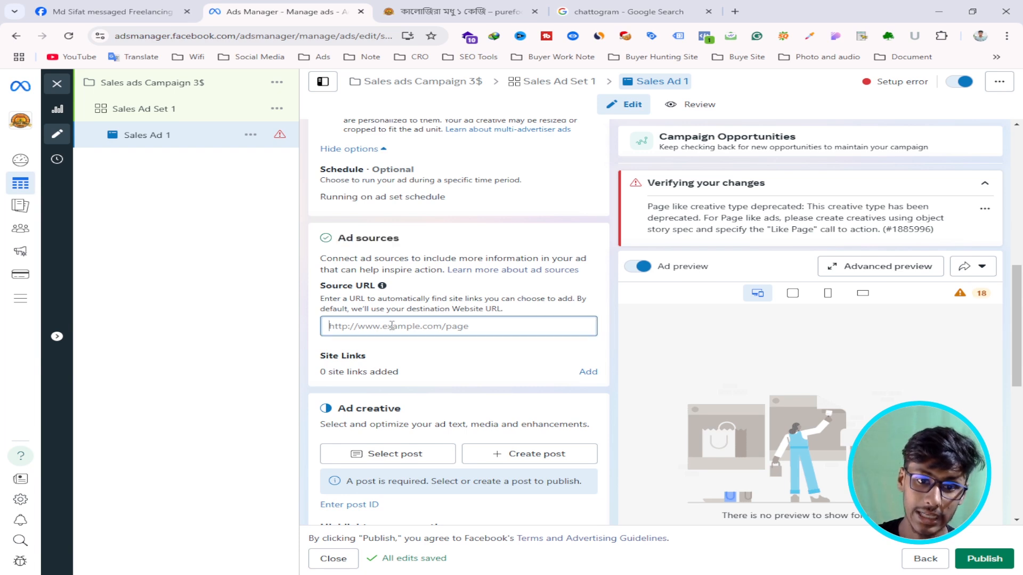
scroll(392, 325, "down", 1)
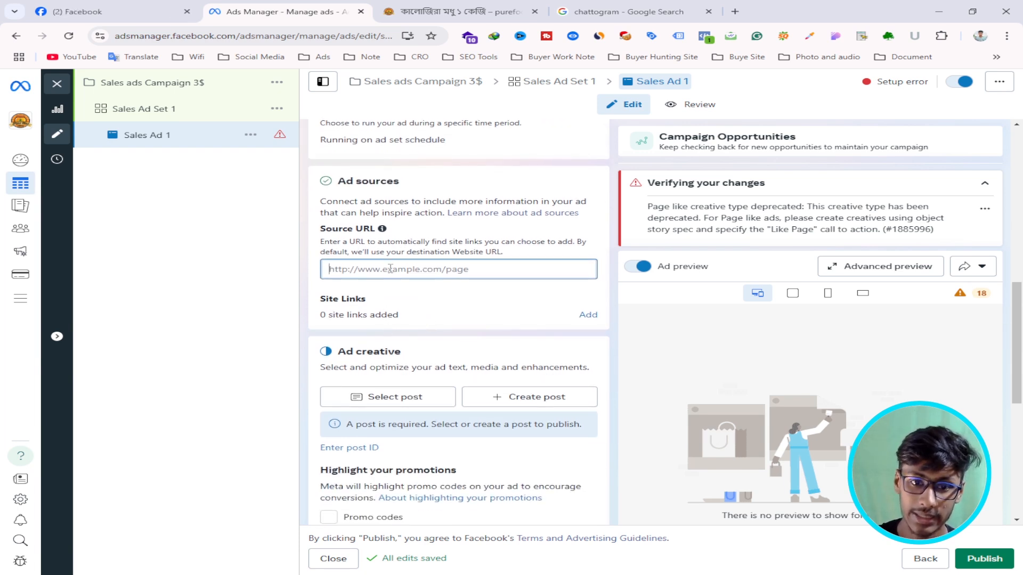
type("Chittagong")
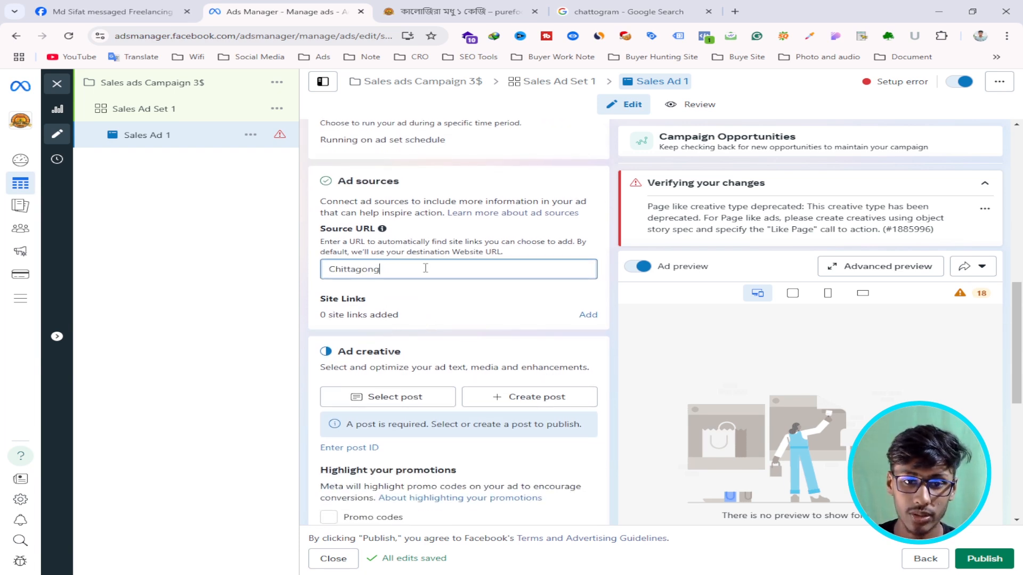
- Copy the domain purefoodshop.shop from the honey product page's address and set it as the ad's source URL
left_click(447, 9)
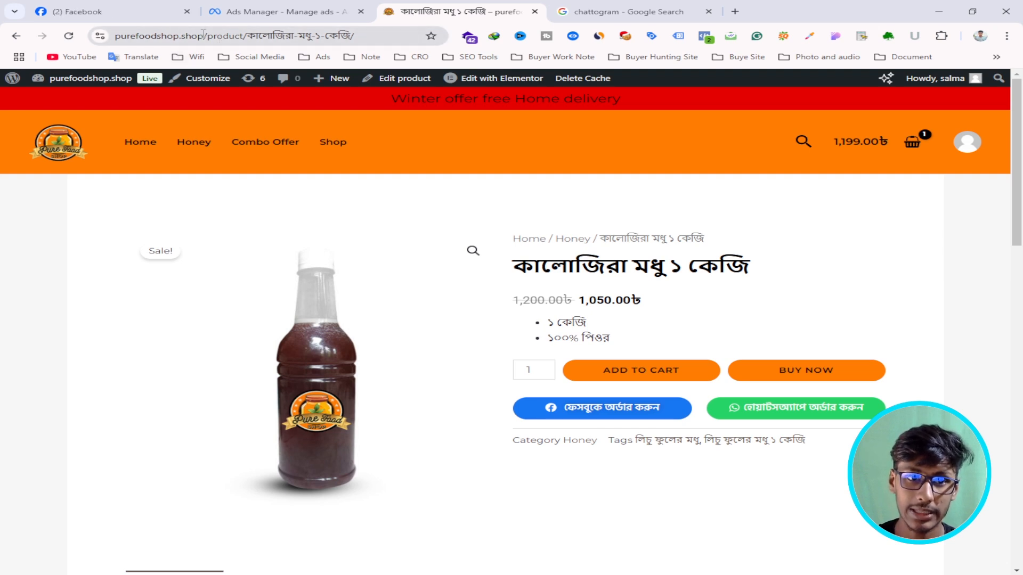
left_click_drag(203, 33, 115, 35)
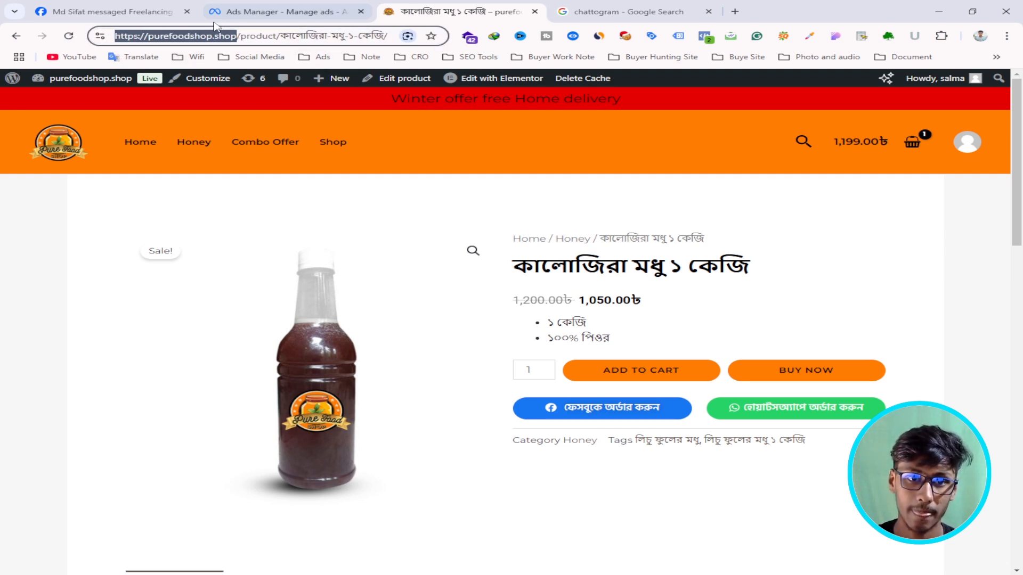
left_click_drag(236, 36, 150, 45)
key("ctrl+c")
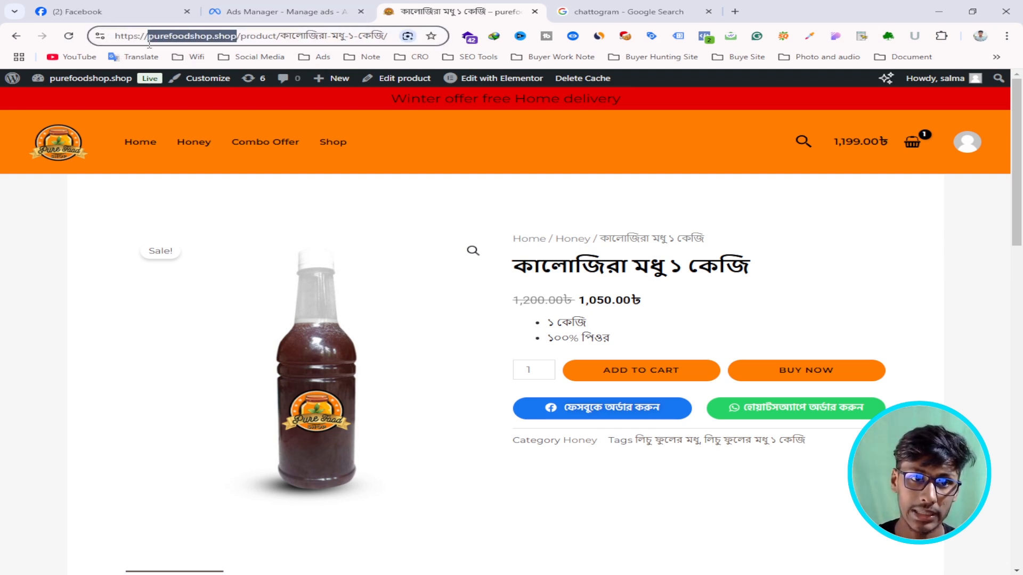
left_click(277, 11)
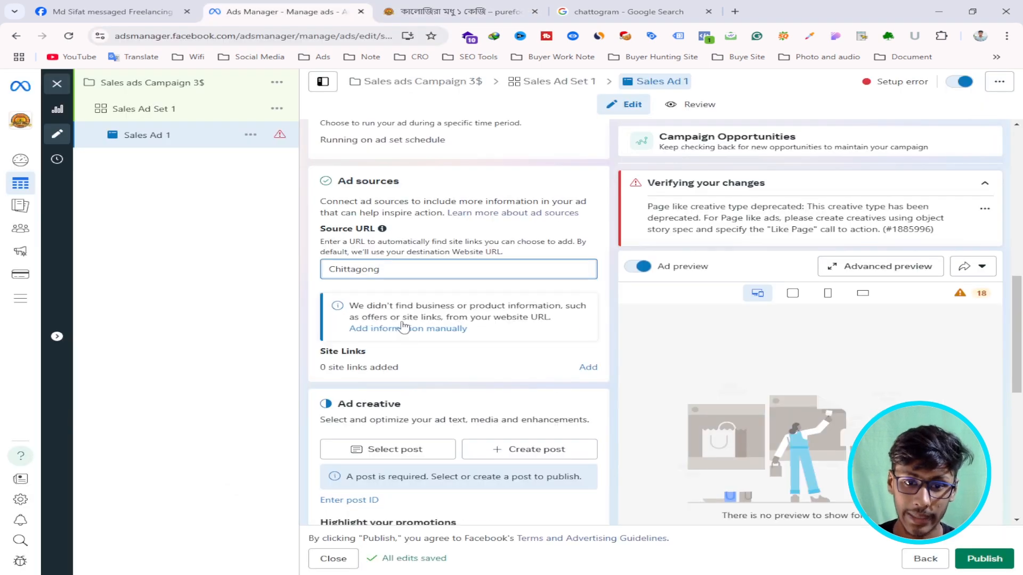
left_click_drag(393, 270, 327, 270)
key("ctrl+v")
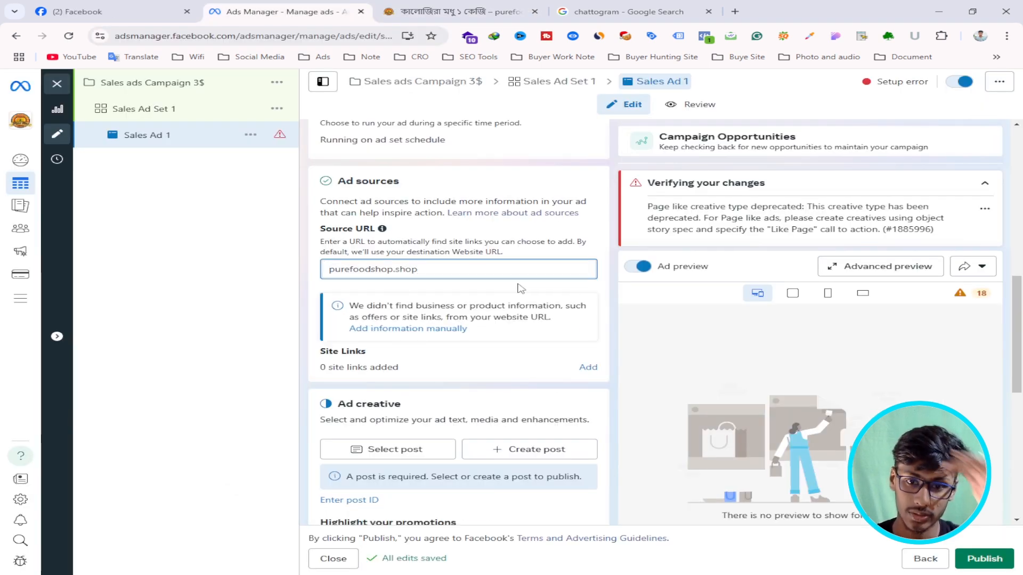
left_click(618, 308)
- Open the site links form in the ad sources and start on the link's URL
scroll(386, 350, "down", 1)
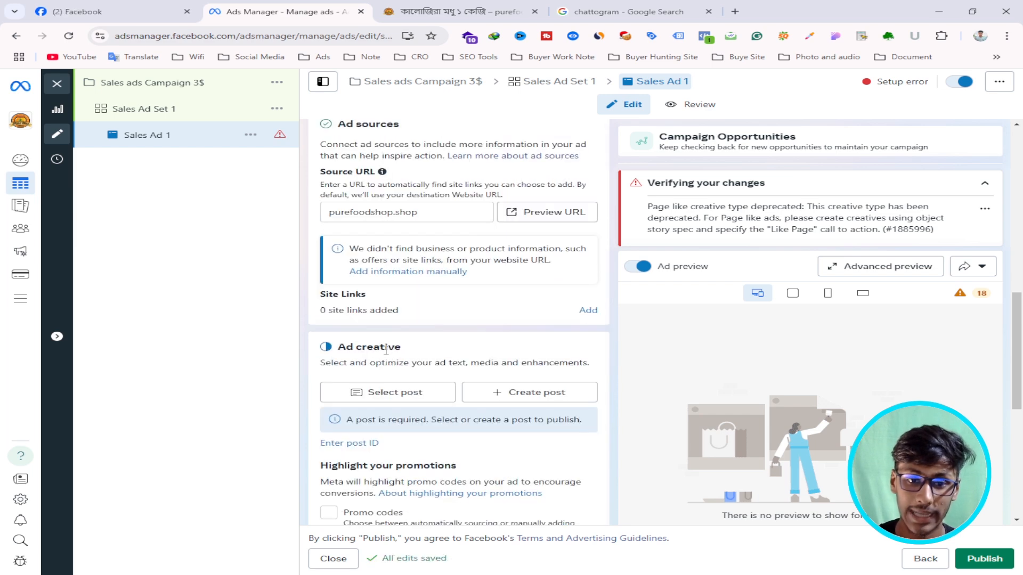
scroll(480, 382, "up", 1)
scroll(469, 319, "down", 2)
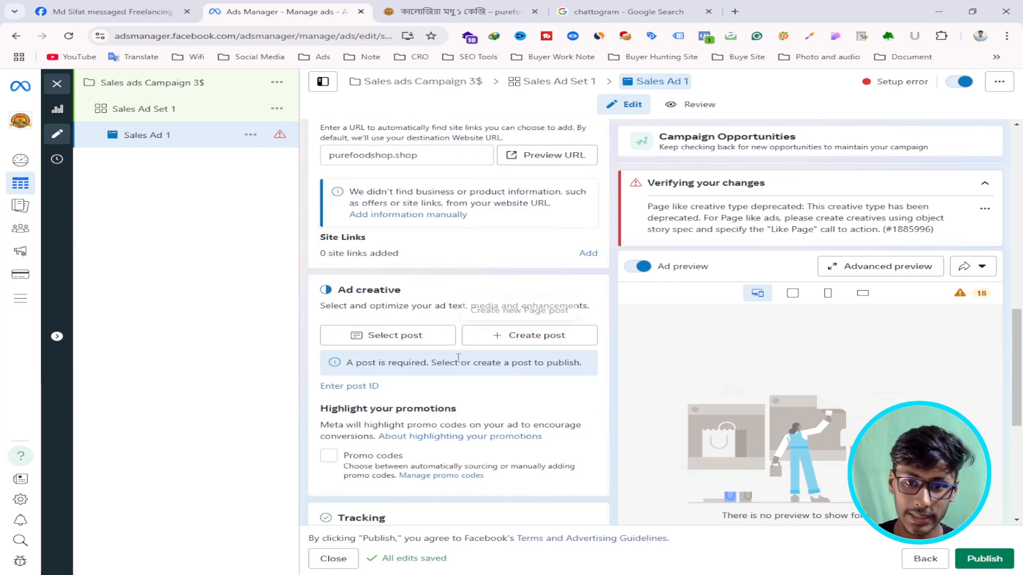
scroll(458, 356, "up", 2)
scroll(522, 359, "down", 2)
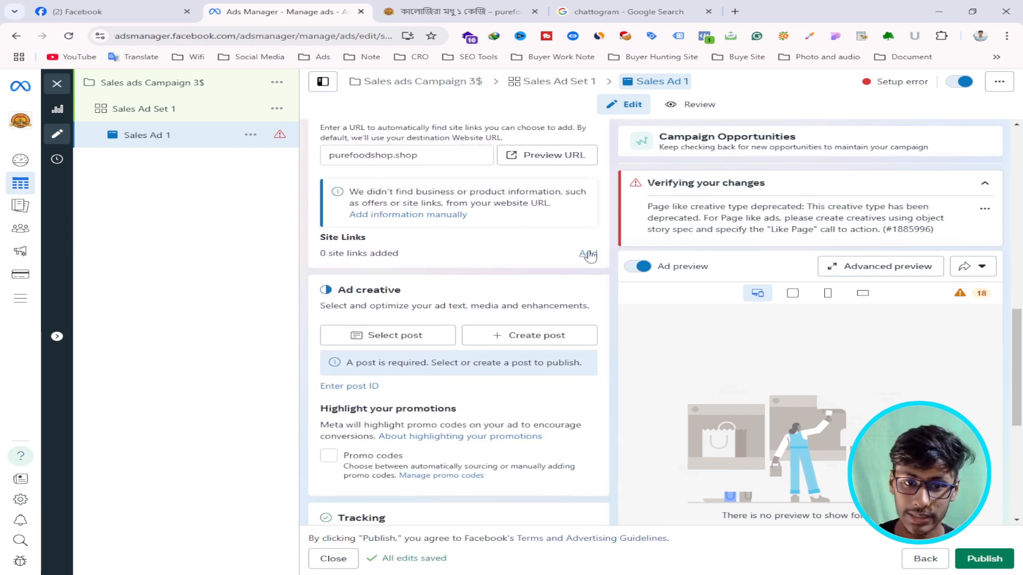
left_click(589, 255)
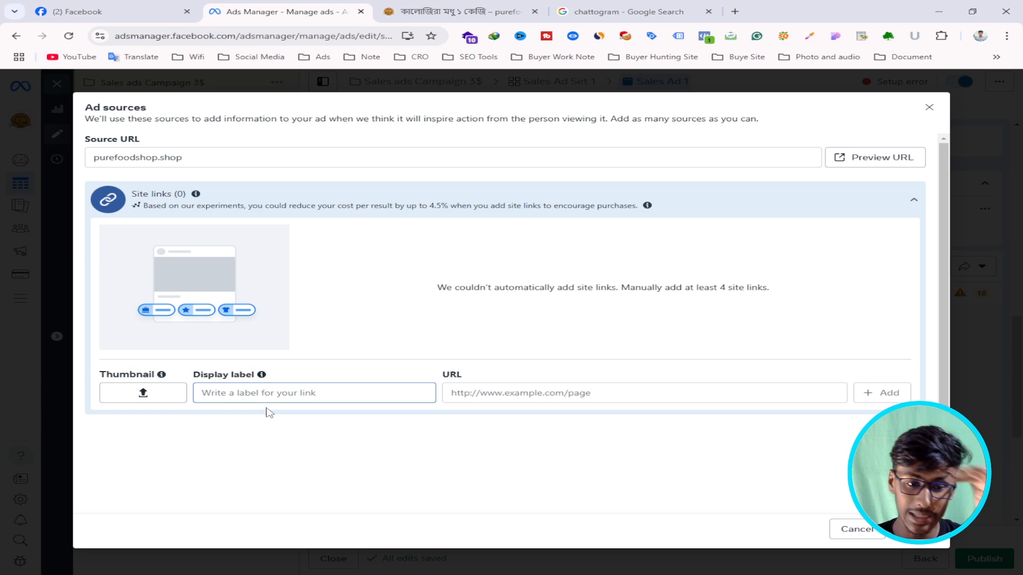
left_click(516, 389)
- Open the store's Combo Offer page in a new tab and copy its web address
left_click(426, 12)
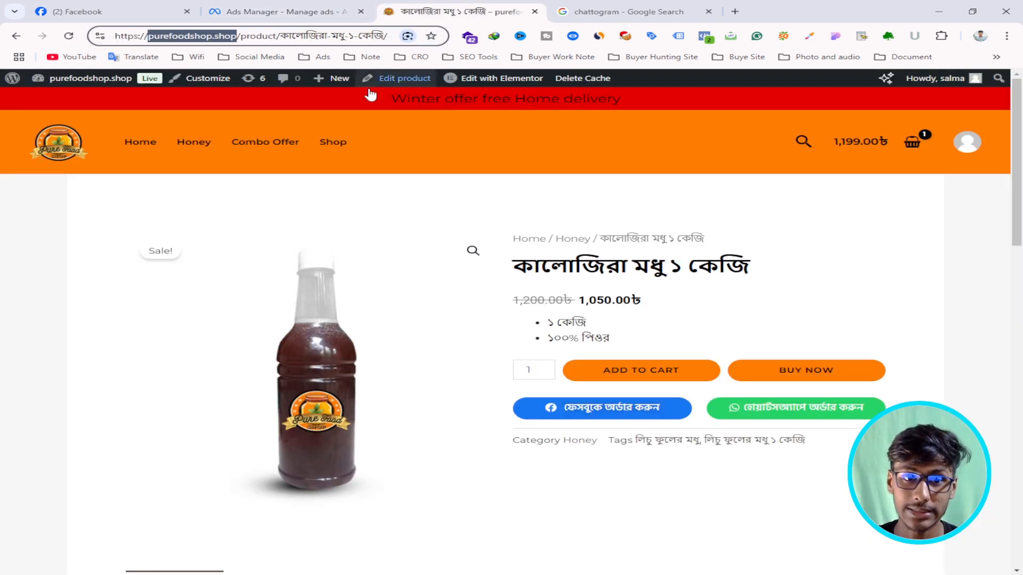
right_click(253, 143)
left_click(317, 152)
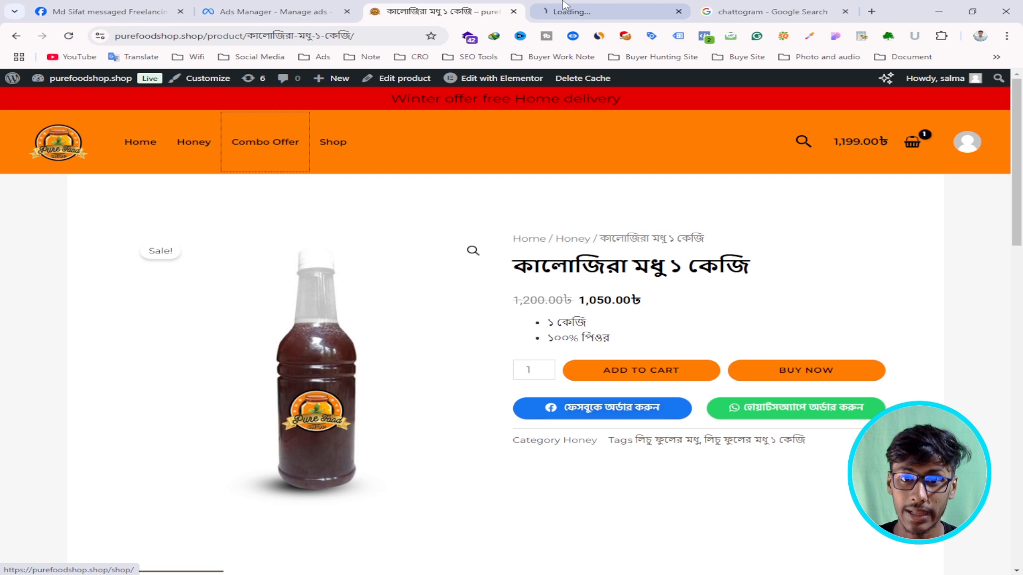
left_click(602, 11)
key("ctrl+a")
key("ctrl+c")
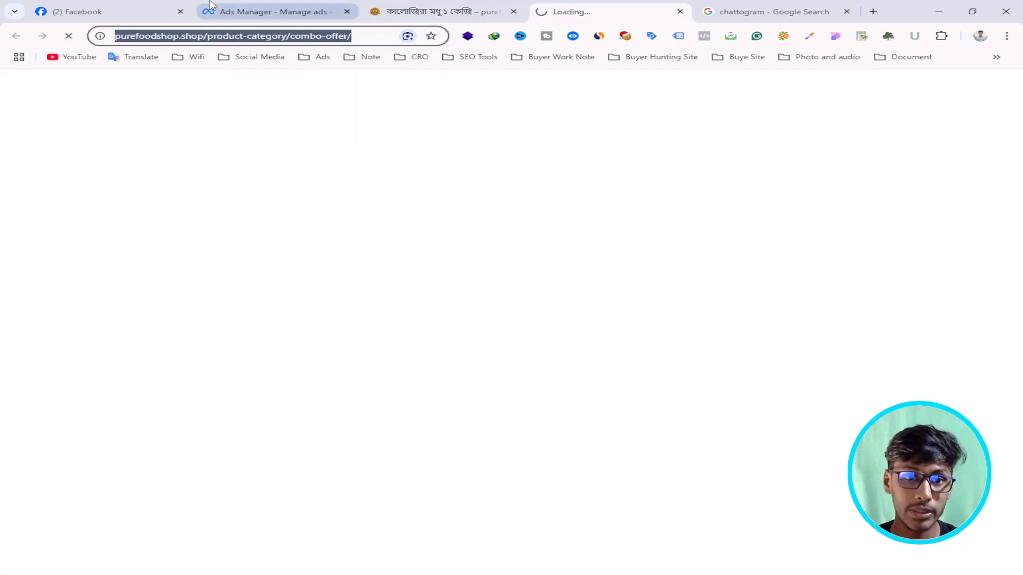
- Back in Ads Manager, fill in a site link with the copied combo-offer URL and the label Combo Offer, and leave without adding it
left_click(267, 12)
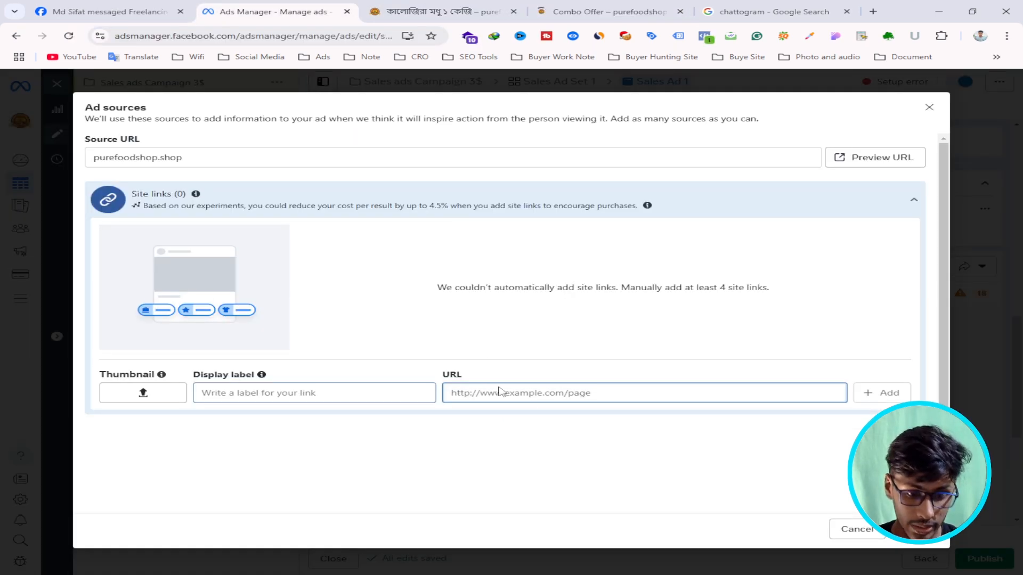
key("ctrl+v")
left_click(233, 394)
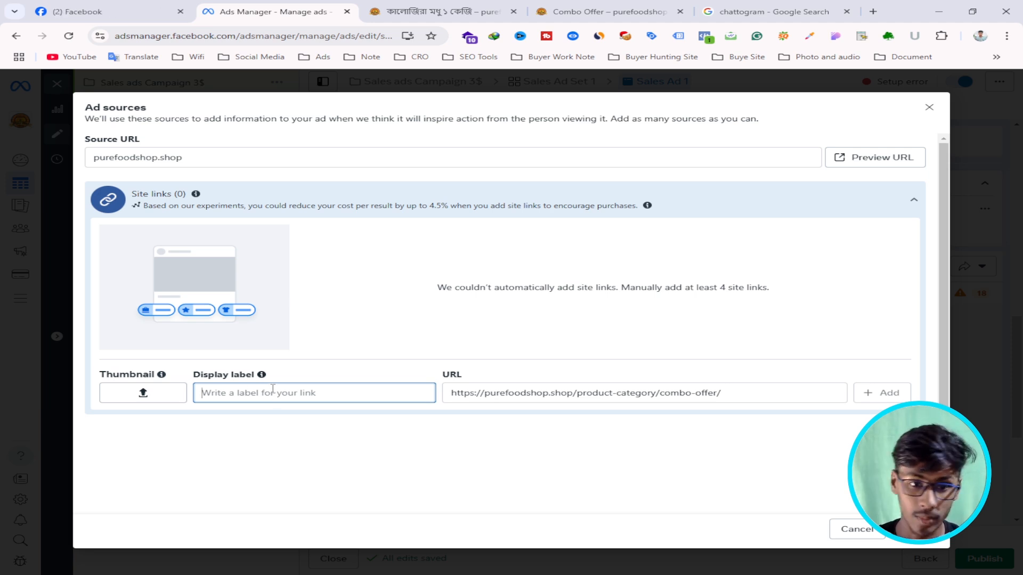
type("Com")
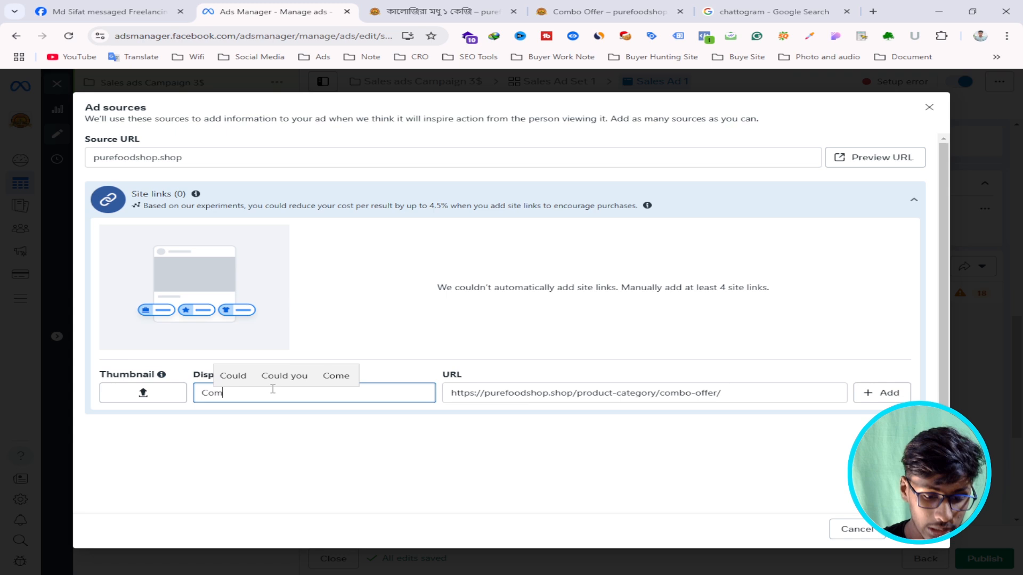
type("bo G")
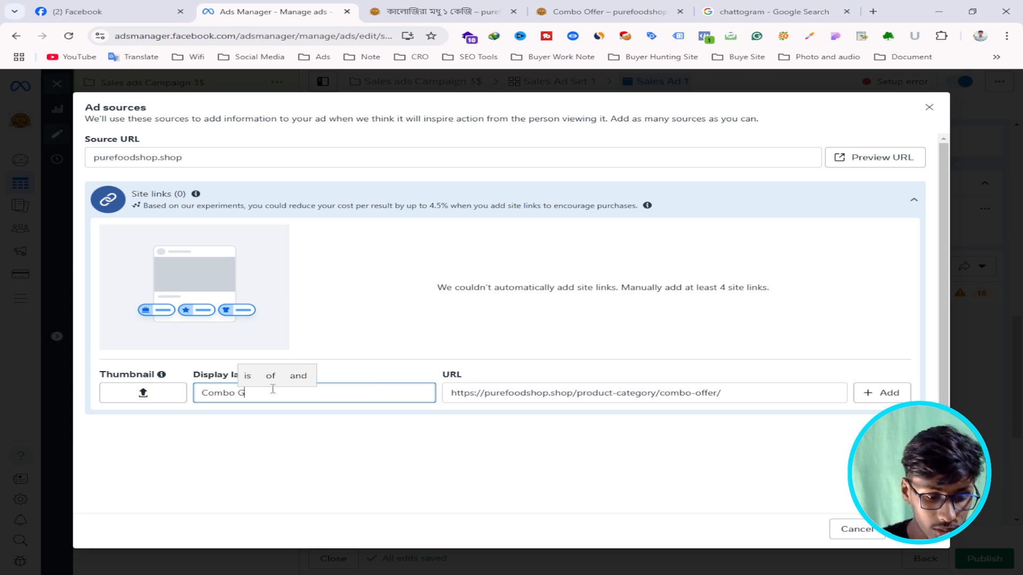
key("BackSpace")
type("Offer")
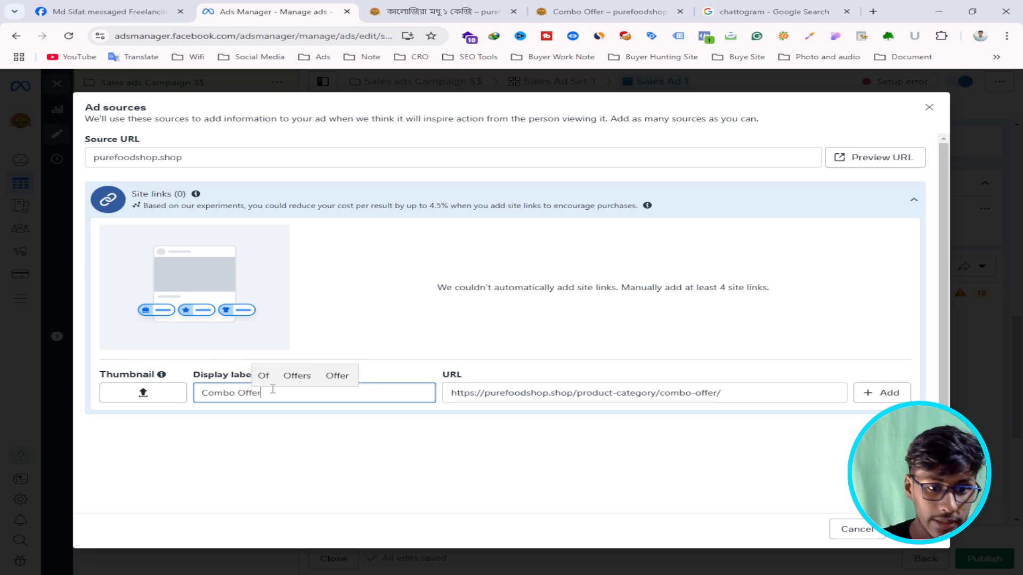
left_click(749, 376)
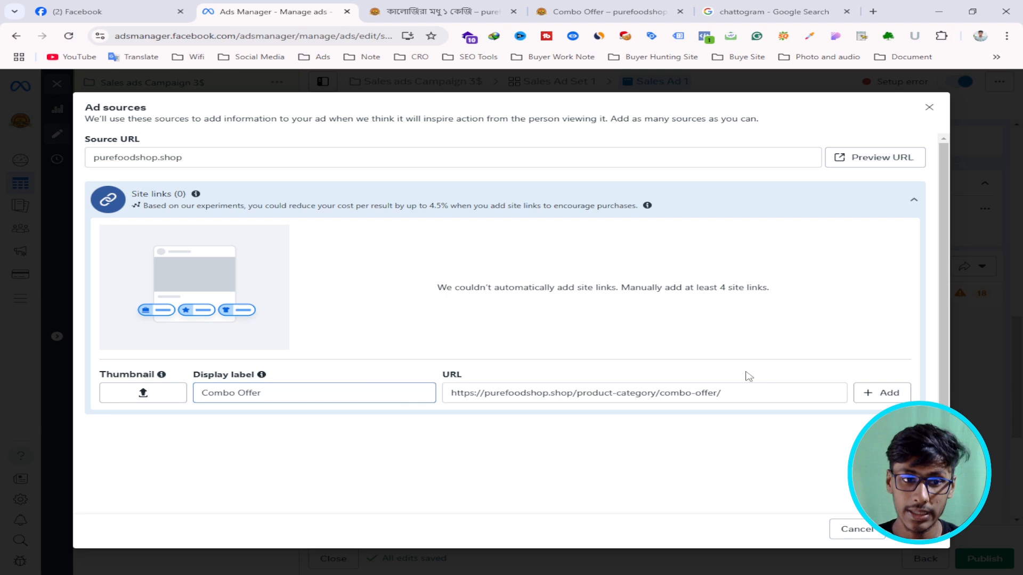
key("Escape")
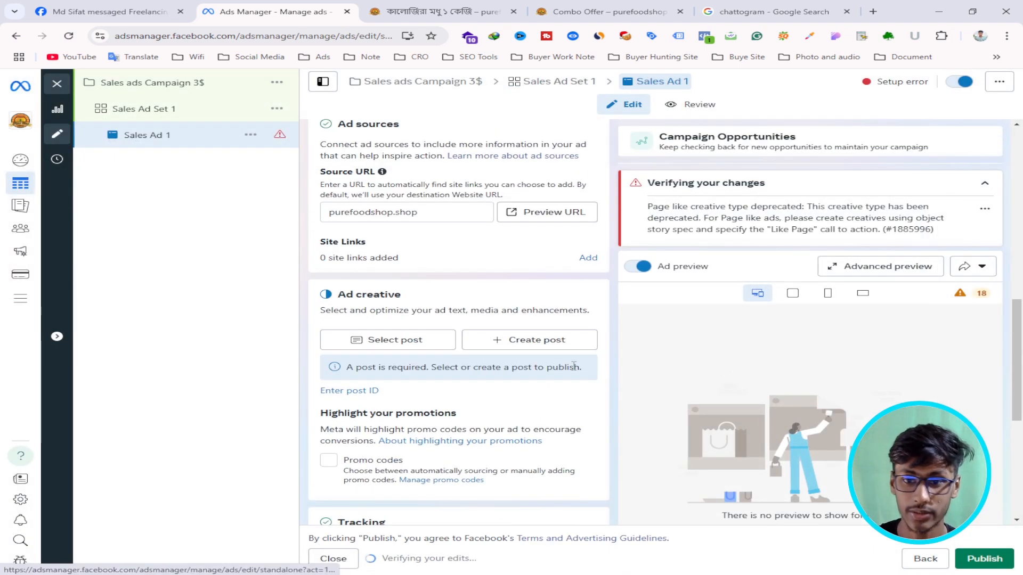
scroll(484, 273, "down", 1)
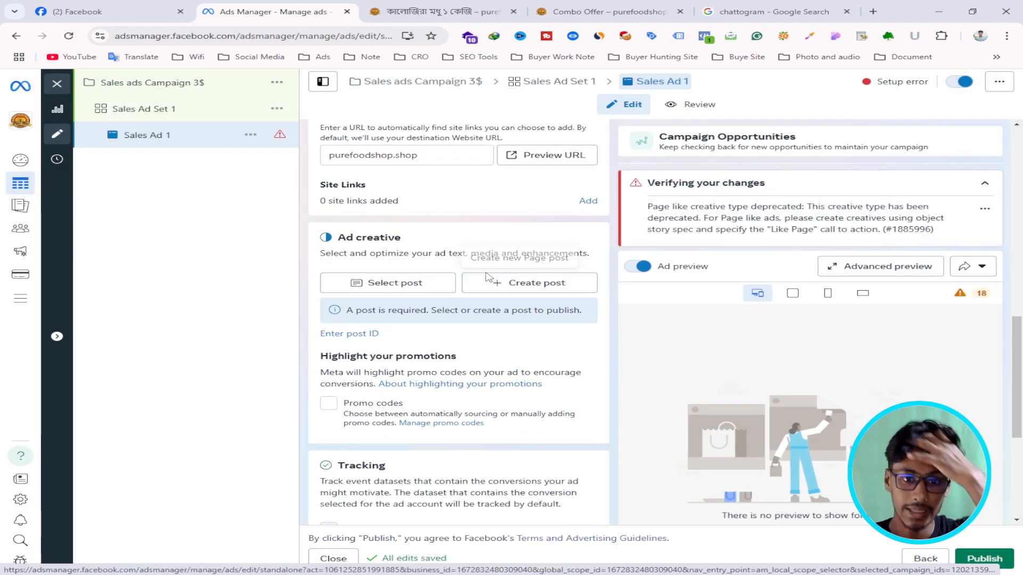
scroll(452, 251, "up", 2)
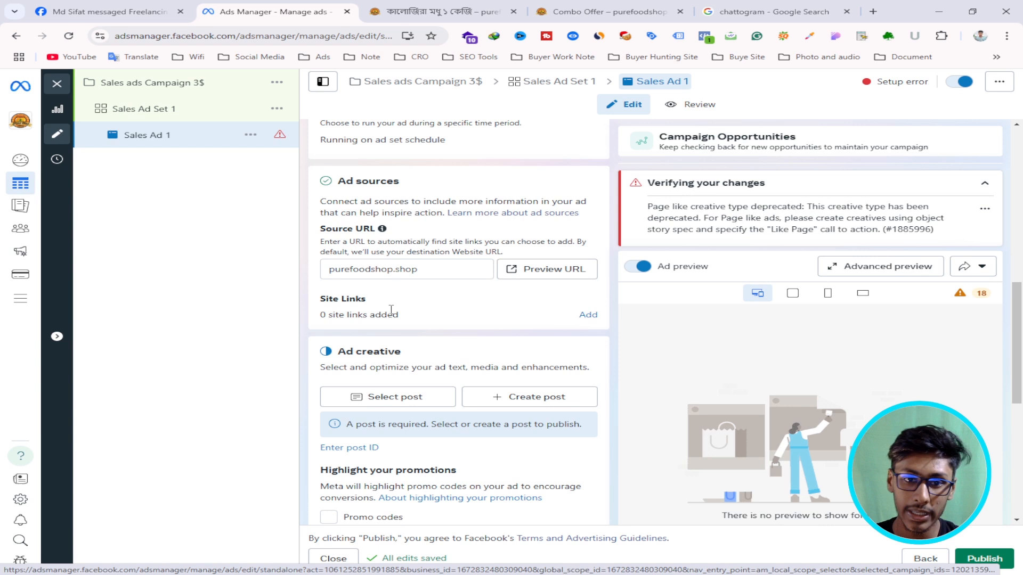
left_click_drag(433, 269, 323, 268)
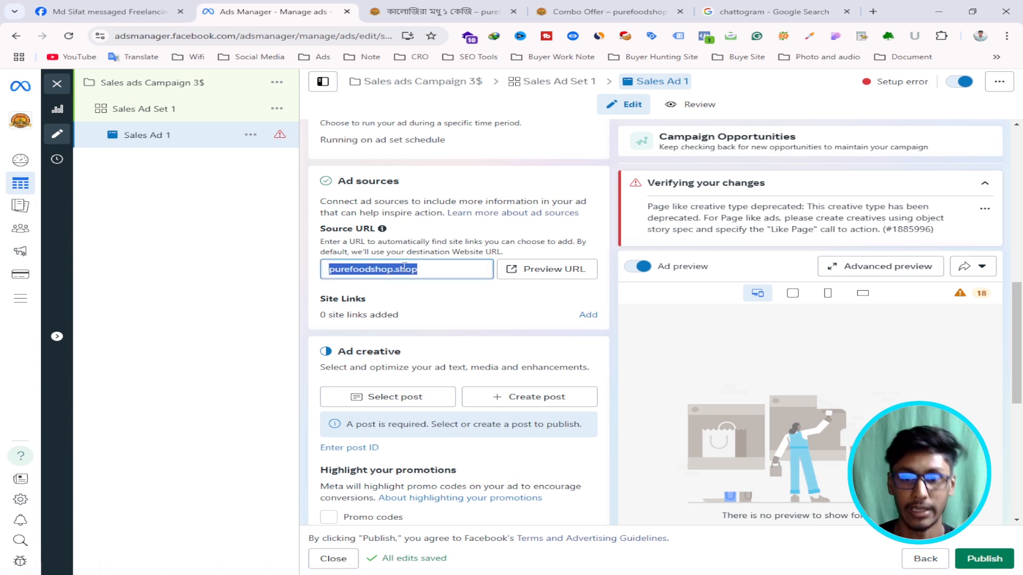
key("ctrl+v")
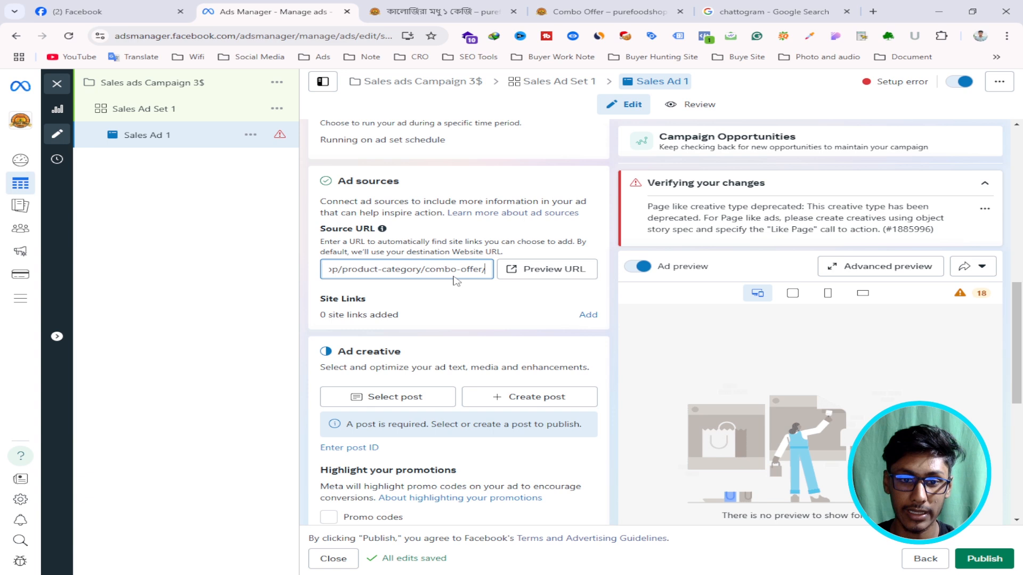
left_click_drag(366, 269, 247, 284)
left_click(478, 270)
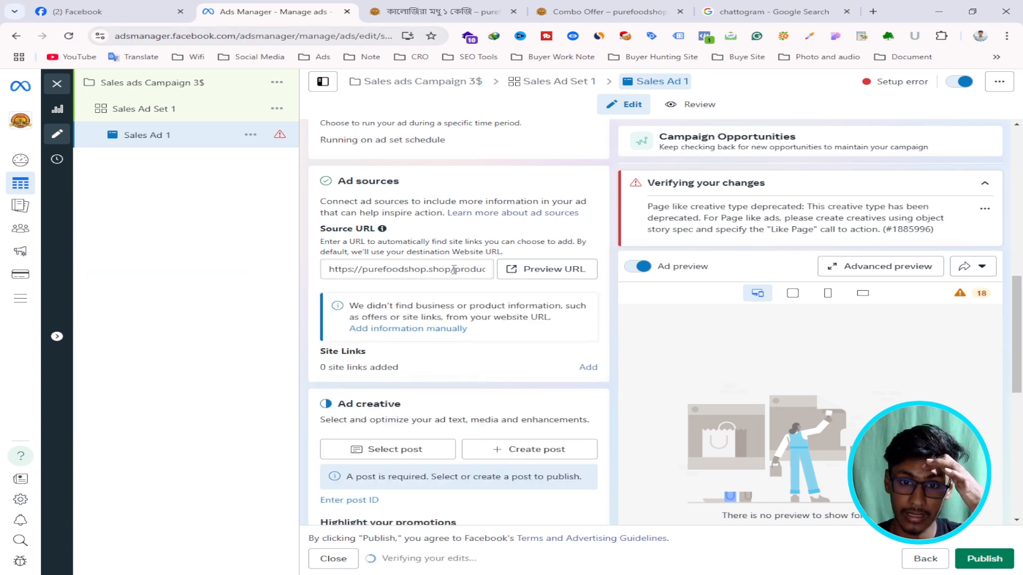
left_click_drag(451, 269, 760, 319)
key("BackSpace")
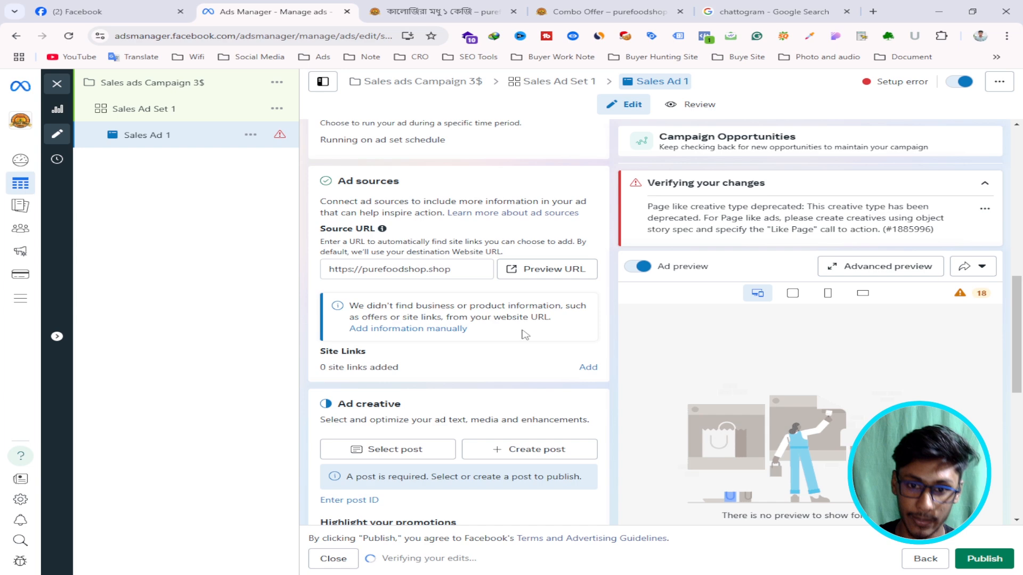
- Preview the source URL, look through the store's home page and return to Ads Manager
left_click(532, 269)
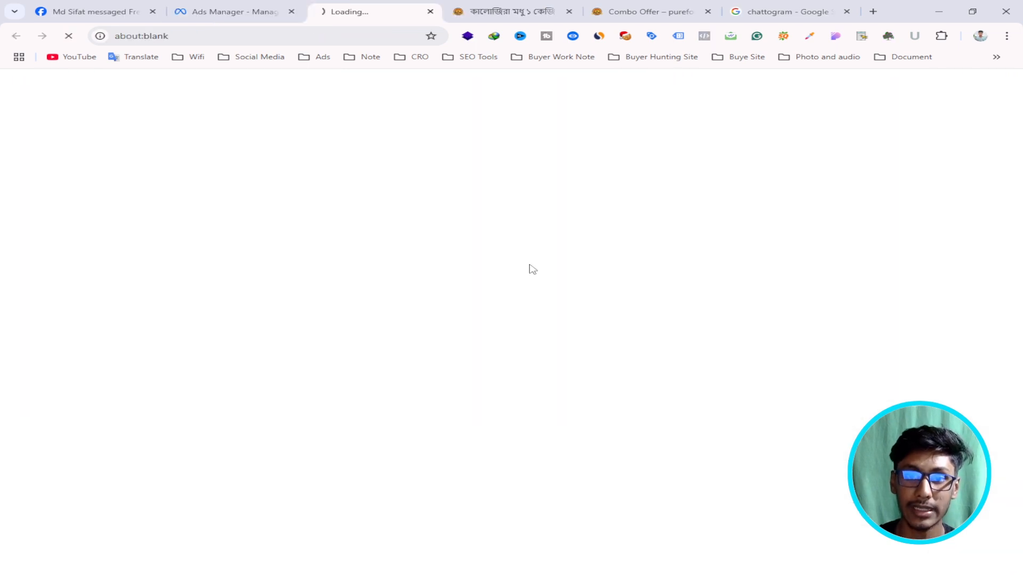
scroll(400, 277, "down", 5)
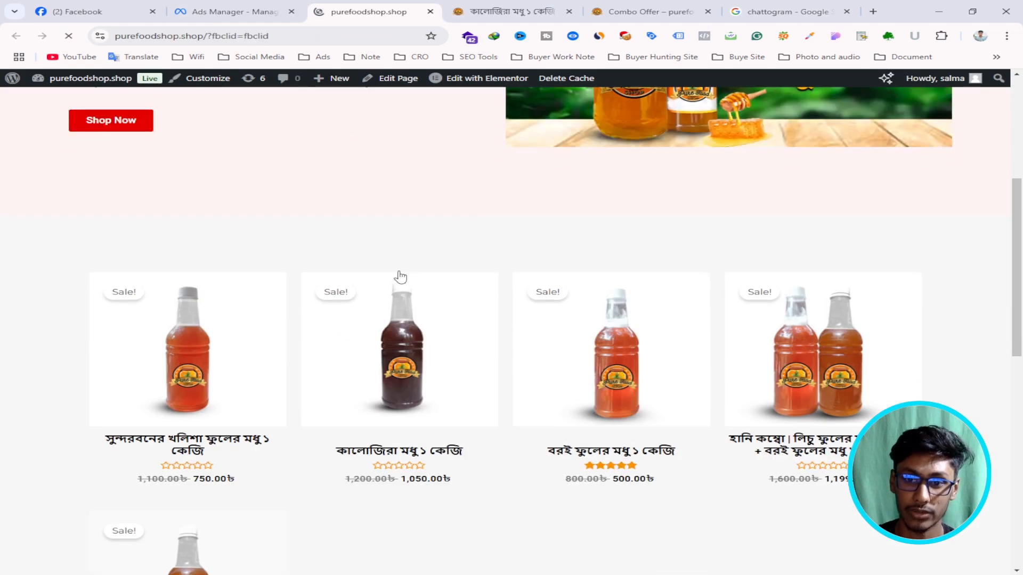
left_click(240, 11)
- Examine the ad creative section of Sales Ad 1
scroll(445, 286, "down", 2)
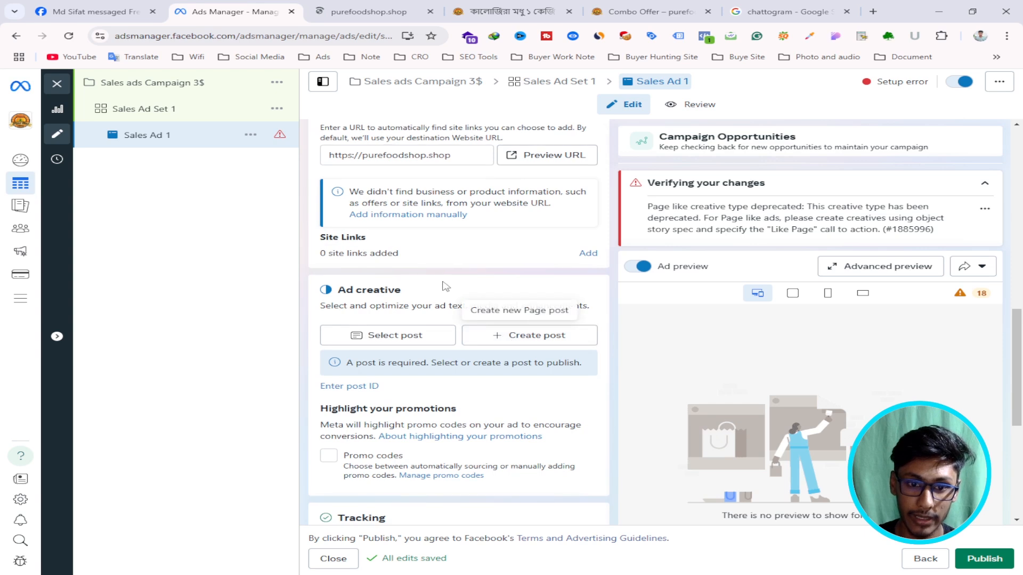
scroll(446, 287, "down", 2)
left_click_drag(337, 176, 403, 175)
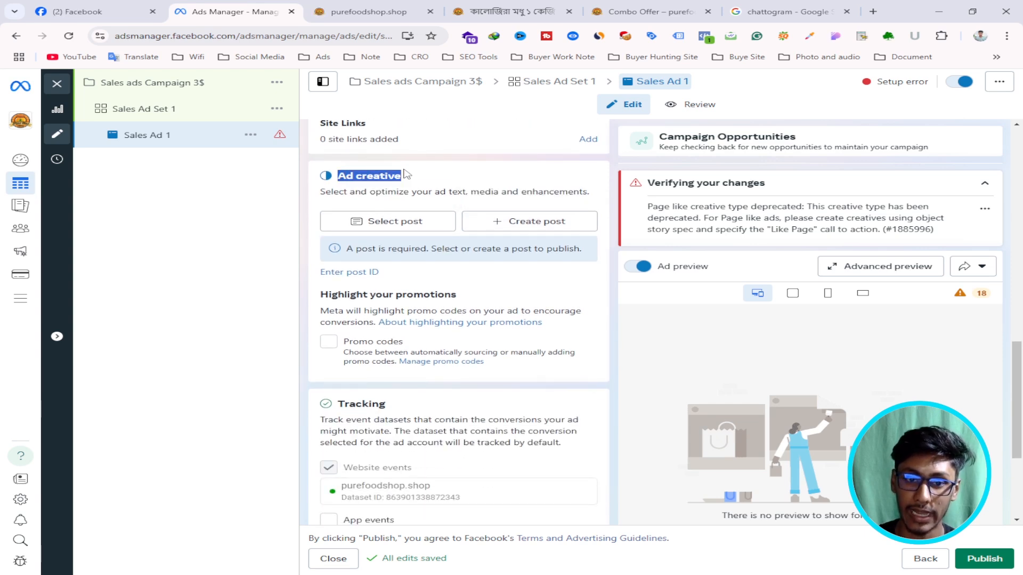
- Use the existing Facebook photo post about litchi flower honey from Nov 22, 2024 as the ad creative
left_click(392, 228)
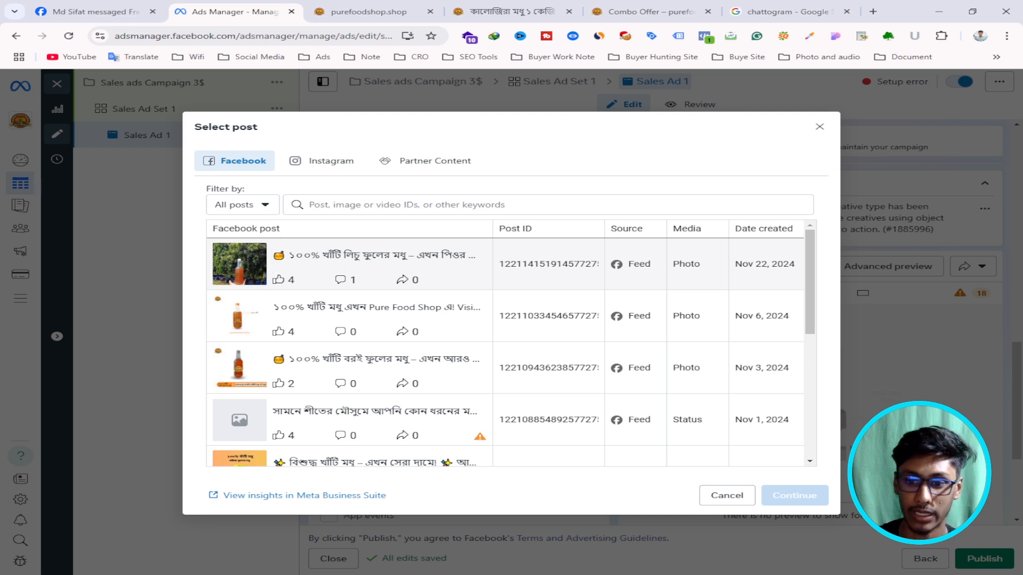
left_click(234, 265)
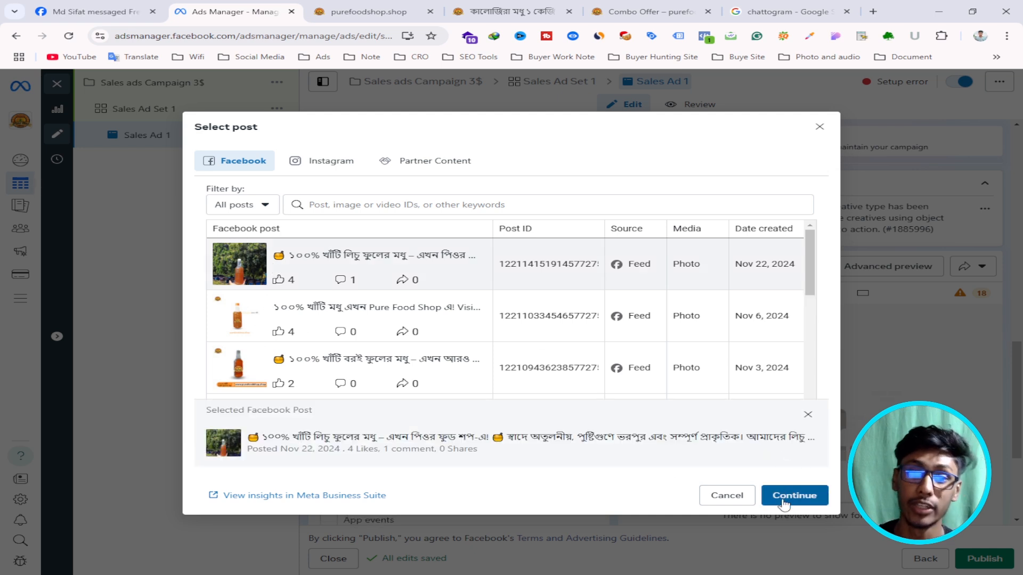
left_click(811, 493)
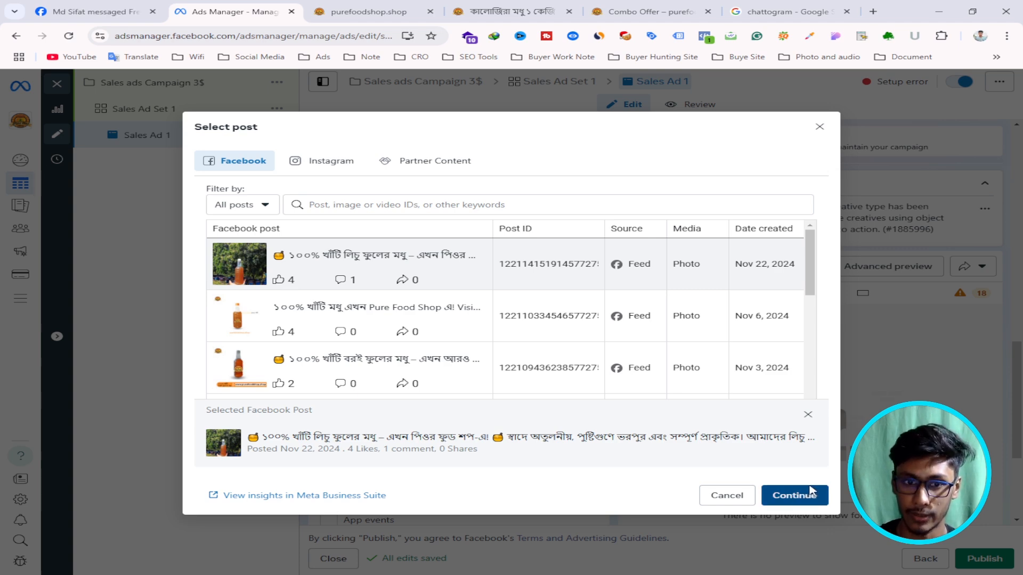
- Remove the Send WhatsApp message button that was added to the selected post
scroll(502, 284, "down", 2)
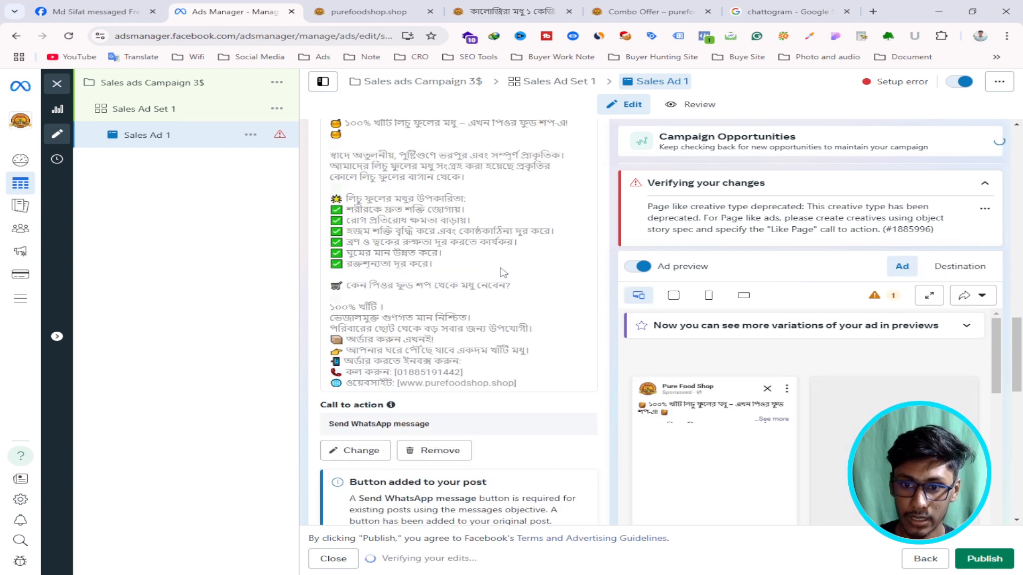
scroll(473, 283, "down", 5)
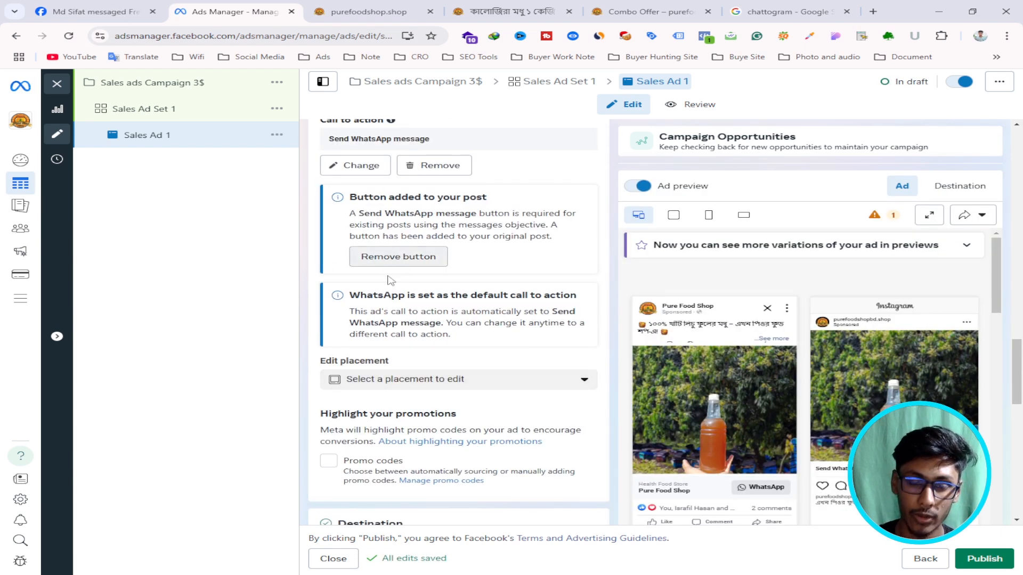
scroll(318, 309, "up", 1)
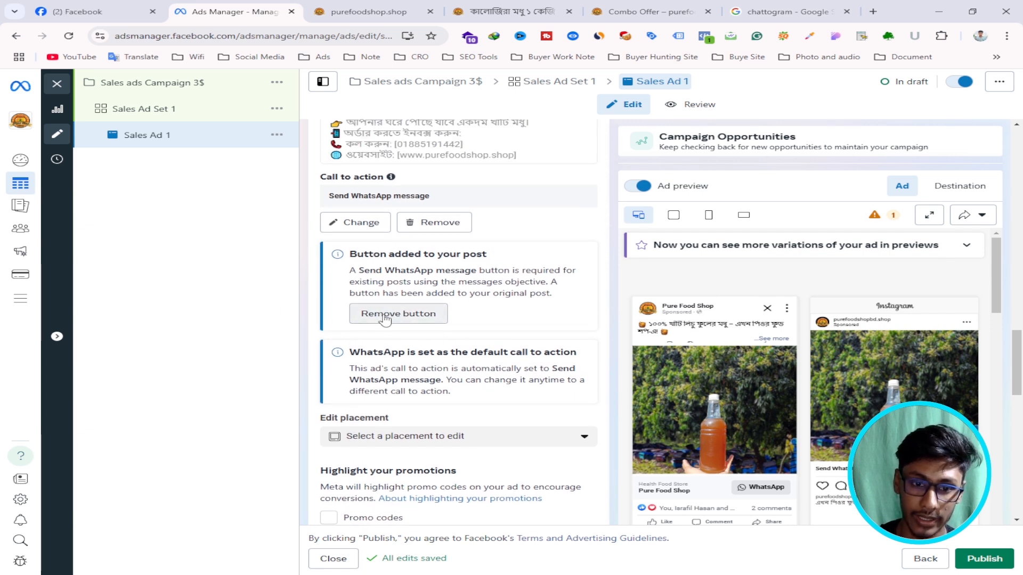
scroll(390, 267, "up", 1)
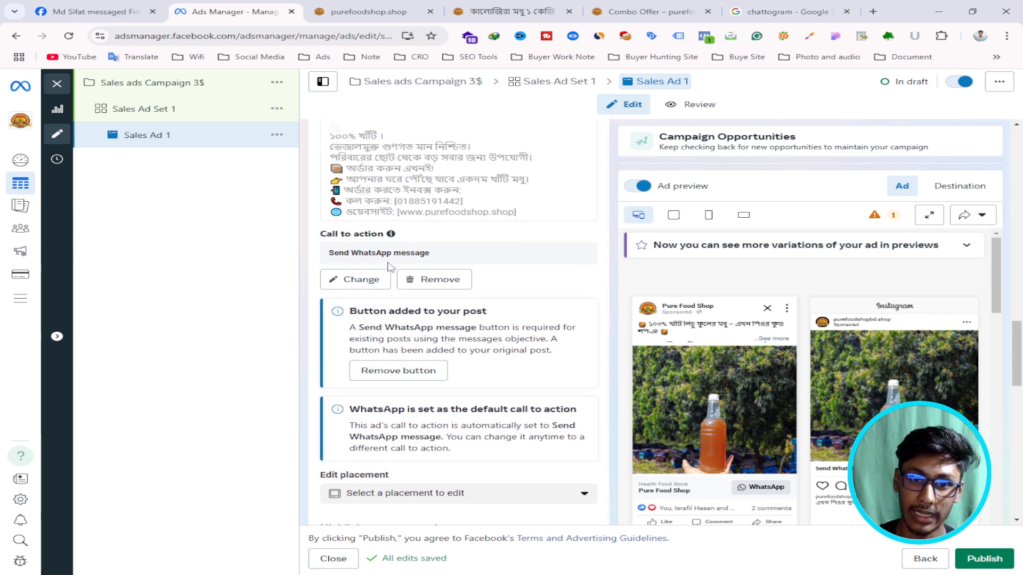
left_click_drag(333, 253, 426, 254)
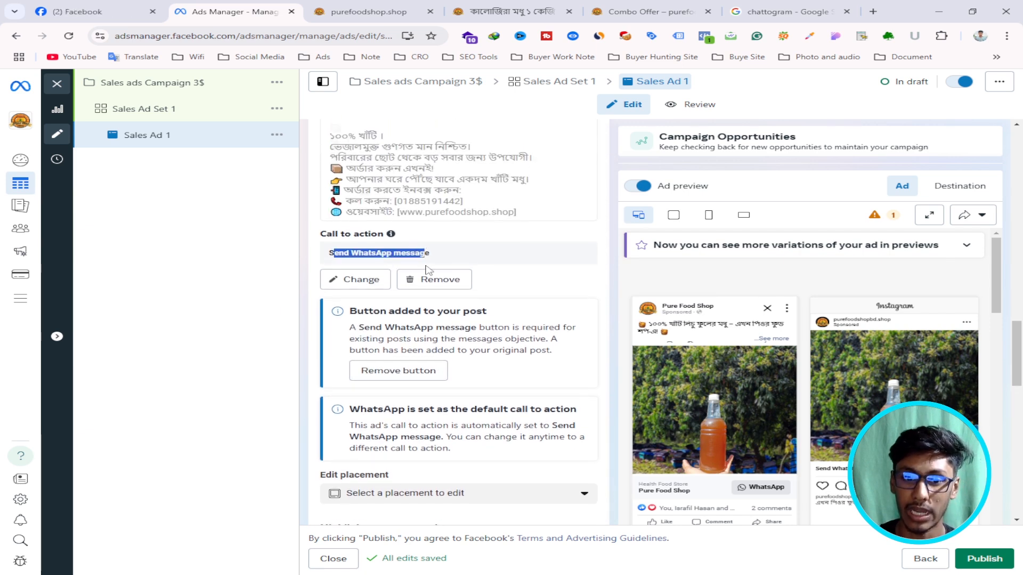
left_click(400, 378)
- Begin a new call to action for the post, choose Shop now and ready its website URL for entry
scroll(453, 273, "down", 3)
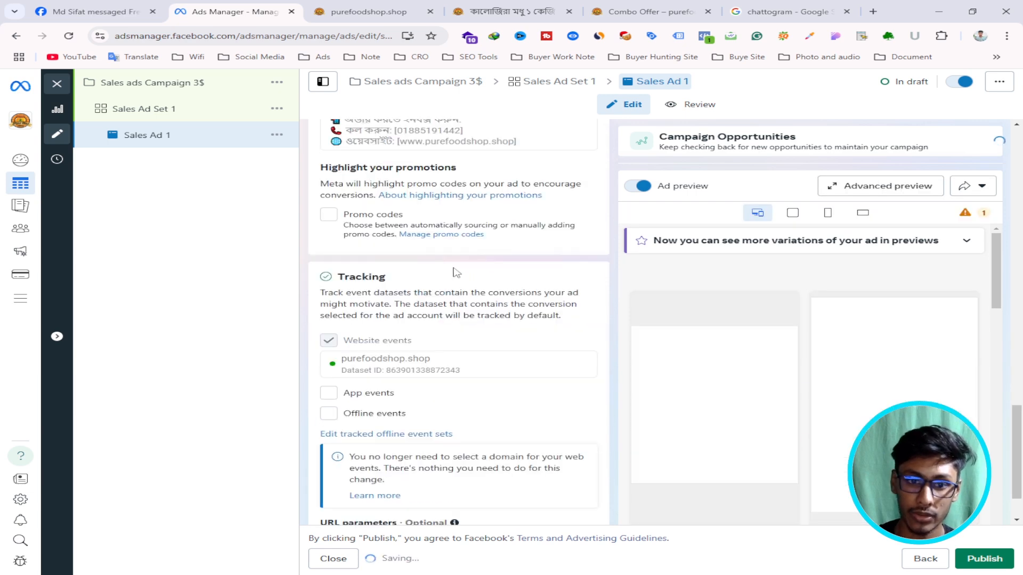
scroll(415, 344, "up", 5)
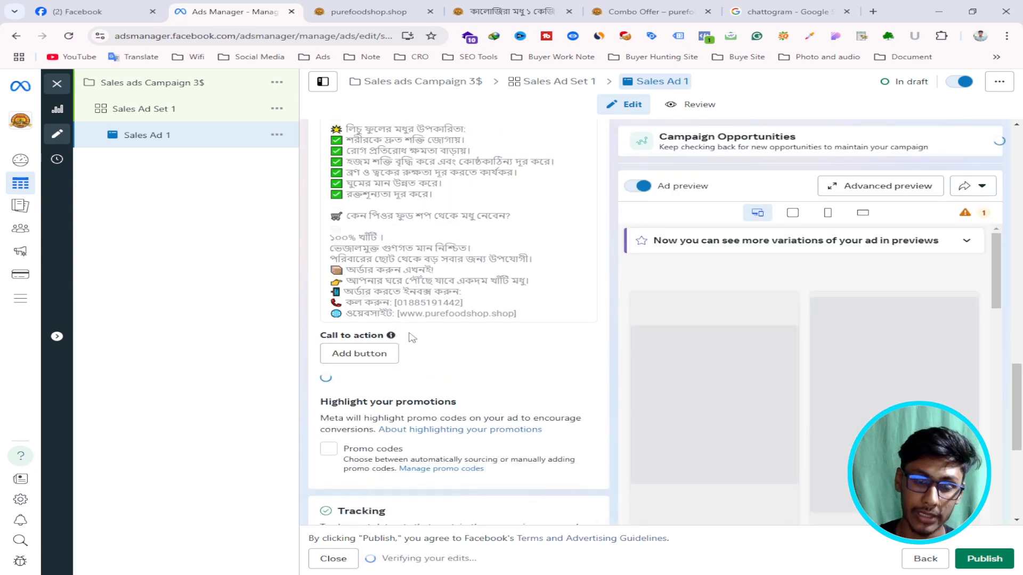
scroll(464, 318, "down", 2)
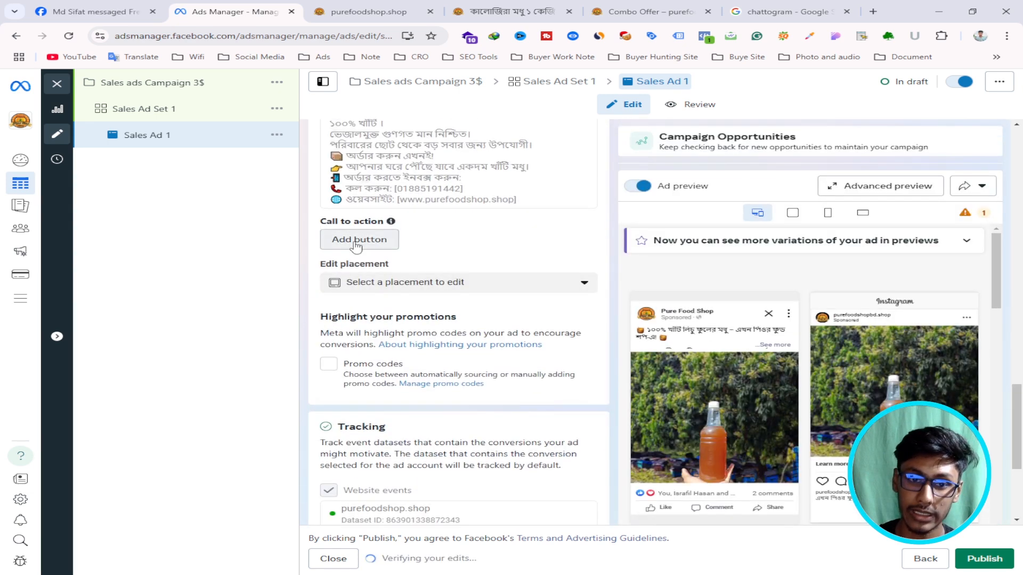
left_click(358, 240)
left_click(373, 260)
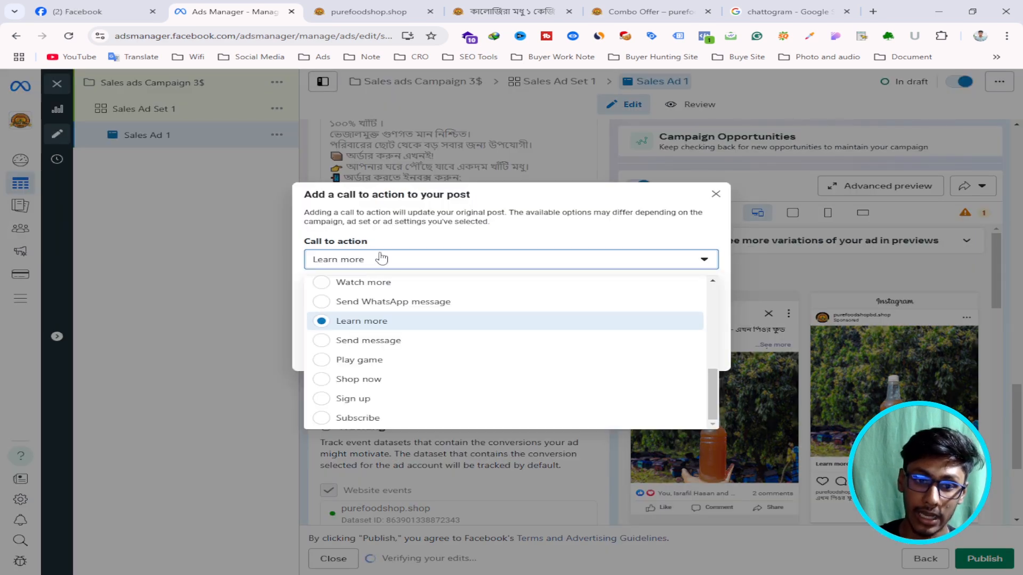
left_click(344, 381)
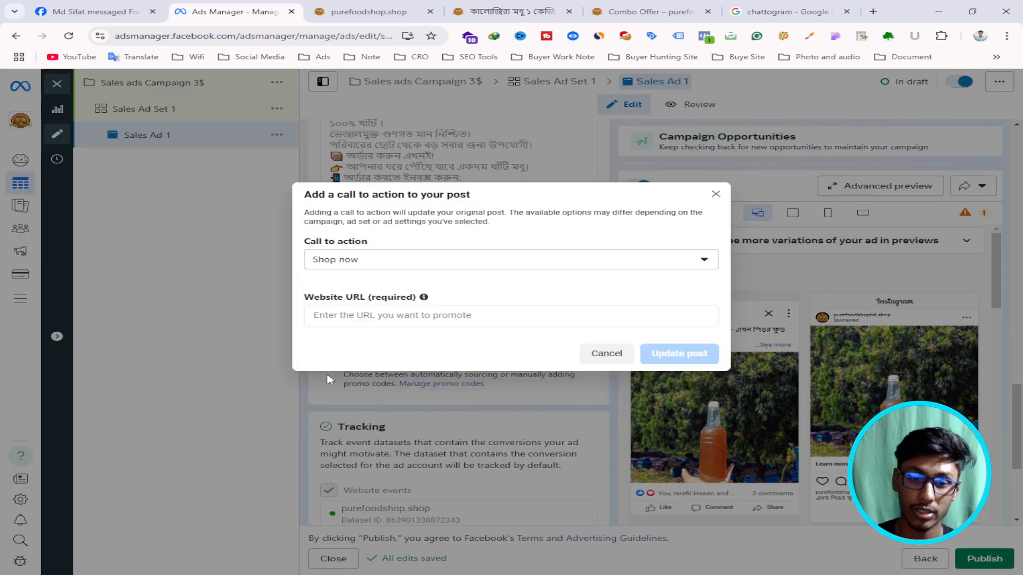
left_click(397, 316)
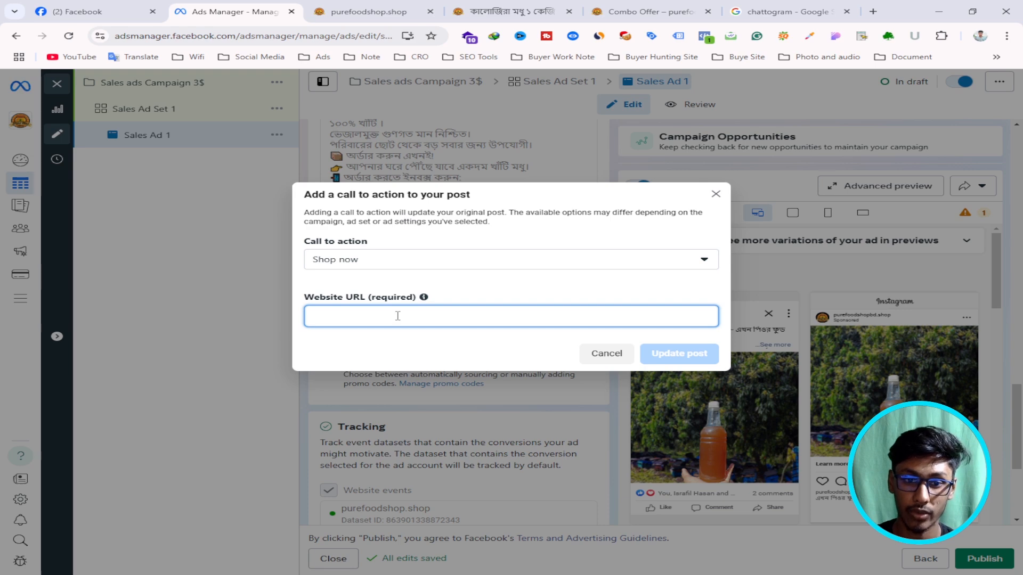
- In the purefoodshop.shop store, open the 1 kg litchi flower honey product page and copy its URL
left_click(358, 12)
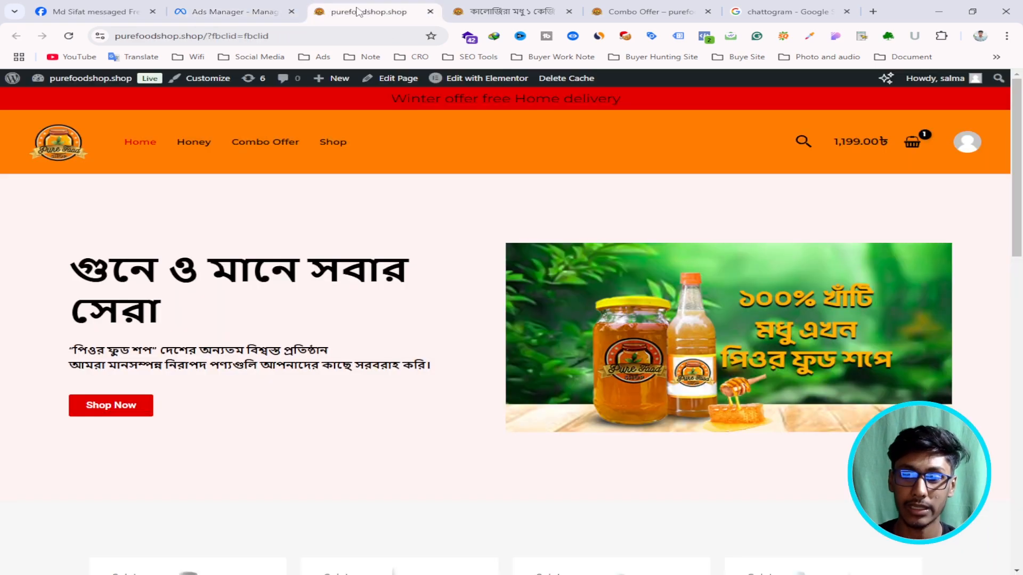
scroll(440, 315, "down", 7)
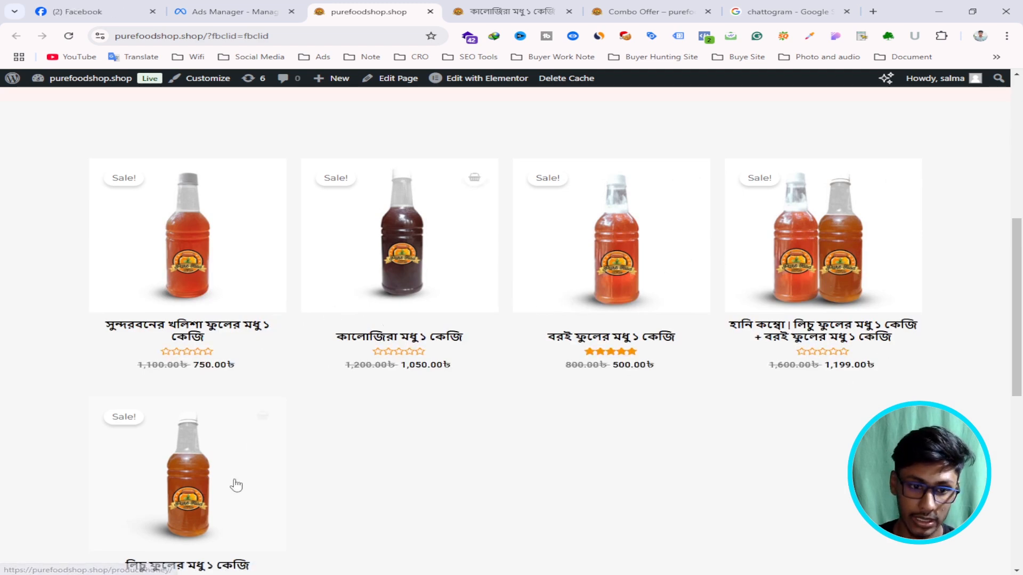
scroll(235, 484, "down", 2)
left_click(179, 388)
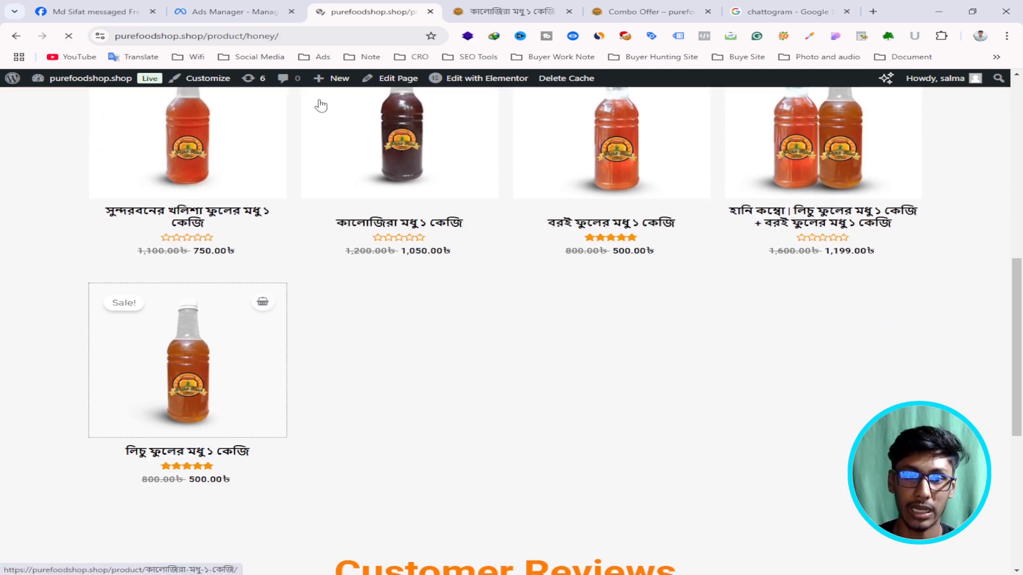
left_click(296, 41)
key("ctrl+c")
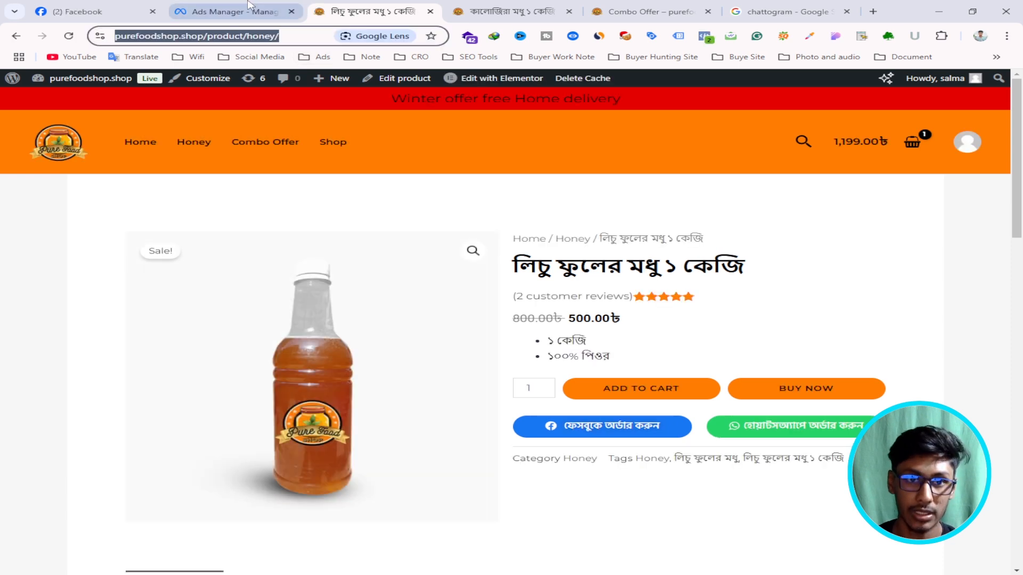
left_click(234, 11)
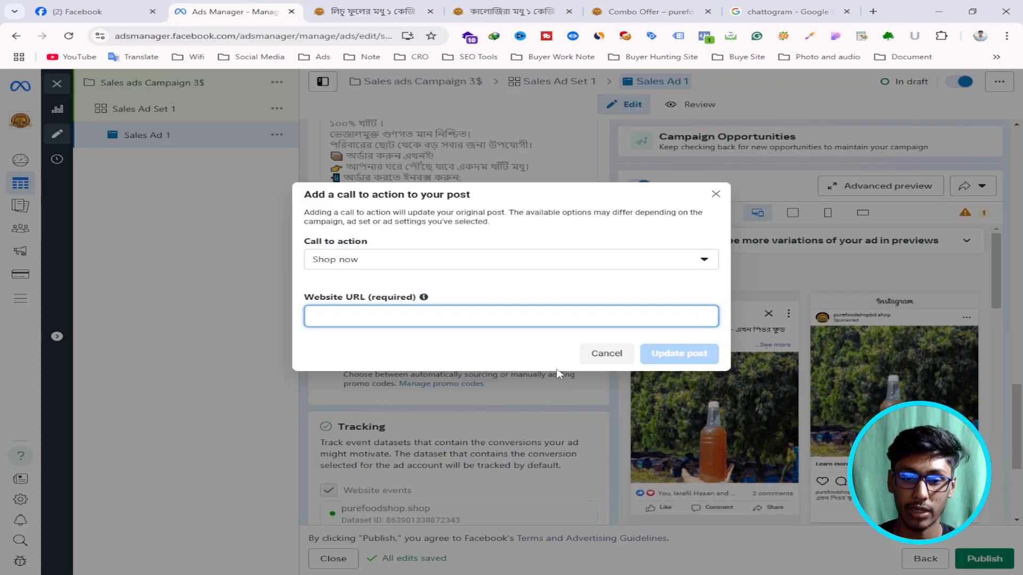
key("ctrl+v")
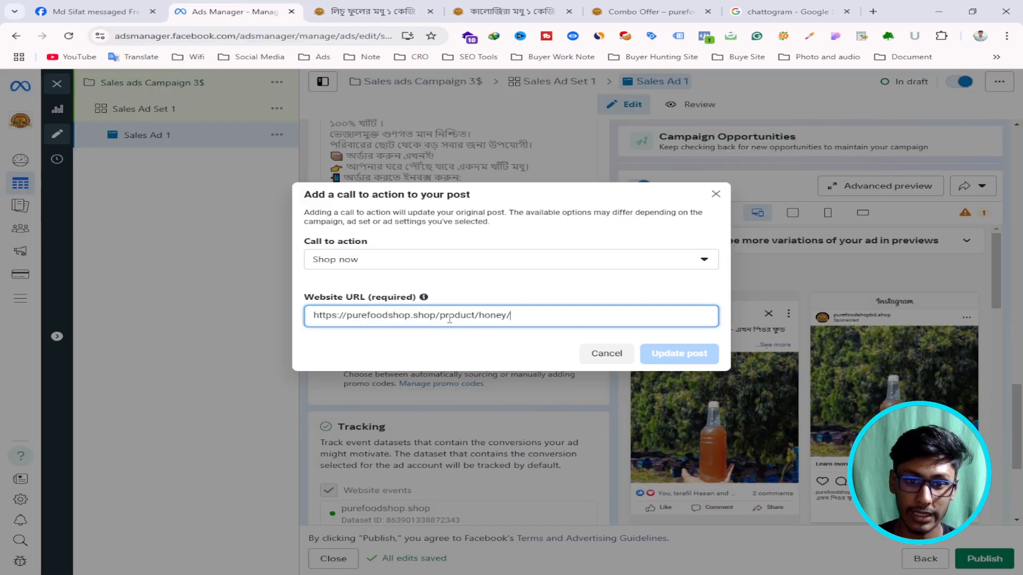
left_click(670, 361)
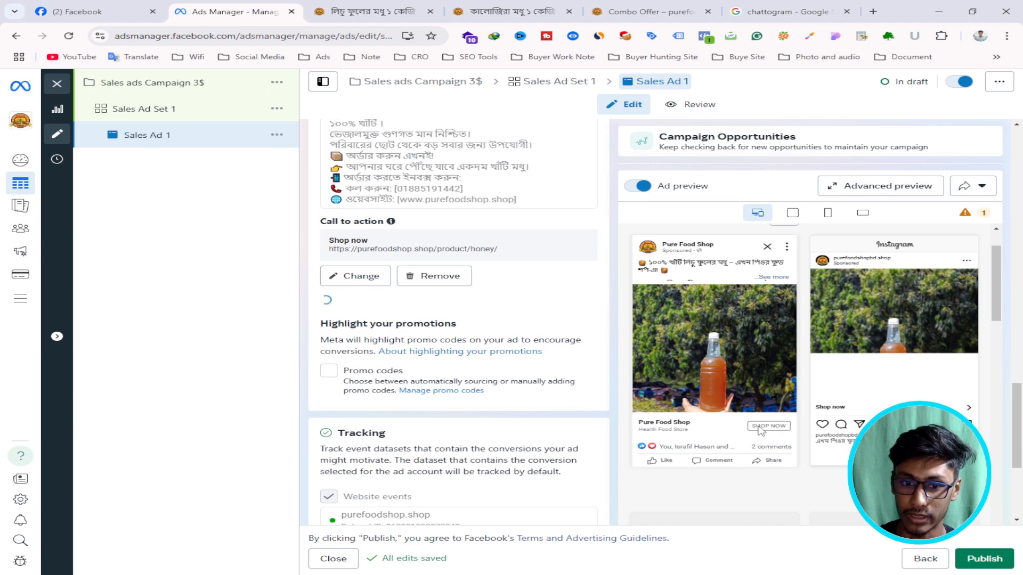
- Look over the ad preview, check the linked honey product page and return to Ads Manager
scroll(511, 318, "down", 1)
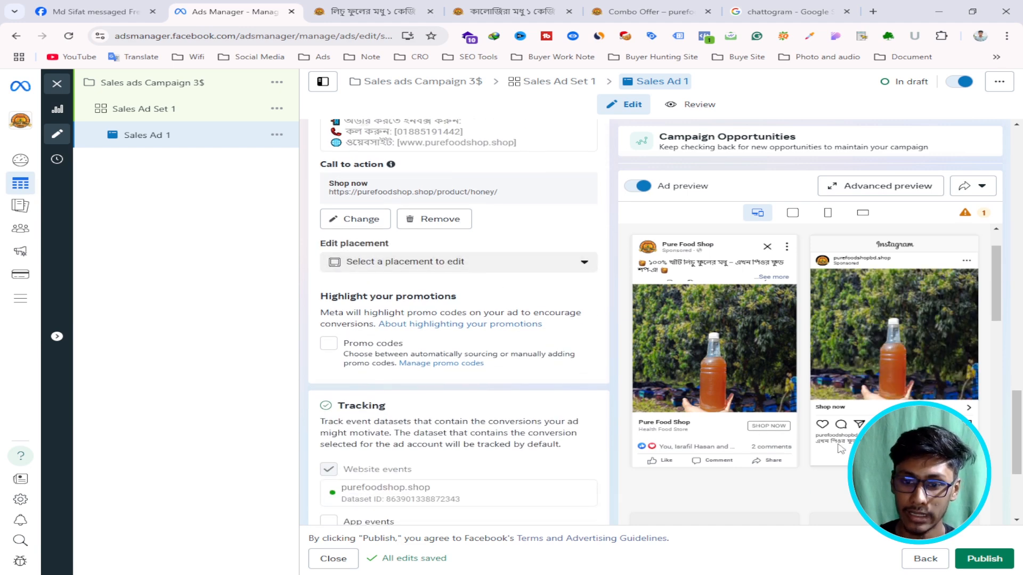
left_click(403, 5)
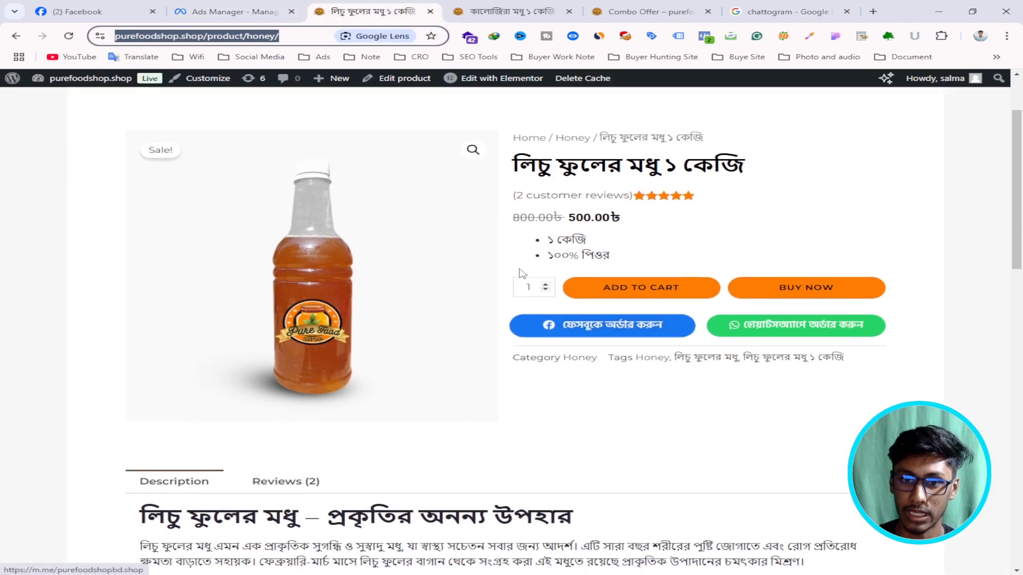
left_click(235, 11)
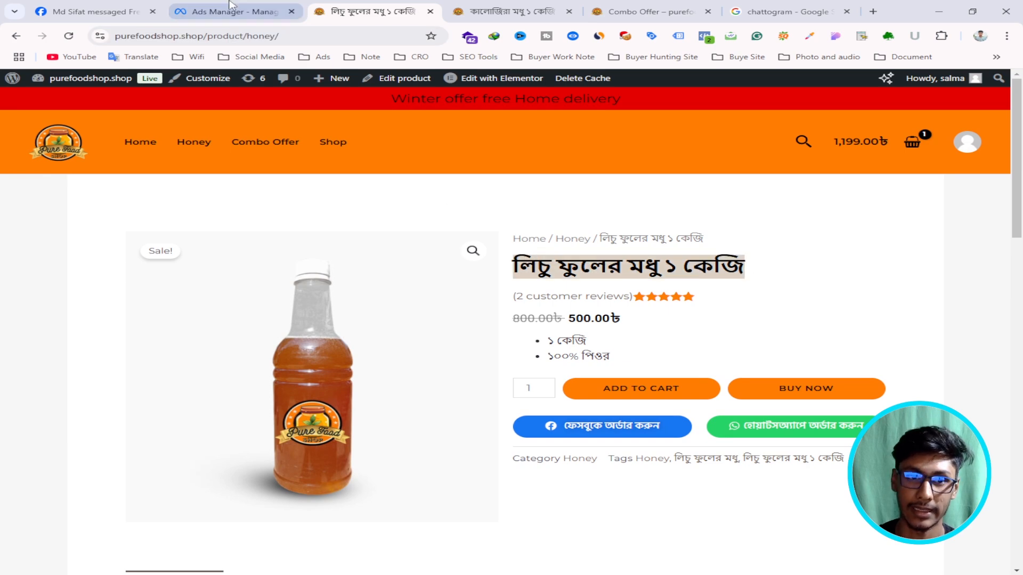
- Examine the ad's tracking section, especially website events and the name and ID of the tracked dataset
scroll(461, 313, "down", 1)
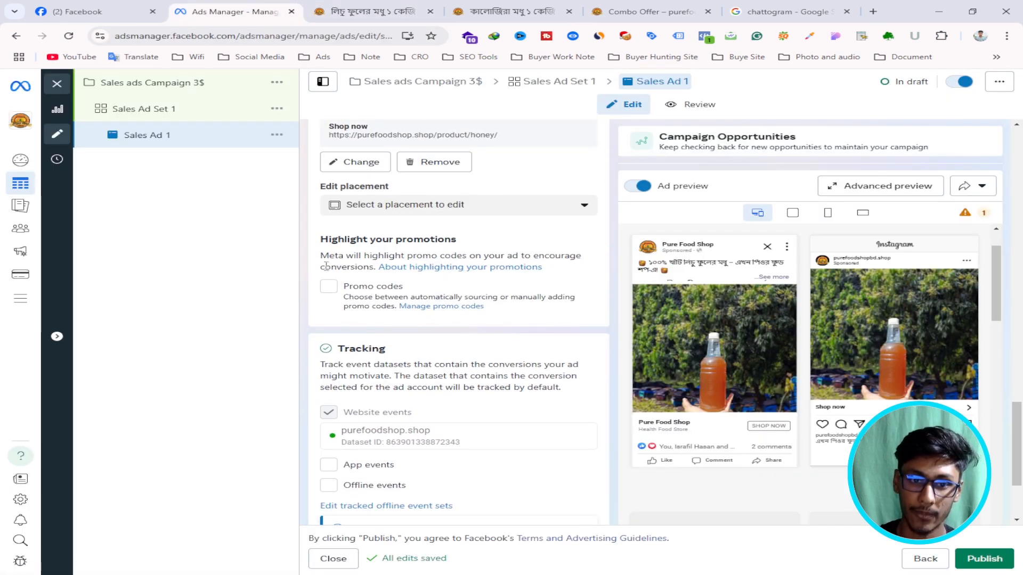
scroll(373, 274, "up", 3)
scroll(437, 330, "down", 5)
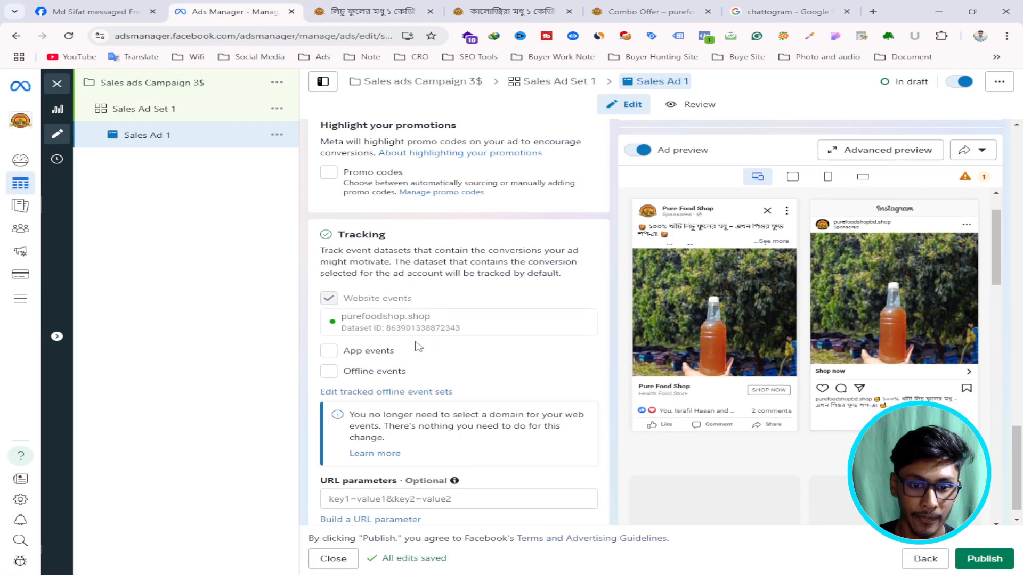
scroll(426, 336, "down", 1)
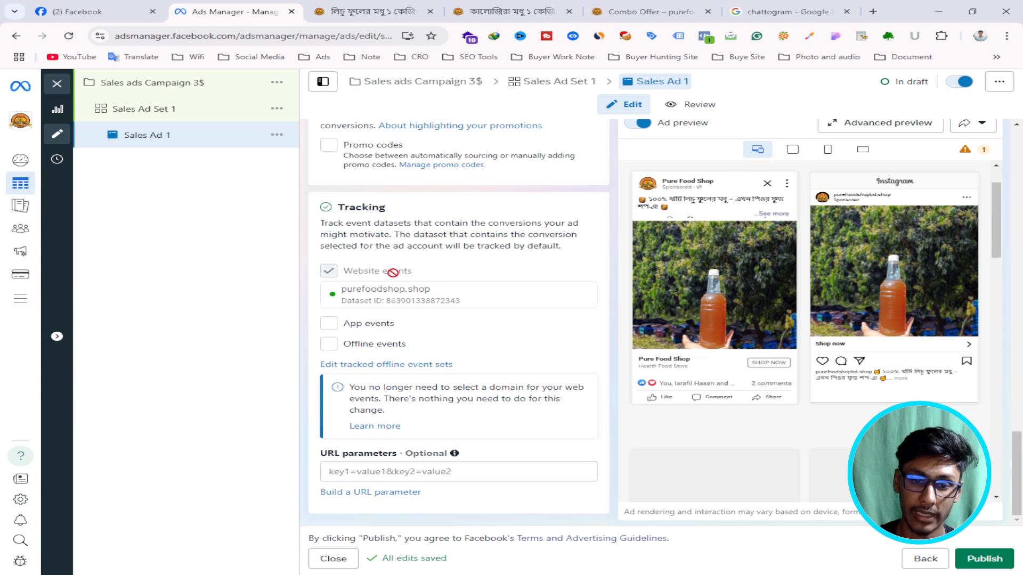
left_click_drag(349, 291, 449, 294)
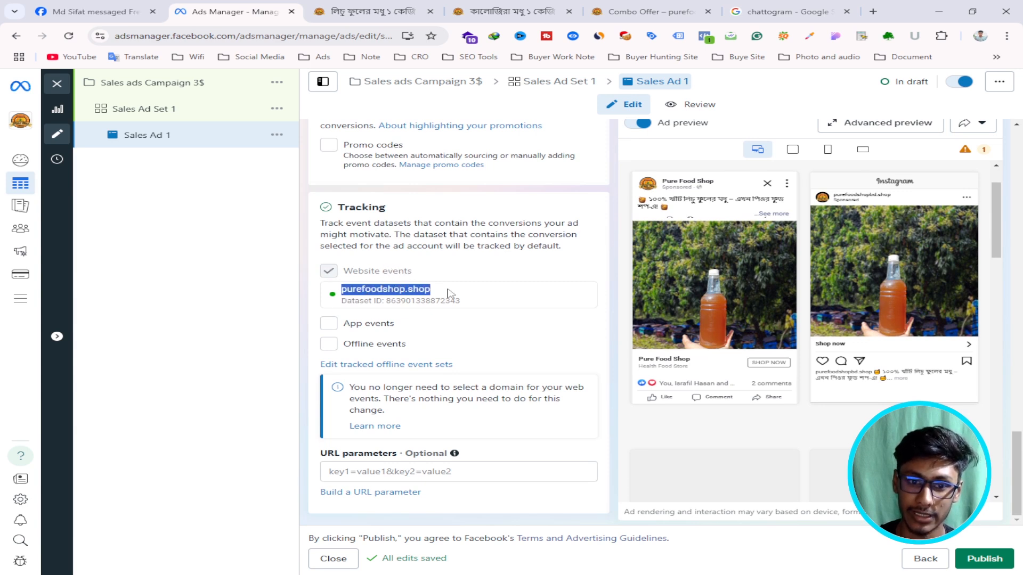
left_click(378, 299)
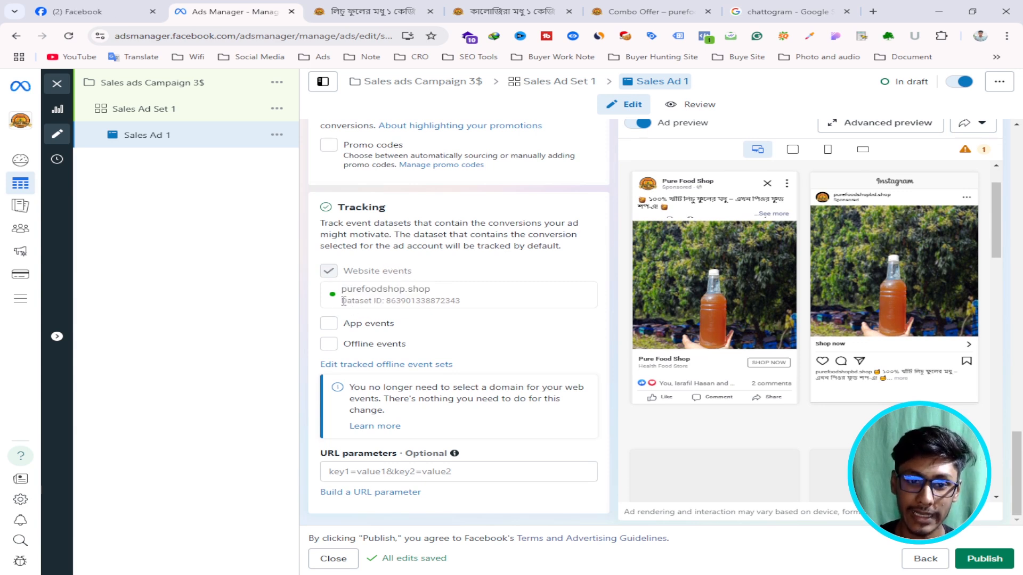
left_click_drag(389, 299, 488, 297)
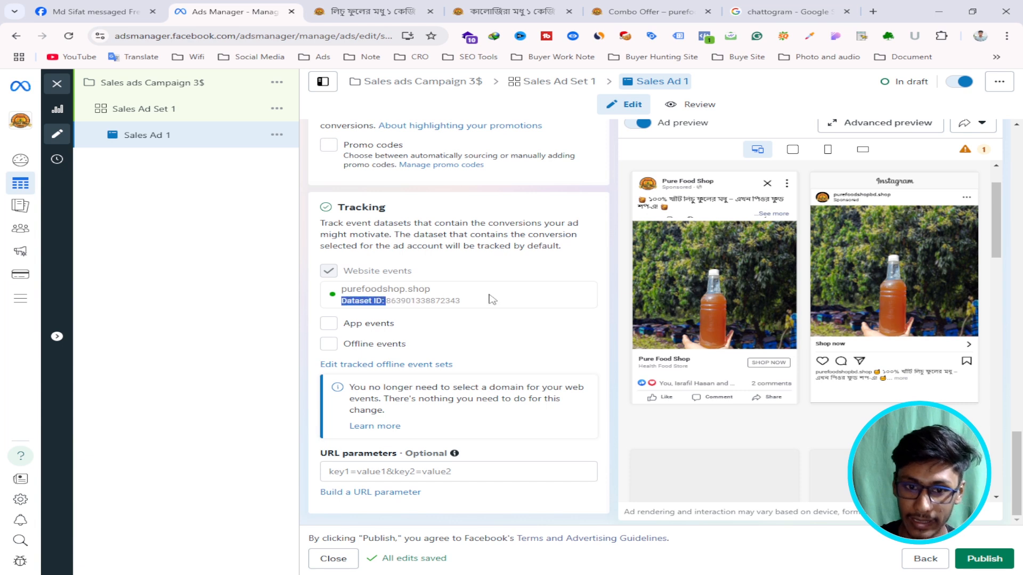
left_click_drag(347, 289, 453, 292)
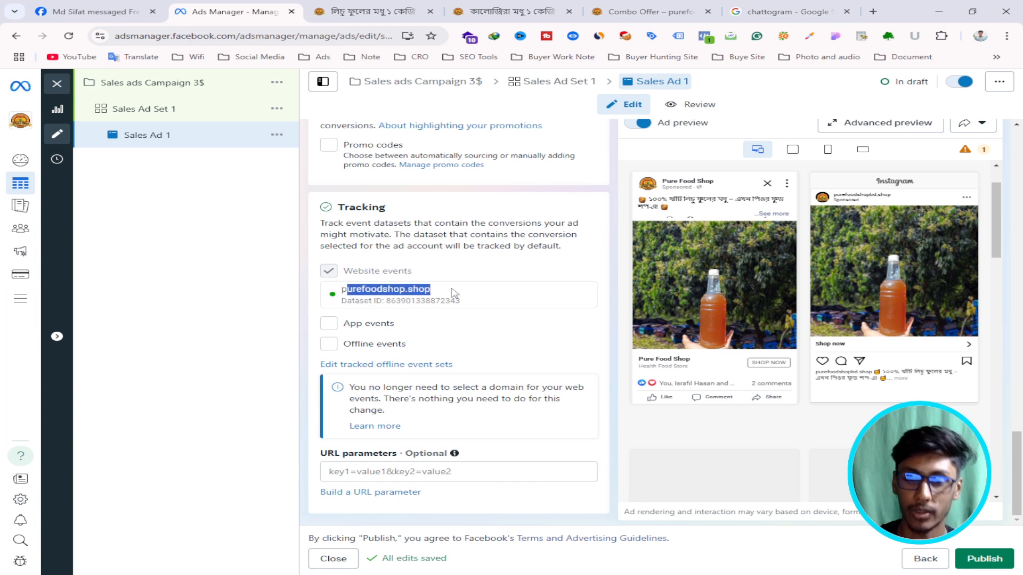
double_click(381, 289)
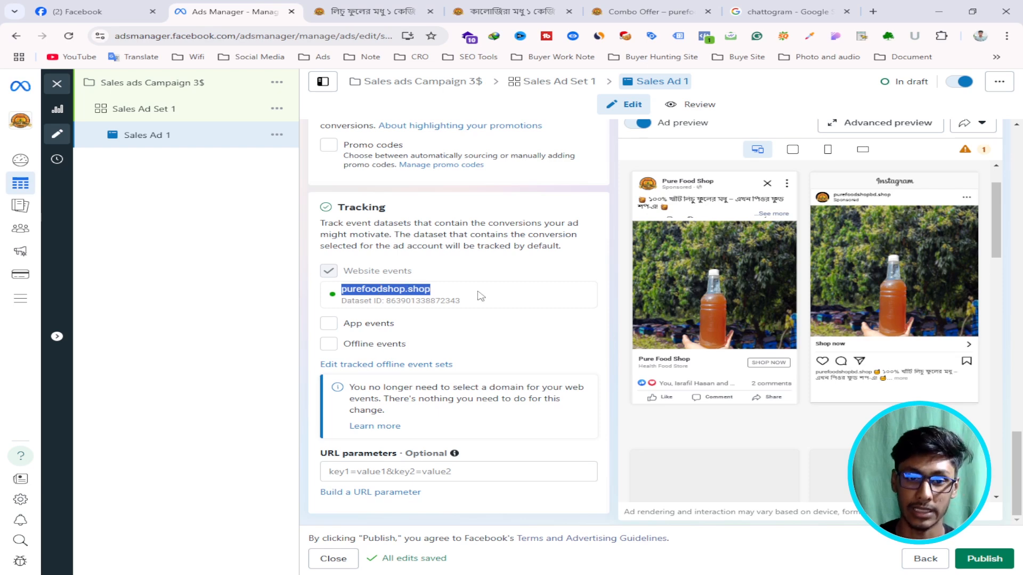
- Enable tracking of offline events for the ad and check the event set it uses
left_click(328, 343)
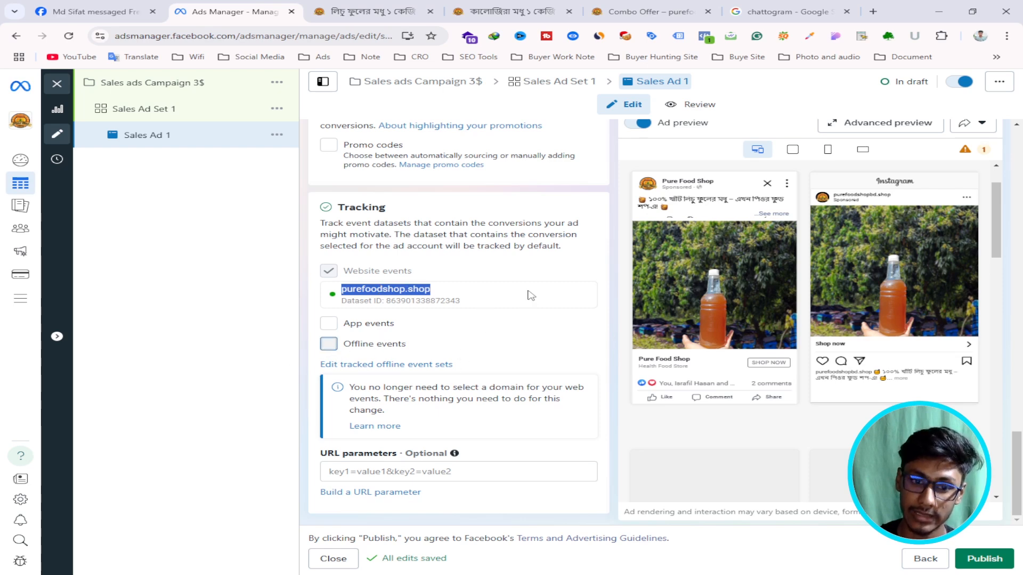
scroll(375, 397, "down", 1)
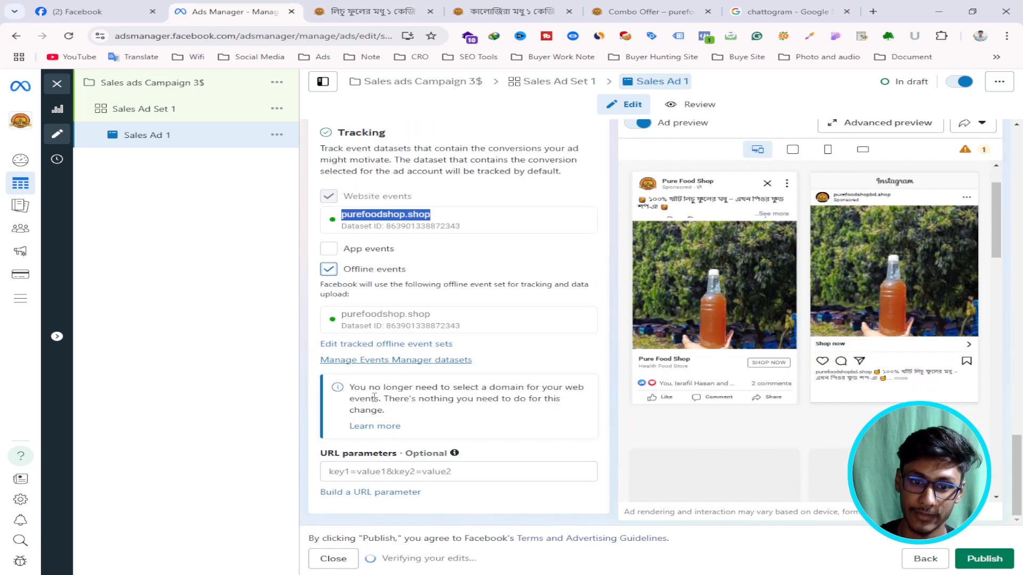
triple_click(402, 315)
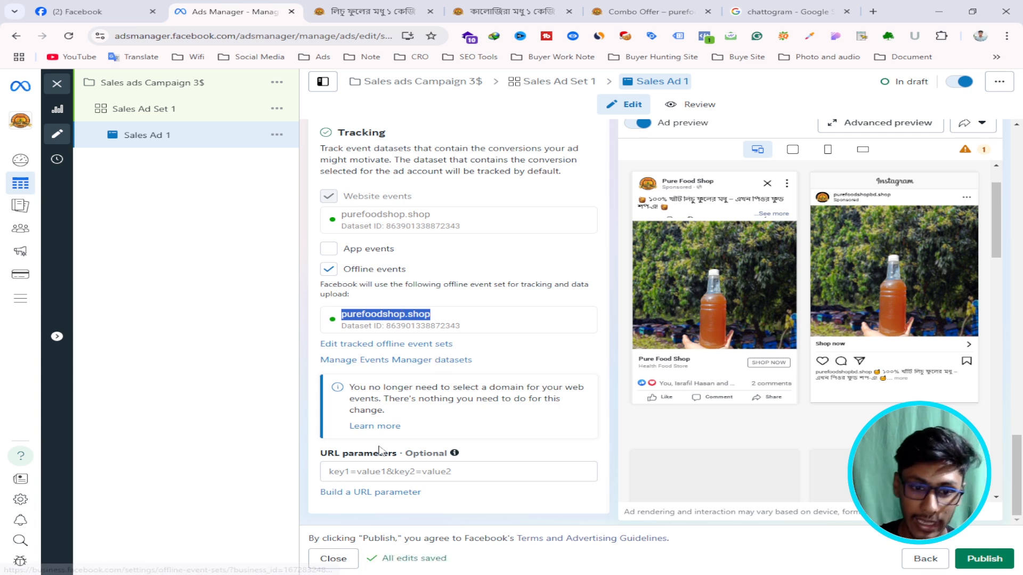
- Check the ad's optional URL parameters and look back over its tracking, call to action, creative, sources and identity settings
left_click_drag(322, 454, 394, 457)
left_click(394, 471)
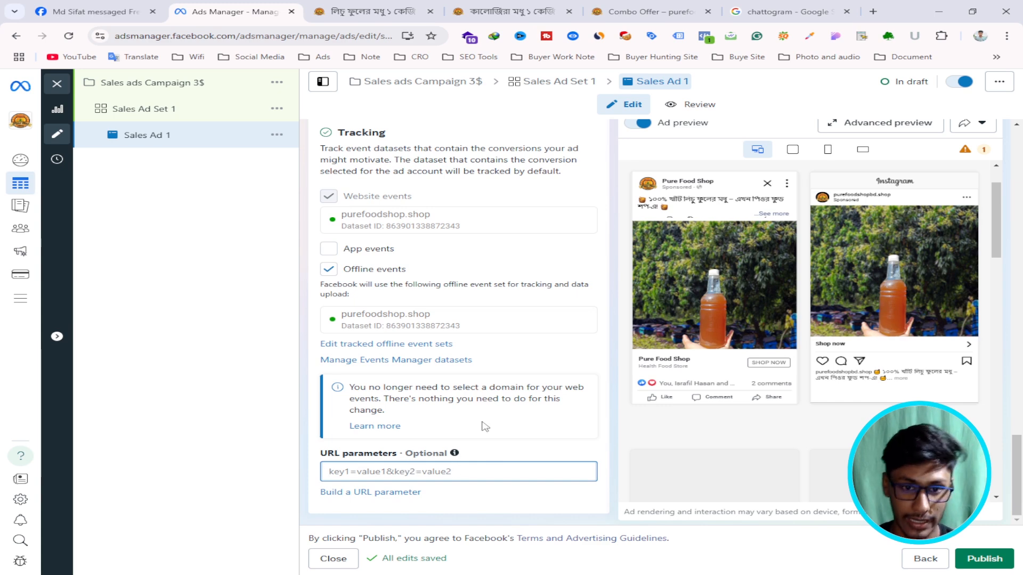
scroll(472, 413, "up", 4)
scroll(472, 416, "down", 4)
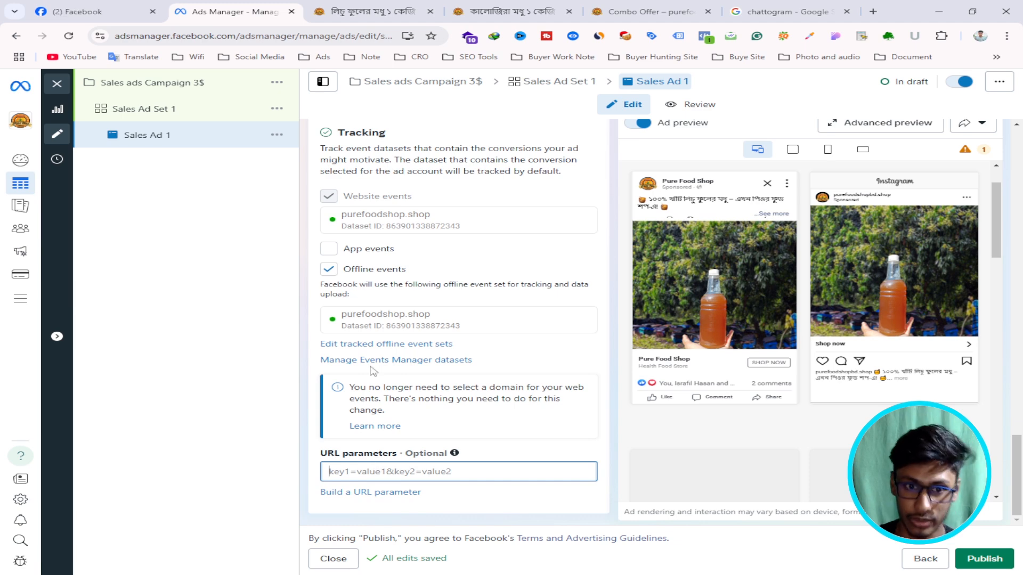
scroll(373, 372, "up", 5)
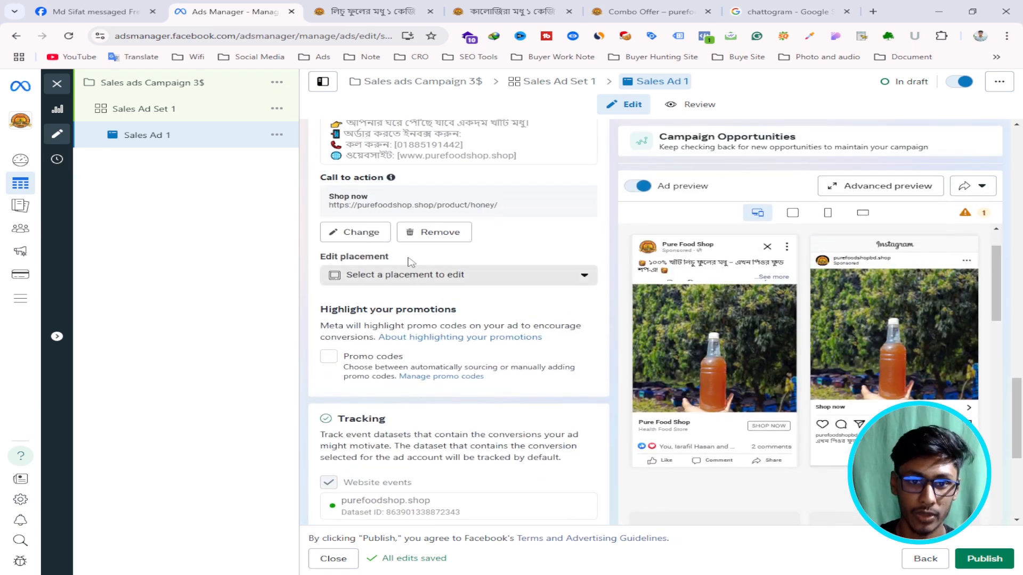
scroll(445, 299, "up", 8)
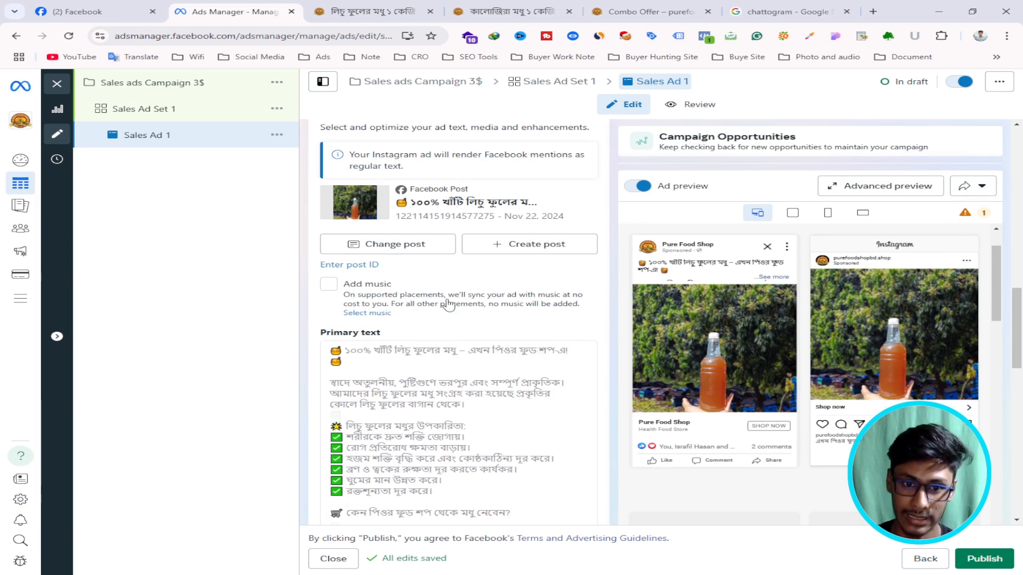
scroll(445, 304, "up", 7)
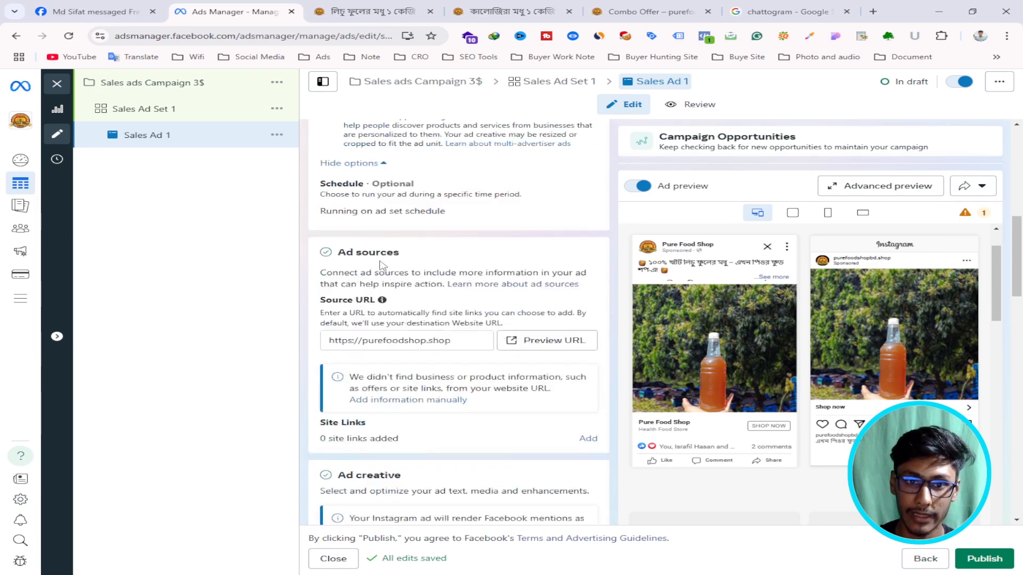
scroll(382, 266, "up", 6)
scroll(436, 340, "up", 2)
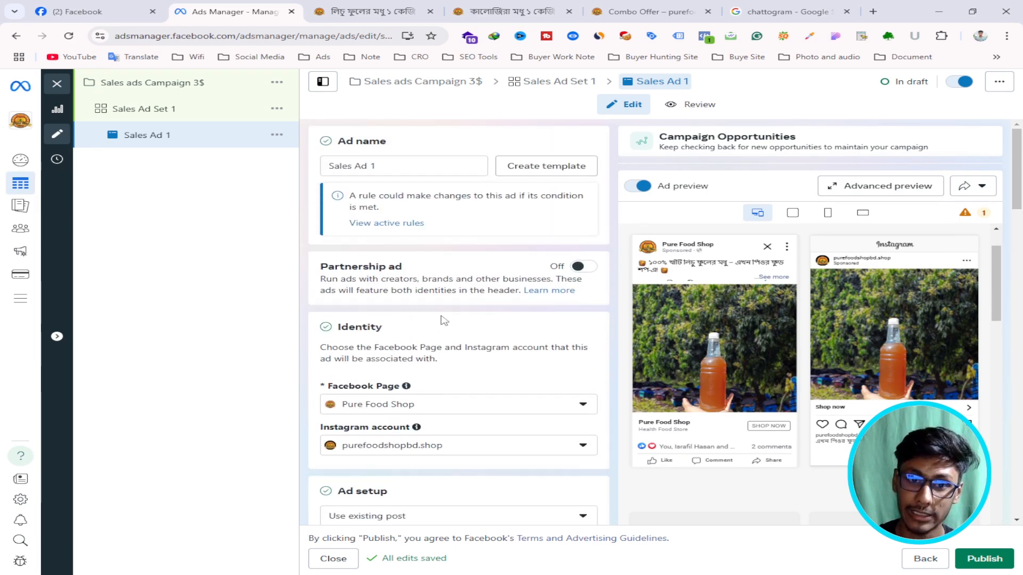
- Open the Sales ads Campaign 3$ settings and review the catalog ads, Advantage campaign budget, A/B test and reporting sections
left_click(183, 88)
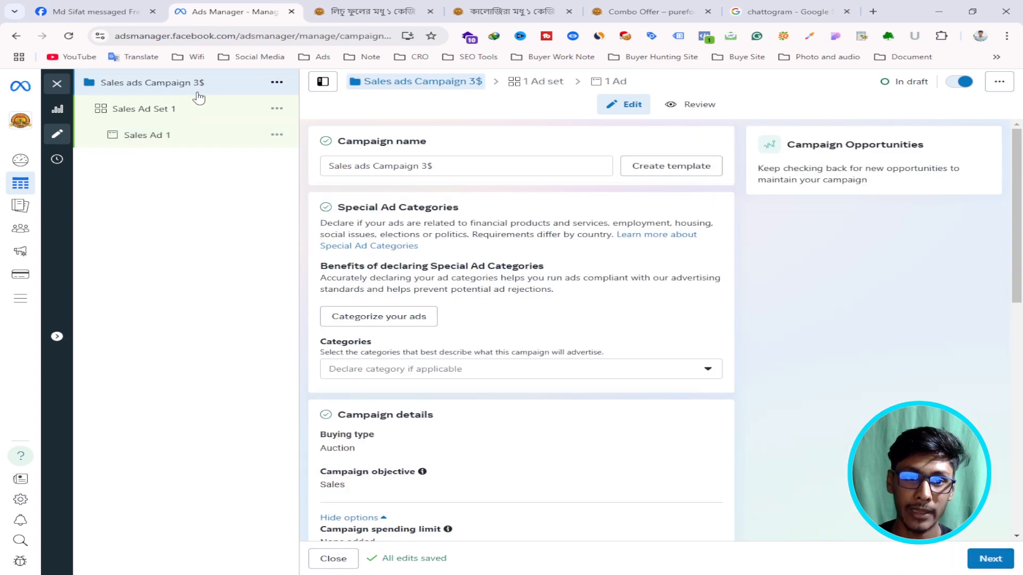
scroll(483, 206, "down", 9)
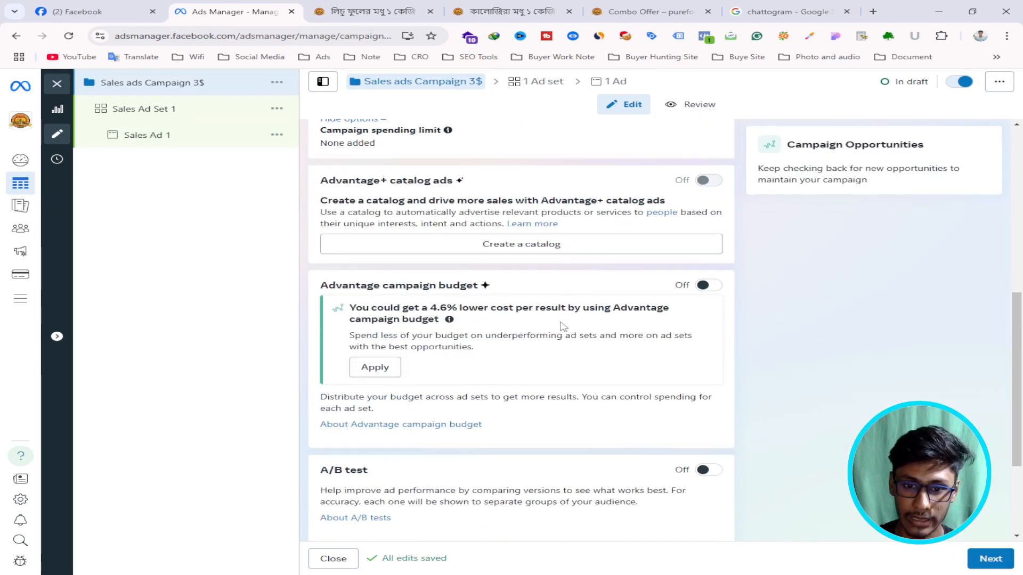
scroll(597, 239, "down", 1)
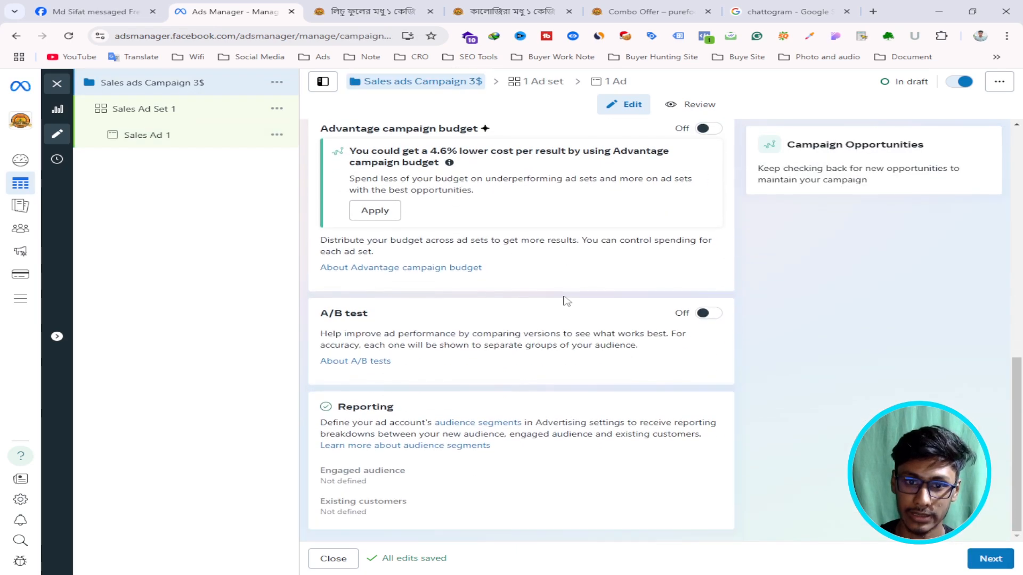
- Continue to Sales Ad Set 1 and review its conversion location, performance goal, dataset, attribution, dynamic creative, budget and schedule
left_click(991, 559)
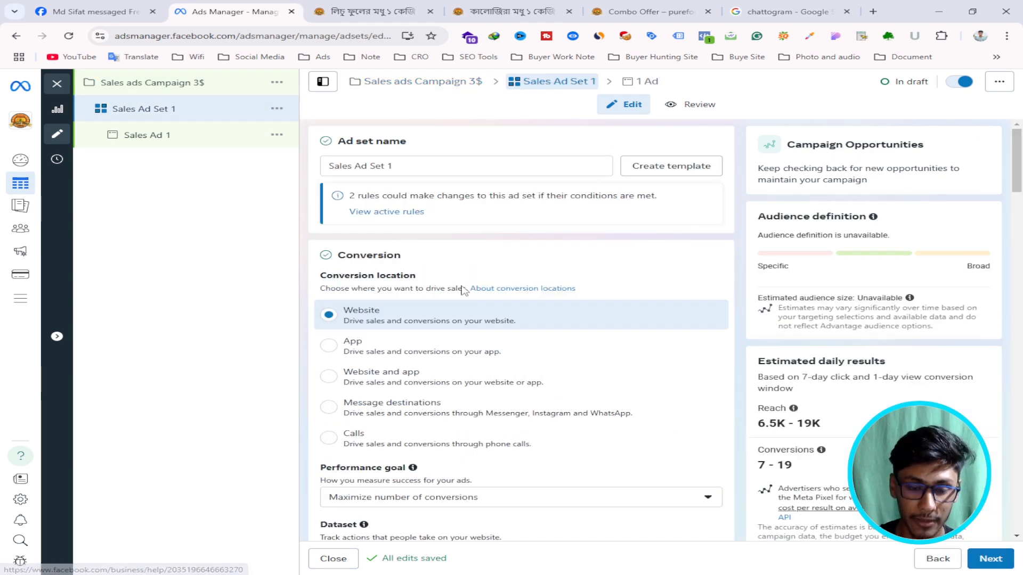
scroll(498, 320, "down", 2)
scroll(498, 319, "down", 3)
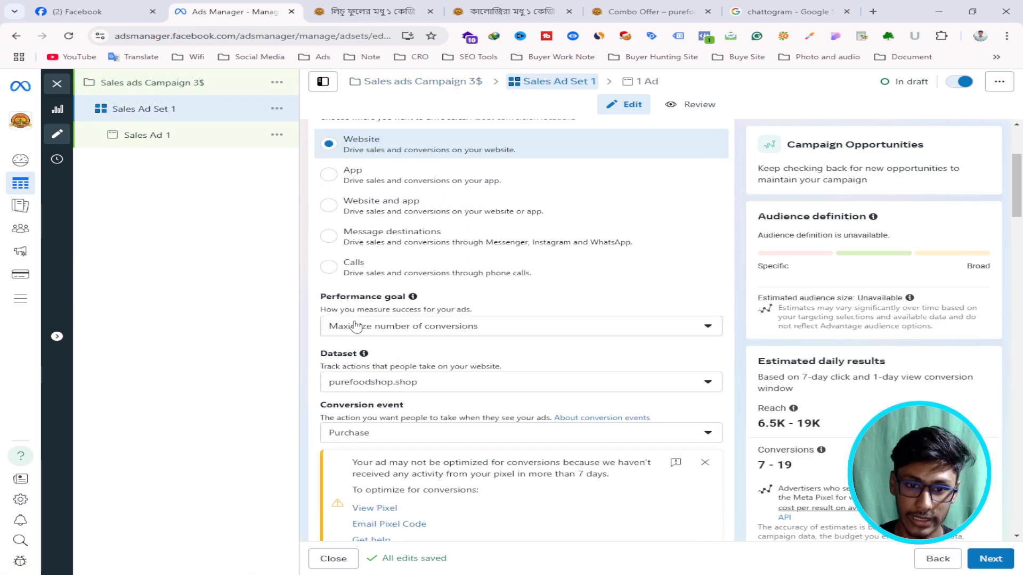
scroll(542, 274, "down", 3)
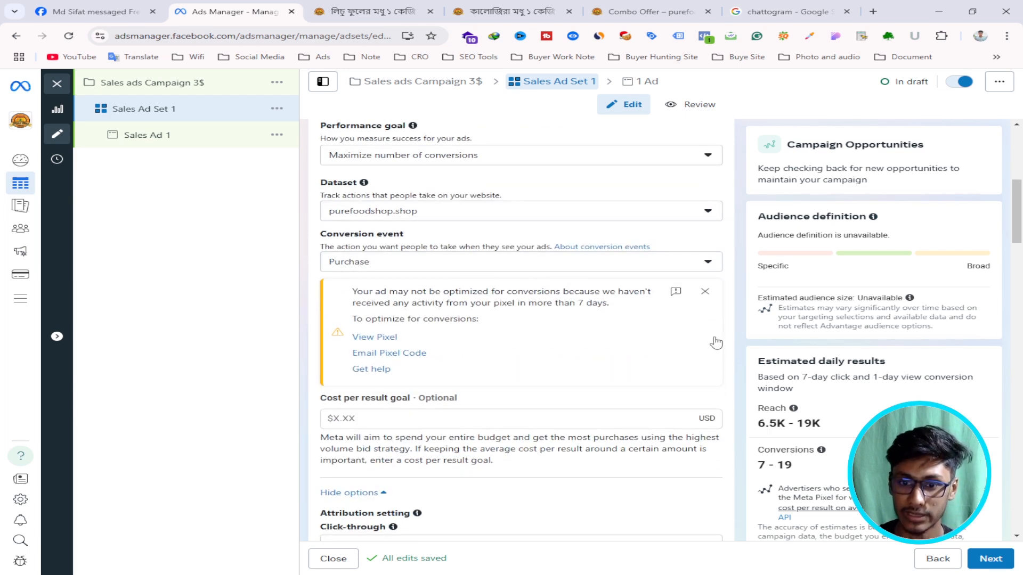
scroll(511, 347, "down", 3)
scroll(395, 266, "down", 3)
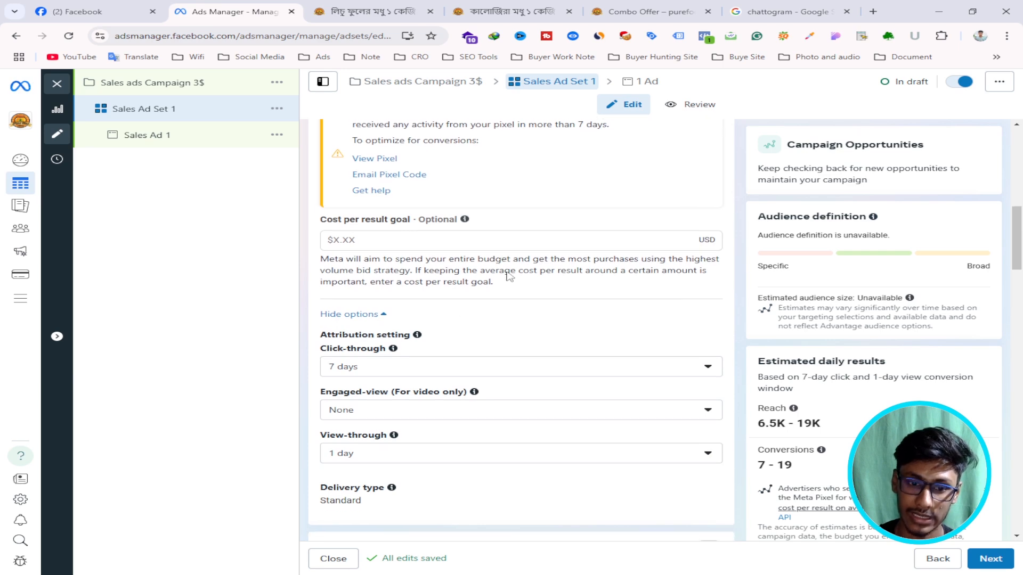
scroll(501, 287, "down", 3)
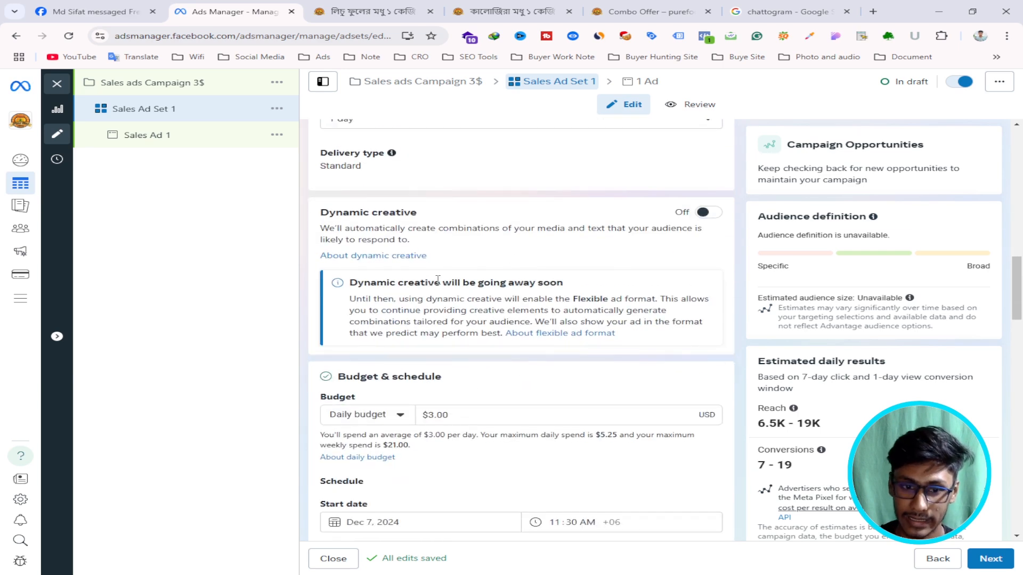
scroll(469, 303, "down", 3)
scroll(532, 245, "down", 2)
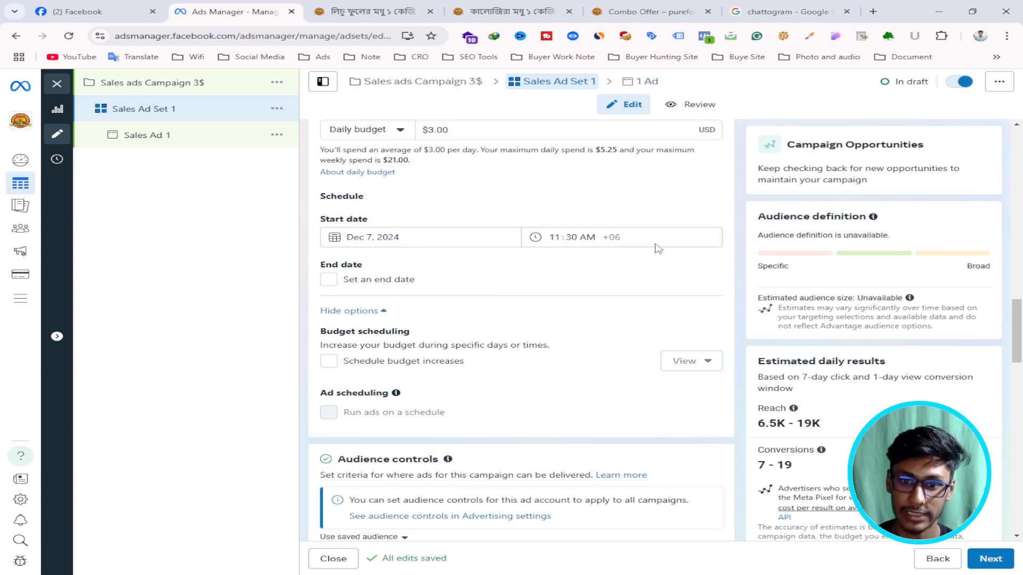
- Review the ad set's audience controls, opening the locations for editing and checking the minimum age and excluded custom audiences
scroll(441, 264, "down", 3)
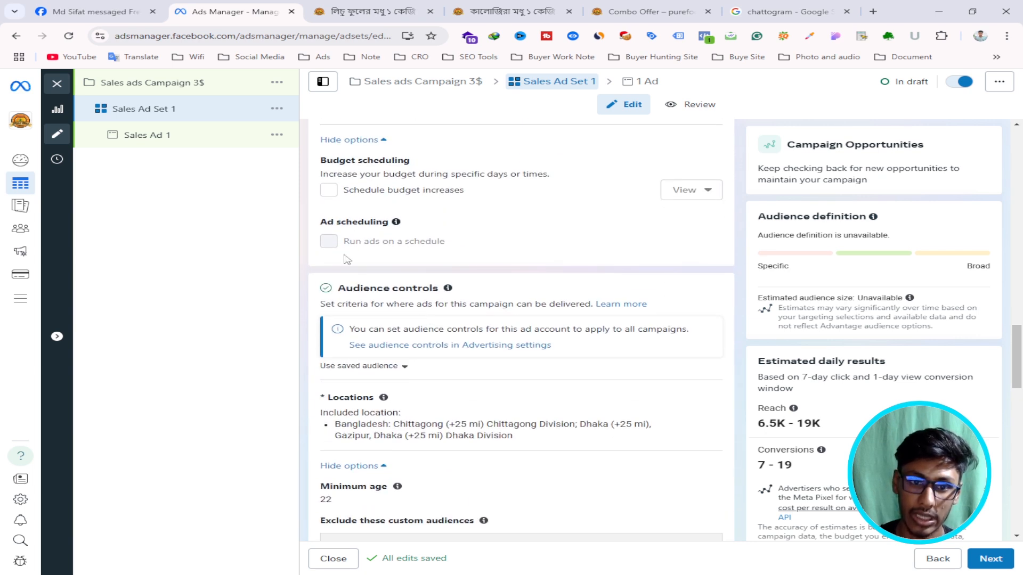
scroll(623, 218, "down", 3)
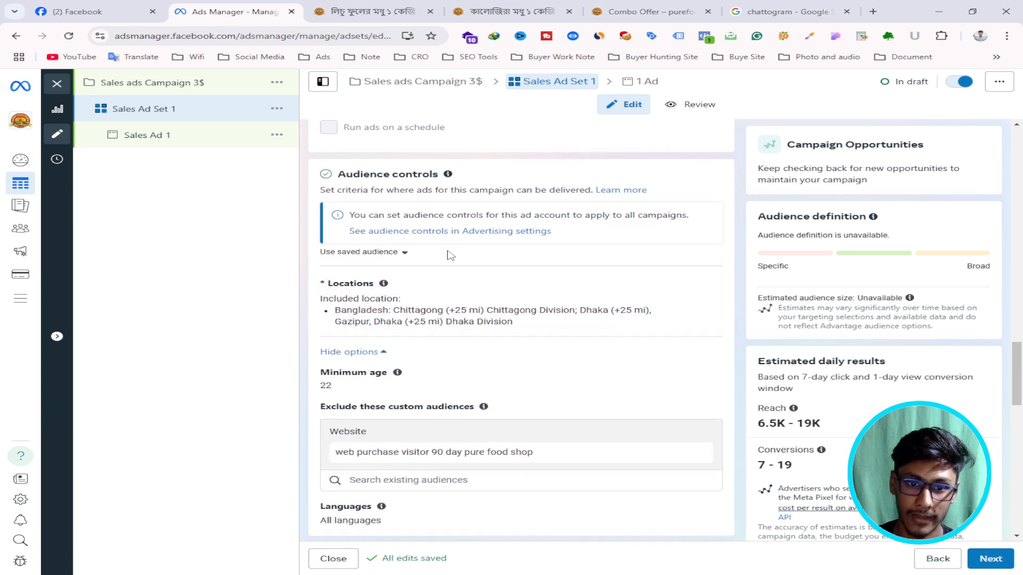
left_click(705, 232)
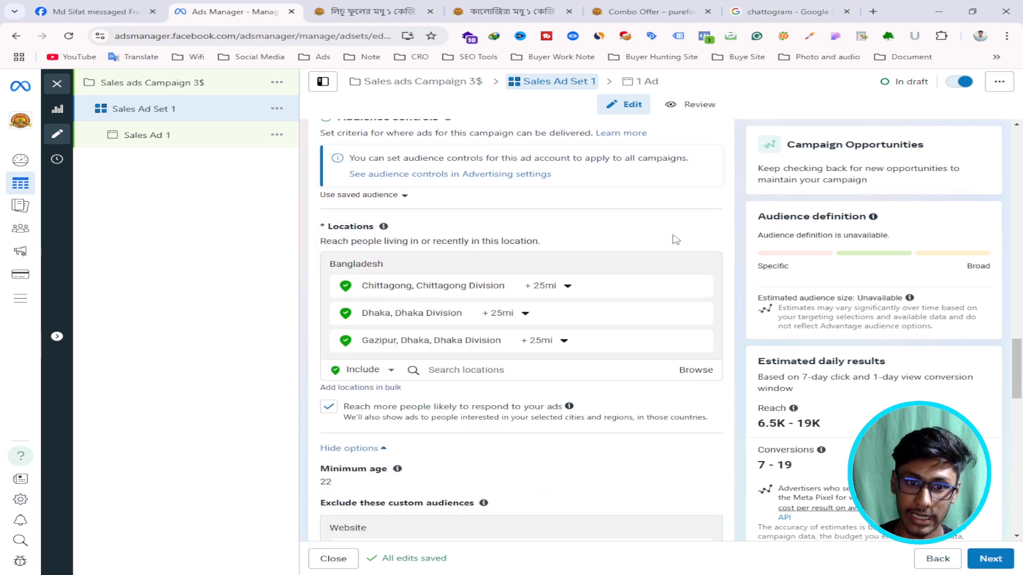
scroll(550, 262, "down", 1)
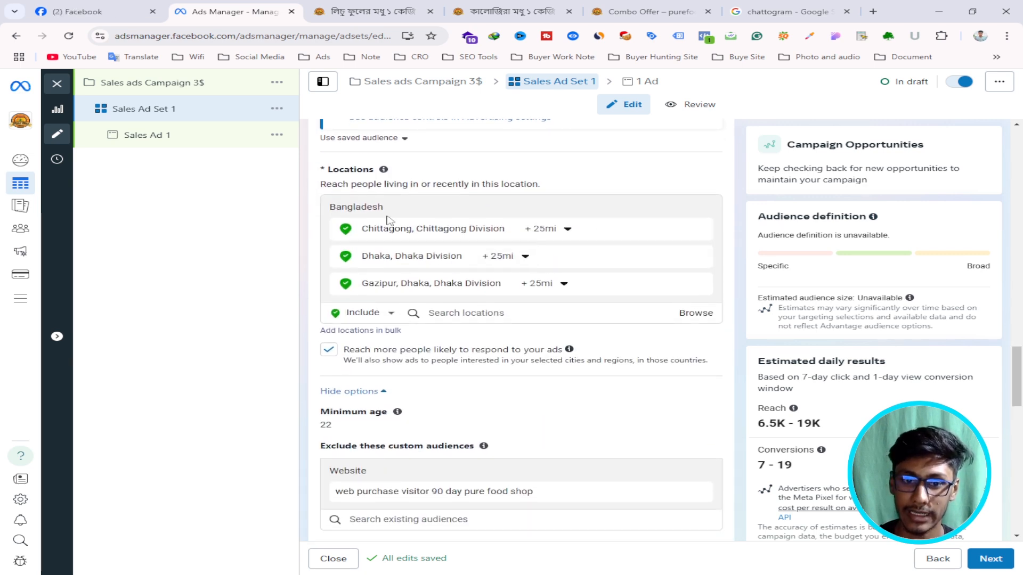
scroll(513, 274, "down", 4)
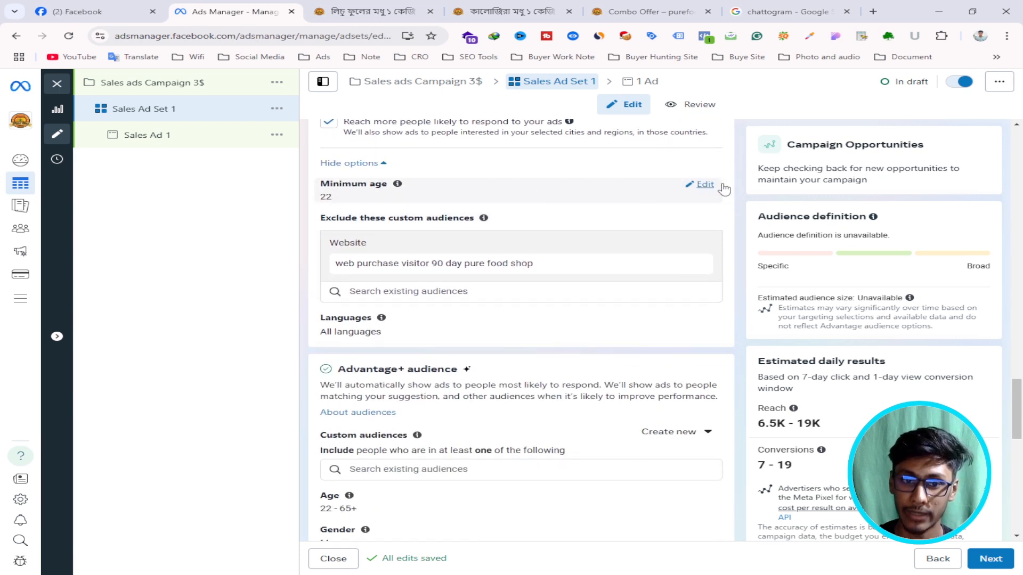
scroll(506, 218, "down", 1)
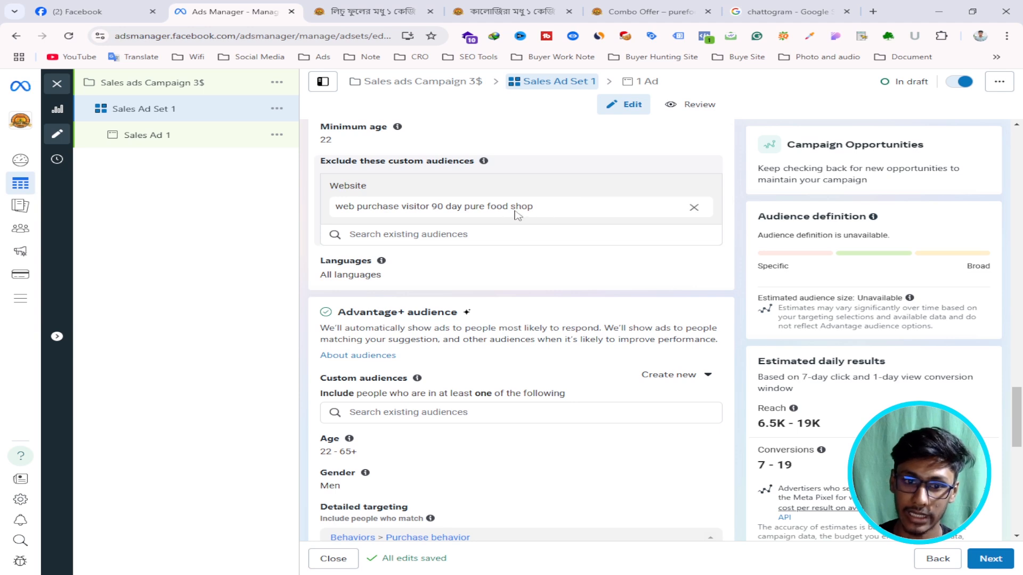
- Examine the Advantage+ audience's age, gender and detailed targeting, plus the ad set's placements and brand safety settings
scroll(516, 213, "down", 4)
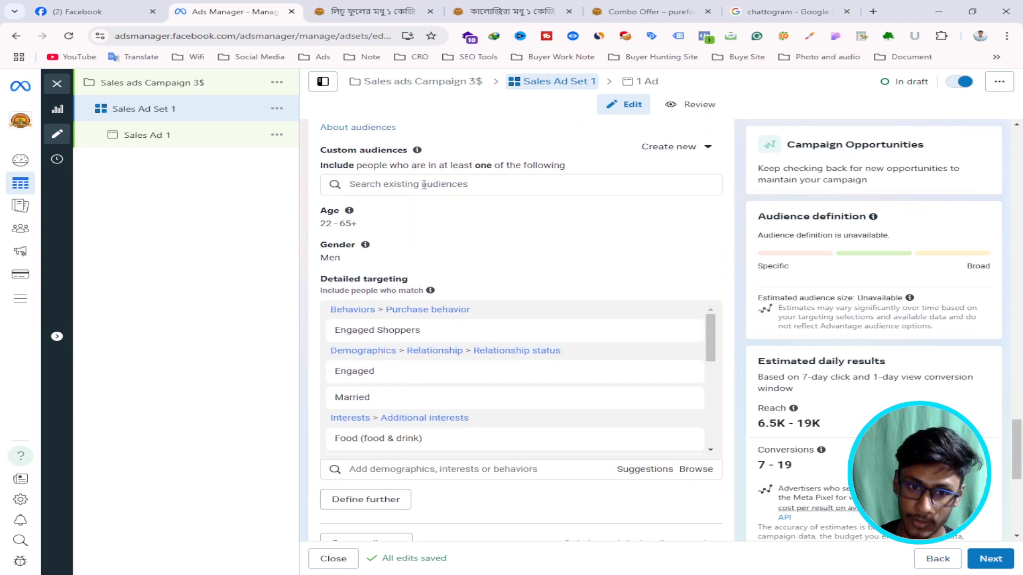
scroll(424, 185, "down", 1)
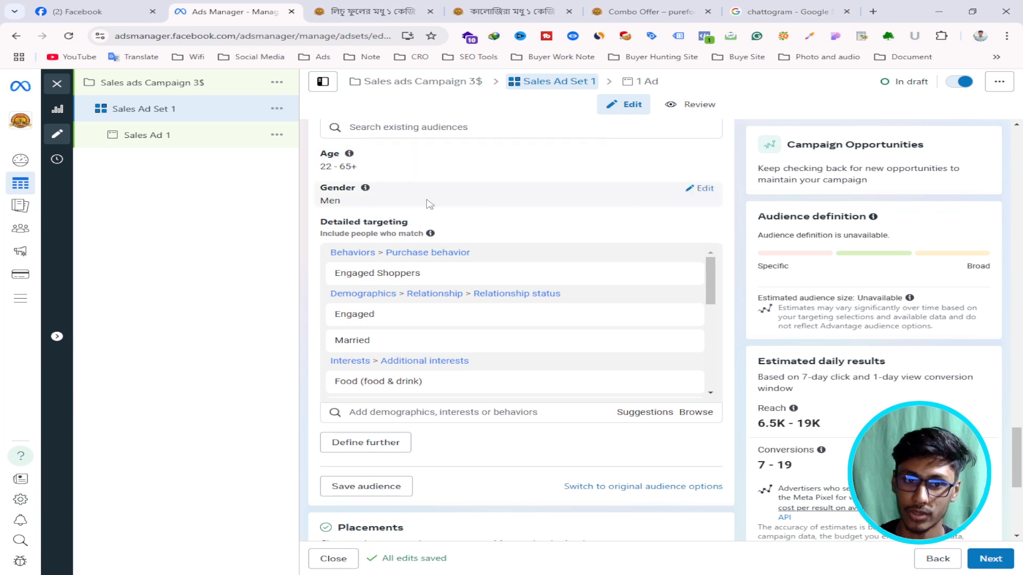
scroll(471, 192, "down", 1)
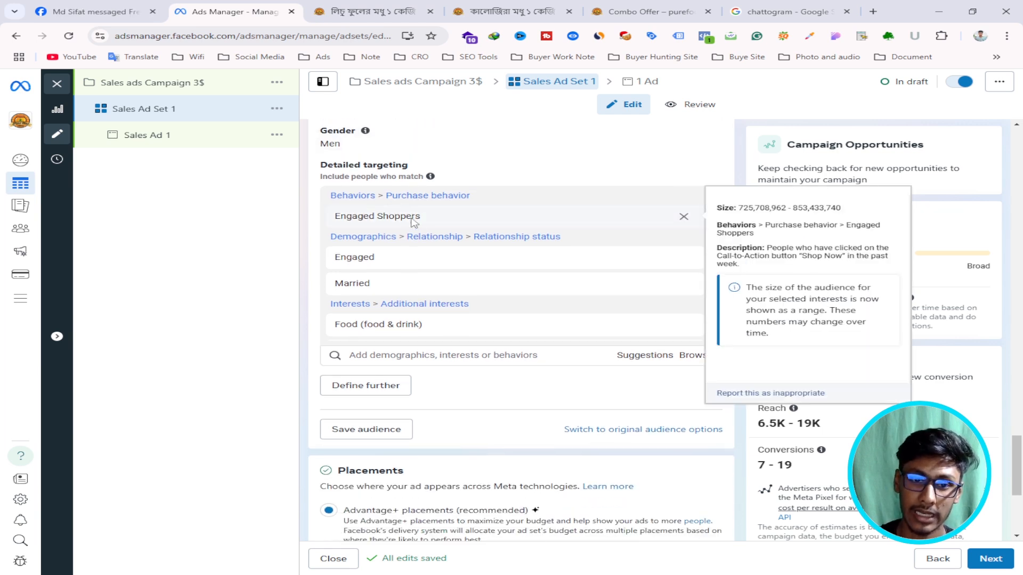
scroll(418, 243, "down", 5)
scroll(419, 243, "down", 3)
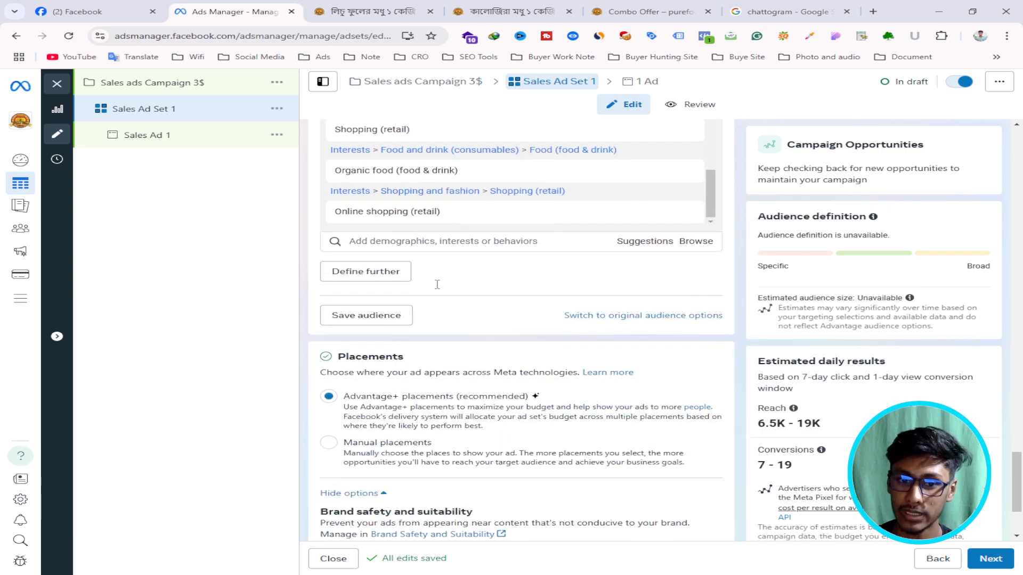
scroll(442, 229, "up", 3)
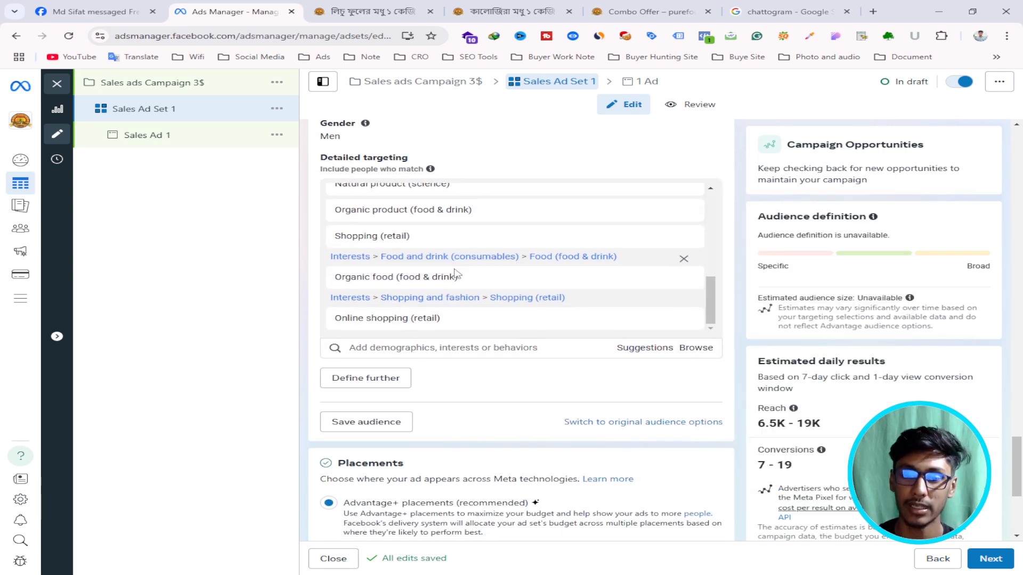
scroll(459, 221, "down", 1)
scroll(459, 227, "up", 5)
scroll(459, 230, "down", 8)
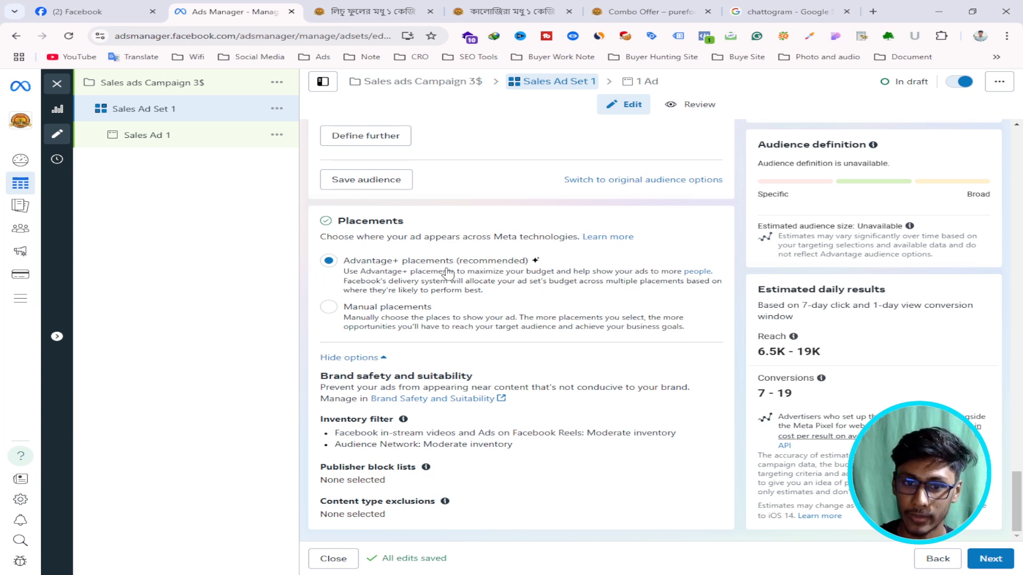
- Continue to Sales Ad 1, review its identity and setup, and expand the full post text in the Facebook Feed preview
left_click(991, 559)
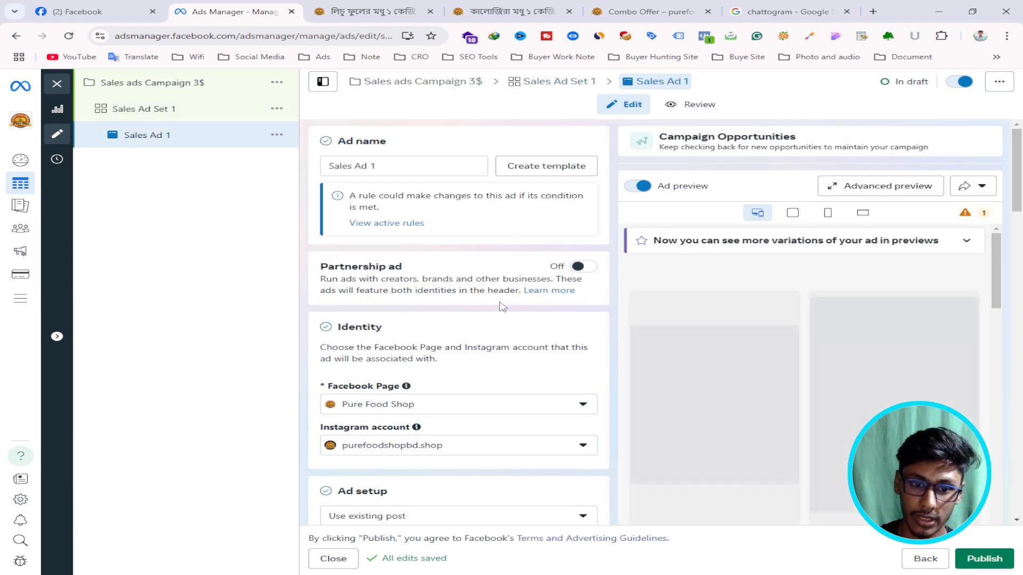
scroll(391, 269, "down", 4)
scroll(397, 273, "up", 2)
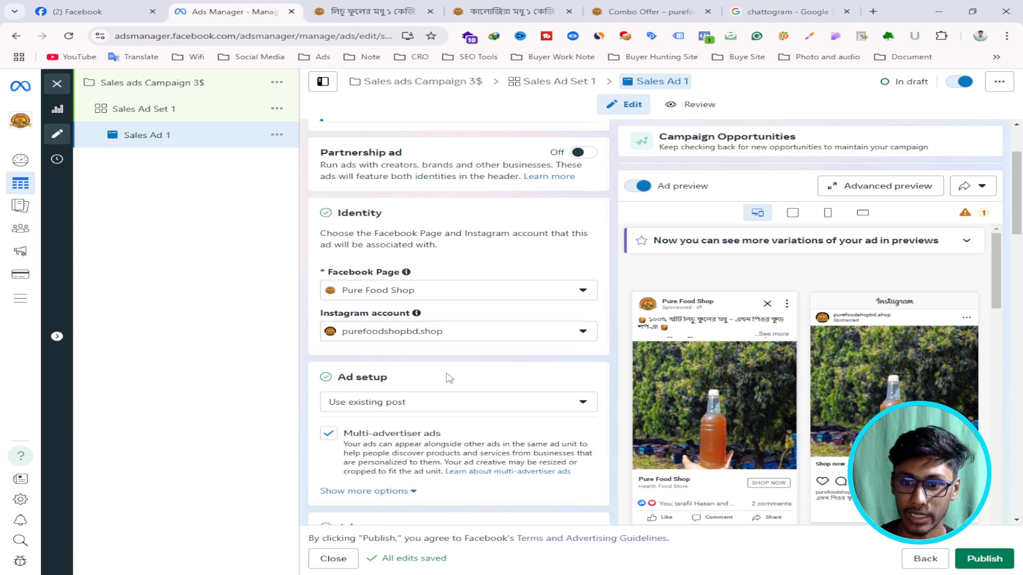
scroll(655, 371, "down", 2)
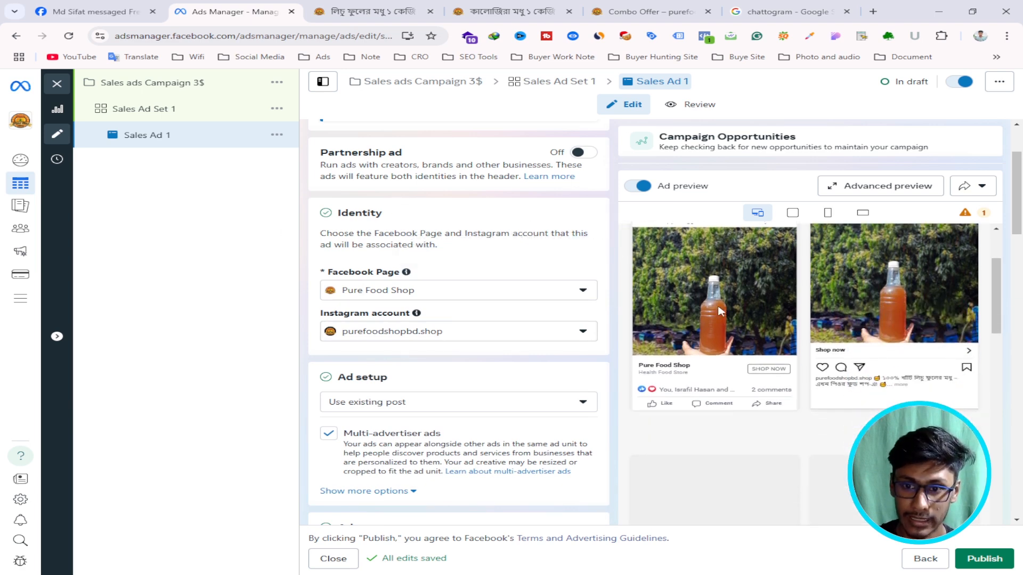
scroll(720, 312, "up", 2)
left_click(776, 334)
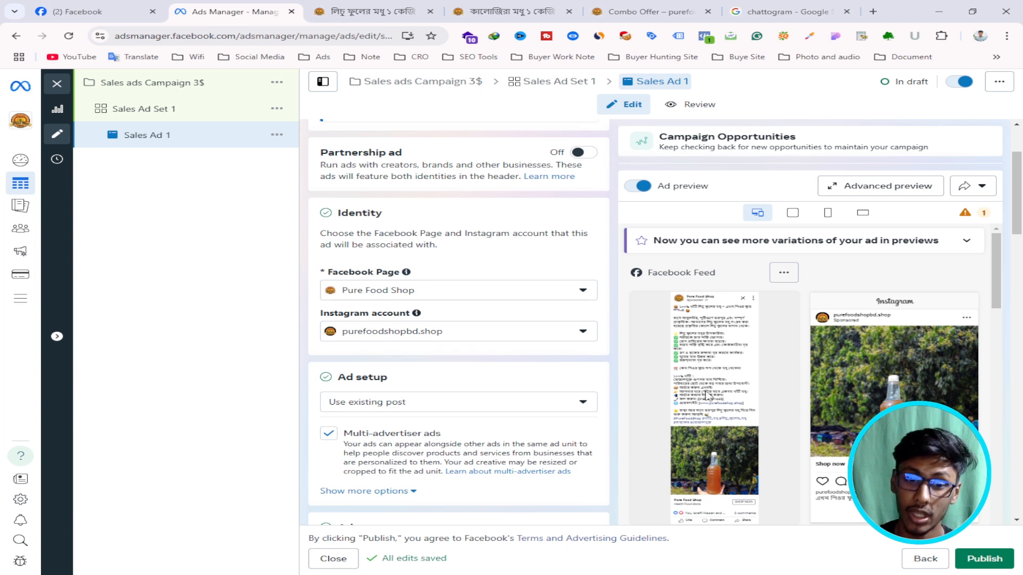
- Show the additional ad setup options and review the ad's schedule, source URL and site links
scroll(451, 229, "down", 2)
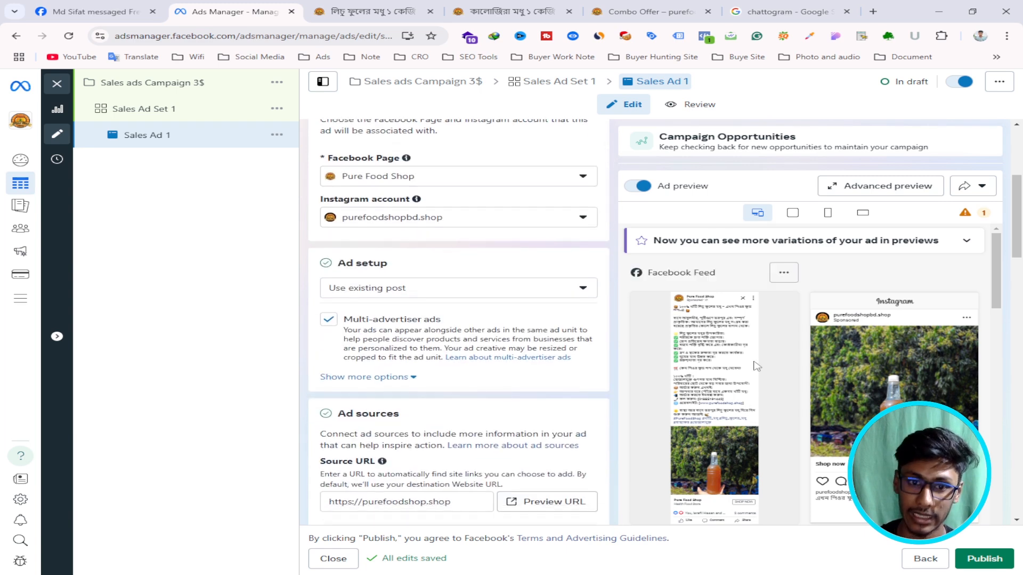
scroll(463, 288, "down", 2)
left_click(402, 264)
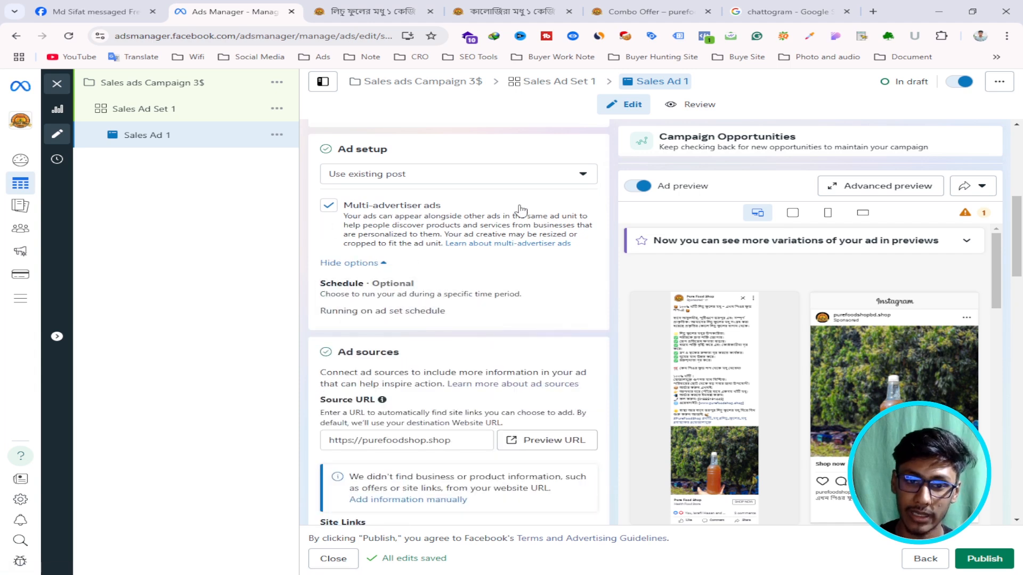
scroll(562, 240, "down", 1)
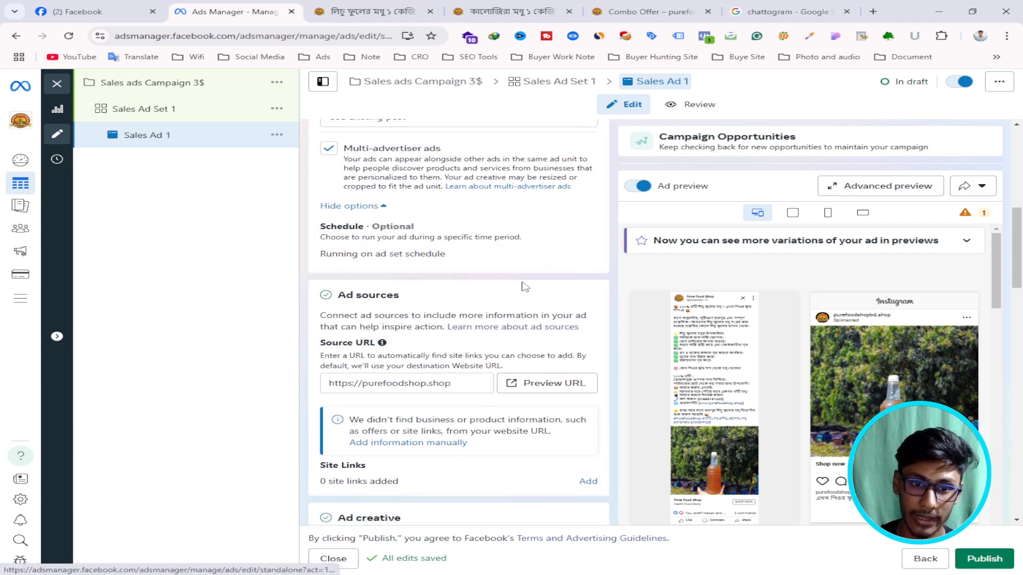
scroll(511, 319, "down", 2)
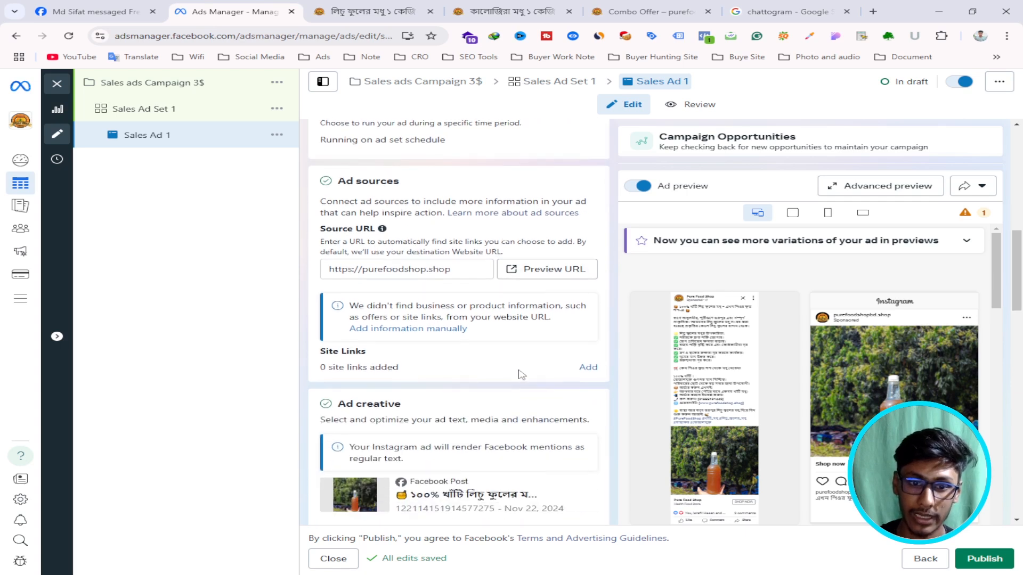
- Review the ad creative section of Sales Ad 1, including the chosen Facebook post, music option and primary text
scroll(408, 322, "down", 2)
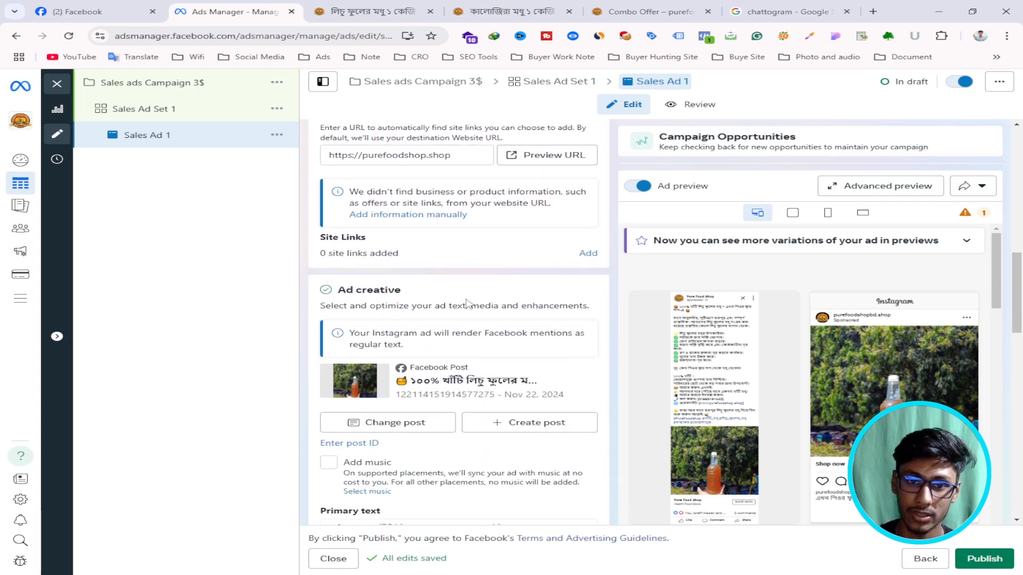
scroll(471, 312, "up", 1)
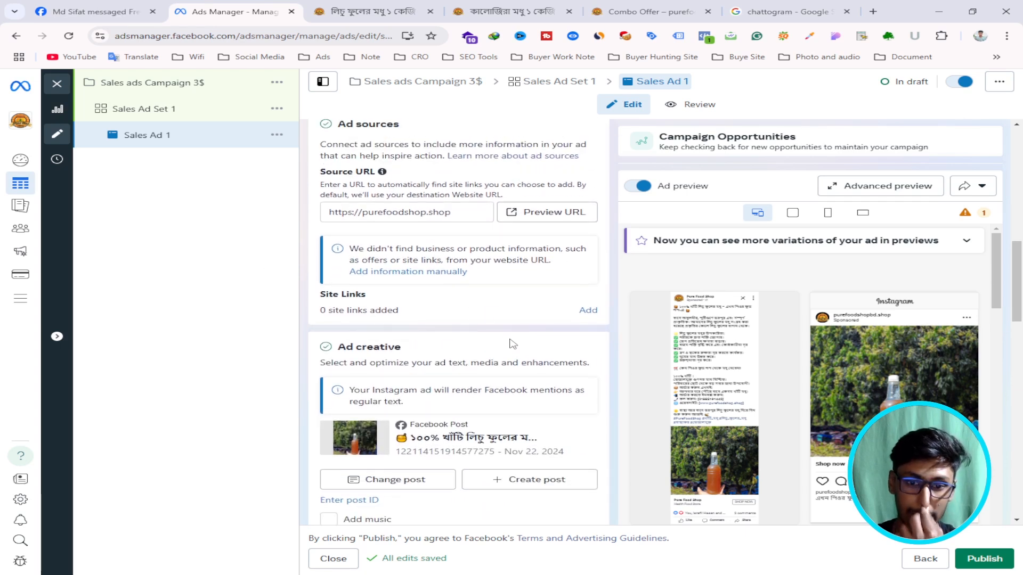
scroll(441, 319, "down", 3)
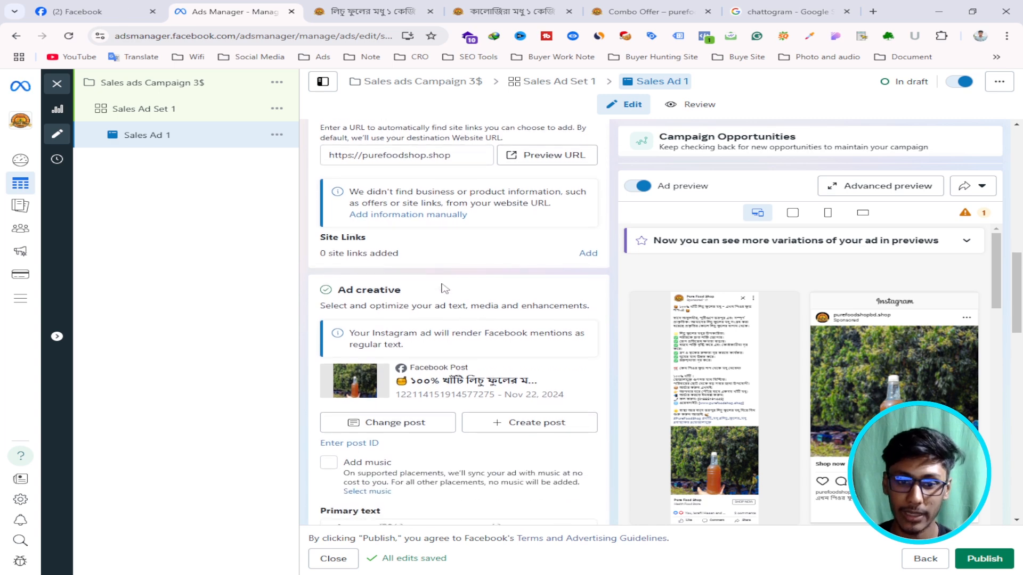
scroll(437, 325, "down", 1)
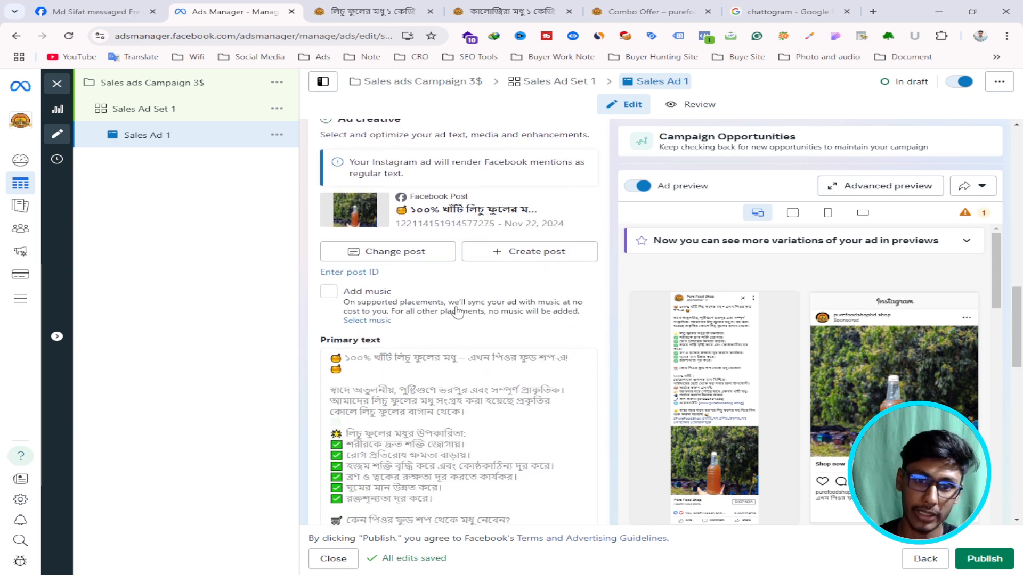
scroll(421, 333, "down", 2)
scroll(426, 334, "down", 10)
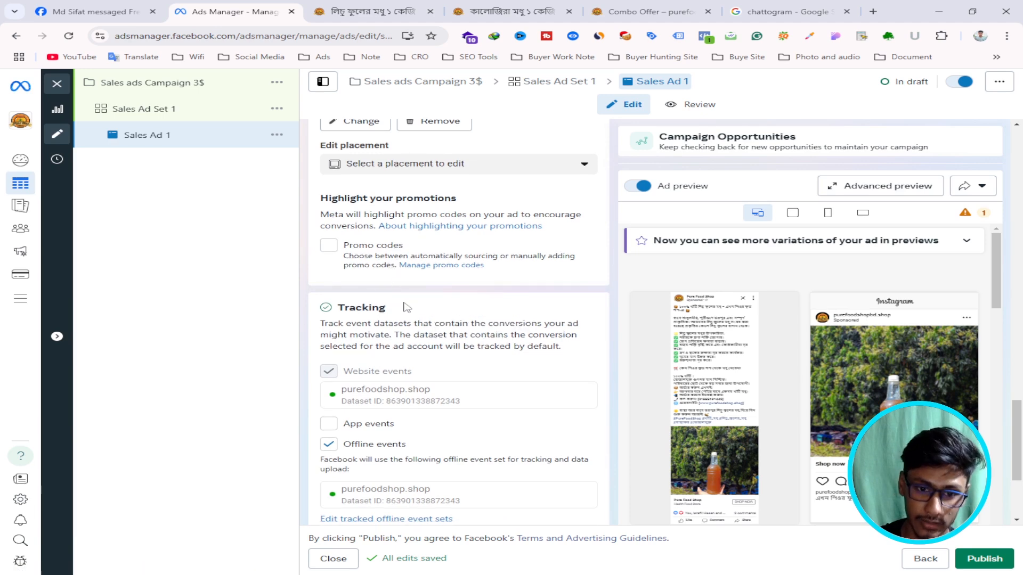
- Check the ad's call to action, placement editing and promo code options
scroll(463, 336, "down", 4)
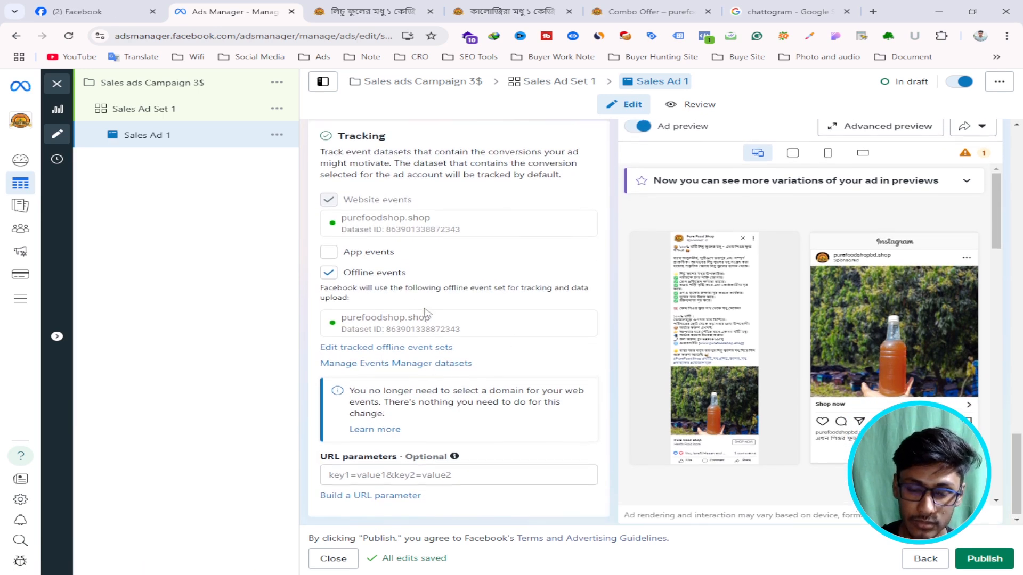
scroll(434, 341, "up", 5)
scroll(374, 345, "up", 2)
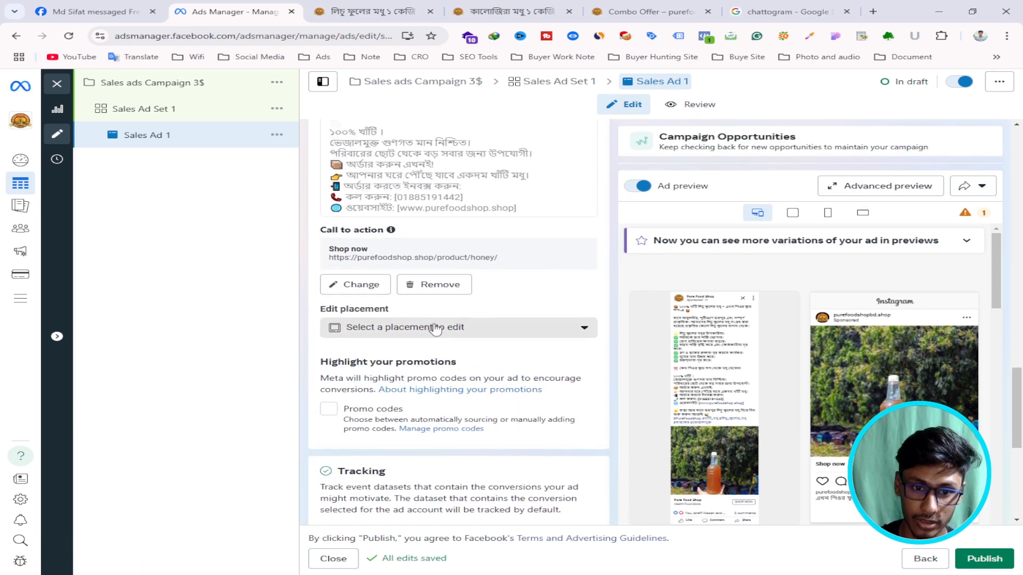
scroll(360, 270, "down", 2)
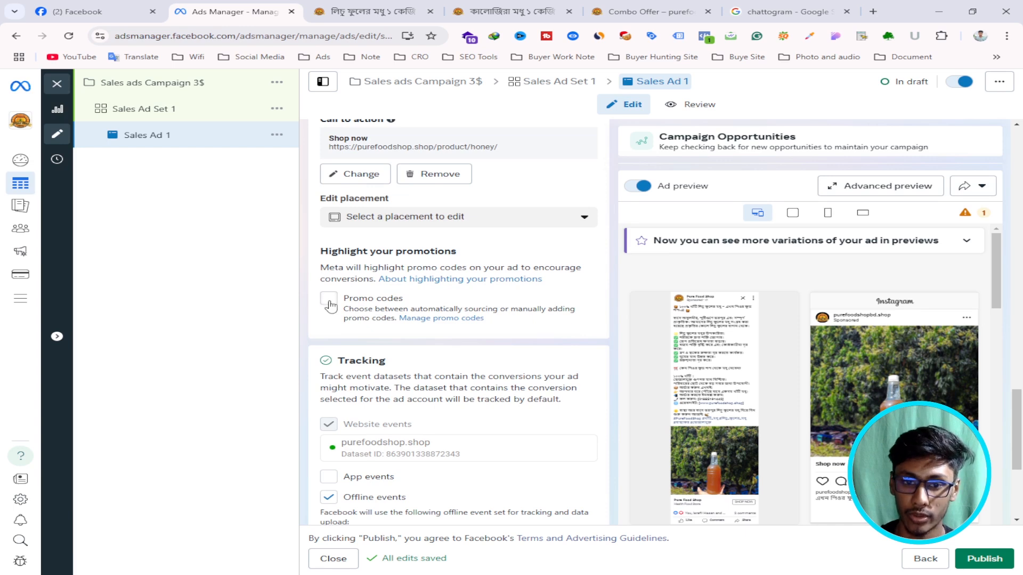
scroll(482, 309, "down", 3)
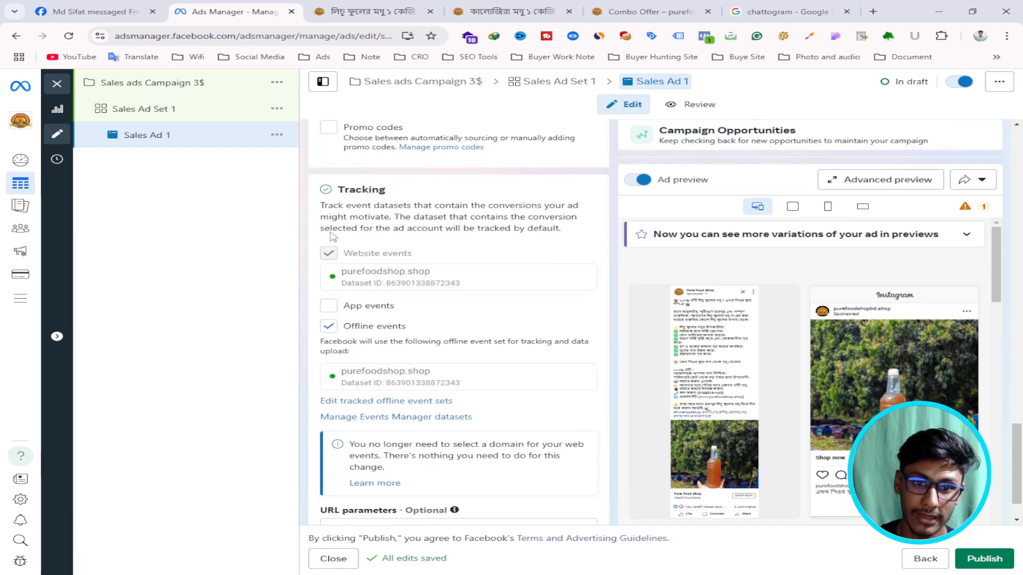
- Examine the ad's tracking section, checking the datasets used for website events and offline events
left_click_drag(340, 186, 403, 193)
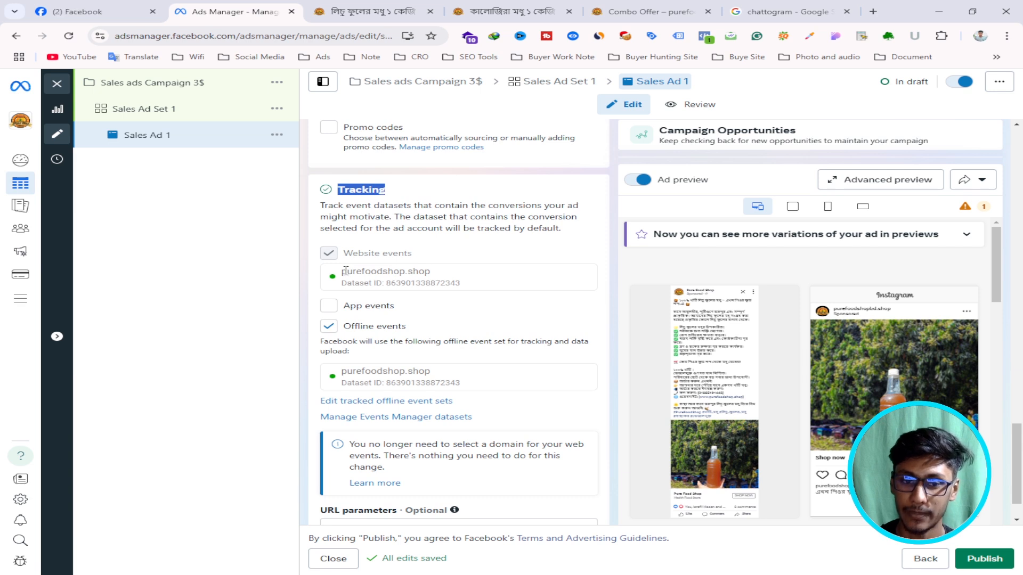
left_click_drag(342, 283, 477, 277)
scroll(426, 314, "down", 1)
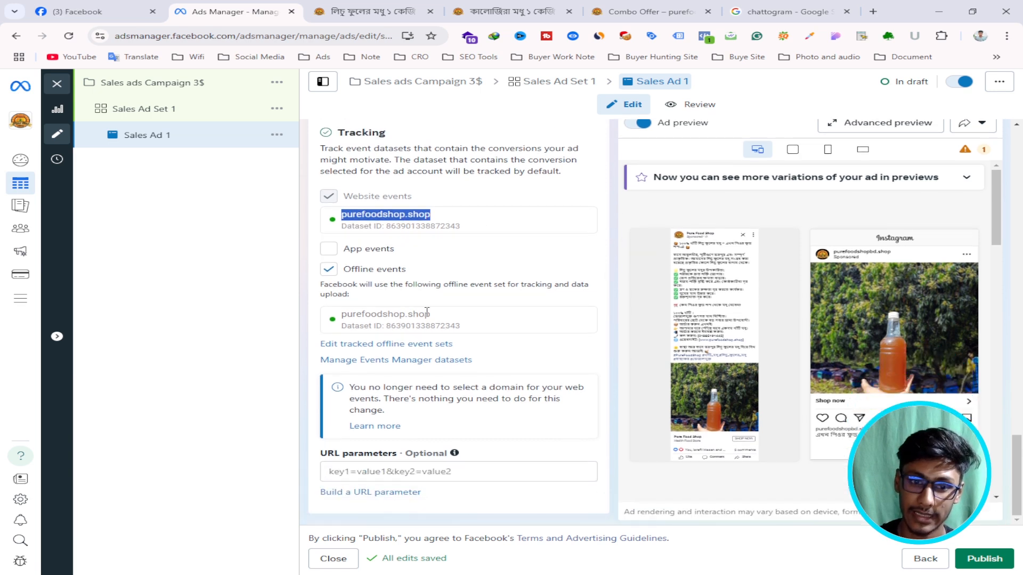
double_click(368, 314)
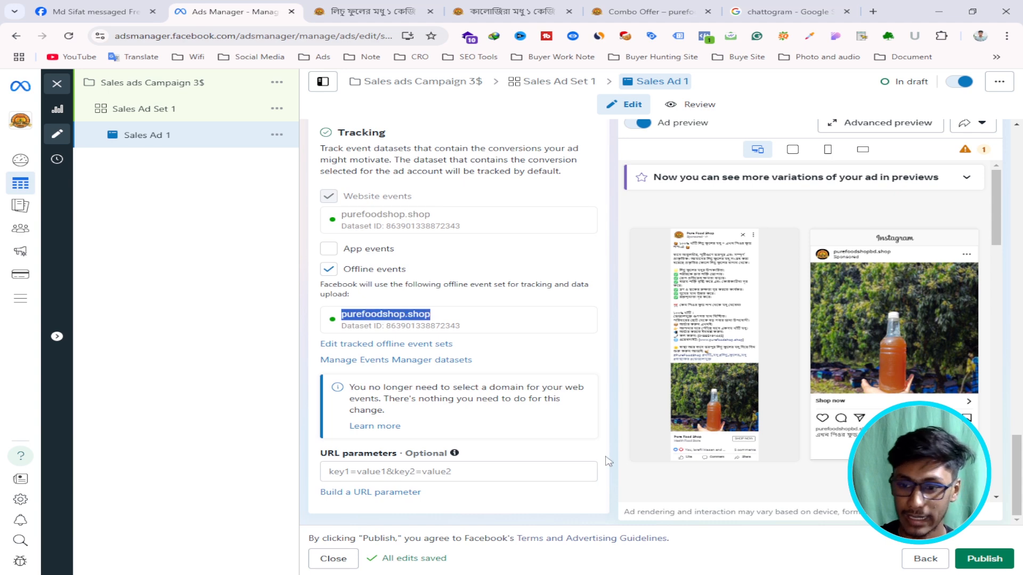
- Review the delivery warning for Audience Network rewarded videos, opening that placement for editing and cancelling without changes
scroll(685, 388, "down", 5)
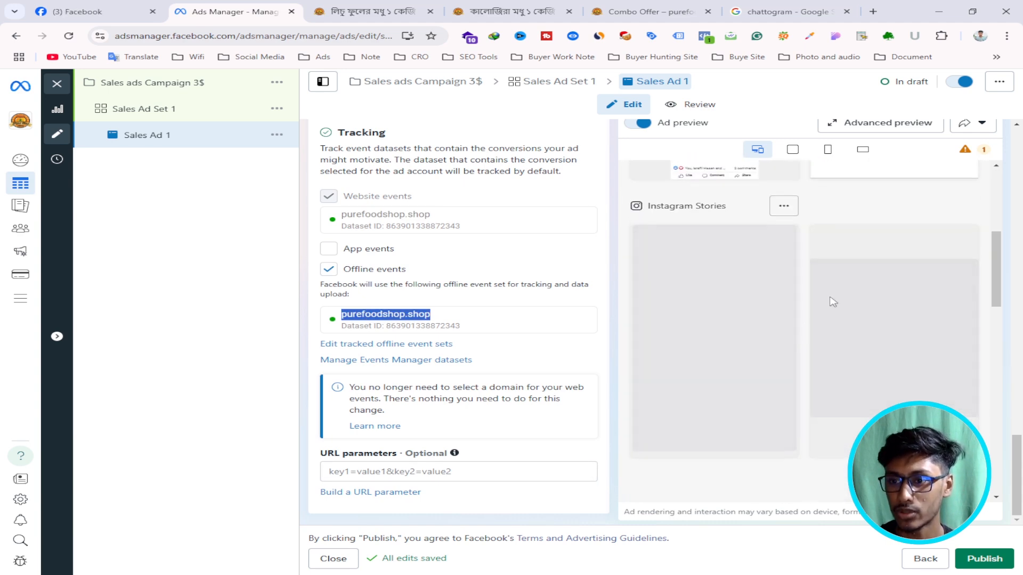
left_click(966, 150)
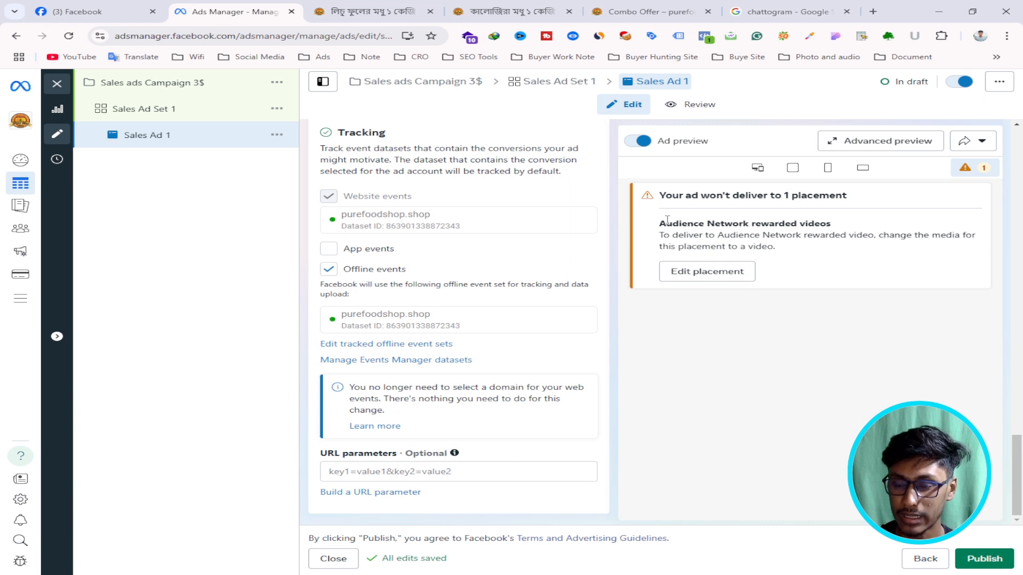
left_click_drag(667, 223, 831, 226)
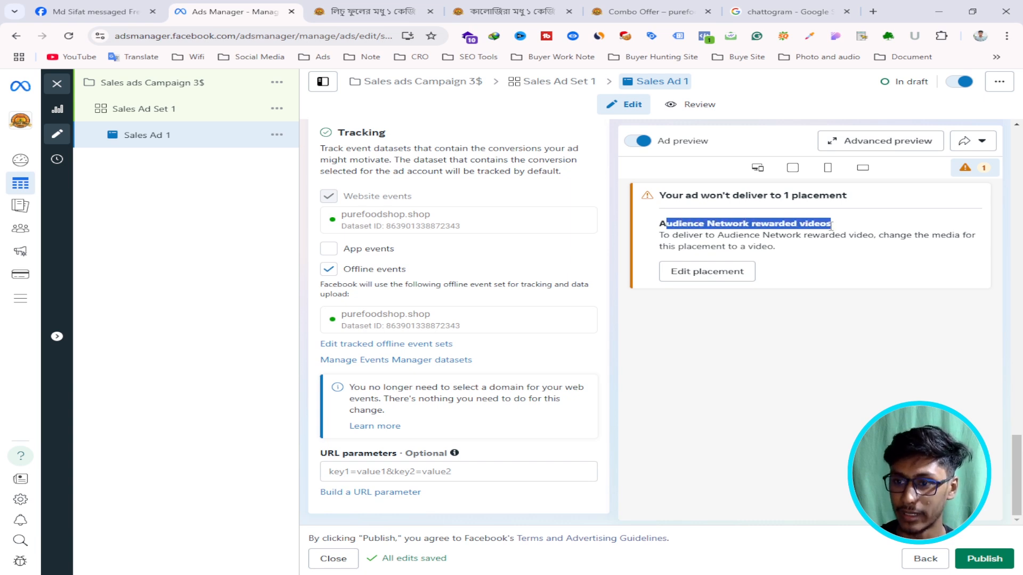
scroll(806, 235, "up", 2)
scroll(815, 265, "down", 2)
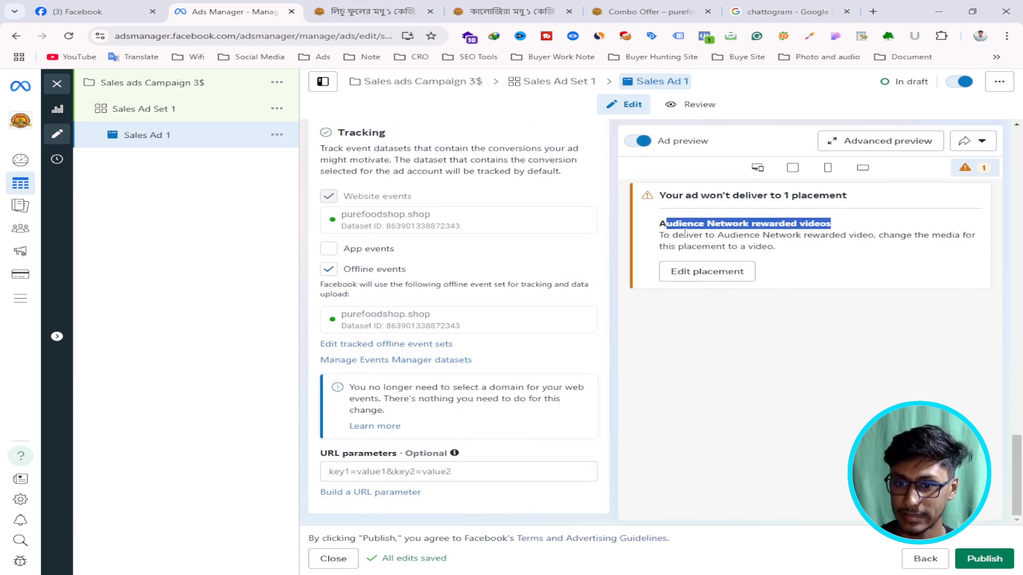
double_click(693, 224)
triple_click(694, 224)
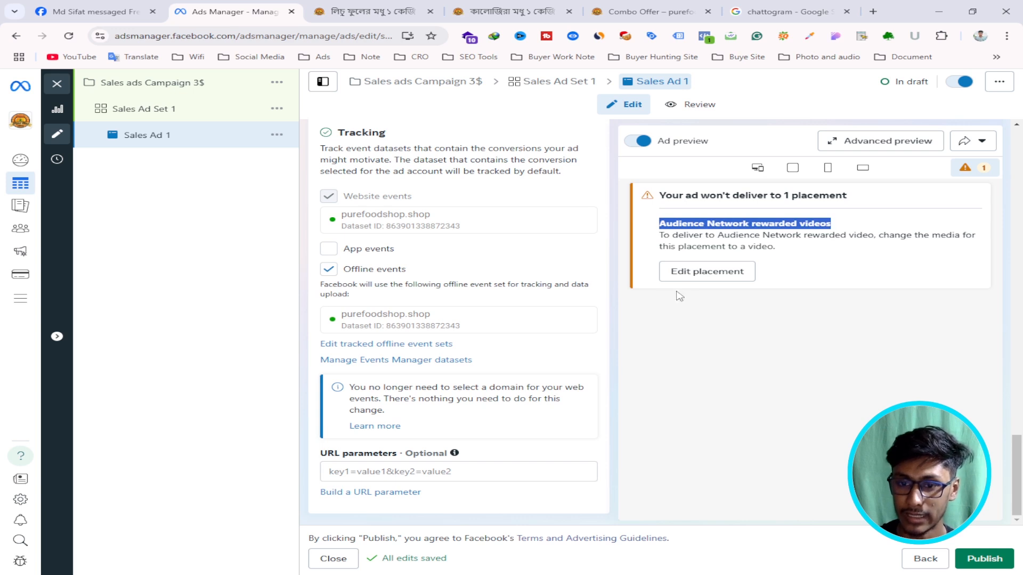
left_click(678, 274)
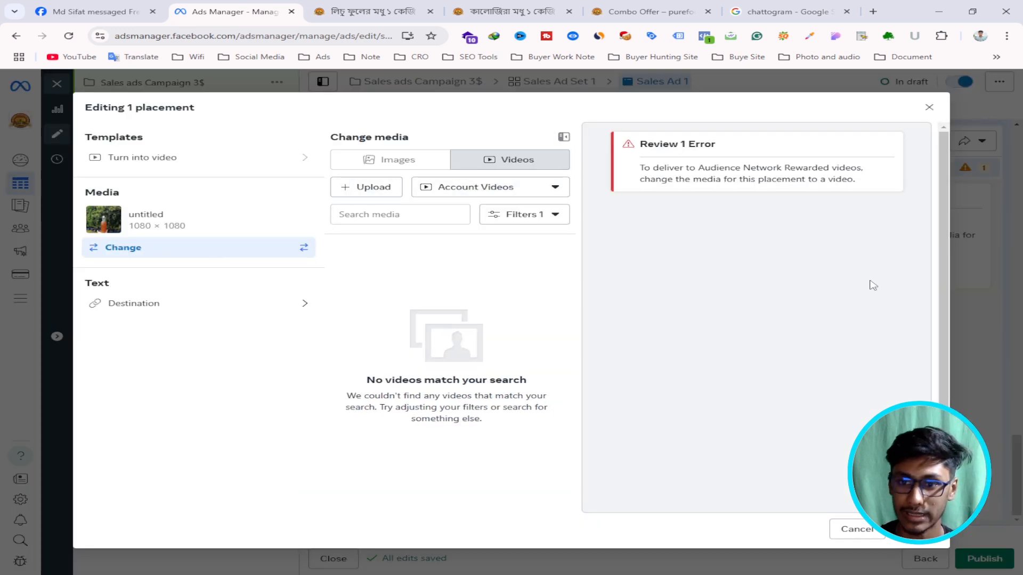
left_click(880, 530)
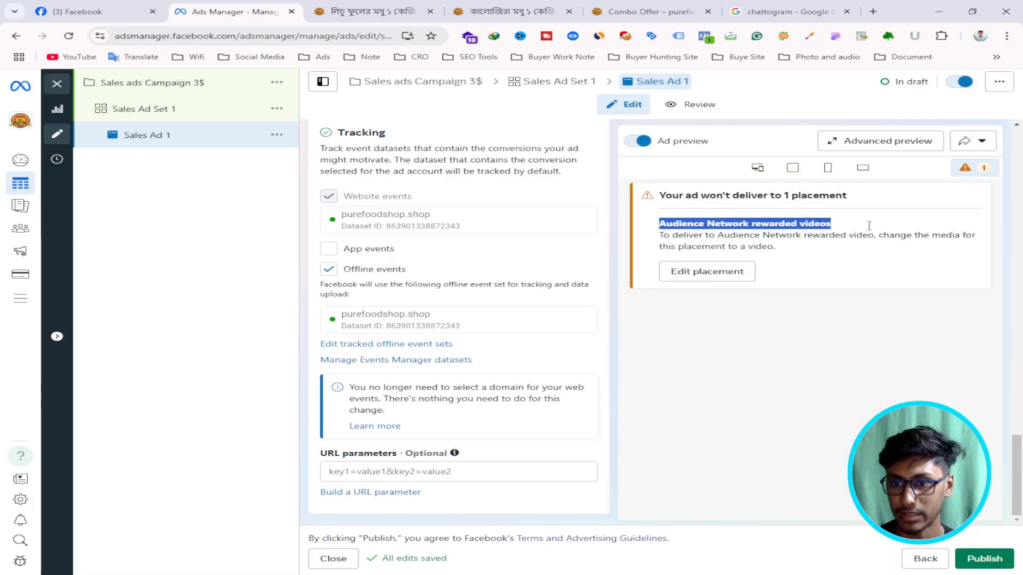
- Return the ad preview to all placements and examine the feed, Stories, Marketplace and Reels previews
left_click(757, 167)
scroll(781, 446, "up", 3)
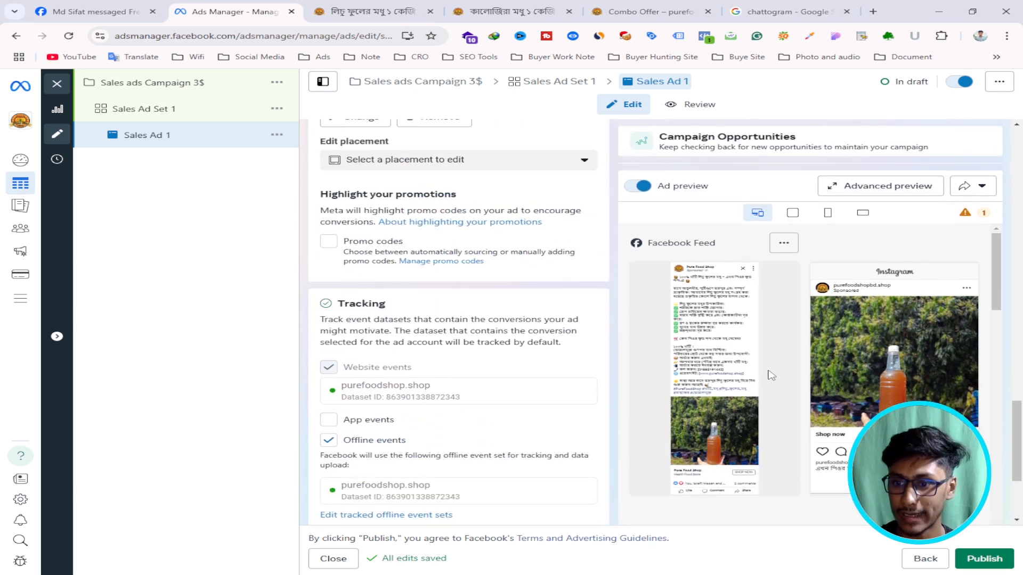
scroll(972, 312, "down", 2)
scroll(787, 355, "down", 10)
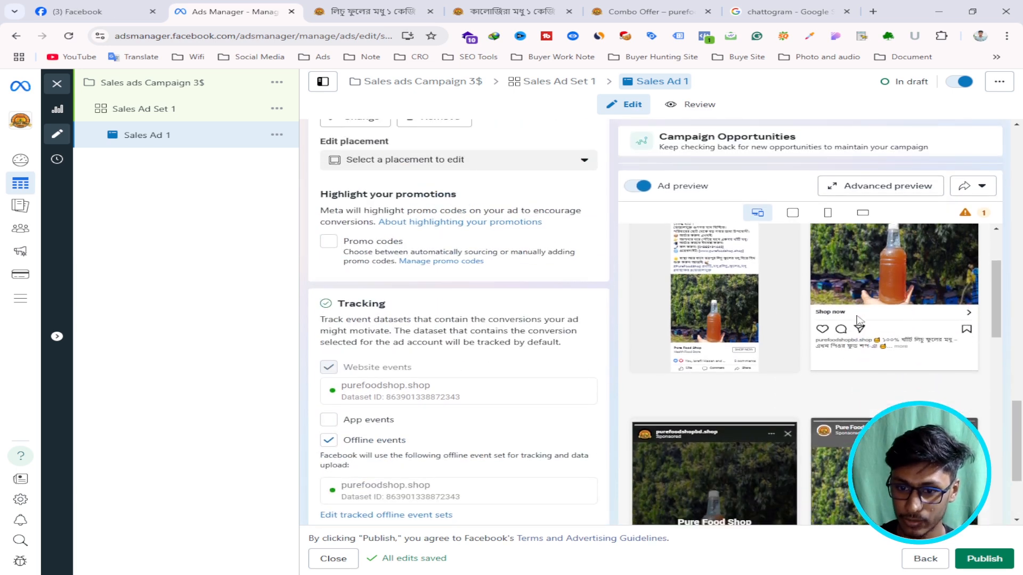
scroll(787, 356, "down", 3)
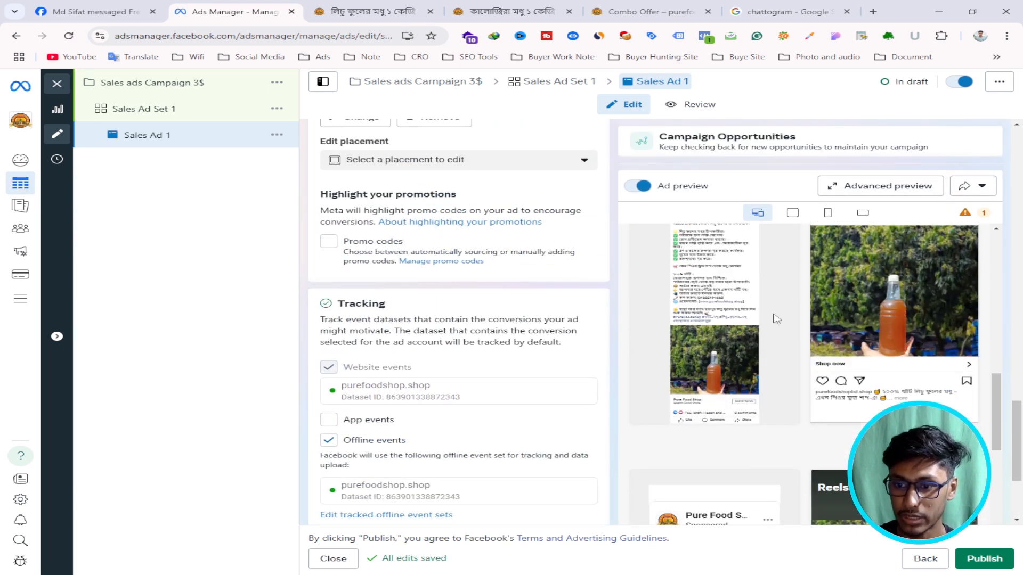
scroll(724, 375, "down", 5)
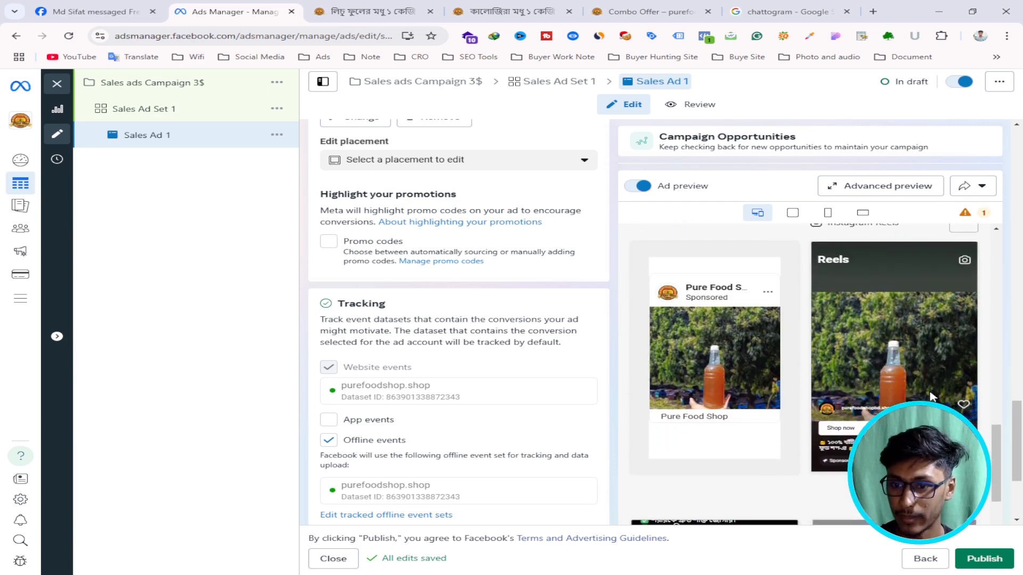
scroll(735, 354, "down", 4)
scroll(759, 360, "down", 2)
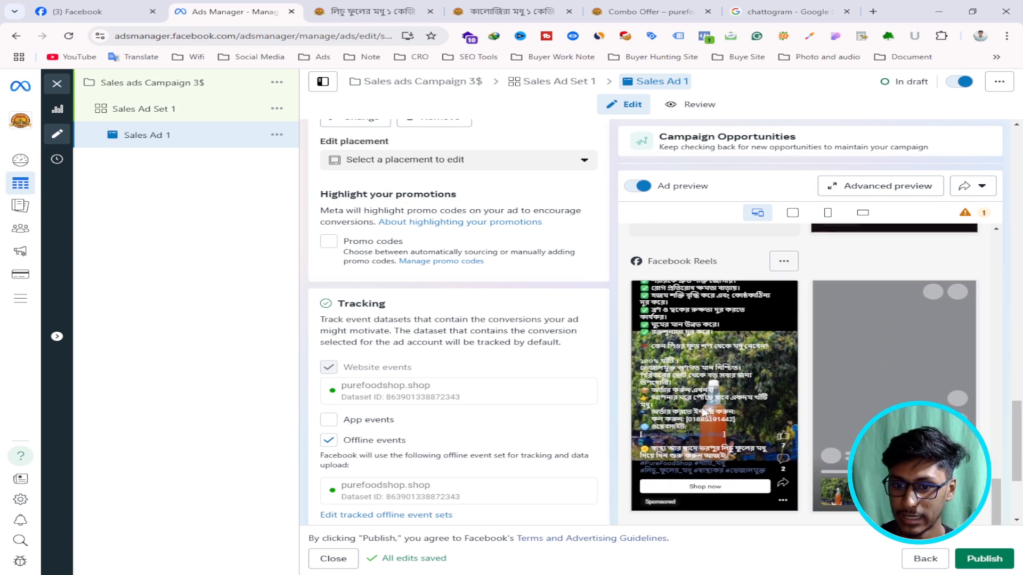
scroll(734, 432, "down", 2)
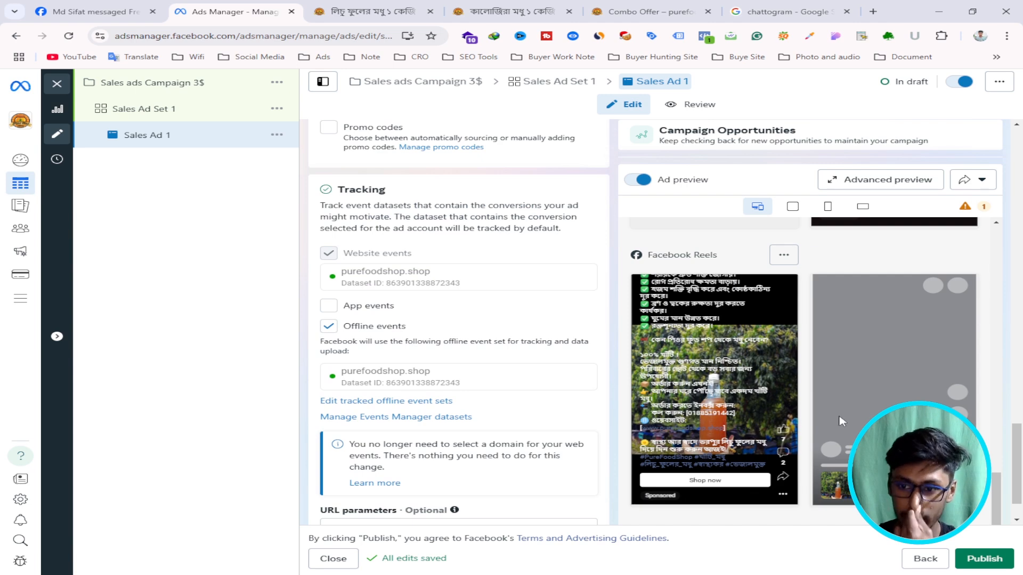
scroll(840, 422, "up", 5)
scroll(889, 273, "down", 5)
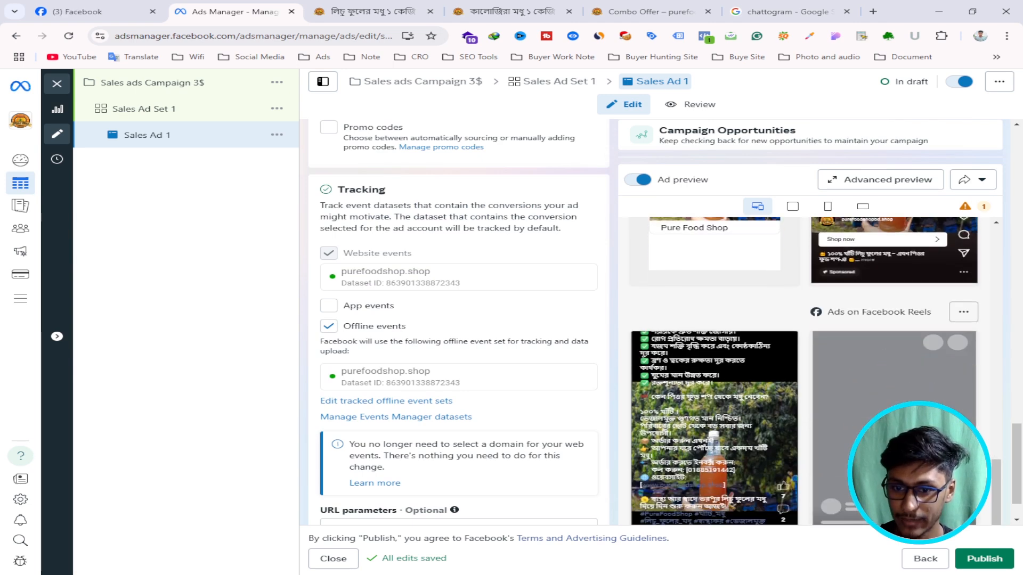
scroll(736, 393, "down", 1)
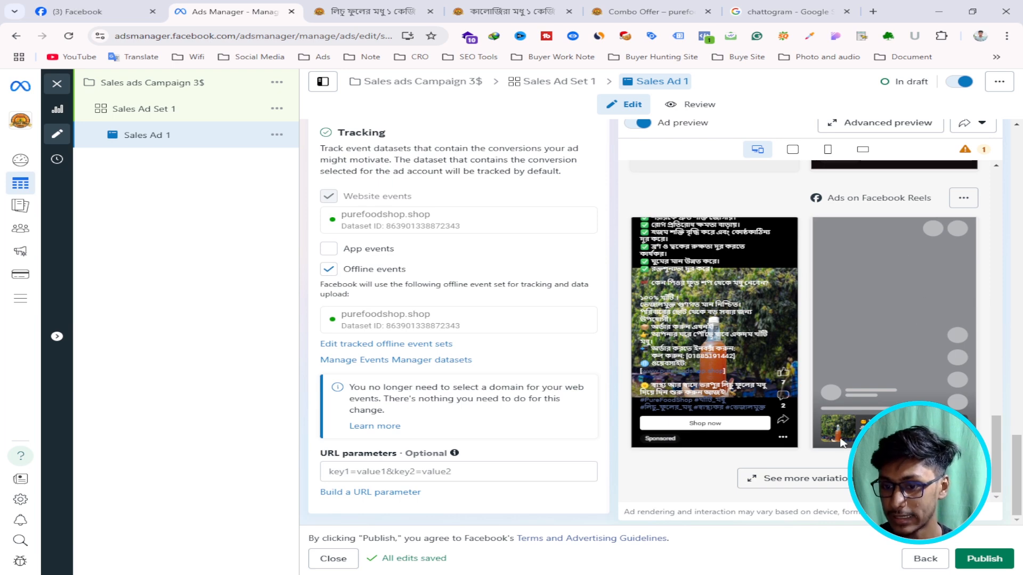
- Open the advanced preview with more variations and examine how the ad appears in feeds, Stories, Explore, Marketplace and Reels
left_click(792, 486)
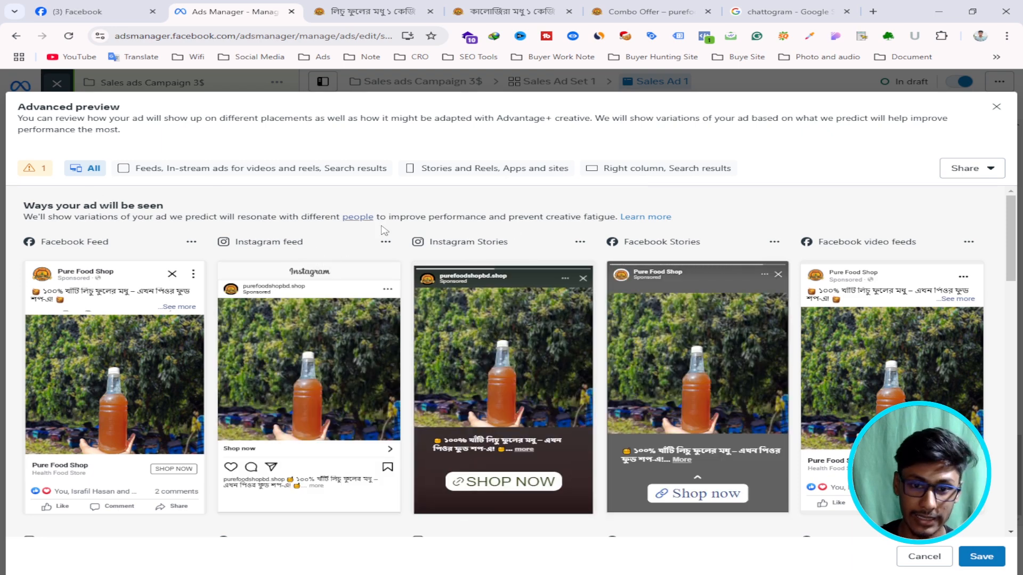
scroll(192, 349, "down", 1)
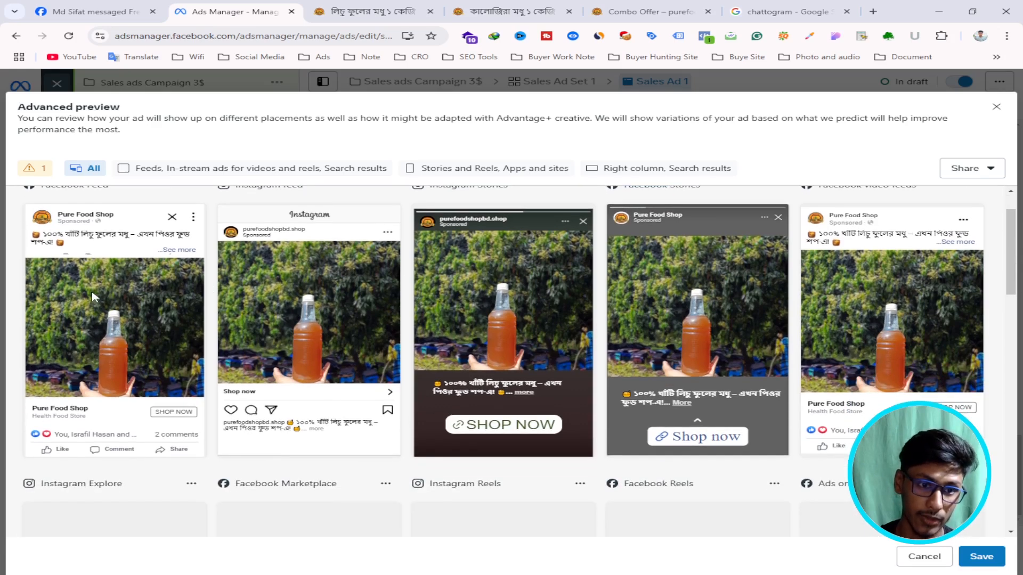
scroll(160, 347, "up", 1)
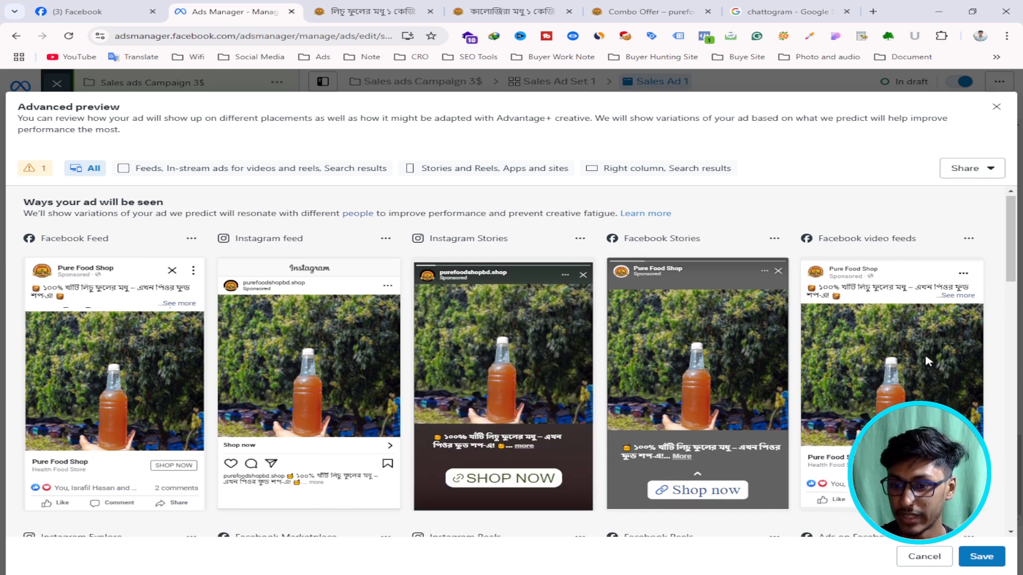
scroll(888, 342, "down", 5)
scroll(248, 357, "down", 1)
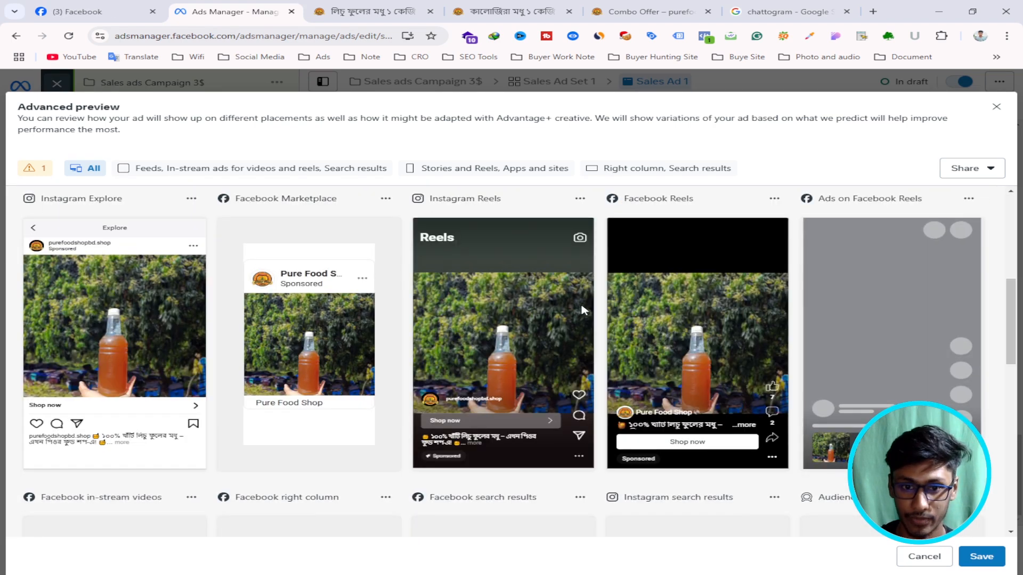
- Examine the advanced previews for in-stream videos, right column, search results and Audience Network, plus the placement format templates
scroll(232, 302, "down", 7)
scroll(229, 301, "down", 1)
scroll(202, 290, "up", 3)
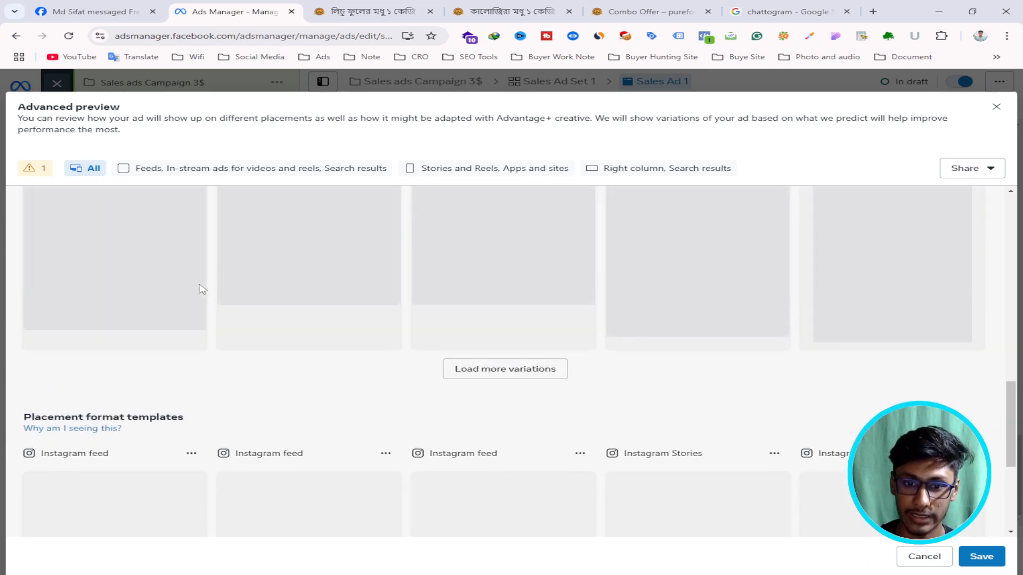
scroll(612, 284, "down", 1)
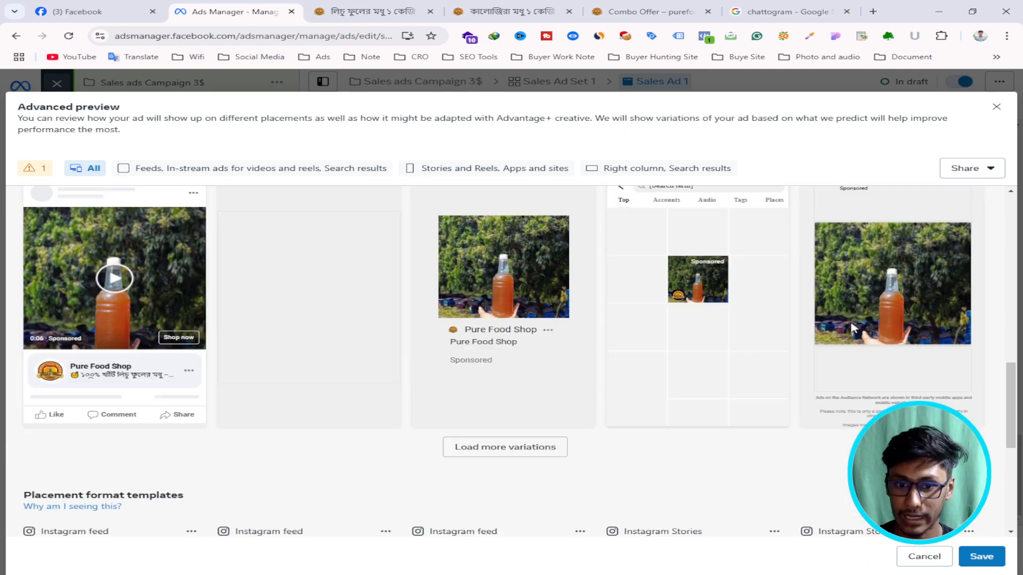
scroll(240, 314, "down", 4)
scroll(223, 340, "down", 3)
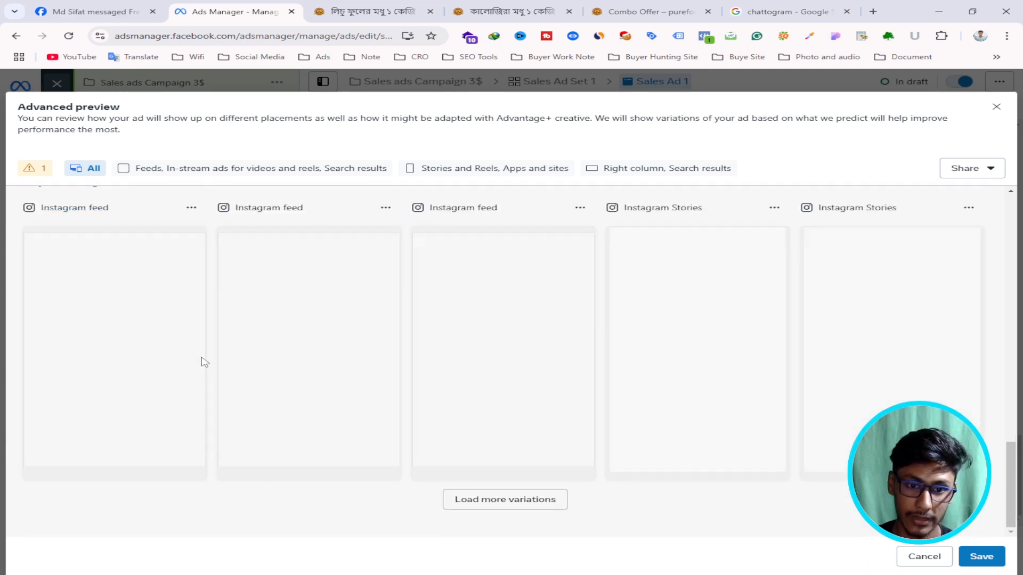
scroll(198, 357, "up", 7)
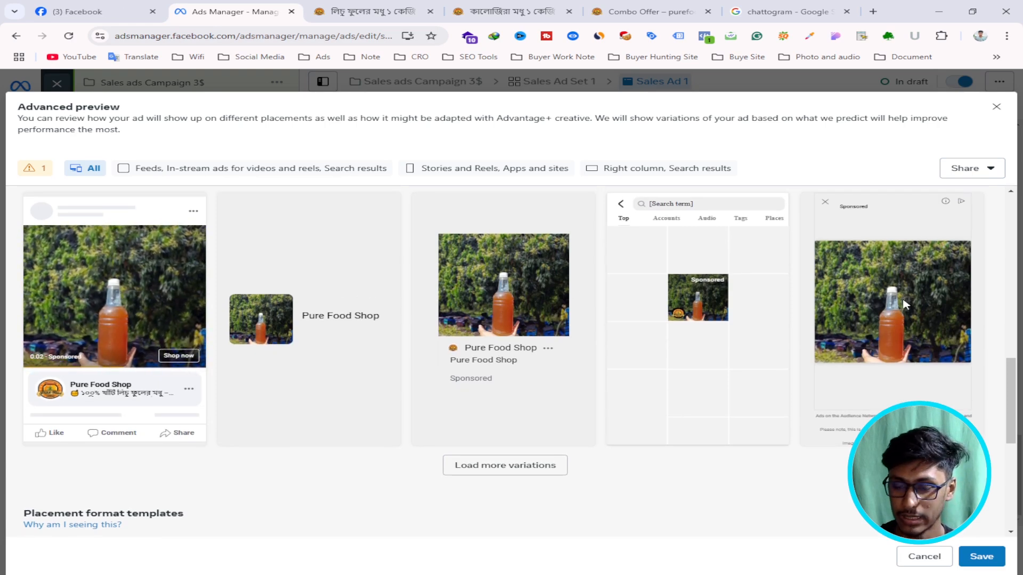
- Leave the advanced preview and publish Sales ads Campaign 3$ together with its ad set and ad
scroll(905, 305, "down", 6)
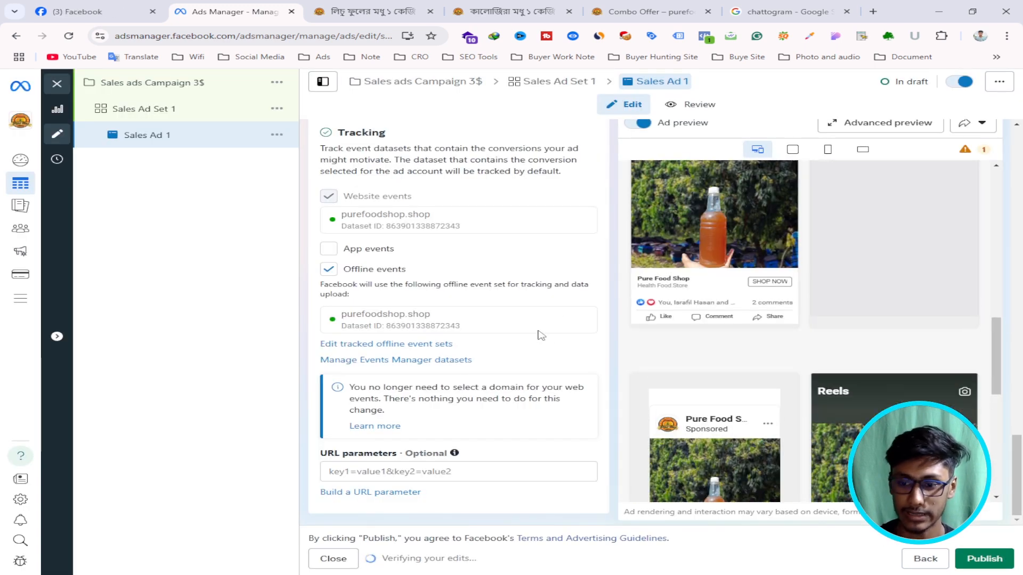
scroll(529, 282, "up", 5)
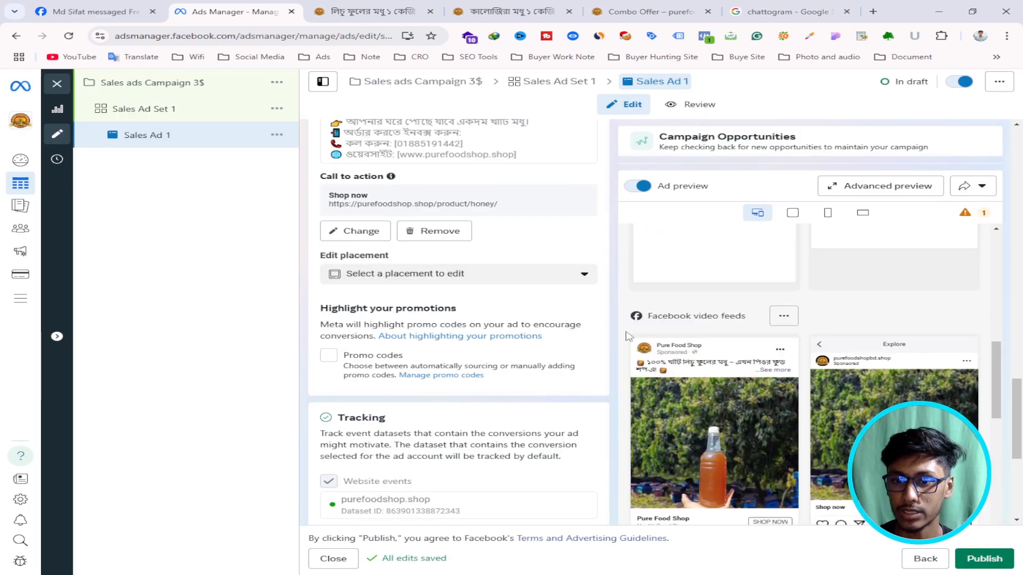
left_click(989, 561)
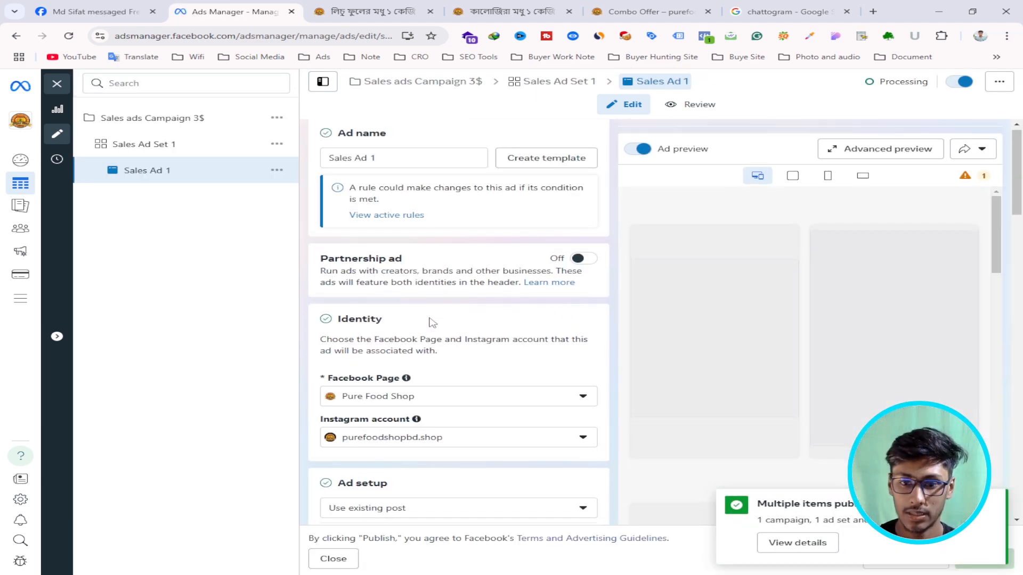
- Review the publishing confirmation details for the campaign and close the ad editor
left_click(804, 545)
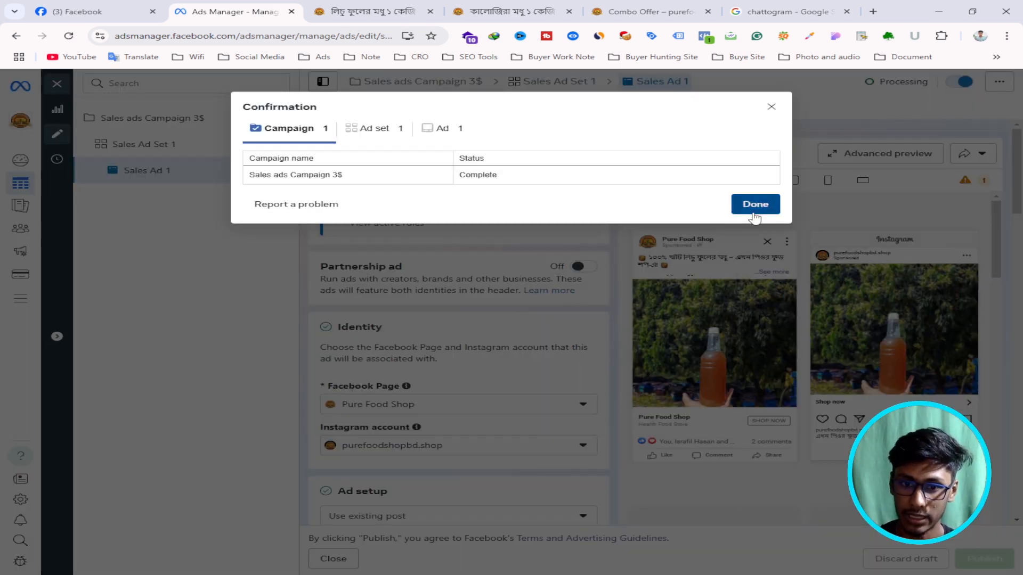
left_click(755, 204)
left_click(341, 559)
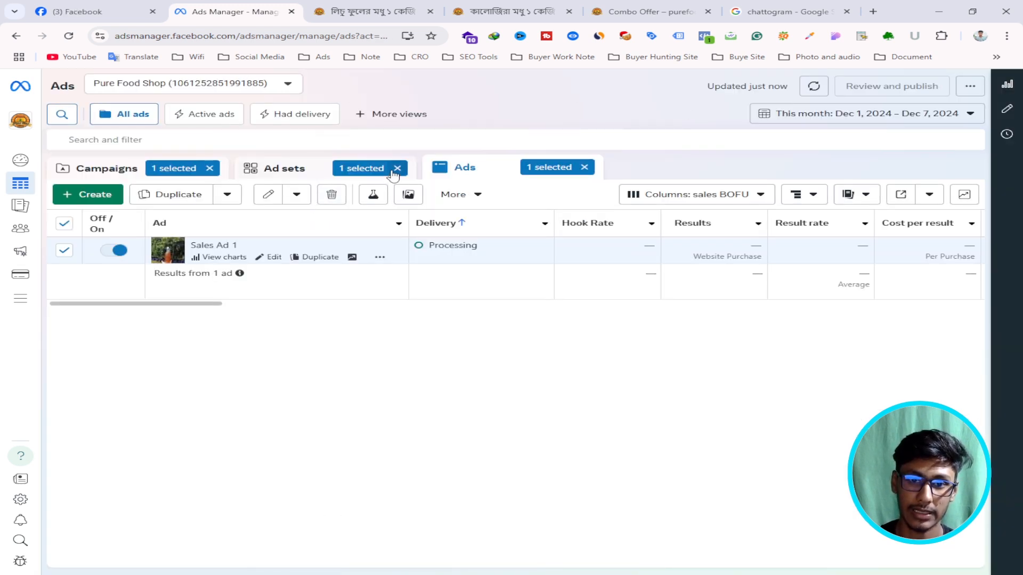
- Clear the ad set, campaign and ad selections and show the full list of campaigns
left_click(397, 168)
left_click(209, 168)
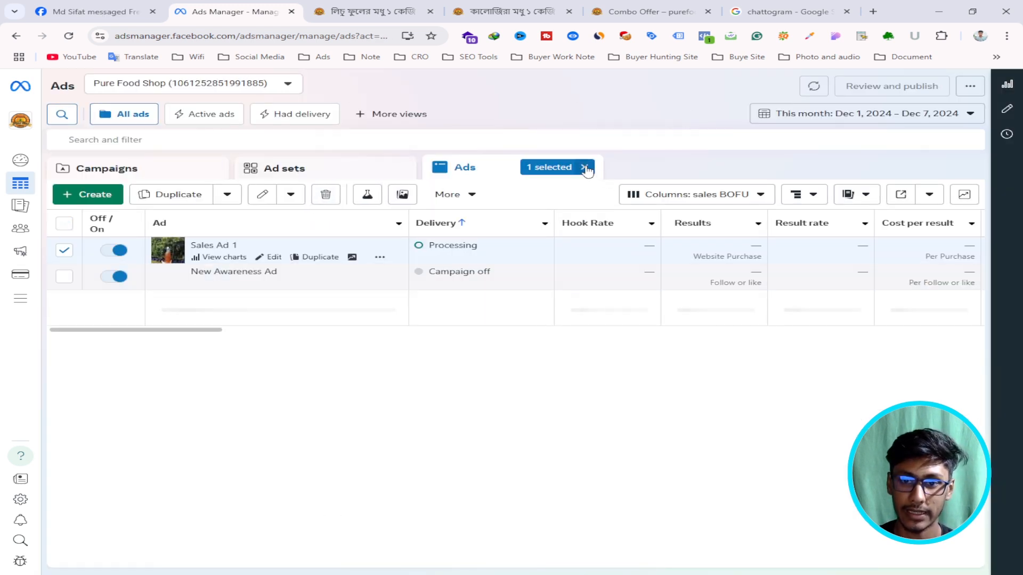
left_click(586, 168)
left_click(165, 168)
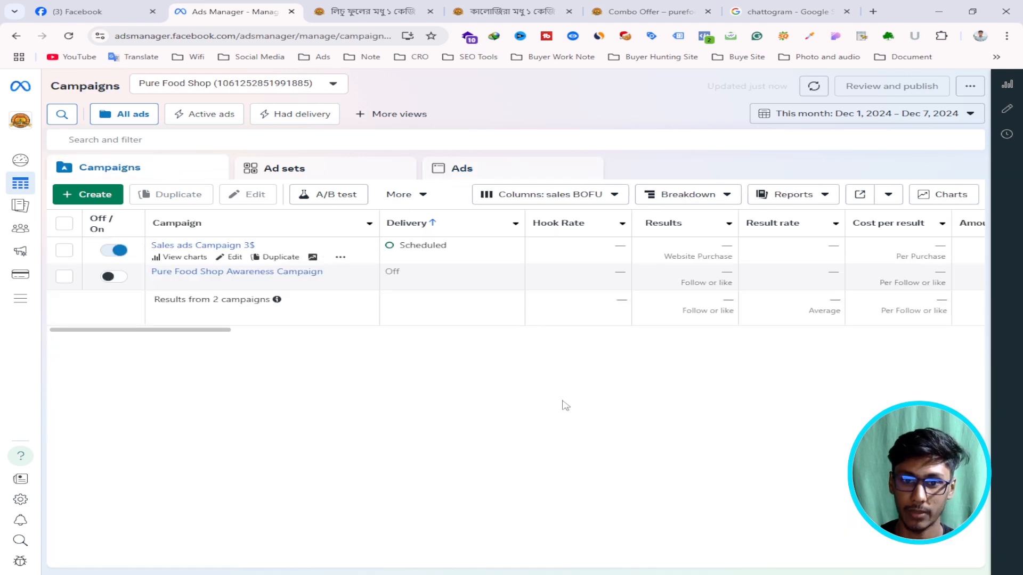
- Check the delivery status of the new sales campaign, its ad set and its ad, ending on the campaigns list
mouse_move(171, 330)
left_mouse_down()
mouse_move(285, 342)
mouse_move(159, 345)
left_mouse_up()
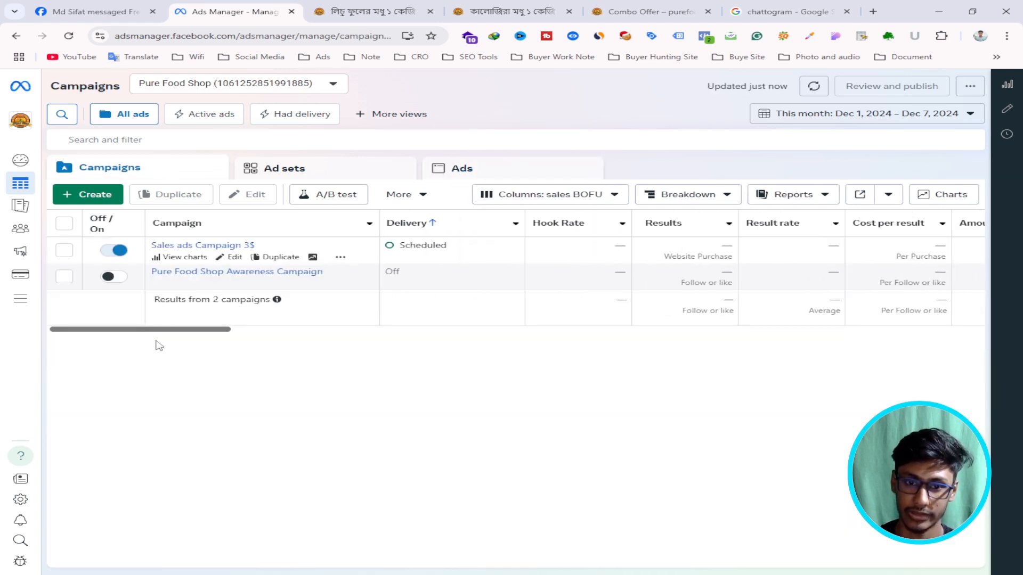
left_click(504, 175)
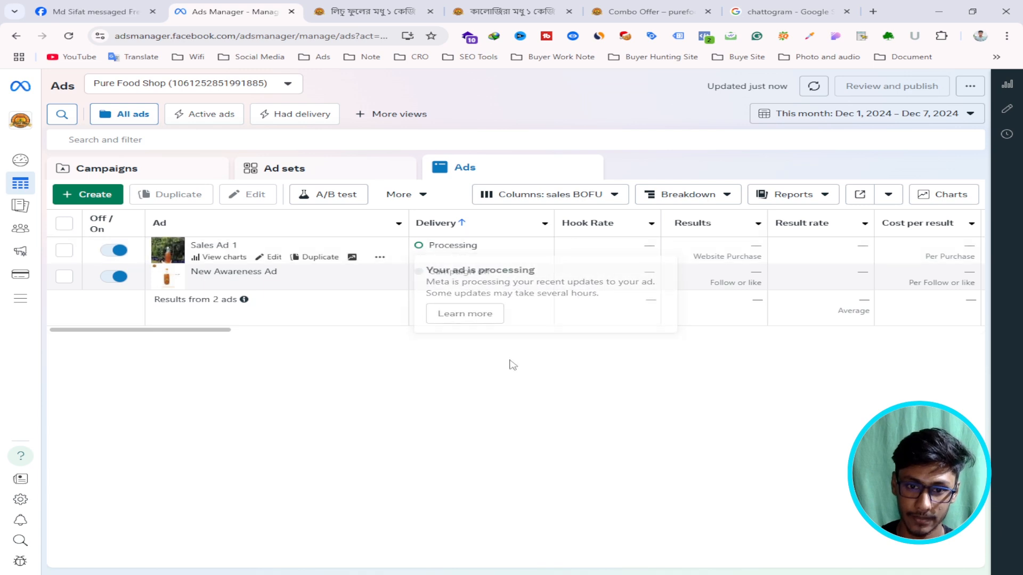
mouse_move(477, 249)
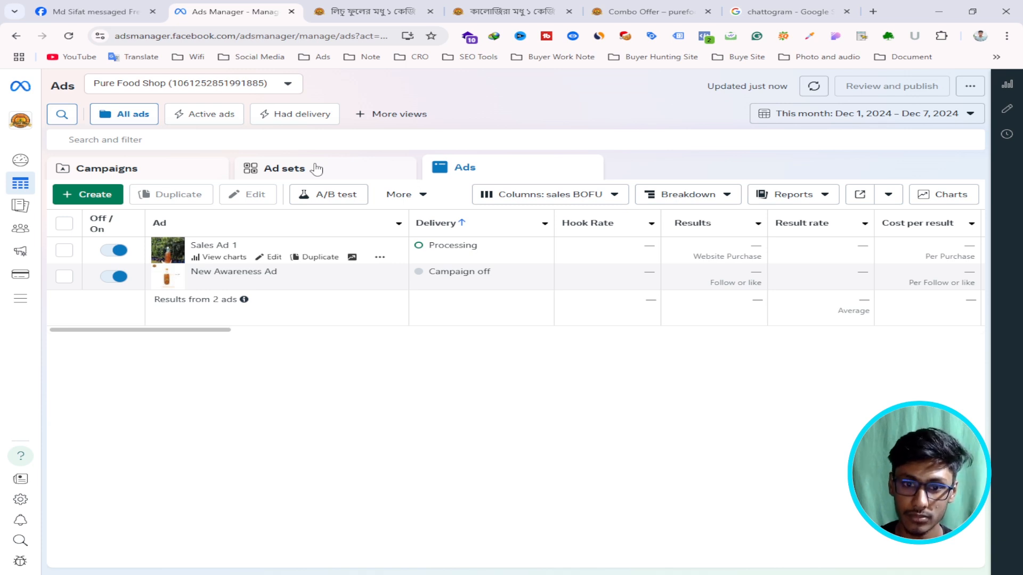
left_click(98, 171)
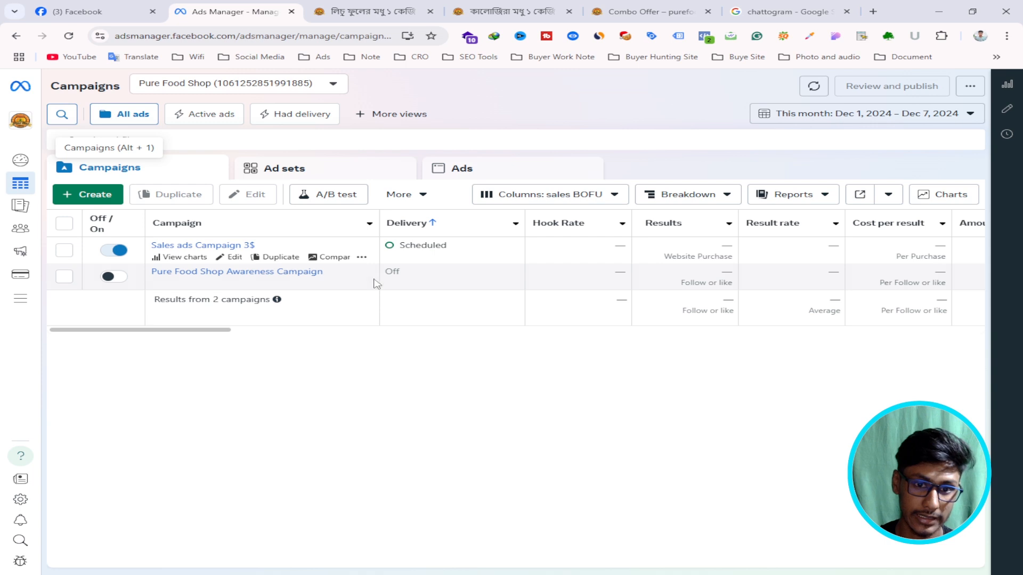
left_click(480, 174)
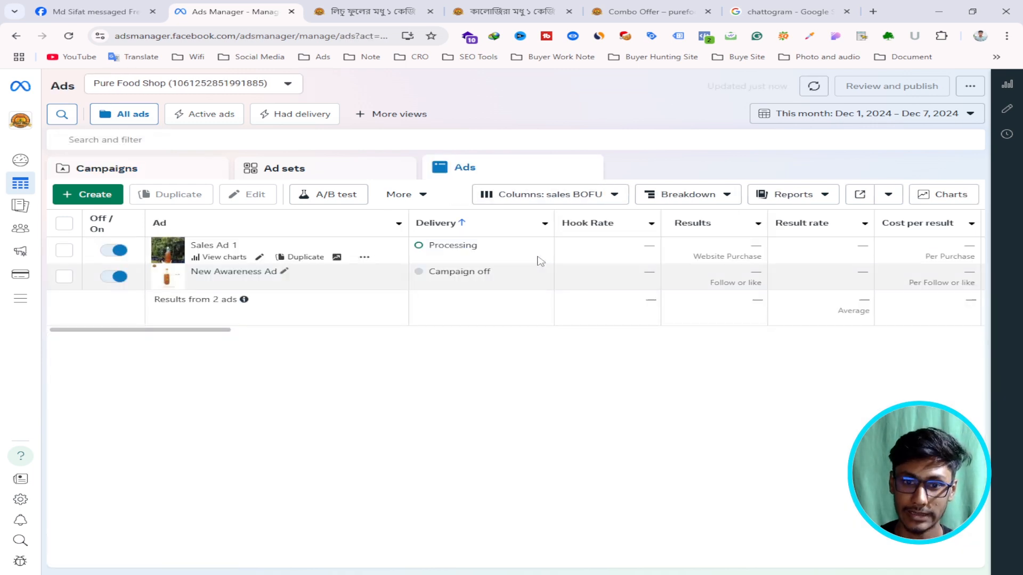
left_click(290, 168)
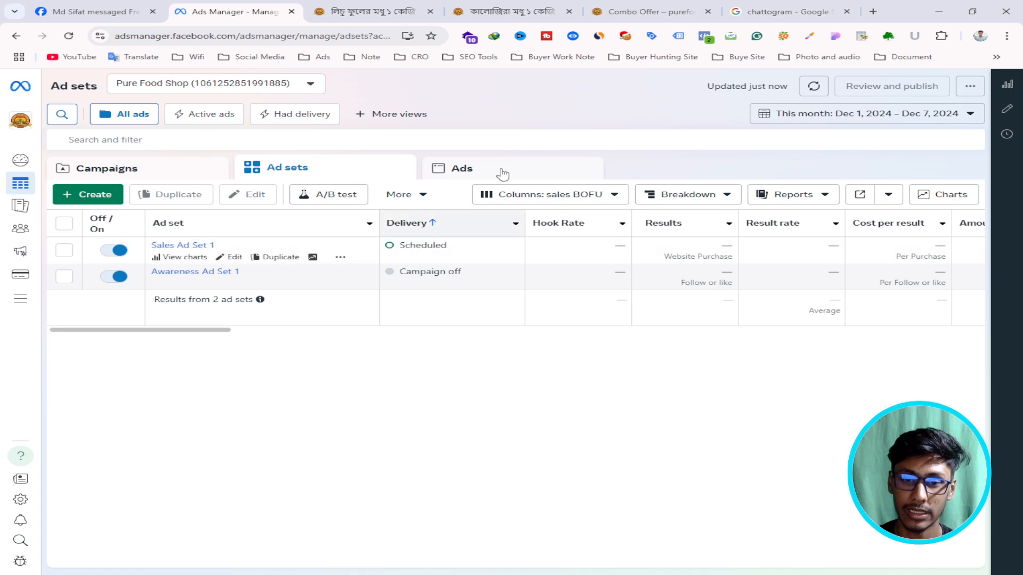
left_click(500, 171)
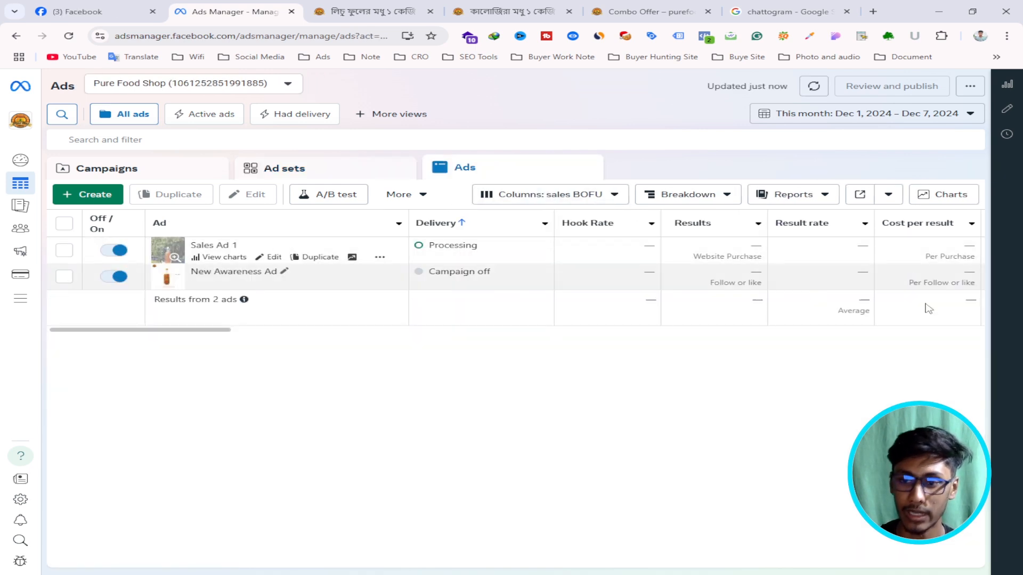
left_click(310, 173)
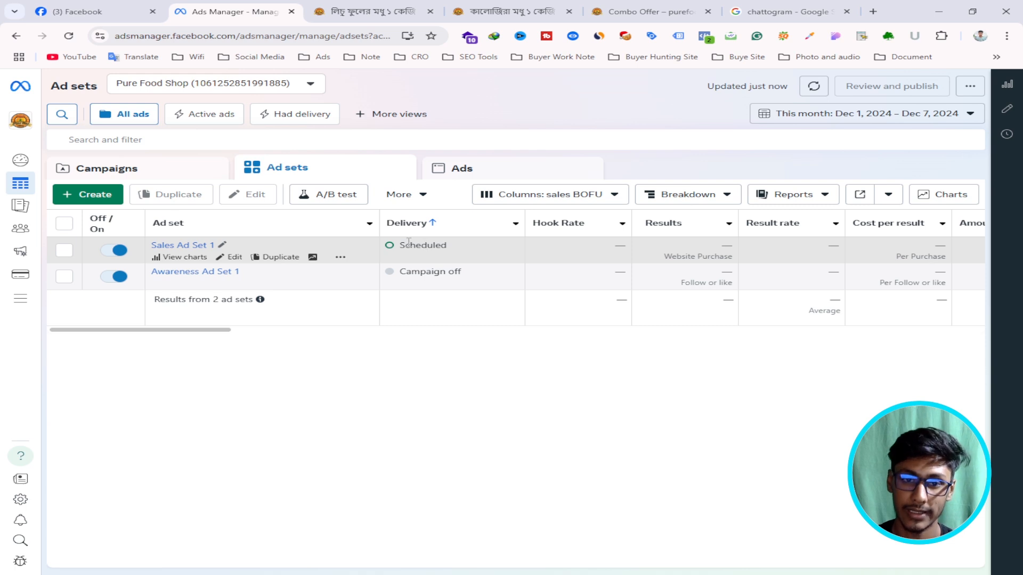
left_click(160, 169)
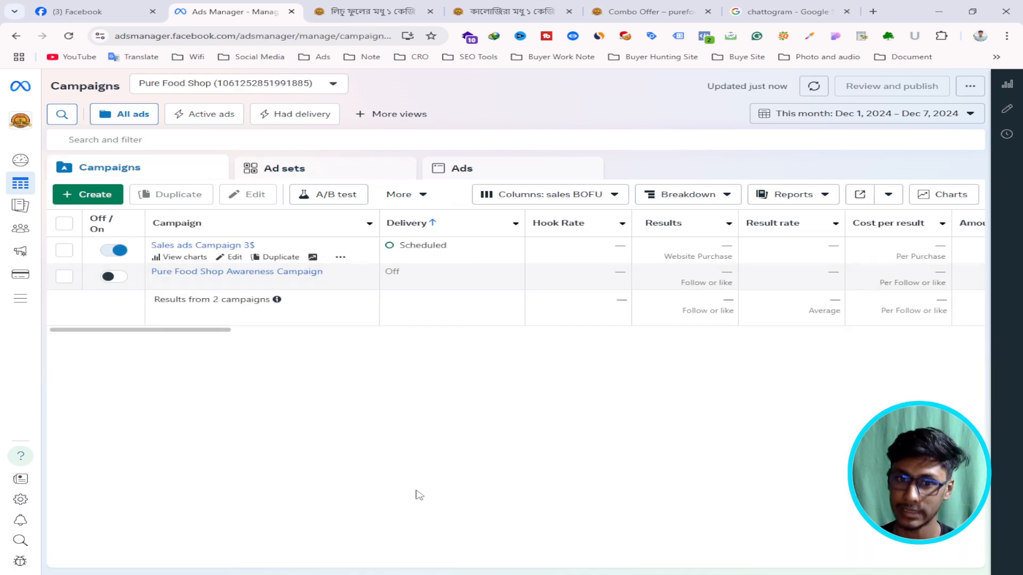